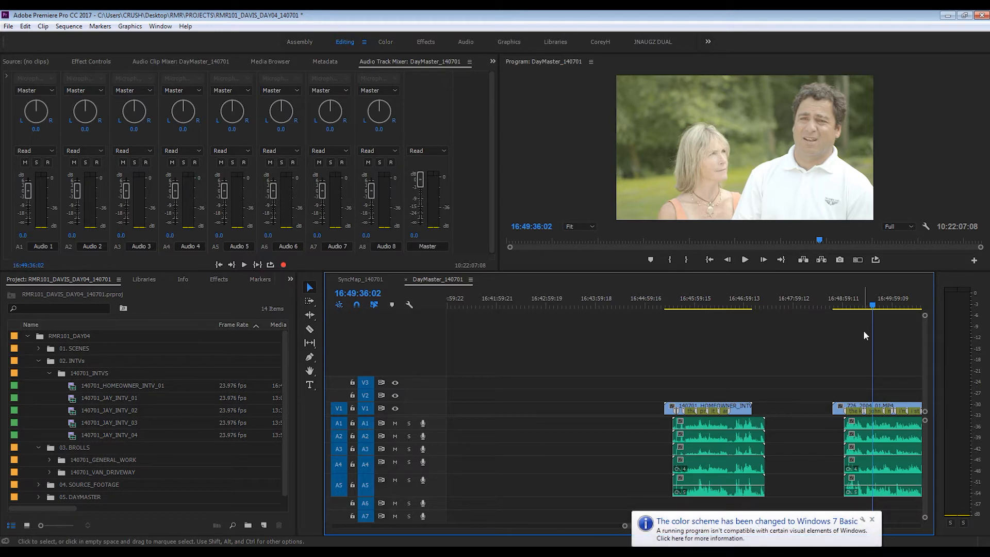
# Step: Dismiss the colour scheme notification and look over the homeowner interview clips around 16:49 in the DayMaster_140701 sequence
pyautogui.click(872, 520)
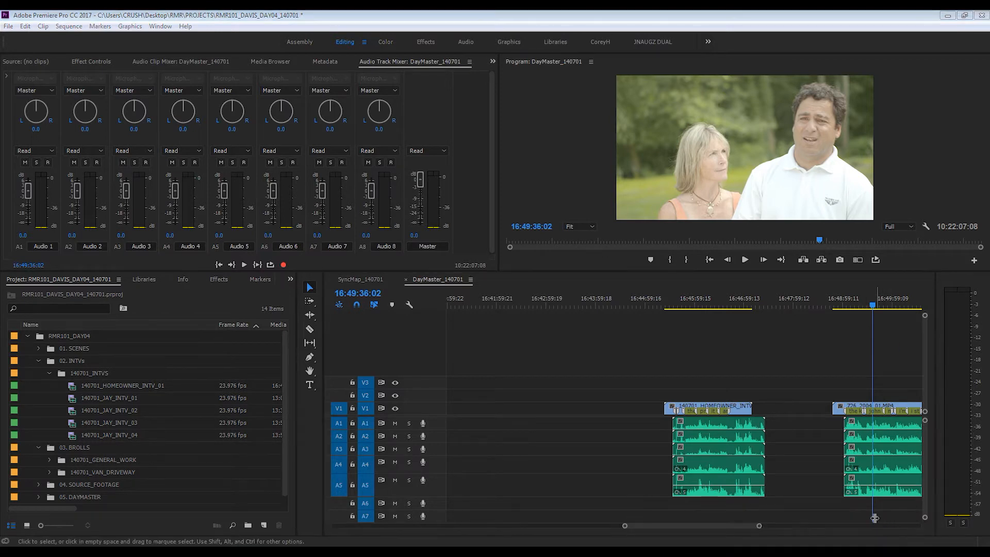
pyautogui.click(844, 362)
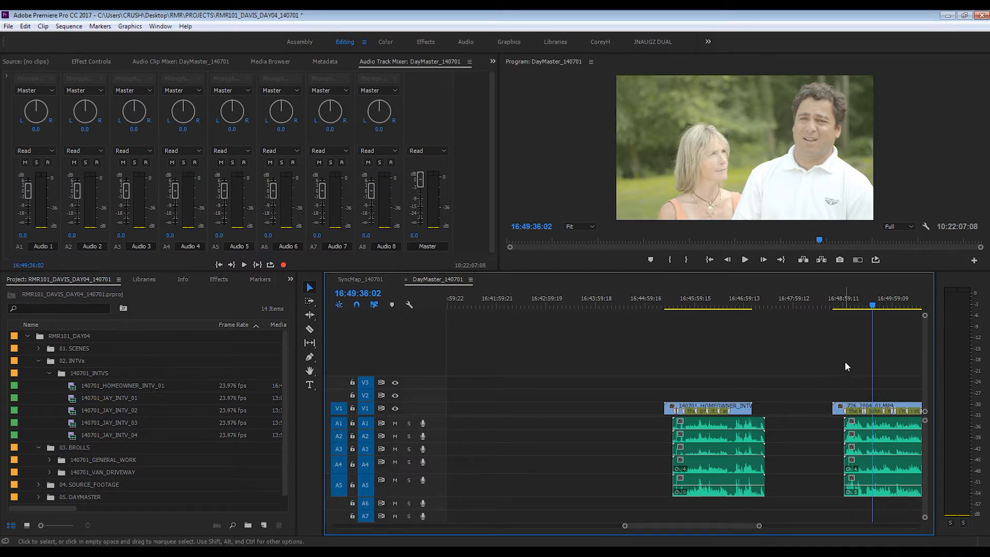
pyautogui.press('-')
pyautogui.press('-')
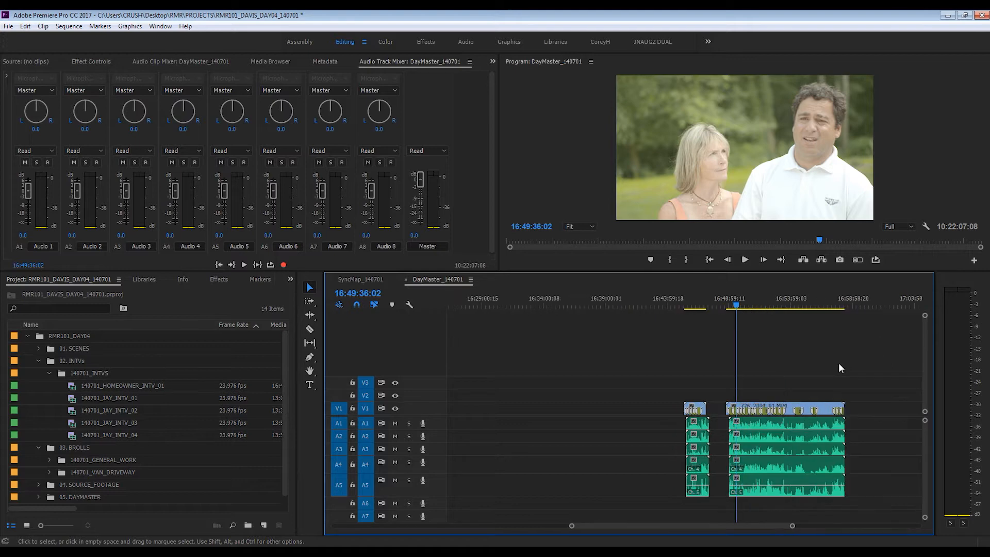
pyautogui.click(772, 300)
pyautogui.press('=')
pyautogui.press('=')
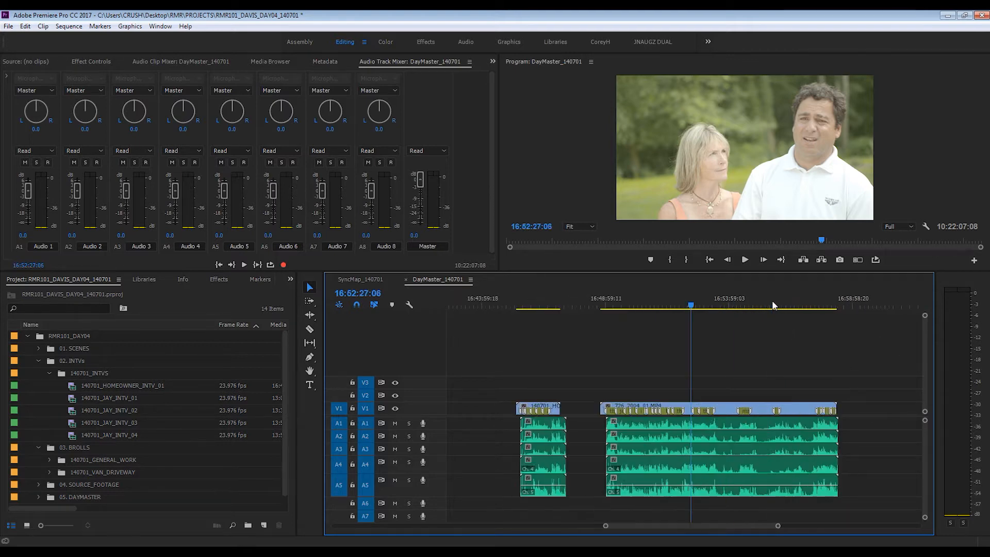
pyautogui.press('-')
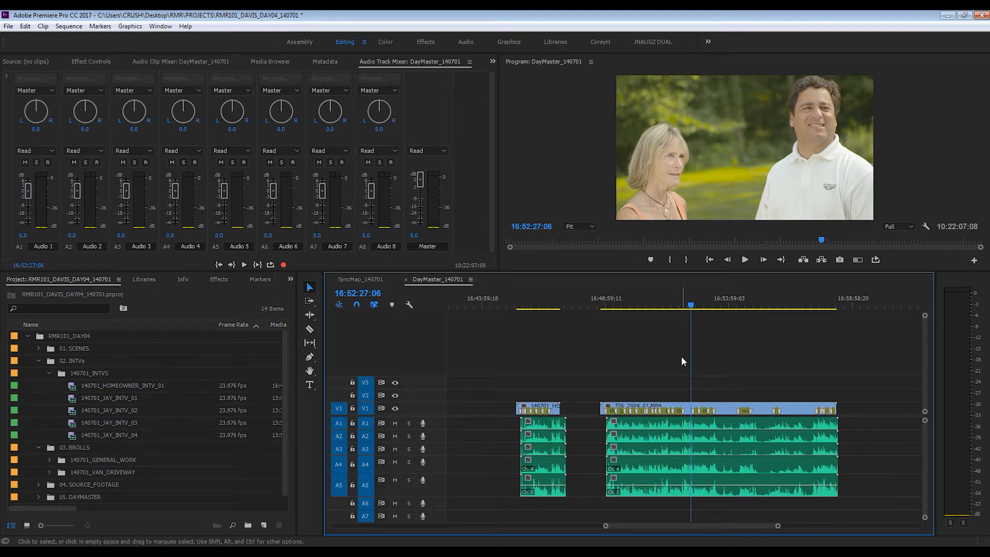
pyautogui.press('-')
pyautogui.press('-')
pyautogui.press('-')
pyautogui.press('-')
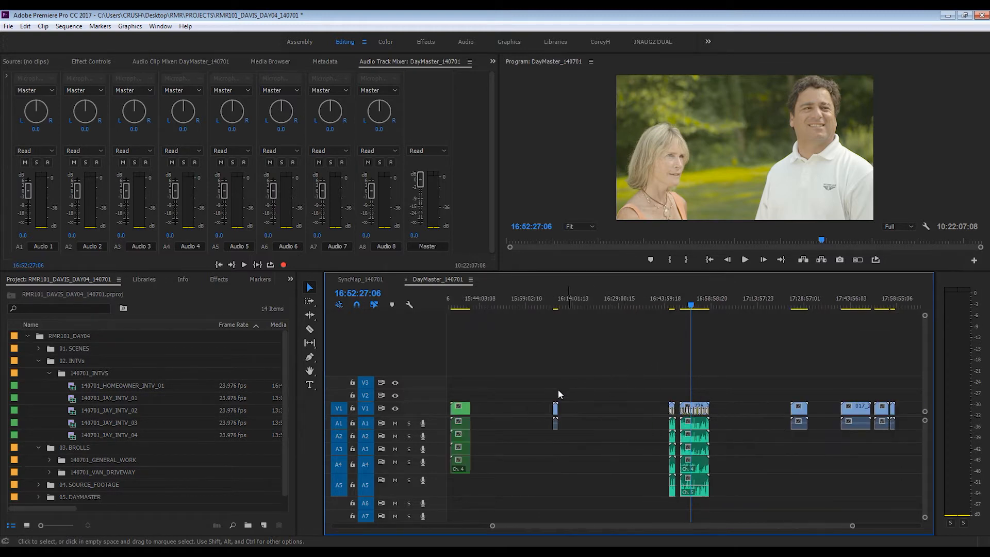
# Step: Examine the bathroom scene clip near 15:30 in DayMaster_140701 and compare it with the SyncMap_140701 sequence
pyautogui.click(562, 307)
pyautogui.press('=')
pyautogui.press('=')
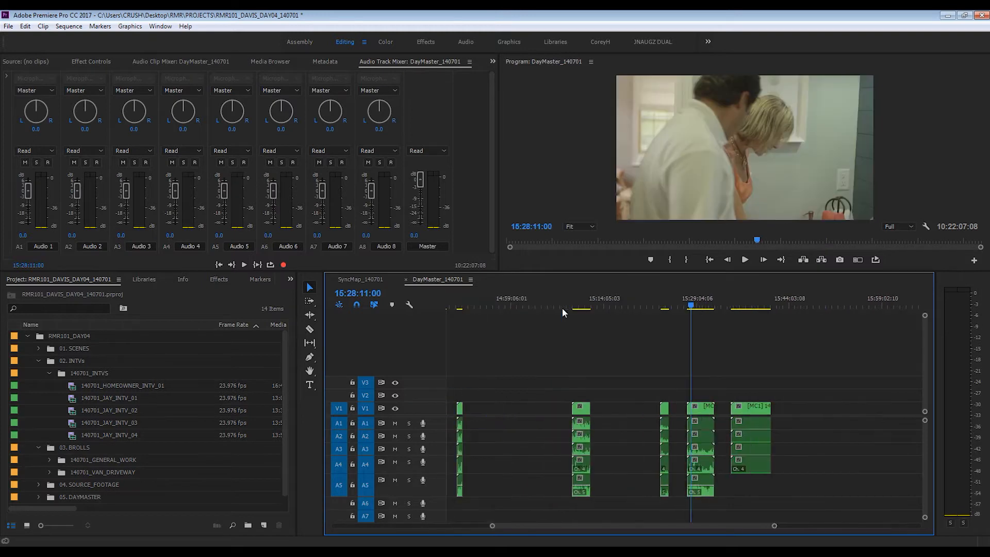
pyautogui.moveTo(698, 305); pyautogui.dragTo(704, 316)
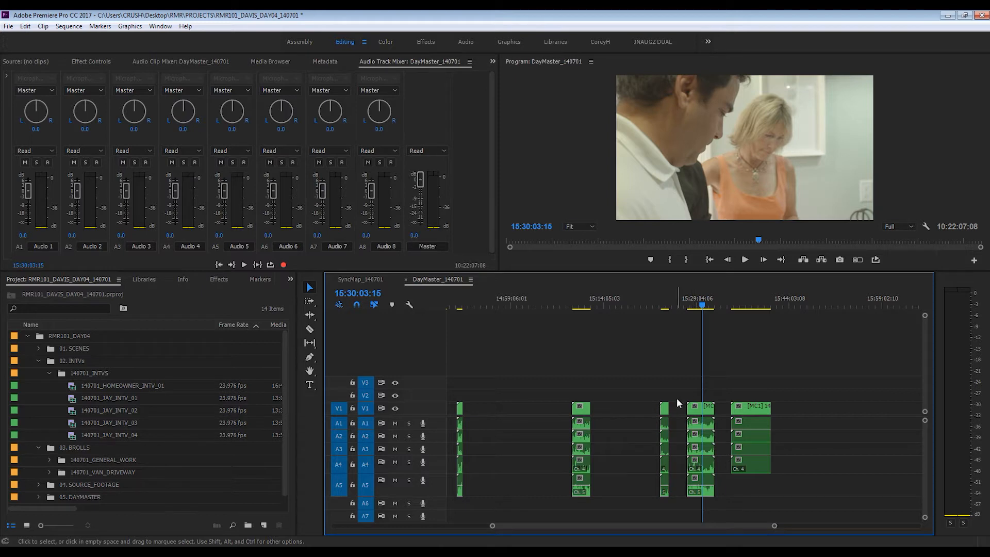
pyautogui.click(367, 280)
pyautogui.moveTo(645, 306); pyautogui.dragTo(683, 309)
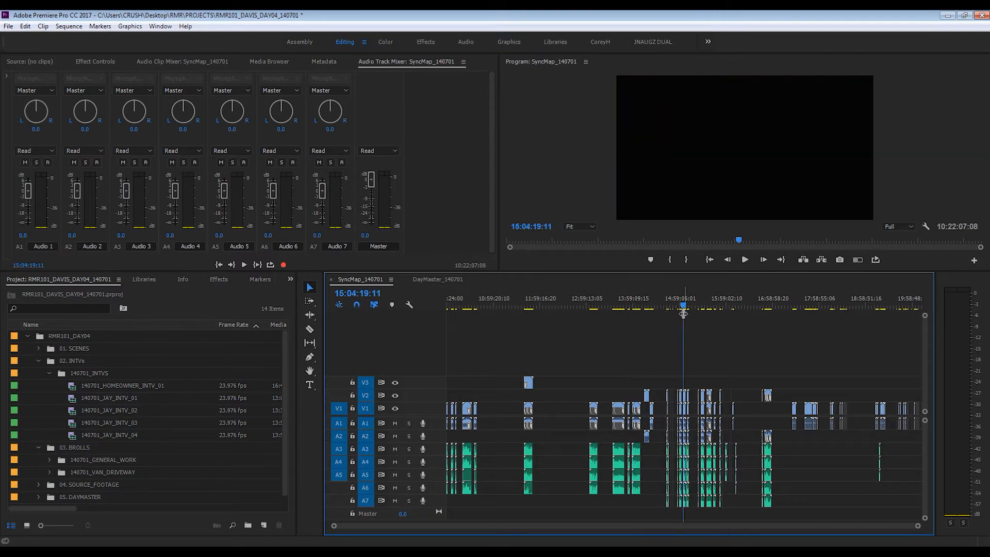
pyautogui.click(425, 278)
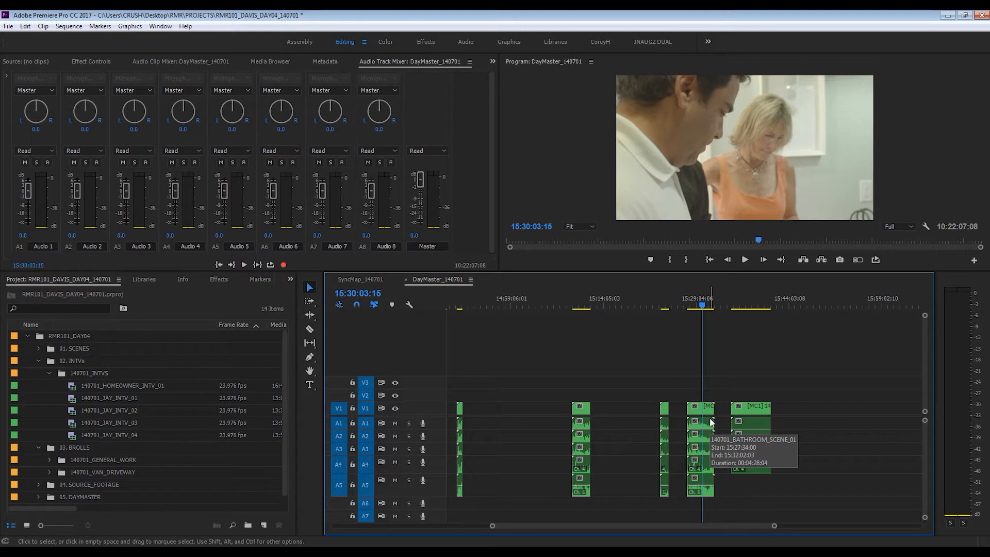
# Step: Review the whole day's clips in DayMaster_140701 and scrub to the homeowner interview near 16:54
pyautogui.press('-')
pyautogui.press('-')
pyautogui.press('-')
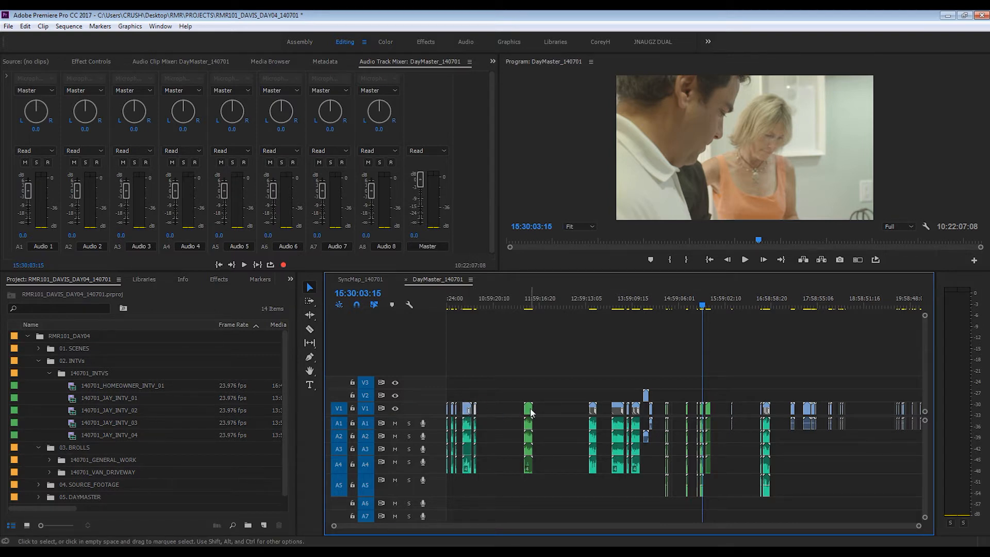
pyautogui.click(528, 443)
pyautogui.click(593, 443)
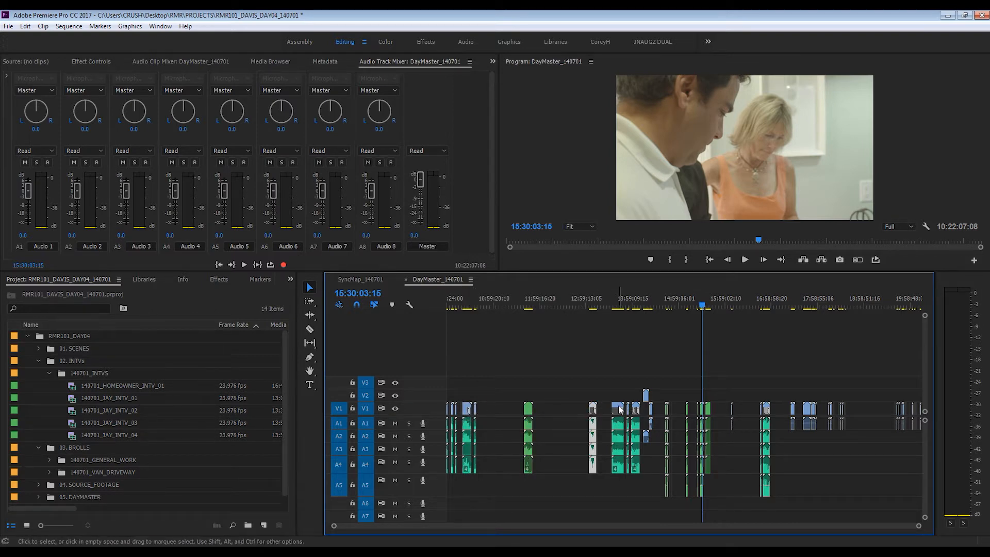
pyautogui.click(622, 406)
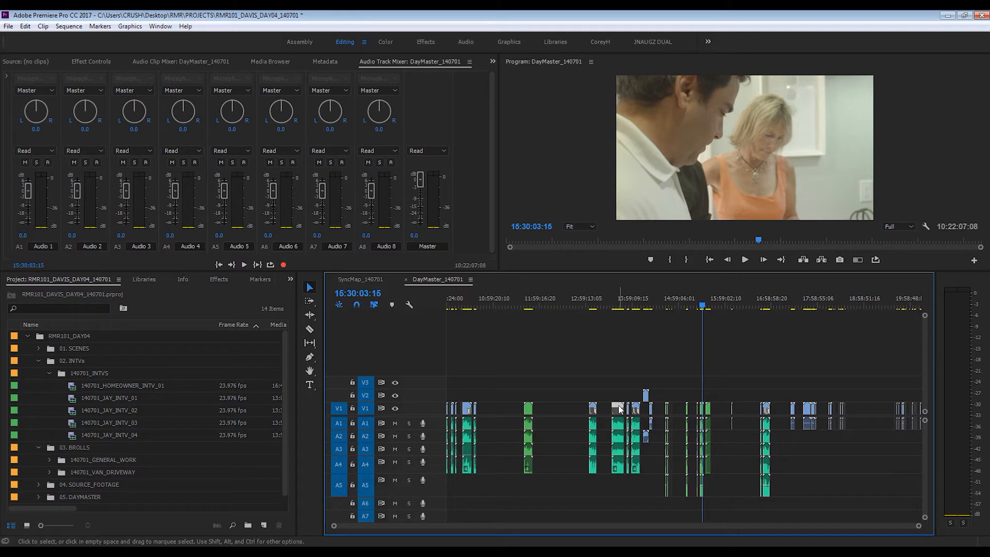
pyautogui.click(714, 298)
pyautogui.moveTo(714, 298); pyautogui.dragTo(768, 310)
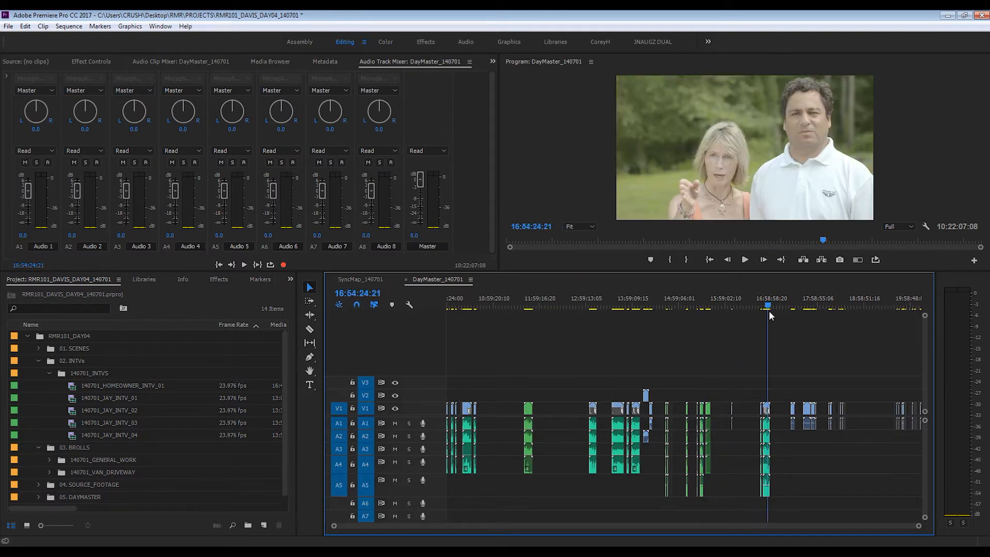
# Step: Inspect the two homeowner interviews up close, checking the 140701_HOMEOWNER_INTV_01 clip and the unmerged clip that follows it
pyautogui.press('=')
pyautogui.press('=')
pyautogui.press('=')
pyautogui.press('=')
pyautogui.click(628, 305)
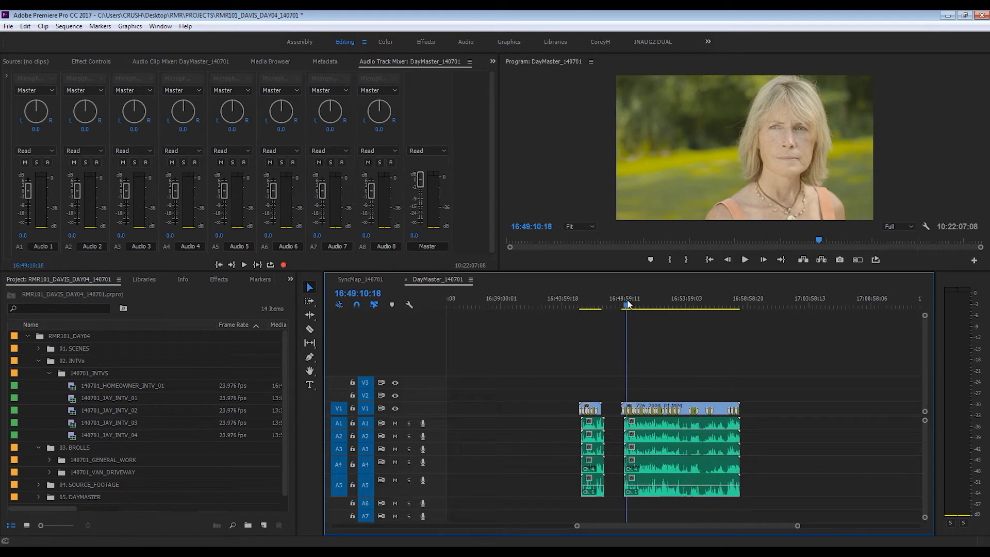
pyautogui.press('=')
pyautogui.press('=')
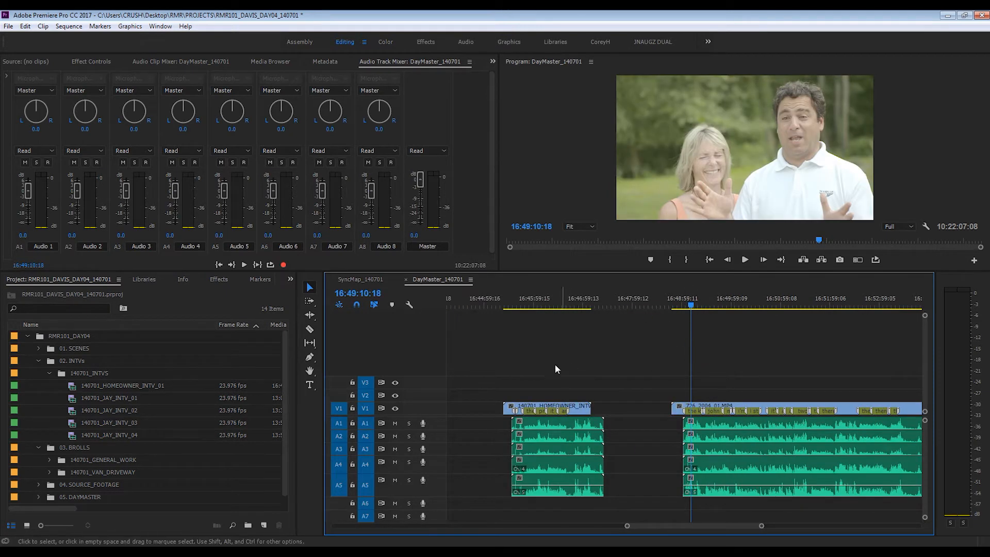
pyautogui.click(573, 410)
pyautogui.click(570, 295)
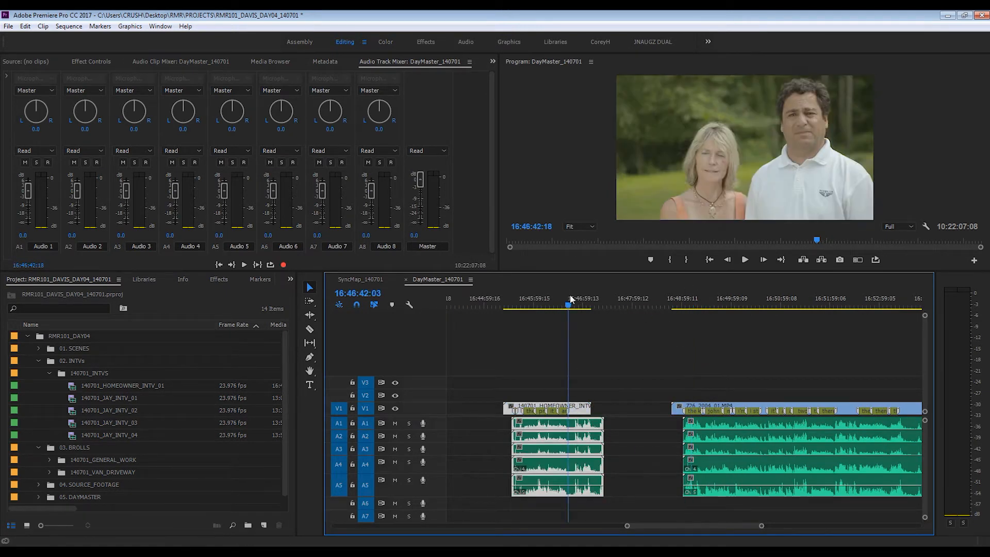
pyautogui.press('=')
pyautogui.press('=')
pyautogui.press('-')
pyautogui.press('-')
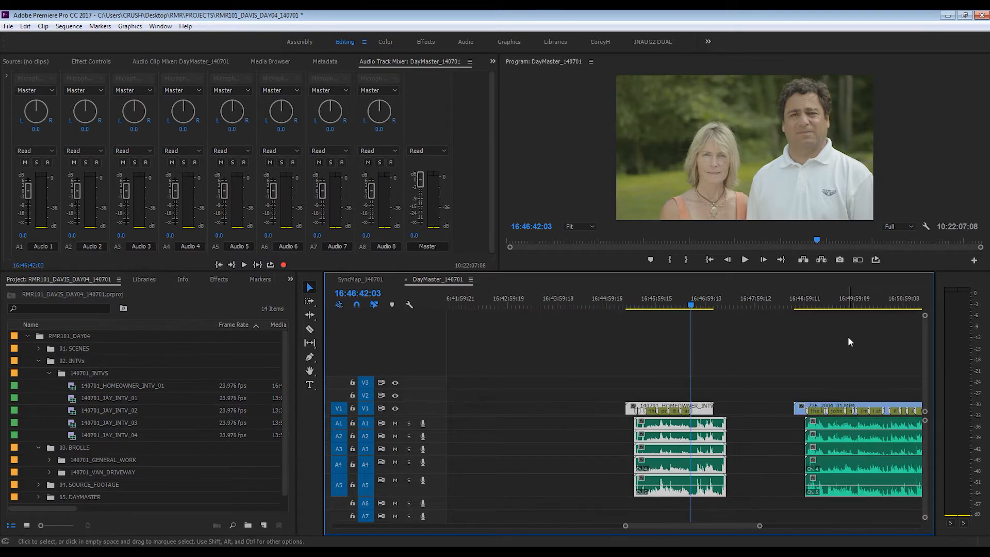
# Step: Merge the 726_2004_01.MP4 video and its synced audio into a clip named 140701_HOMEOWNER_INTV_02
pyautogui.click(821, 298)
pyautogui.press('=')
pyautogui.click(720, 438)
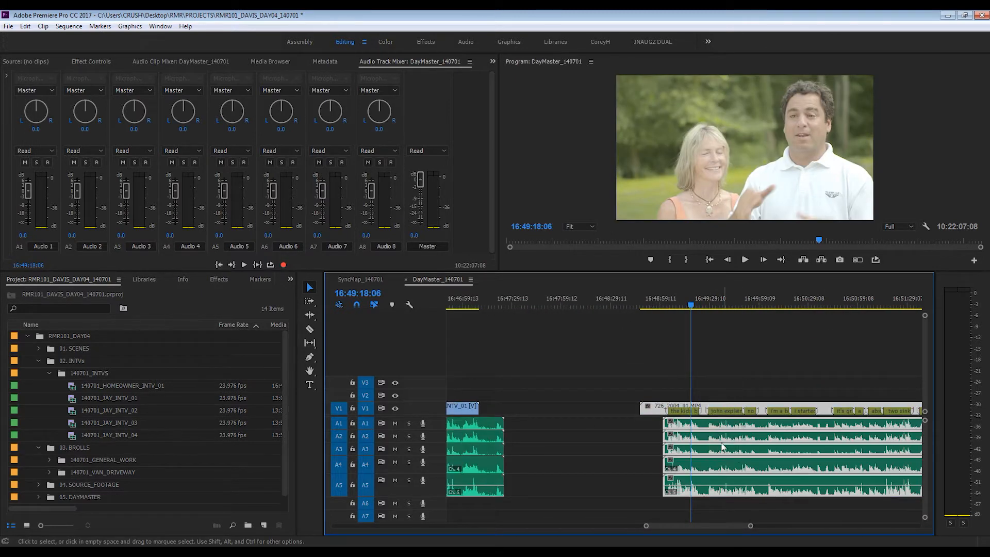
pyautogui.rightClick(720, 437)
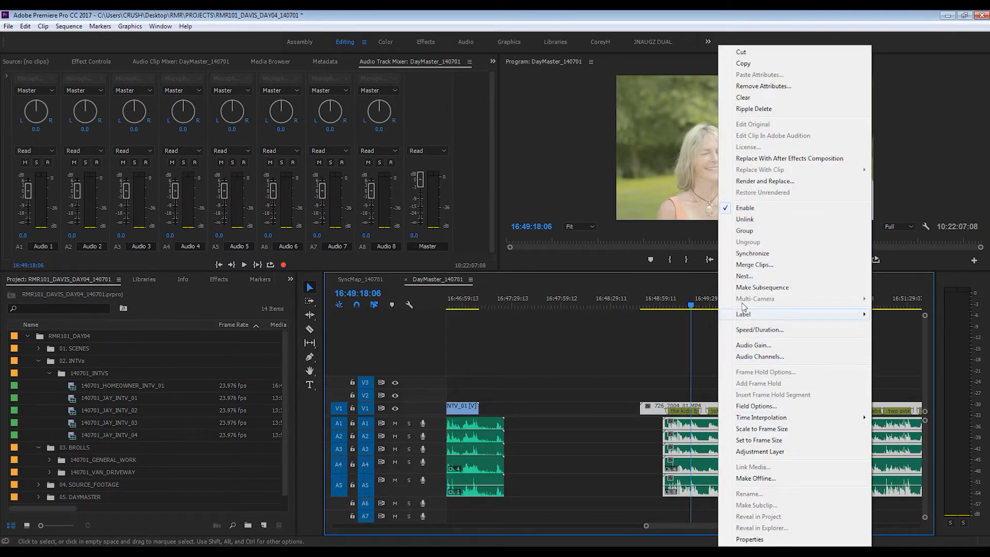
pyautogui.click(752, 264)
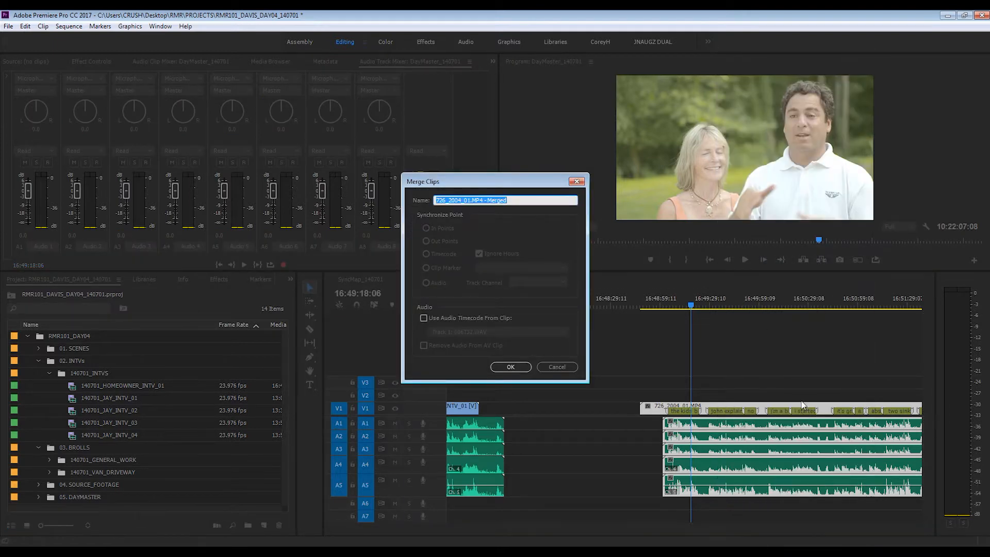
pyautogui.write('140701_')
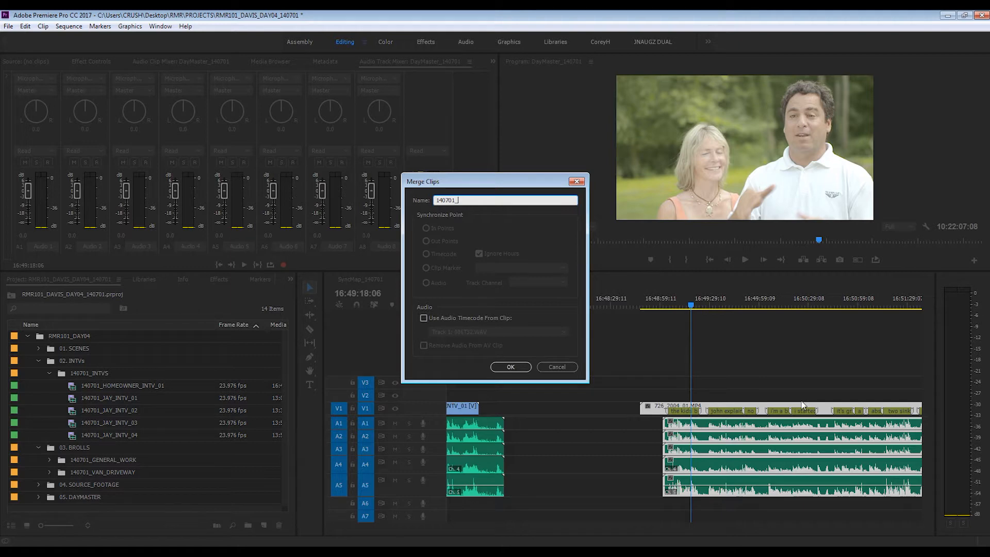
pyautogui.write('HOMEOWNER_INTV_02')
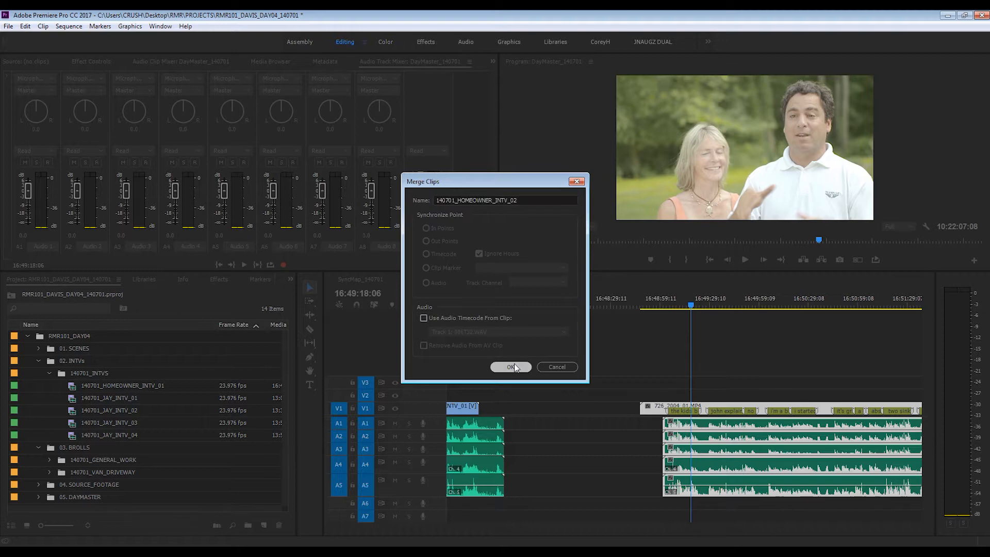
pyautogui.click(511, 367)
# Step: Replace the unmerged clip at 16:48:47:12 with merged clip 140701_HOMEOWNER_INTV_02, and file the merged clip in the 140701_INTVS bin
pyautogui.click(635, 307)
pyautogui.click(642, 305)
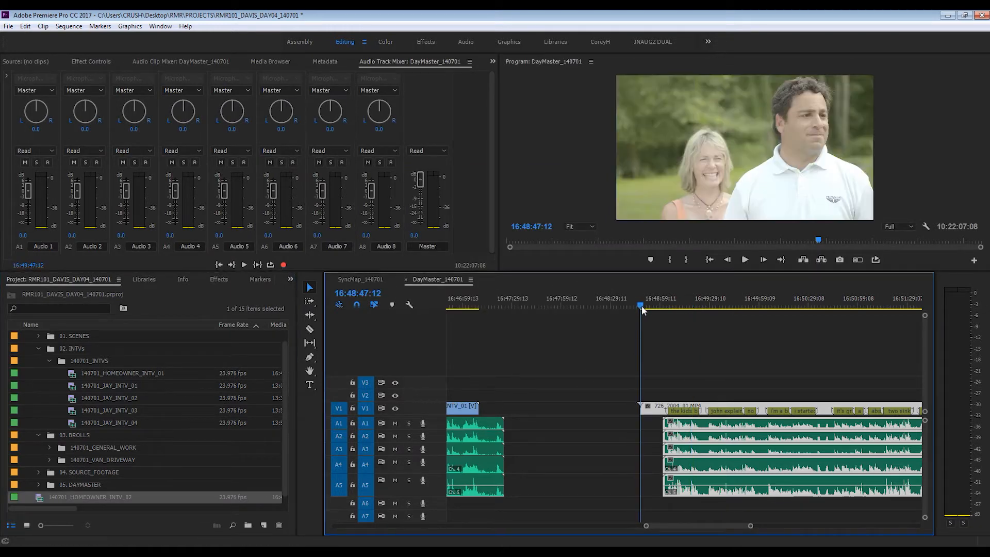
pyautogui.press('Delete')
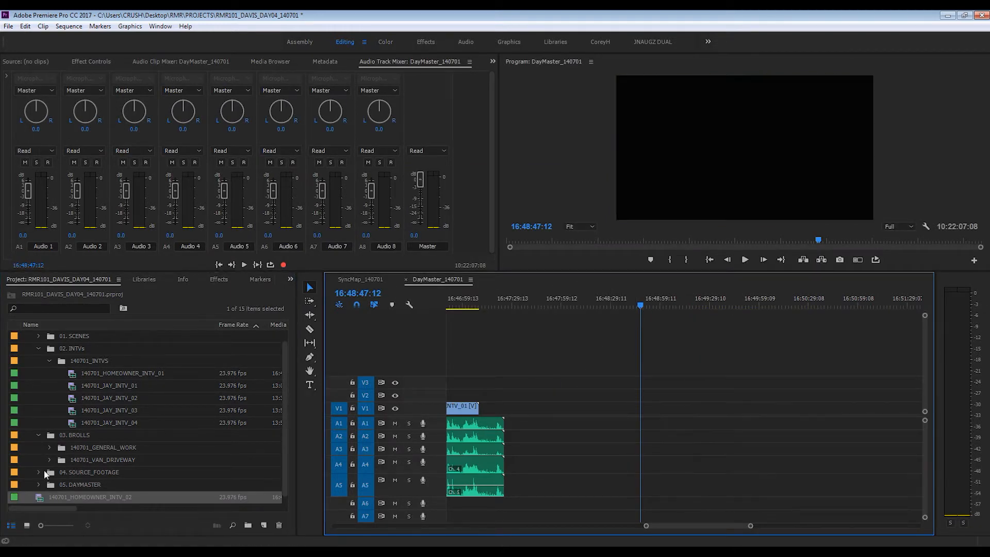
pyautogui.moveTo(40, 495); pyautogui.dragTo(639, 419)
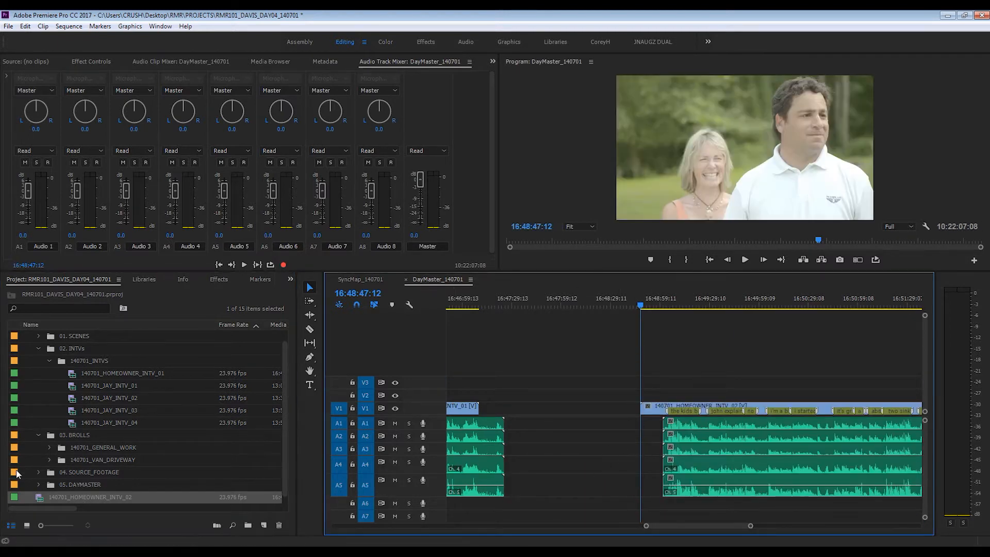
pyautogui.click(41, 499)
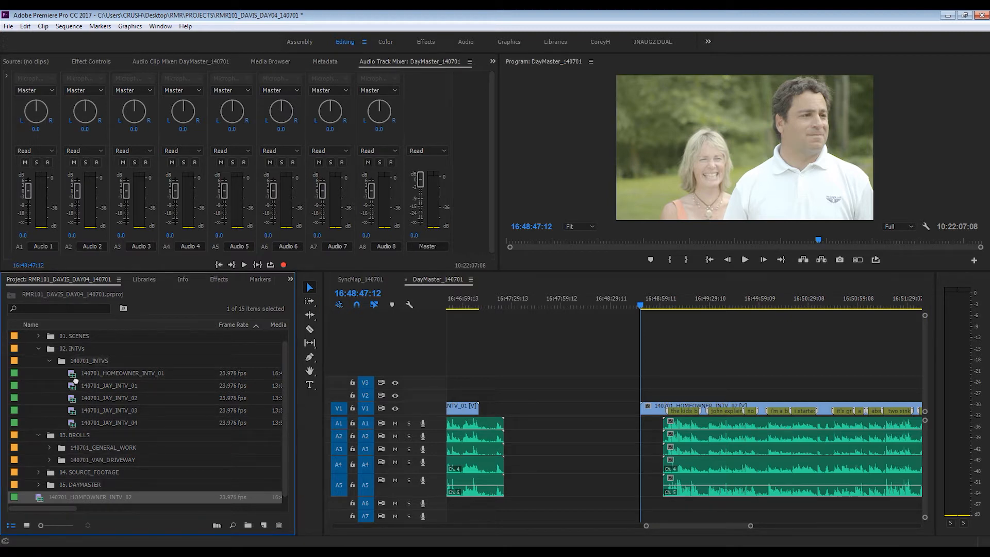
pyautogui.moveTo(76, 380); pyautogui.dragTo(80, 368)
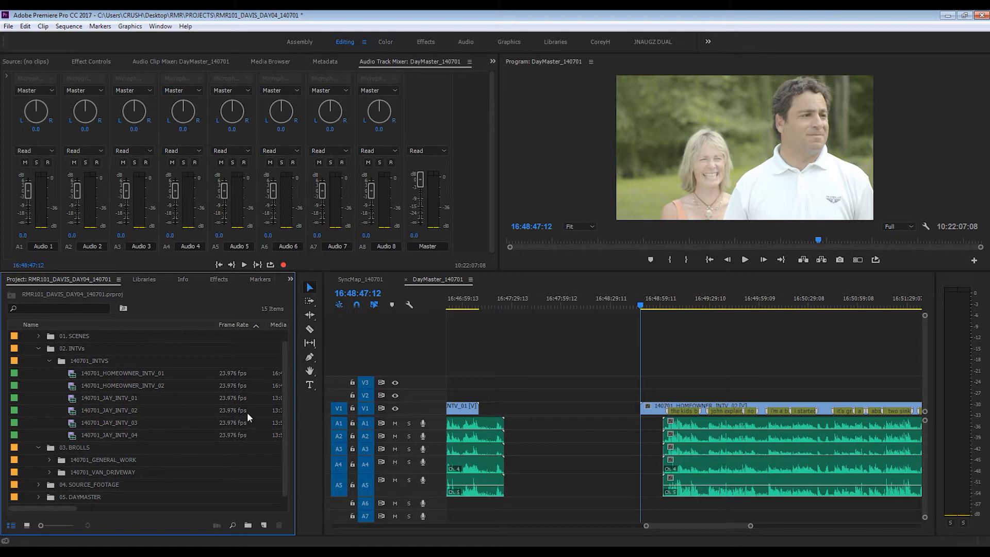
# Step: Look over the full DayMaster_140701 timeline and return to its first clip, VAN_DRIVEWAY_01
pyautogui.click(678, 367)
pyautogui.press('-')
pyautogui.press('-')
pyautogui.press('-')
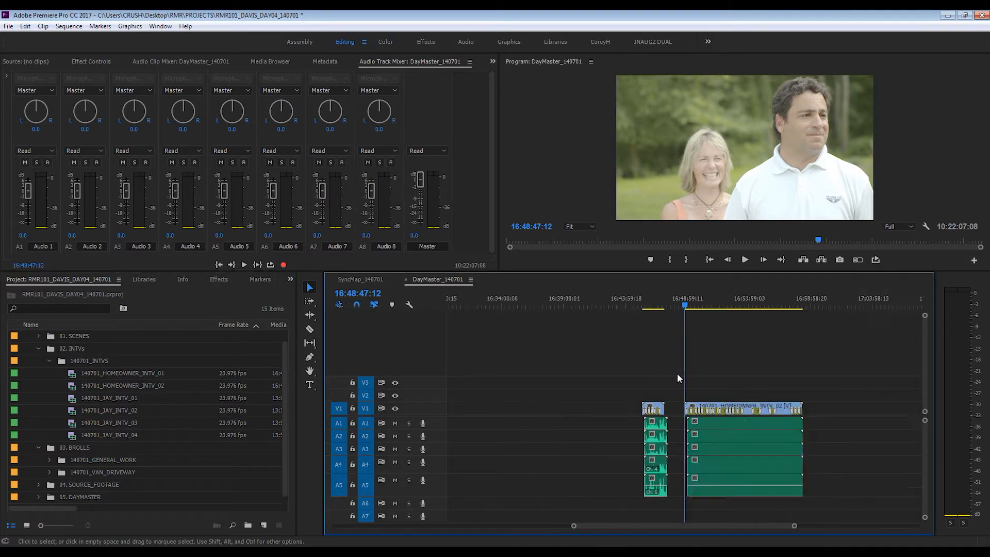
pyautogui.press('-')
pyautogui.press('-')
pyautogui.press('-')
pyautogui.press('-')
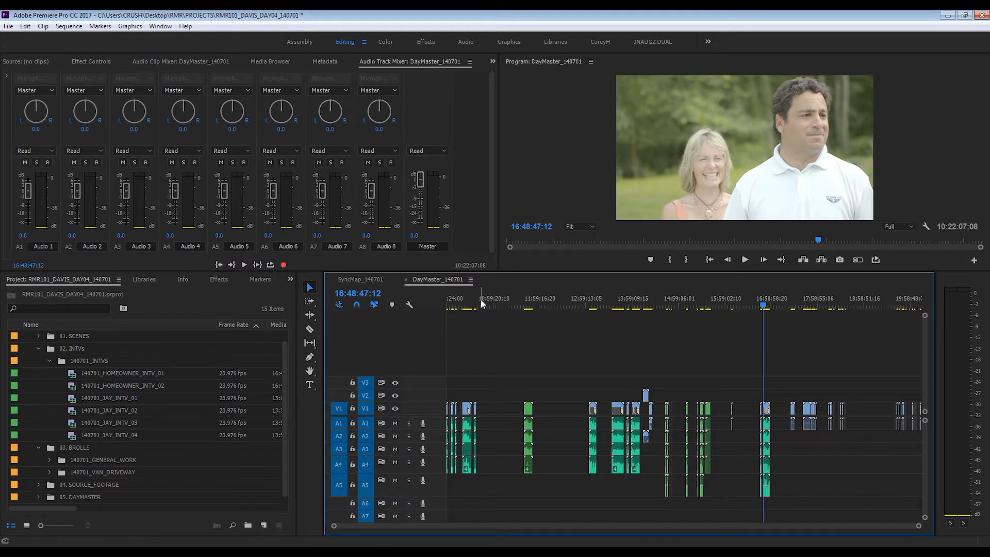
pyautogui.press('Home')
pyautogui.press('=')
pyautogui.press('=')
pyautogui.press('=')
pyautogui.press('=')
pyautogui.press('=')
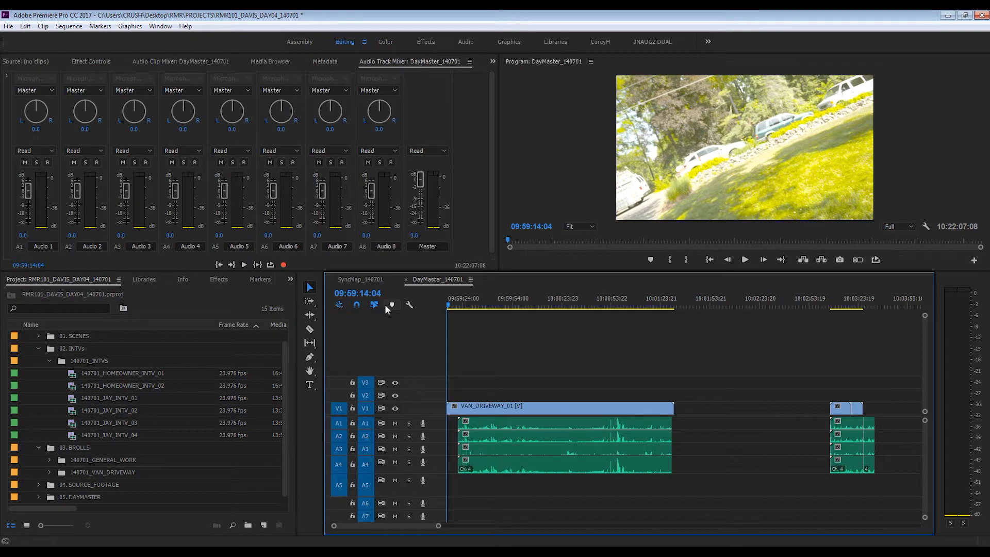
# Step: Turn off targeting and source patching for all audio tracks, and jump the playhead to the end of VAN_DRIVEWAY_01
pyautogui.keyDown('shift'); pyautogui.click(367, 423); pyautogui.keyUp('shift')
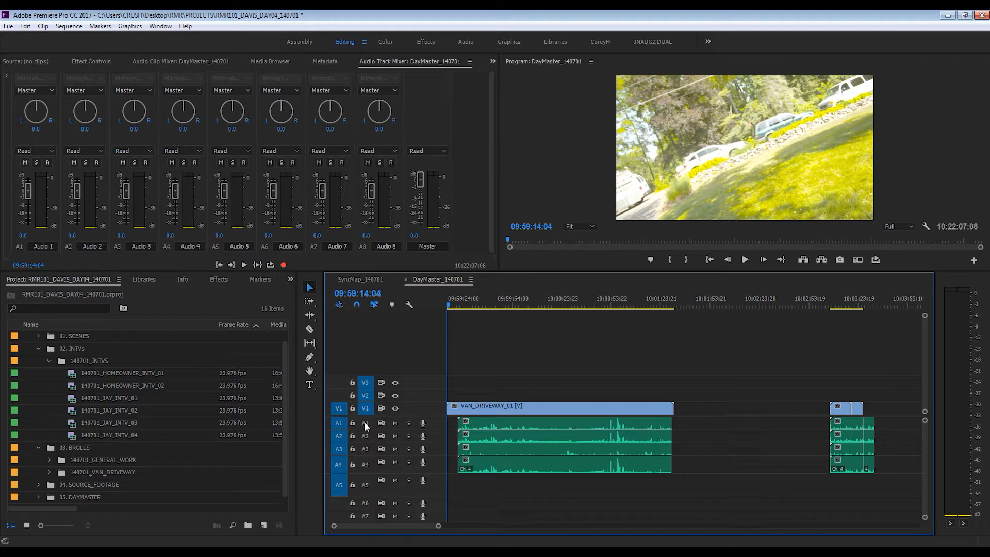
pyautogui.keyDown('shift'); pyautogui.click(364, 423); pyautogui.keyUp('shift')
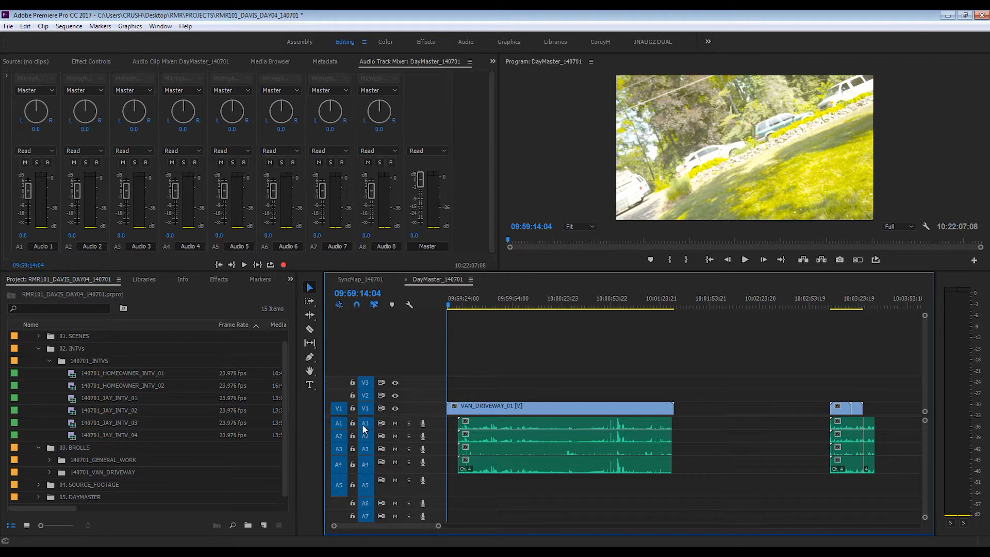
pyautogui.keyDown('shift'); pyautogui.click(362, 424); pyautogui.keyUp('shift')
pyautogui.keyDown('shift'); pyautogui.click(336, 427); pyautogui.keyUp('shift')
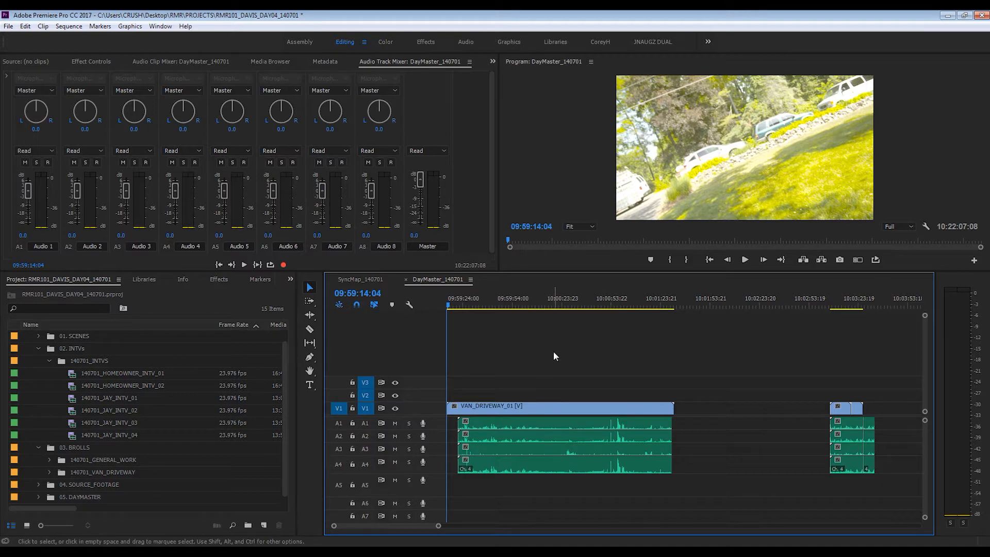
pyautogui.press('Down')
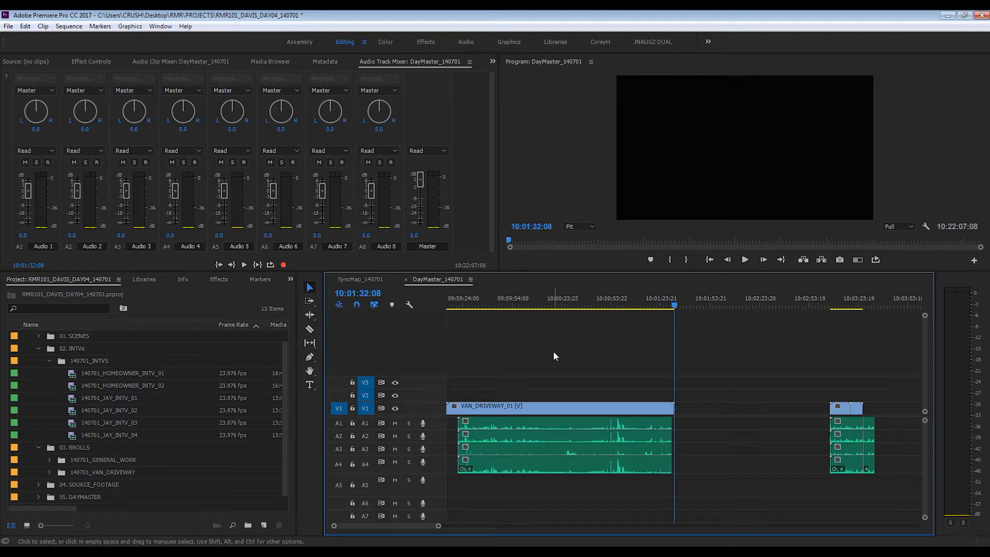
# Step: Mark the empty gap from the end of VAN_DRIVEWAY_01 at 10:01:32:08 to 10:03:06:16, just before the next clip, and extract it
pyautogui.press('i')
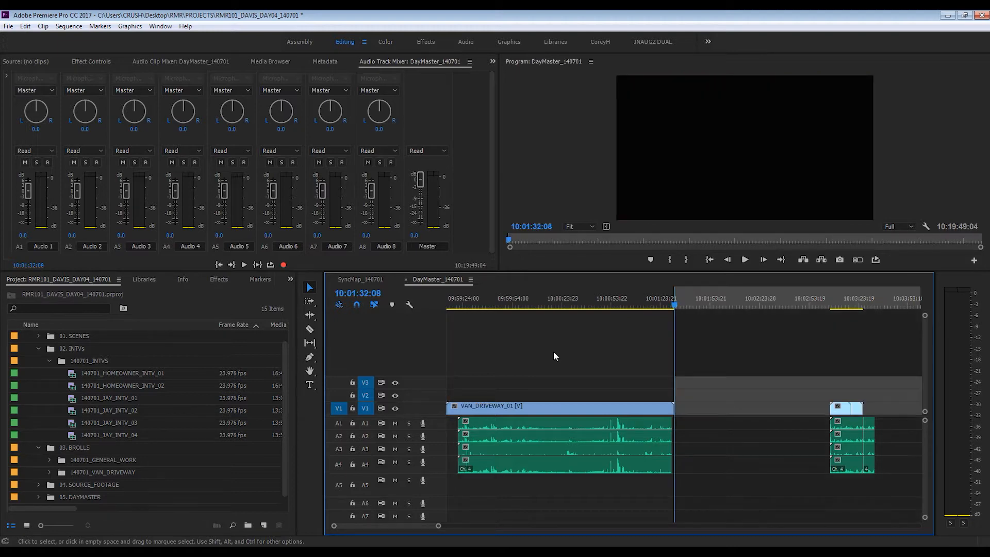
pyautogui.press('Down')
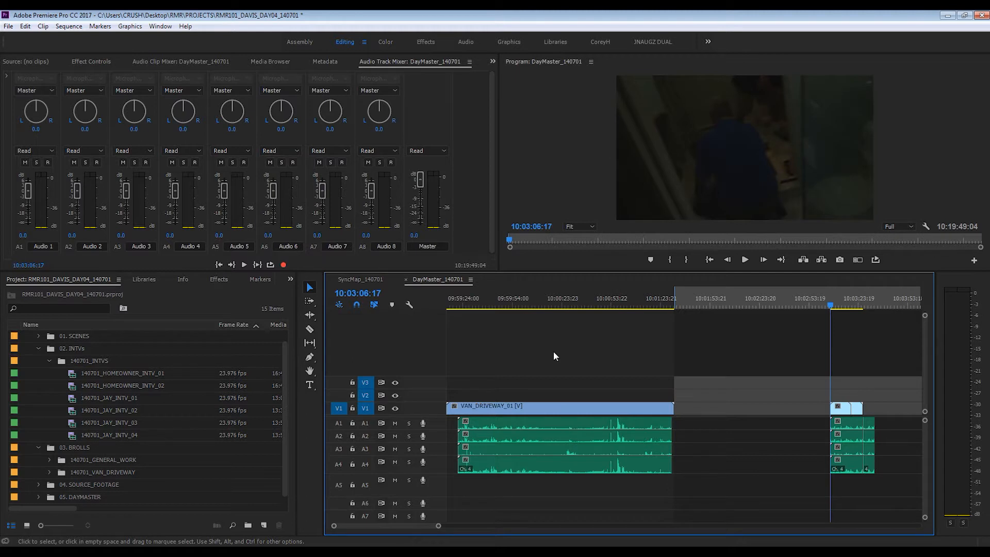
pyautogui.press('Left')
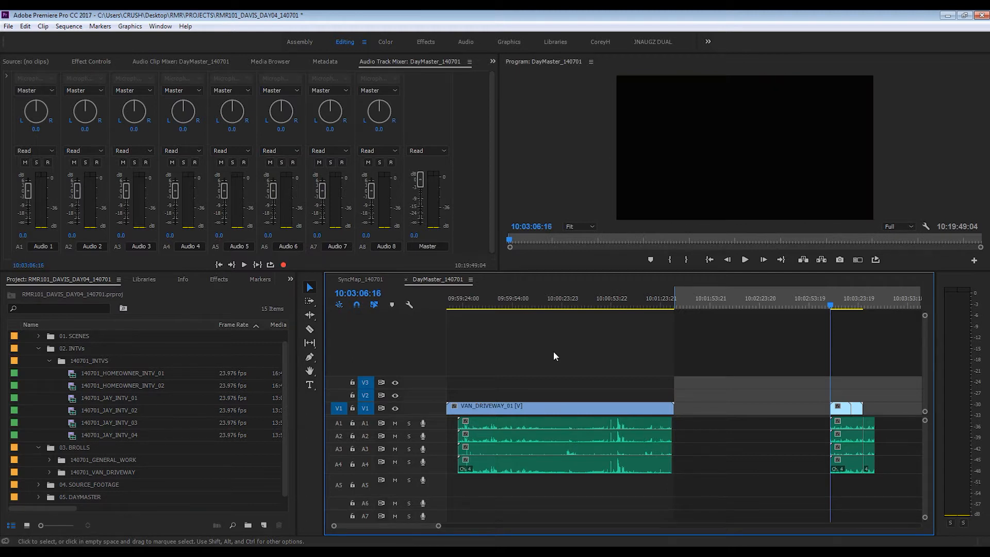
pyautogui.press('o')
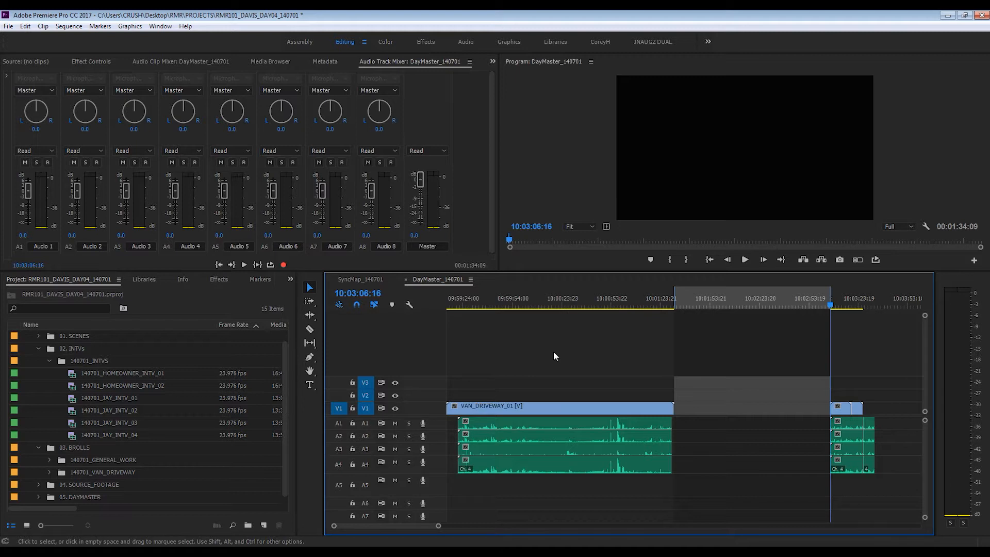
pyautogui.press("'")
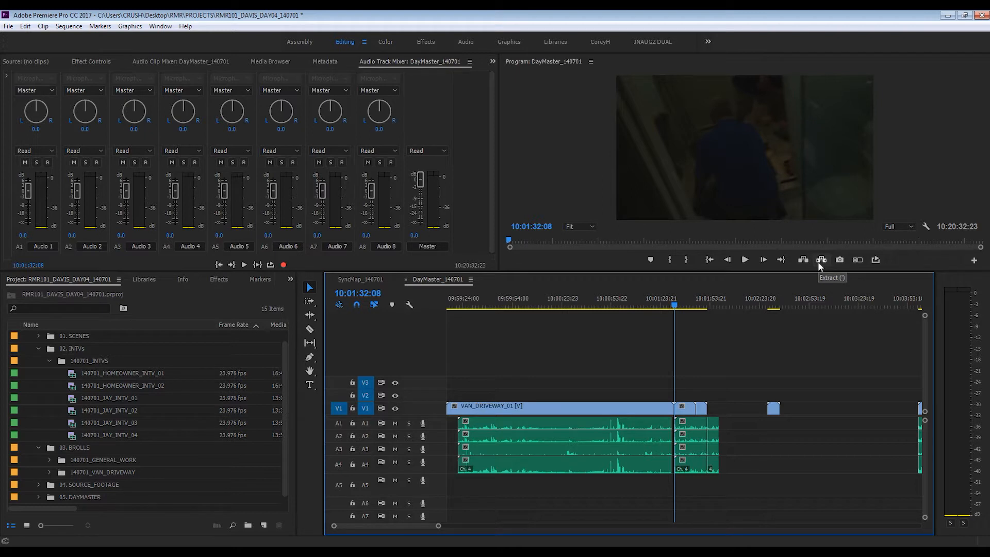
# Step: Play through the short clips, then extract the gap starting at 10:01:52:11 up to the next clip at 10:02:28:22
pyautogui.press('Down')
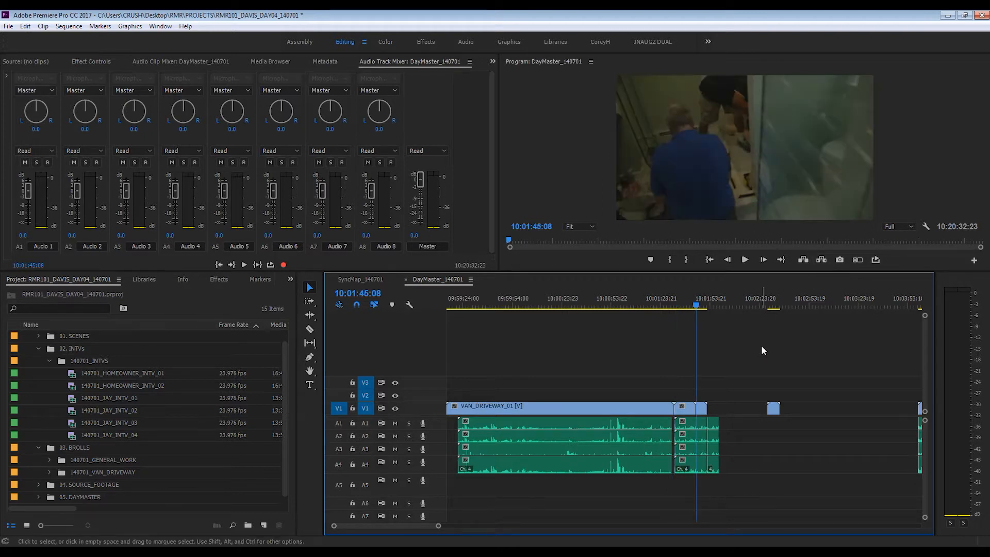
pyautogui.press('space')
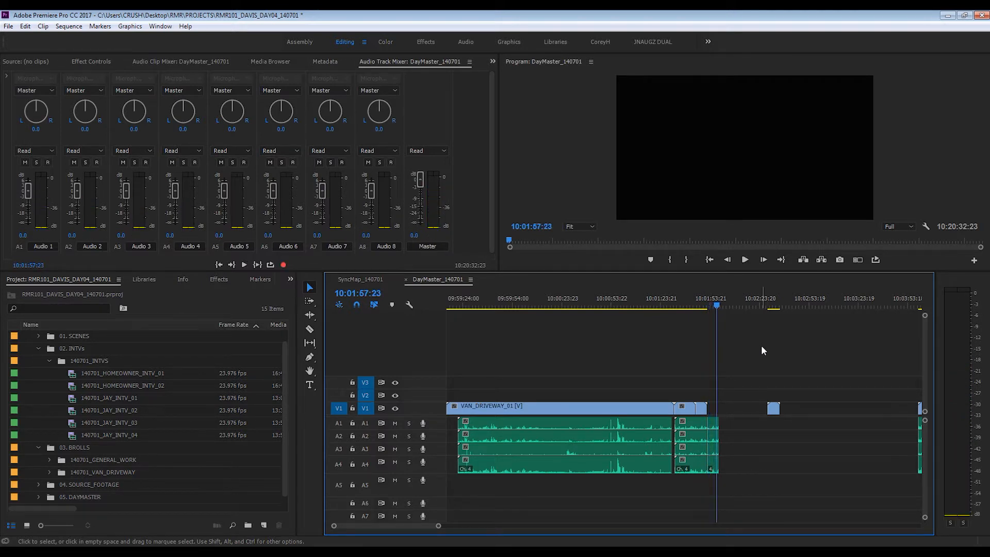
pyautogui.press('space')
pyautogui.press('i')
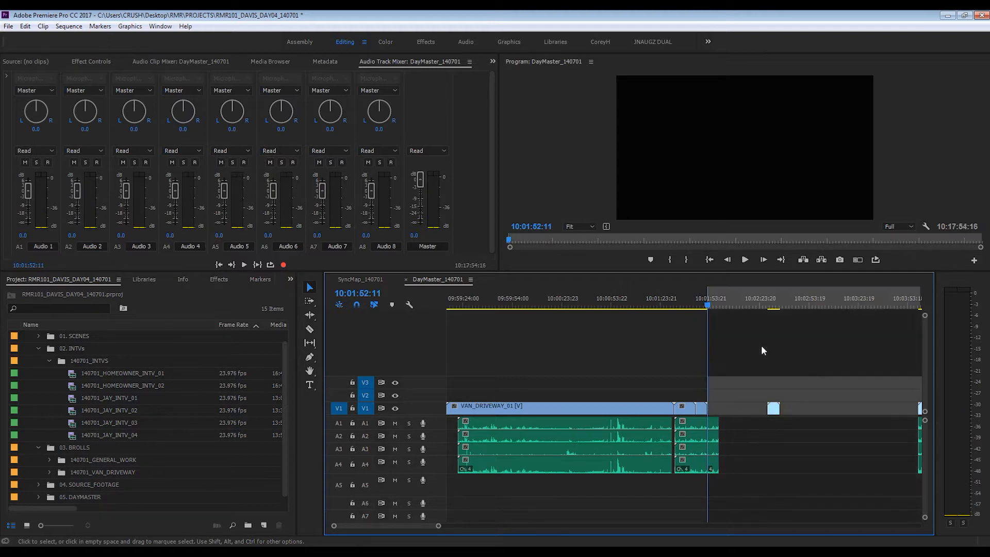
pyautogui.press('Down')
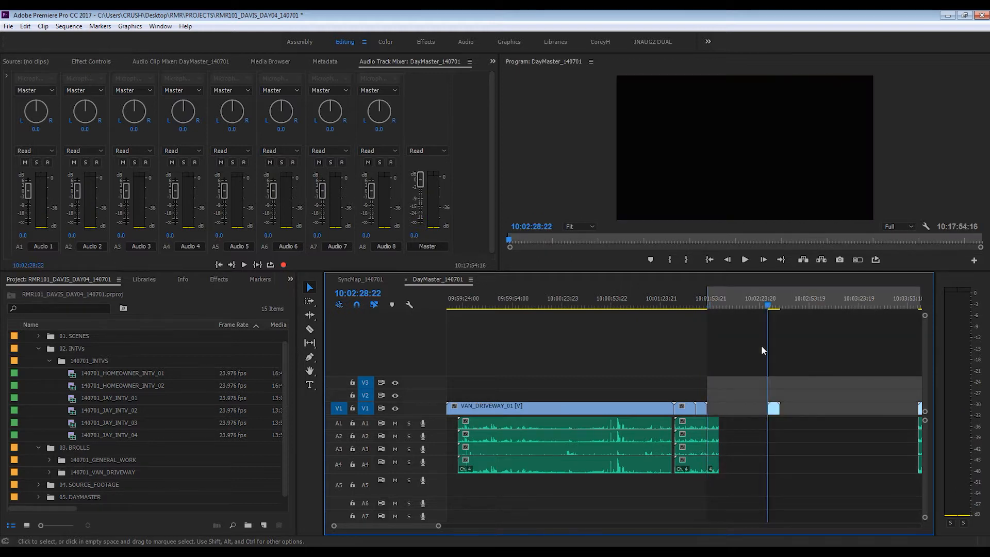
pyautogui.press('o')
pyautogui.press("'")
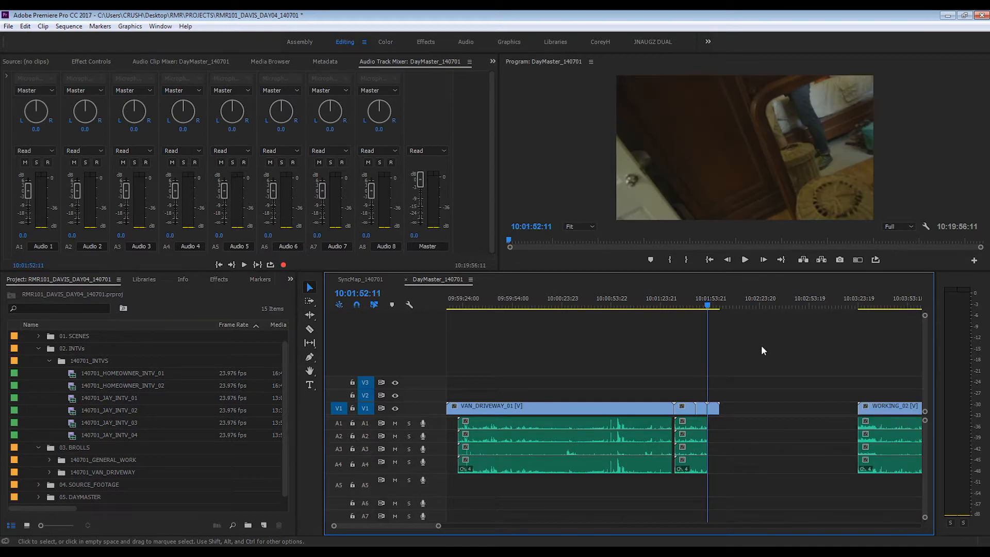
# Step: Look over the remaining clips and gaps along the DayMaster_140701 timeline, then return to the short clips after VAN_DRIVEWAY_01
pyautogui.press('-')
pyautogui.press('-')
pyautogui.press('-')
pyautogui.press('-')
pyautogui.press('-')
pyautogui.press('-')
pyautogui.press('-')
pyautogui.press('-')
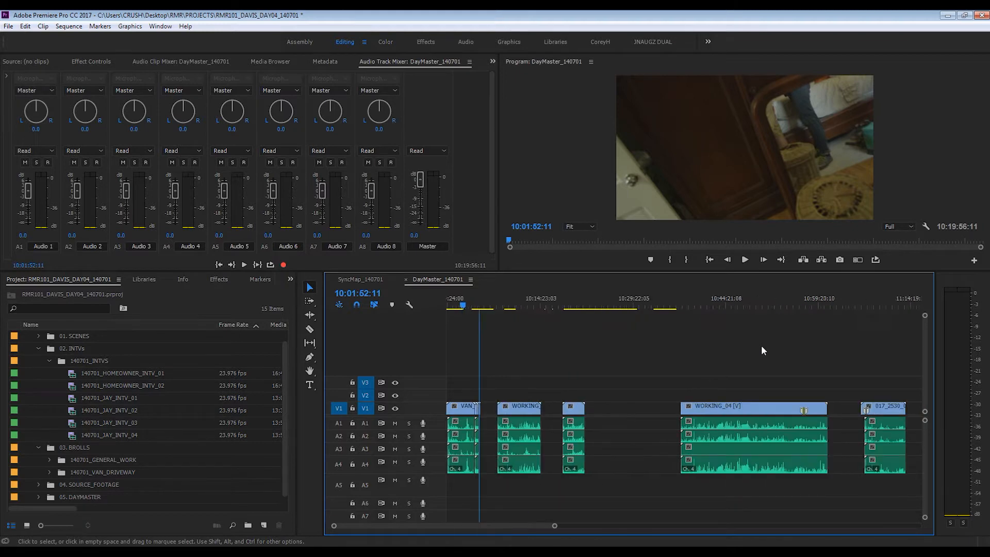
pyautogui.press('=')
pyautogui.press('=')
pyautogui.press('=')
pyautogui.press('=')
pyautogui.press('=')
pyautogui.press('=')
pyautogui.press('=')
pyautogui.press('=')
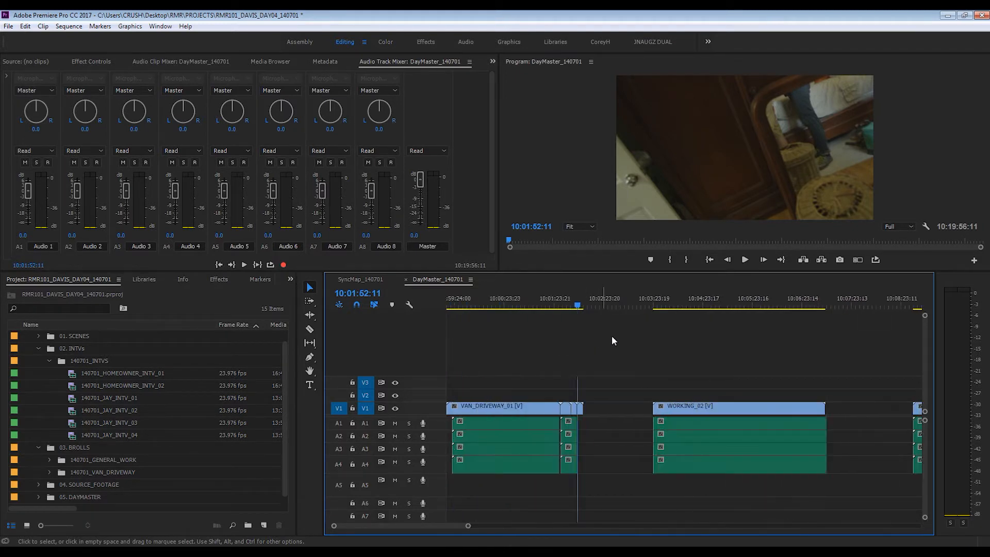
pyautogui.press('=')
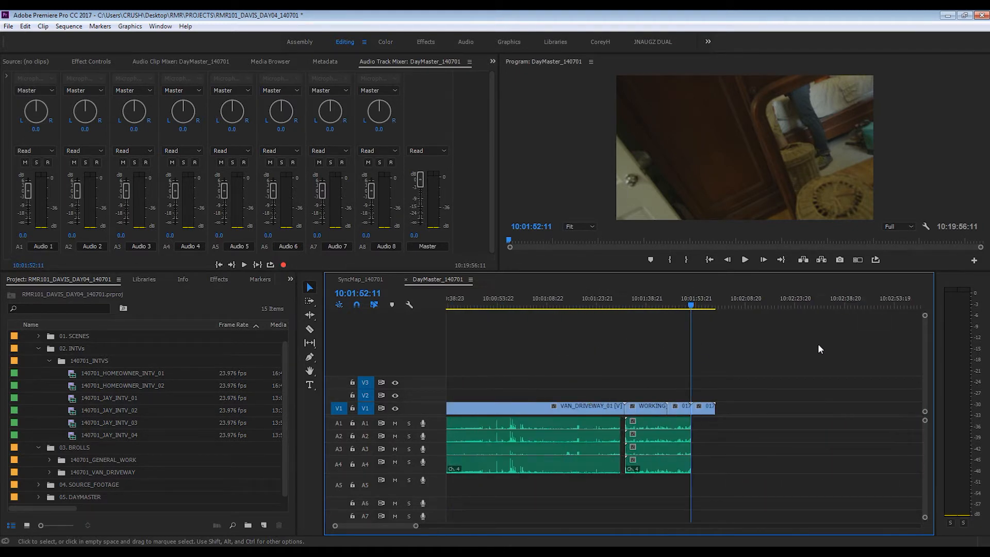
# Step: Extract the empty gap from 10:01:59:19 to the frame before WORKING_02
pyautogui.press('Down')
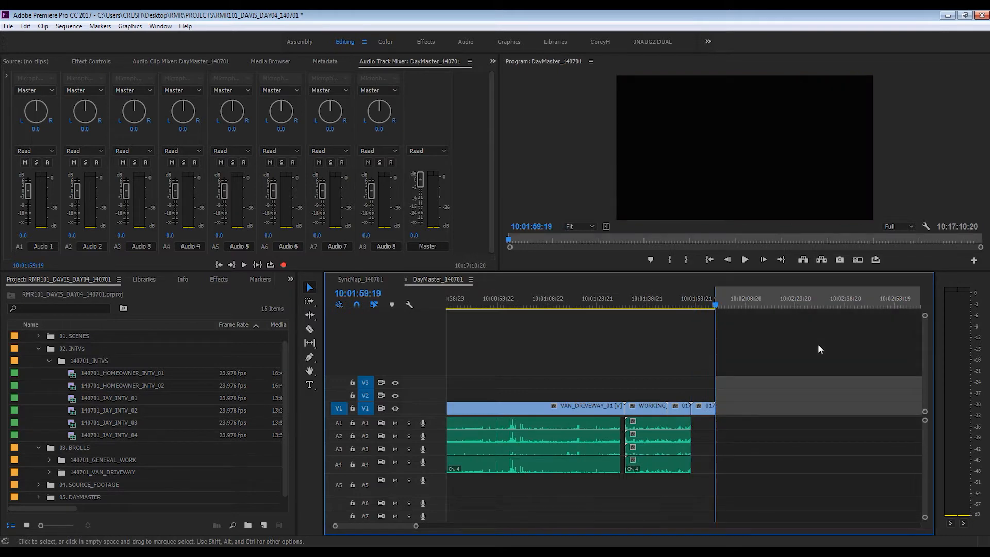
pyautogui.press('Down')
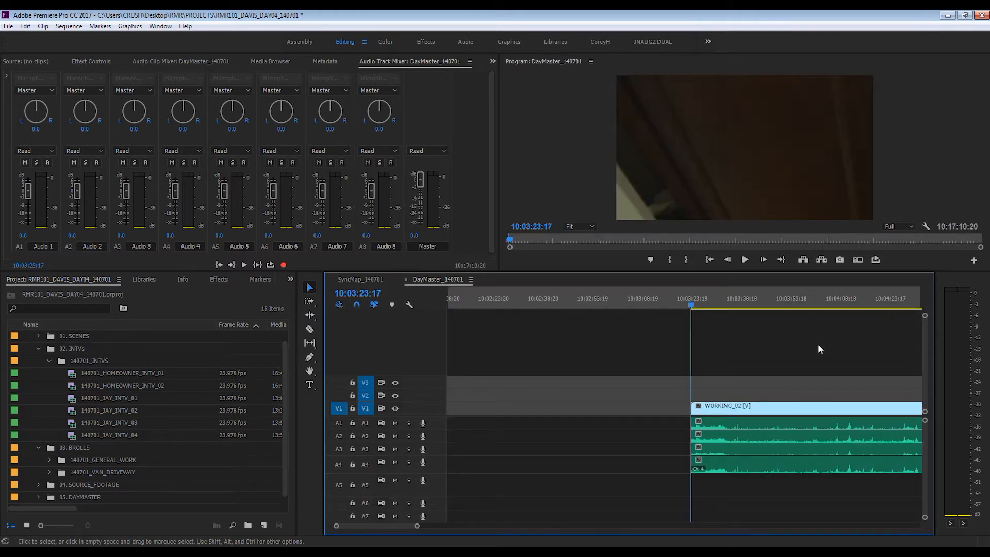
pyautogui.press('Left')
pyautogui.press('o')
pyautogui.press("'")
pyautogui.press('-')
pyautogui.press('-')
pyautogui.press('-')
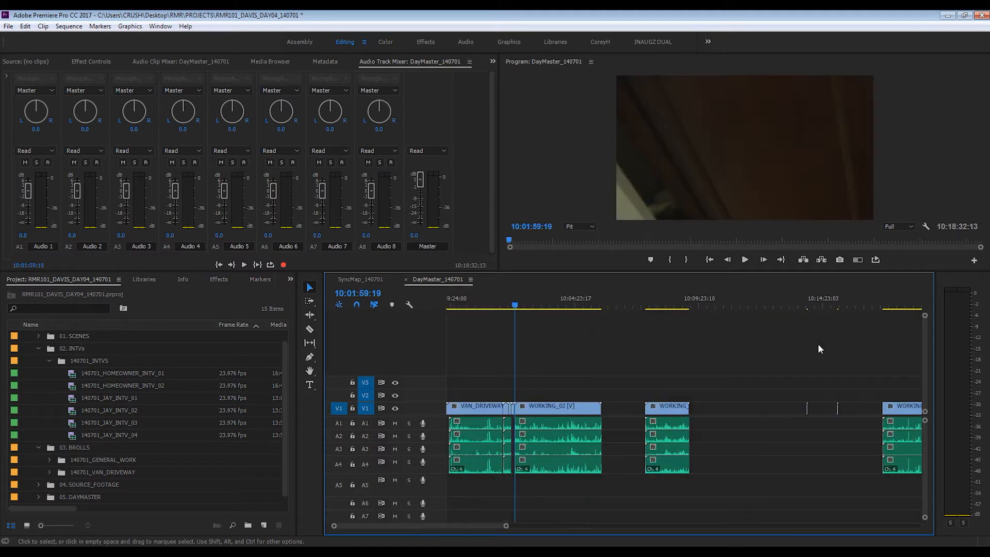
# Step: Extract the empty gap between WORKING_02 and WORKING_03
pyautogui.press('Down')
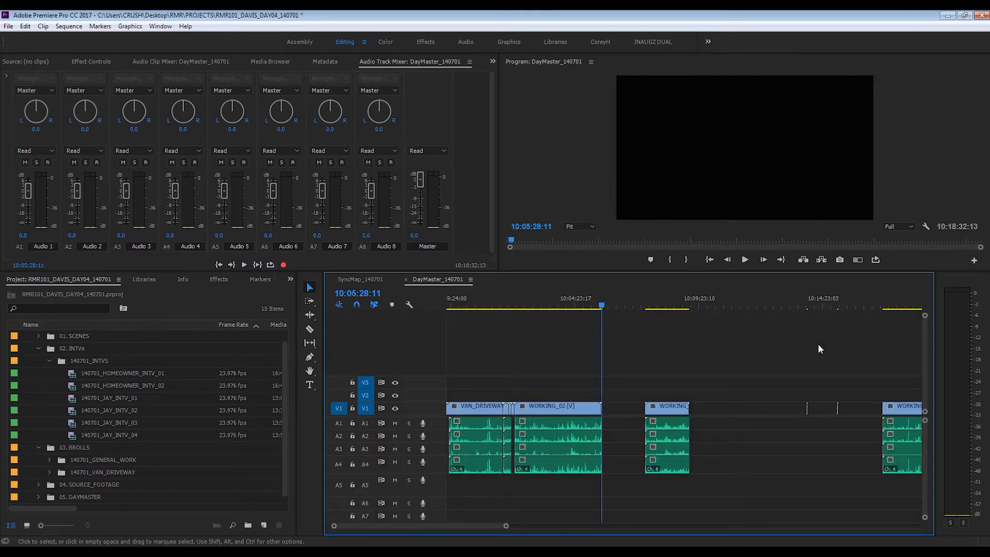
pyautogui.press('i')
pyautogui.press('Down')
pyautogui.press('o')
pyautogui.press("'")
# Step: Extract the empty gap from the end of WORKING_03 at 10:07:15:07 to 10:11:59:04, at the following short clip
pyautogui.press('i')
pyautogui.press('Down')
pyautogui.press('o')
pyautogui.press('Up')
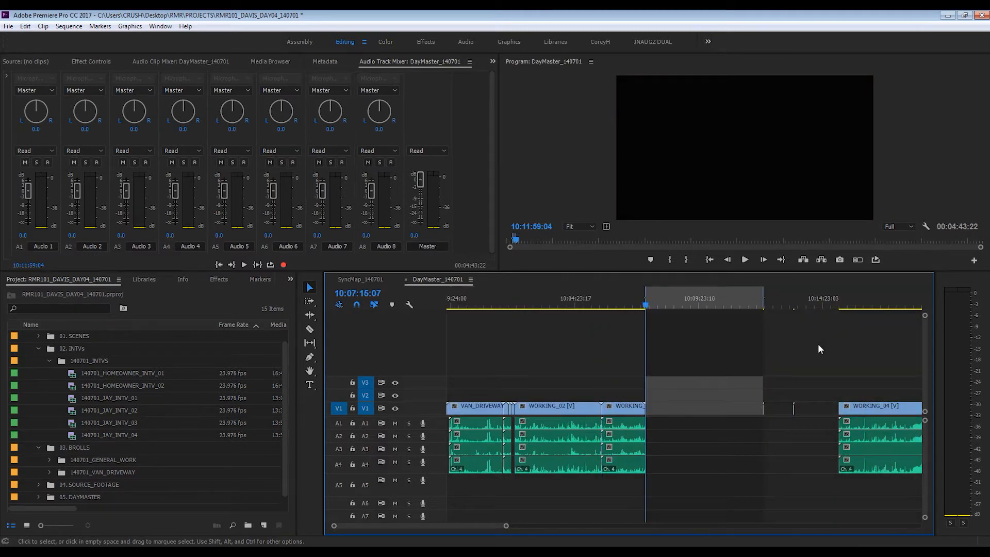
pyautogui.press('=')
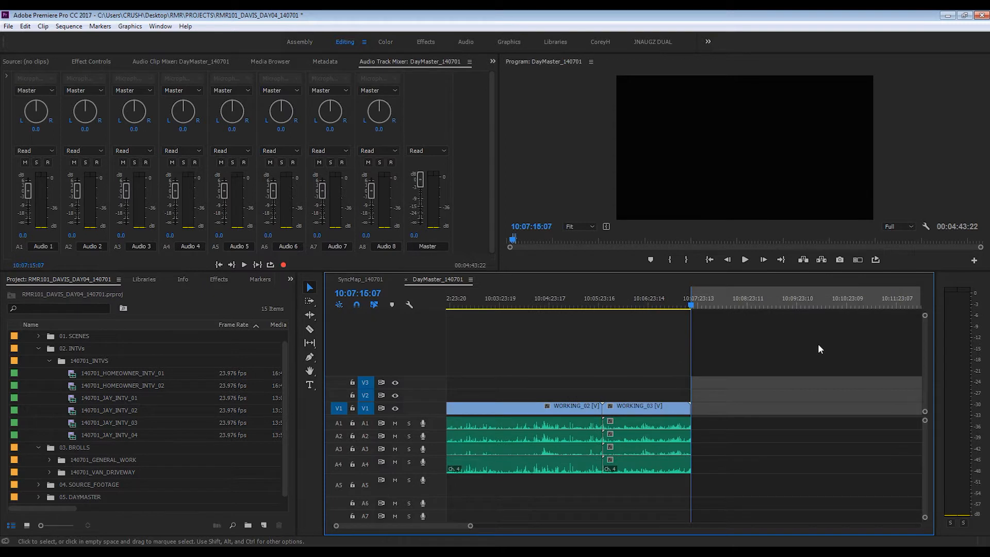
pyautogui.press("'")
# Step: Extract the gap between the two short clips after WORKING_03, with its Out point at 10:08:29:10
pyautogui.press('Down')
pyautogui.press('i')
pyautogui.press('Down')
pyautogui.press('o')
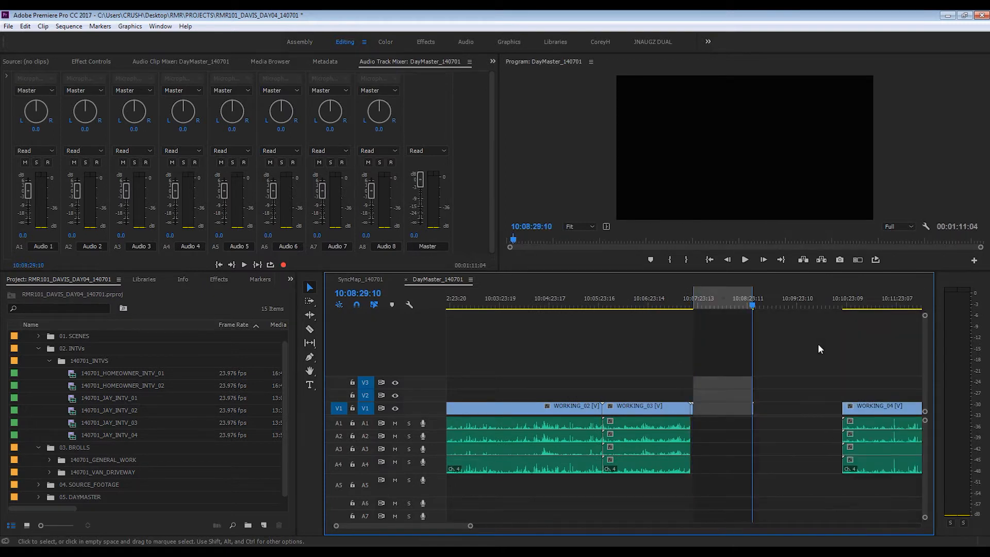
pyautogui.press("'")
# Step: Extract the empty gaps before and after WORKING_04 so that 017_2530_01.MP4 follows it directly
pyautogui.press('Down')
pyautogui.press('i')
pyautogui.press('Down')
pyautogui.press('o')
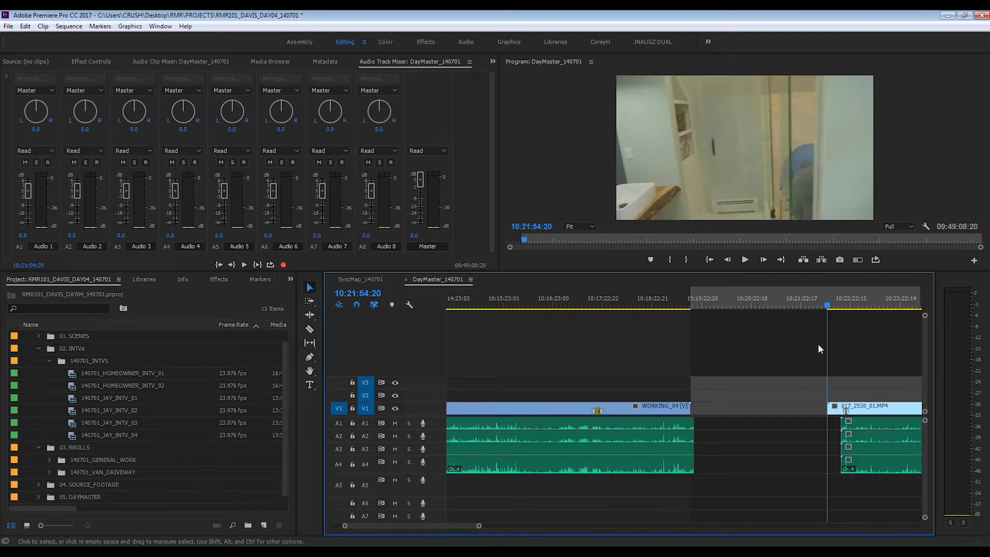
pyautogui.press("'")
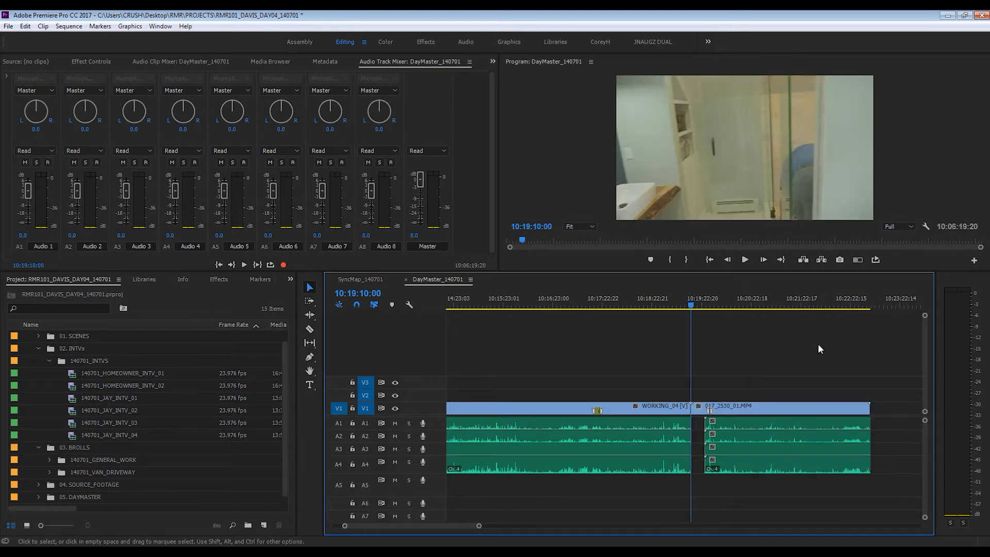
# Step: Extract the empty gap between 017_2530_01.MP4 and the short clip at 11:10:23:07
pyautogui.press('Down')
pyautogui.press('i')
pyautogui.press('Down')
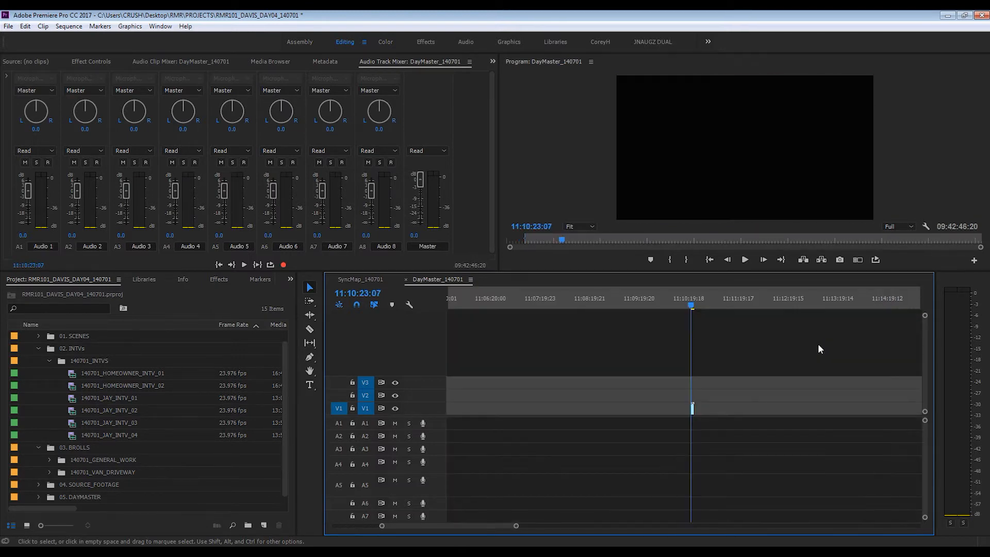
pyautogui.press('o')
pyautogui.press("'")
# Step: Extract the empty gap between that short clip and the 140701_ATTIC_SCENE_01 multicam clip
pyautogui.press('Down')
pyautogui.press('i')
pyautogui.press('Down')
pyautogui.press('o')
pyautogui.press("'")
# Step: Extract the empty gap between 140701_ATTIC_SCENE_01 and 140701_JAY_INTV_01
pyautogui.press('Down')
pyautogui.press('i')
pyautogui.press('Down')
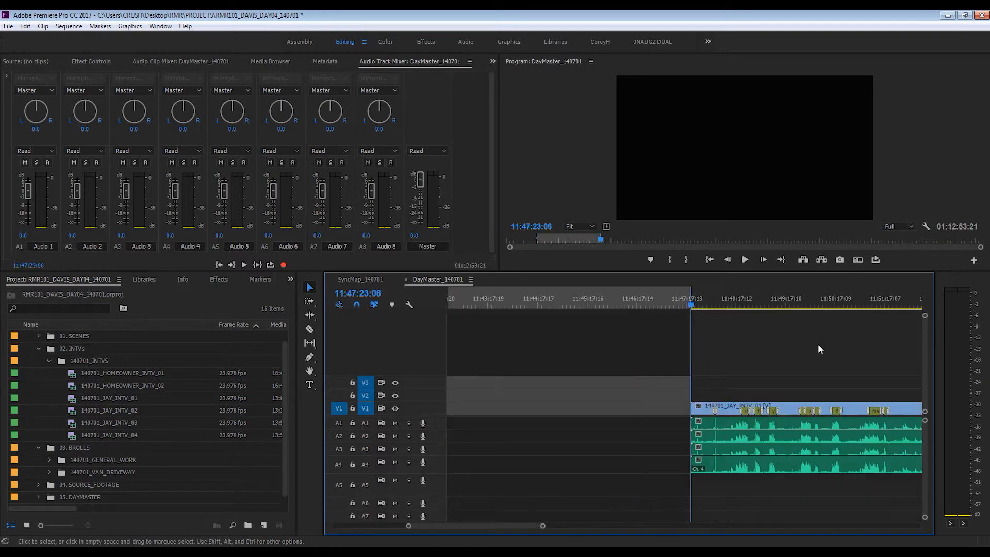
pyautogui.press("'")
# Step: Extract the short section from 10:44:41:14 to 10:44:42:07 at the end of 140701_JAY_INTV_01
pyautogui.press('Down')
pyautogui.press('-')
pyautogui.press('-')
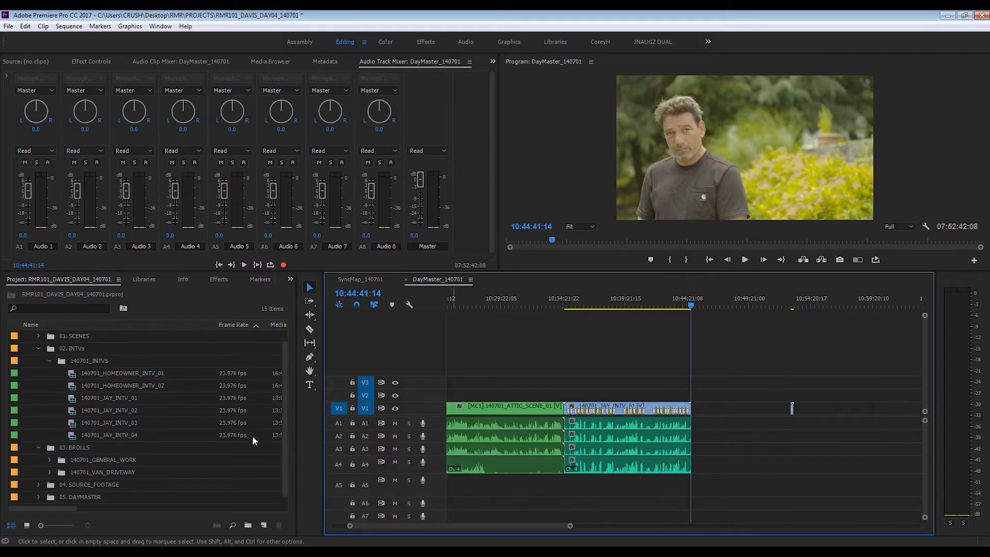
pyautogui.press('-')
pyautogui.press('-')
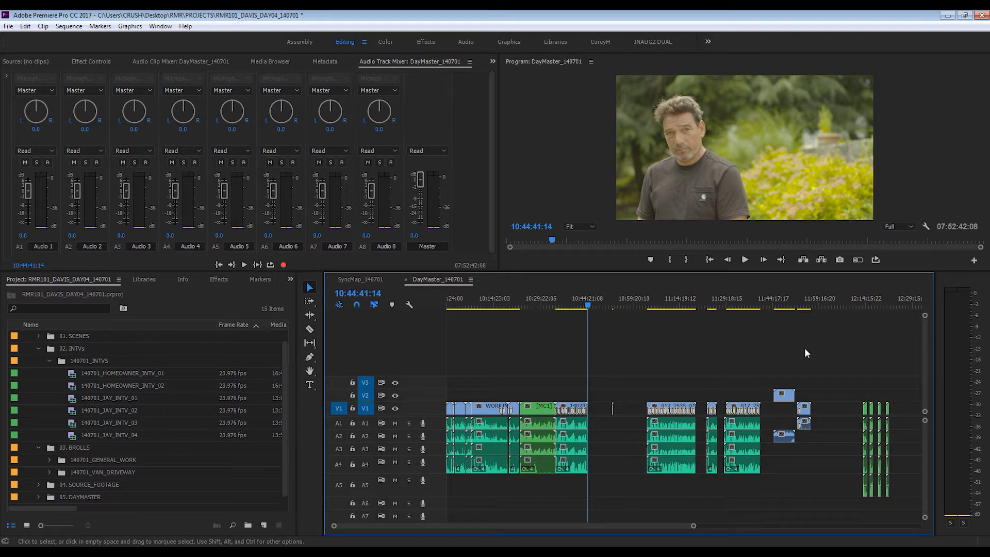
pyautogui.press('=')
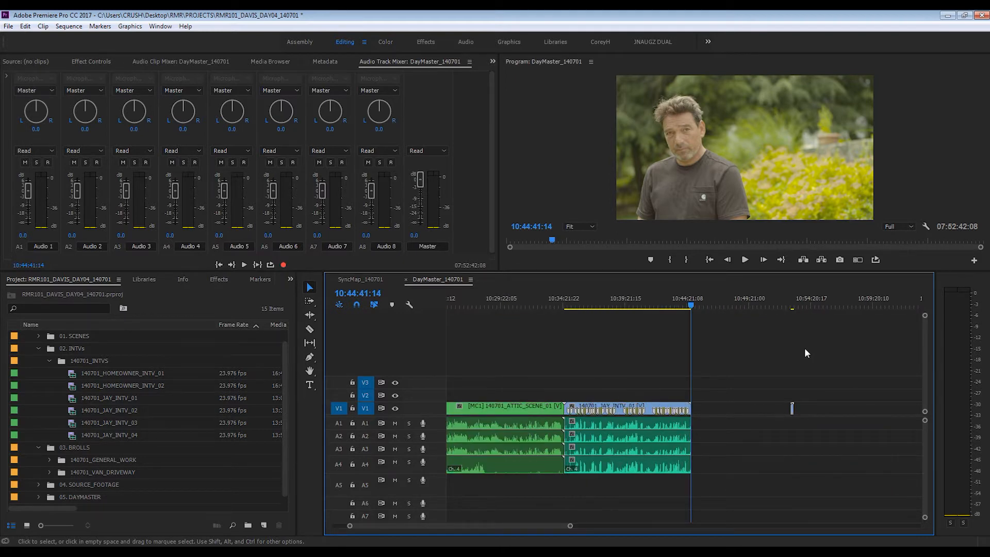
pyautogui.press('i')
pyautogui.press('space')
pyautogui.press('space')
pyautogui.press('o')
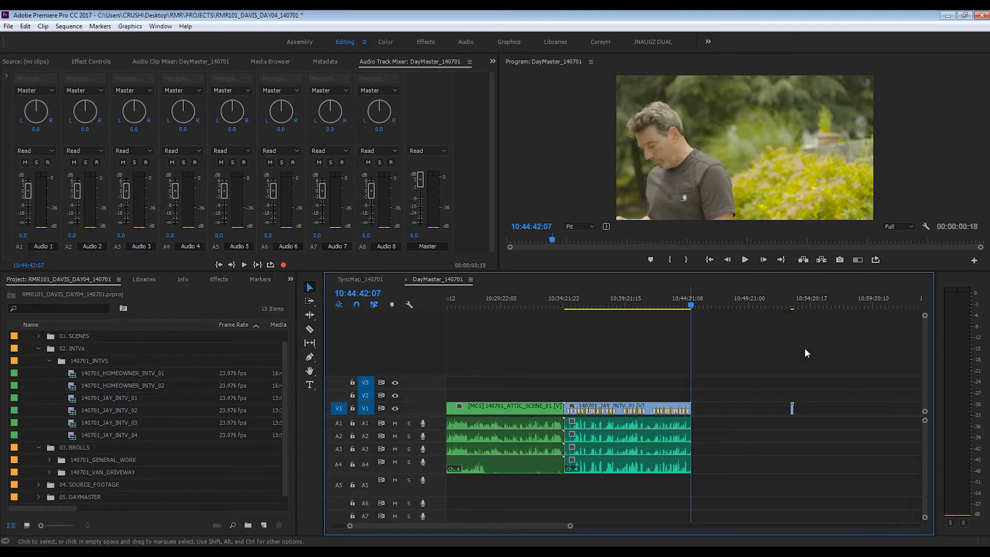
pyautogui.press('=')
pyautogui.press('=')
pyautogui.press('=')
pyautogui.press('=')
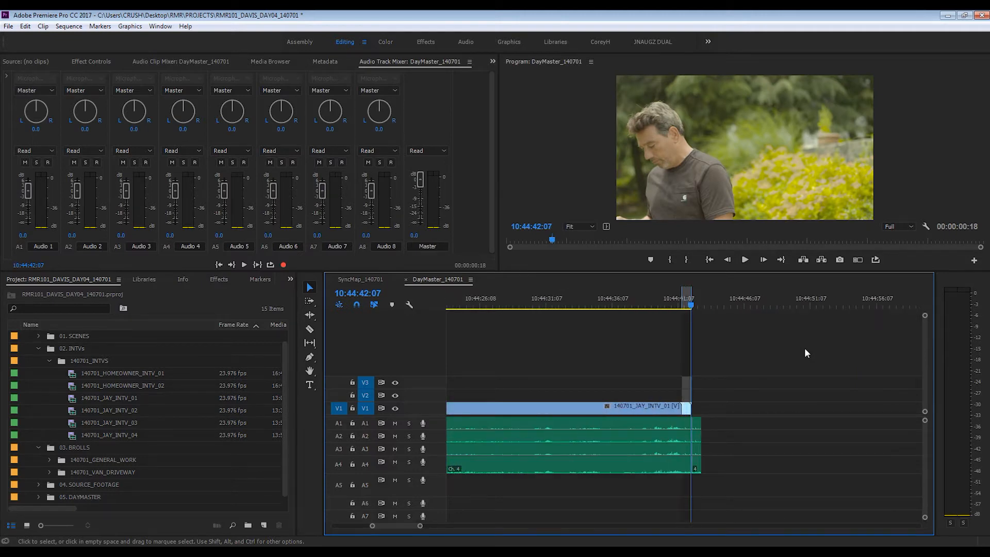
pyautogui.press("'")
# Step: Extract the empty gap from 10:44:41:14, after 140701_JAY_INTV_01, to 10:52:43:13, before 017_2534_01.MP4
pyautogui.press('i')
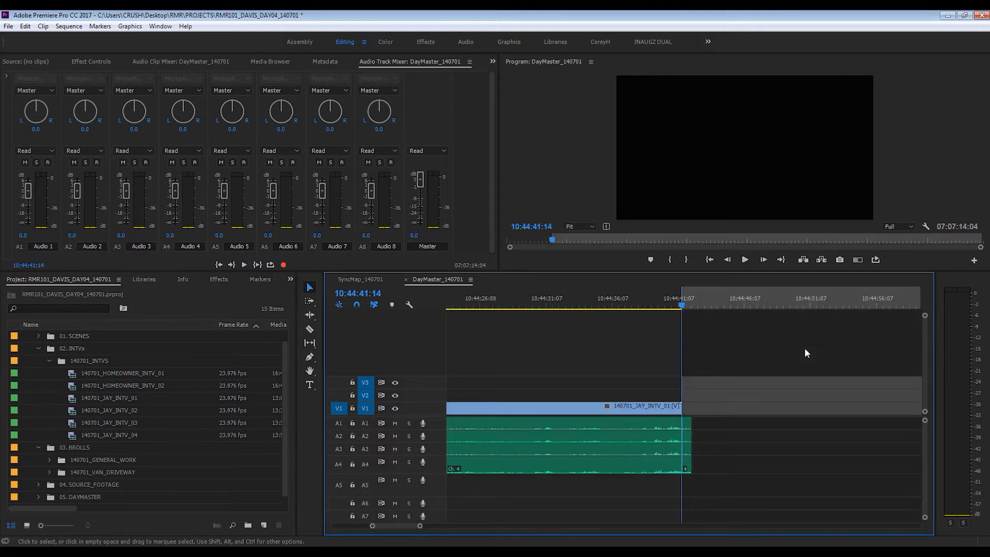
pyautogui.hotkey('ctrl', 'v')
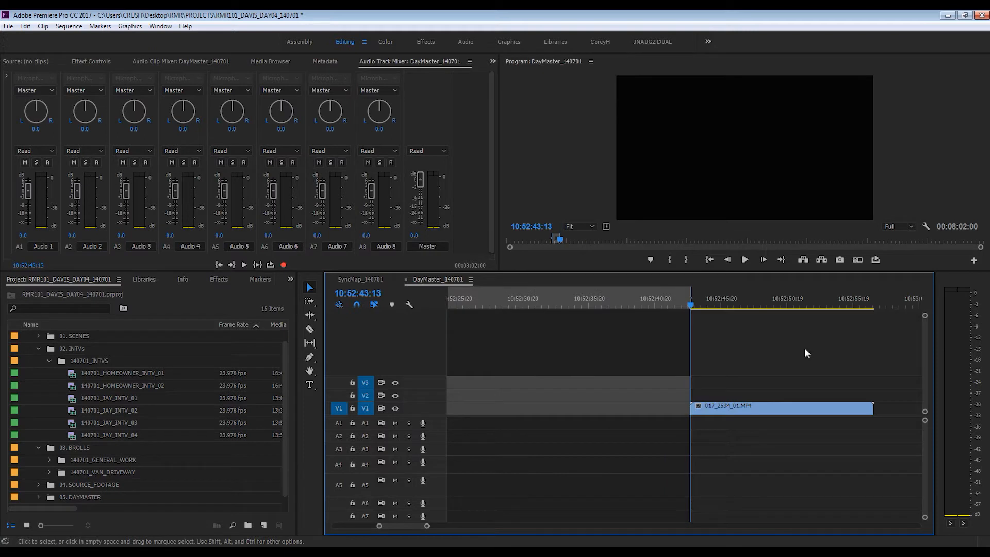
pyautogui.press('-')
pyautogui.press('-')
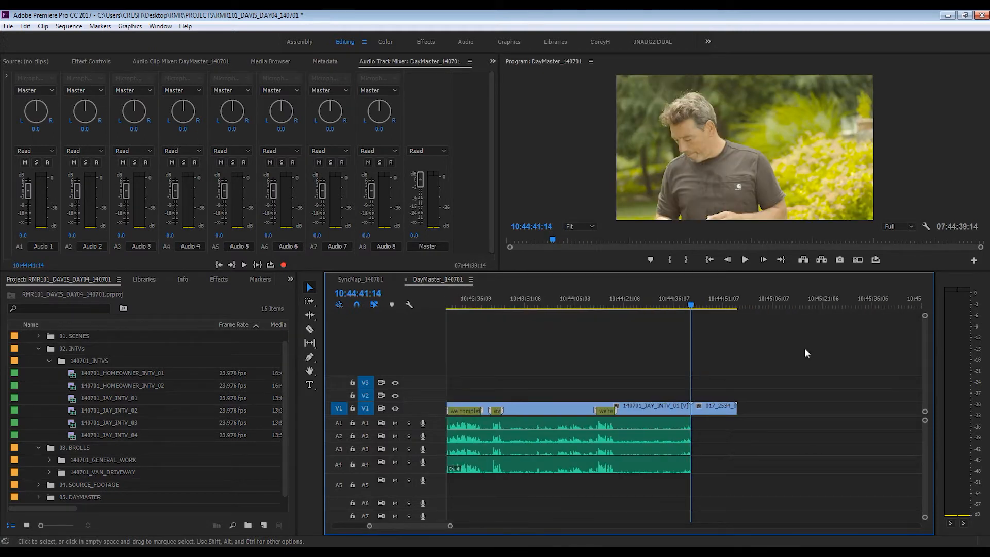
# Step: Extract the empty gap between 017_2534_01.MP4 and 017_2535_01.MP4, with its Out point at 10:55:50:09
pyautogui.press('Down')
pyautogui.press('i')
pyautogui.press('Down')
pyautogui.press('Left')
pyautogui.press('o')
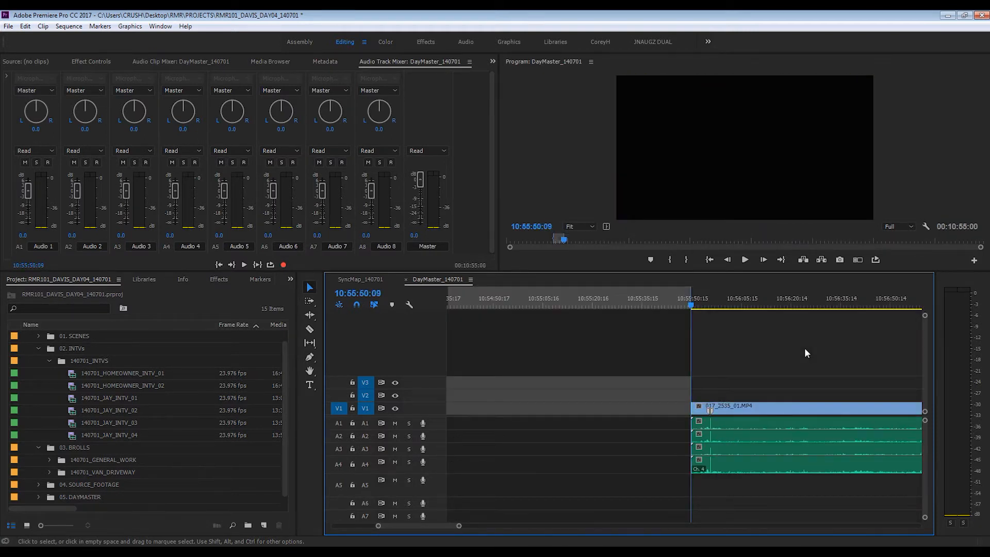
pyautogui.press("'")
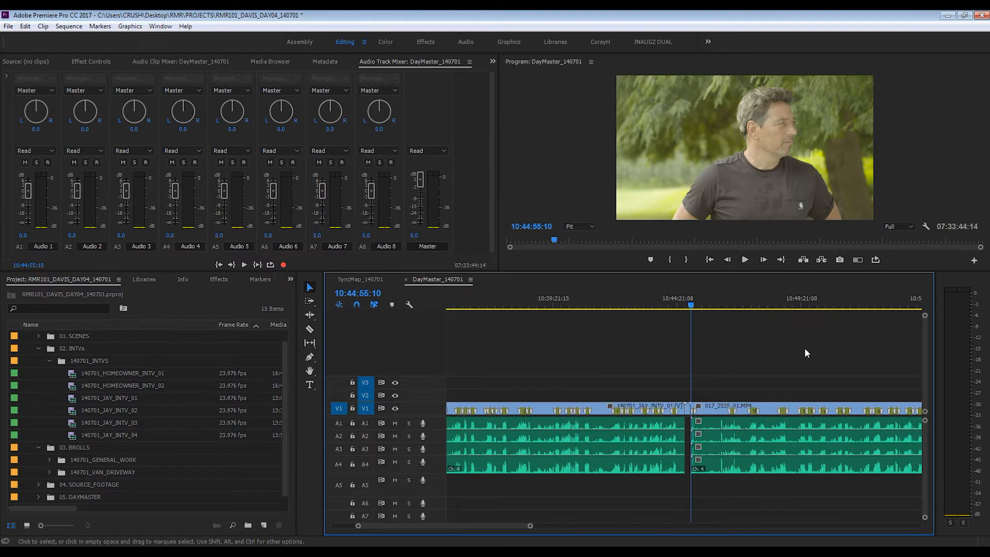
# Step: Extract the empty gap between 017_2535_01.MP4 and 017_2536_01.MP4, with its In point at 11:00:38:19 and Out point at 11:04:16:00
pyautogui.press('Down')
pyautogui.press('i')
pyautogui.press('Down')
pyautogui.press('Left')
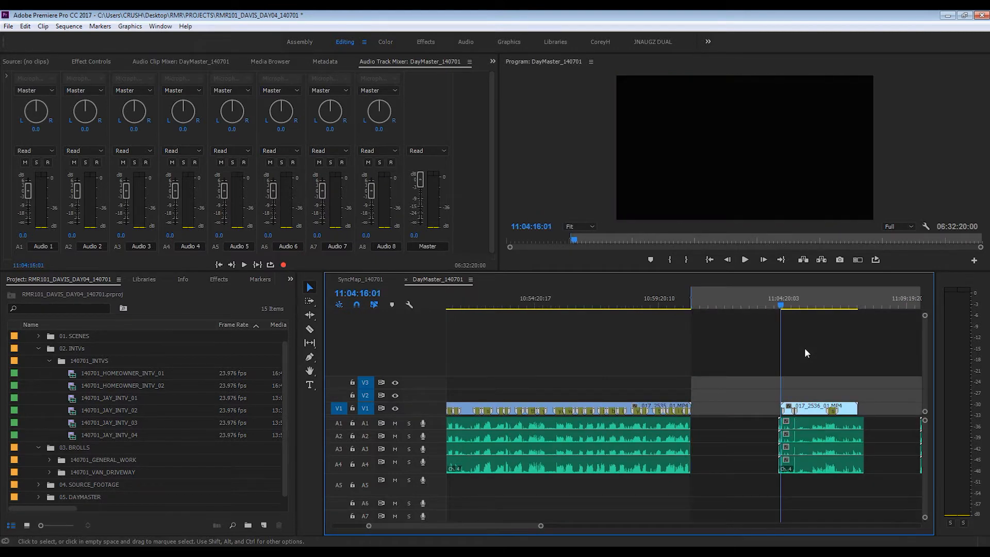
pyautogui.press('o')
pyautogui.press("'")
pyautogui.press('=')
pyautogui.press('=')
pyautogui.press('=')
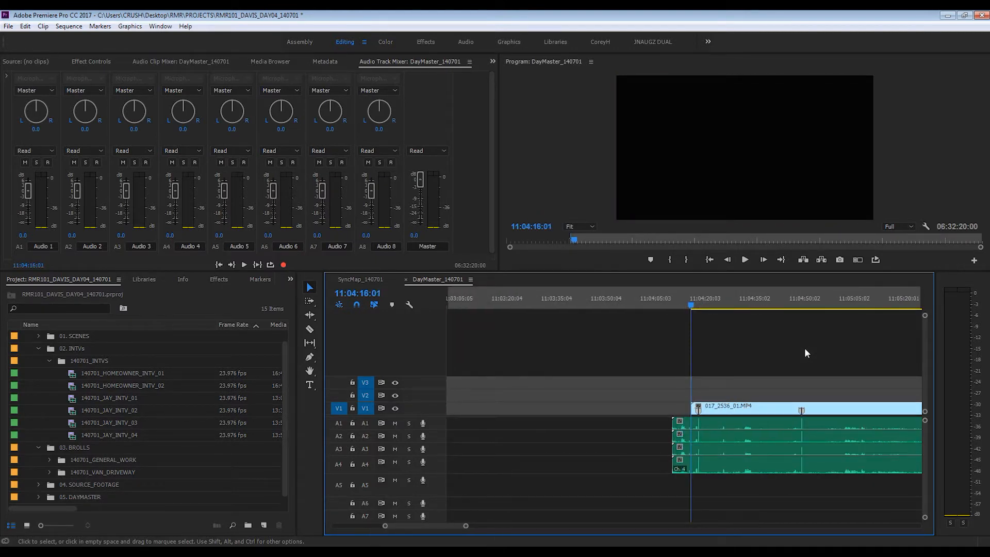
pyautogui.press('o')
pyautogui.press('=')
pyautogui.press('=')
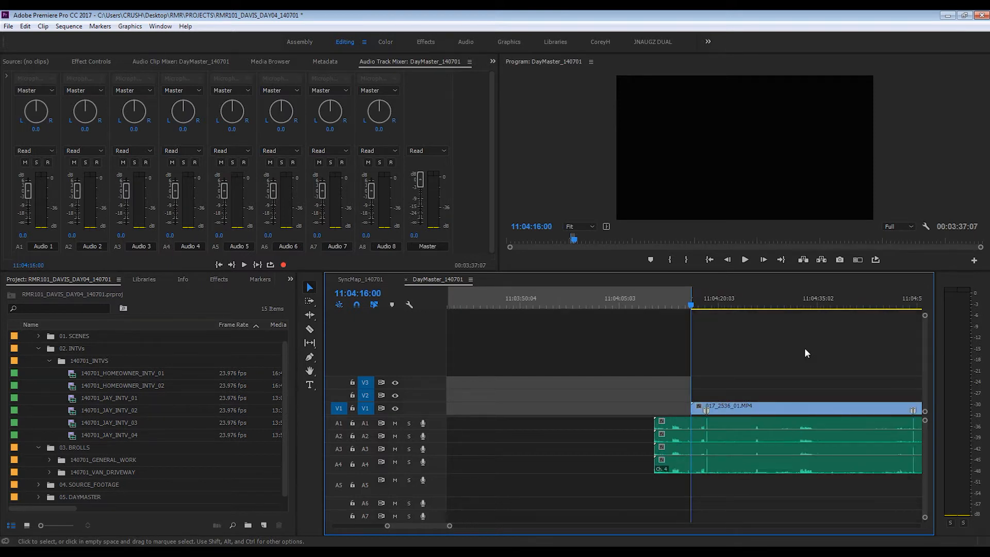
pyautogui.press('-')
pyautogui.press('-')
pyautogui.press('-')
pyautogui.press('-')
pyautogui.press('-')
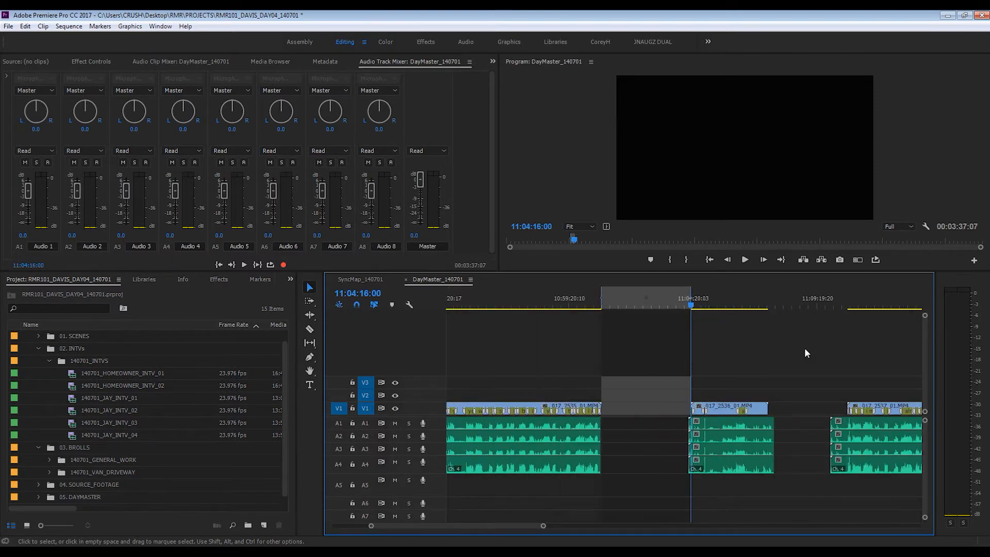
pyautogui.press("'")
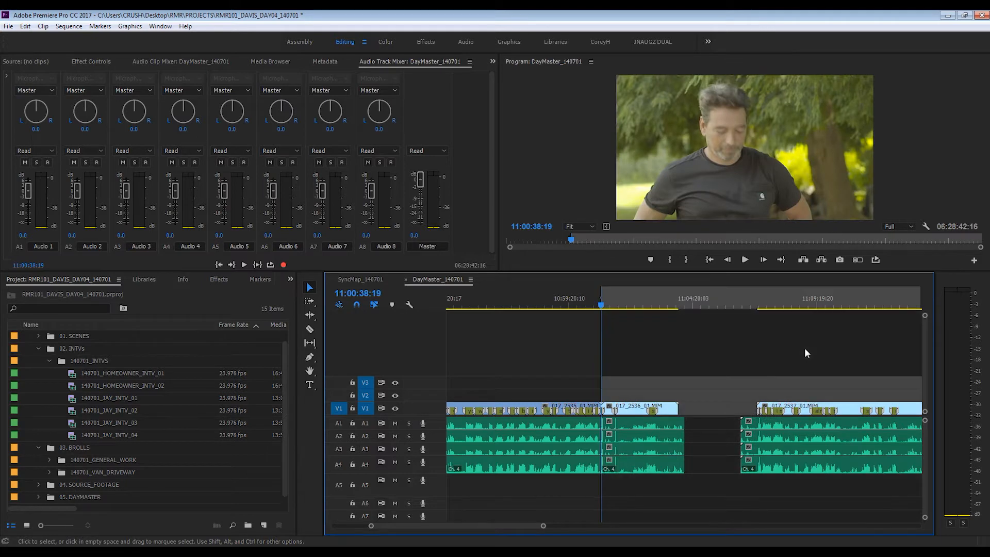
pyautogui.press('Up')
pyautogui.hotkey('ctrl', 'z')
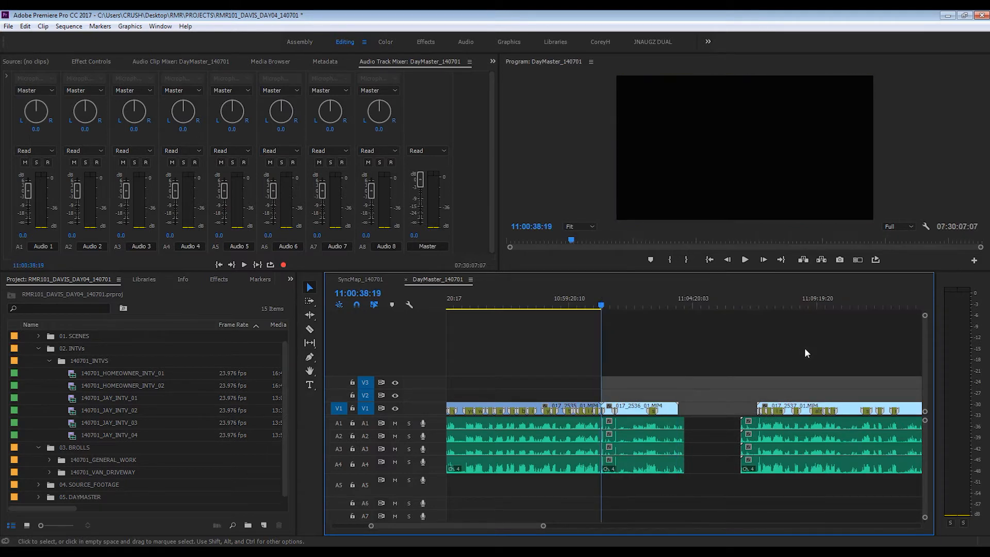
pyautogui.press('=')
pyautogui.hotkey('ctrl', 'shift', 'z')
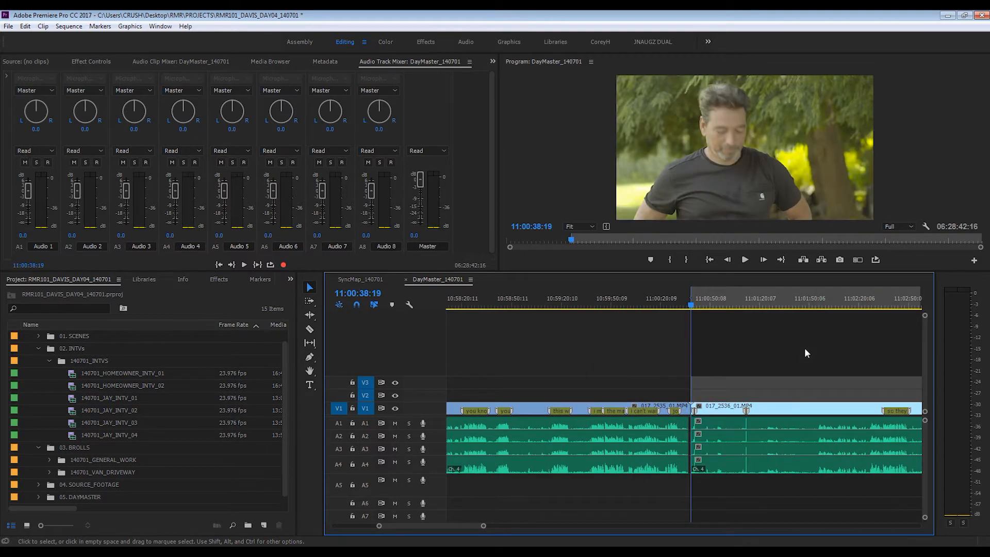
pyautogui.press('=')
pyautogui.press('Left')
pyautogui.press('i')
pyautogui.press('Up')
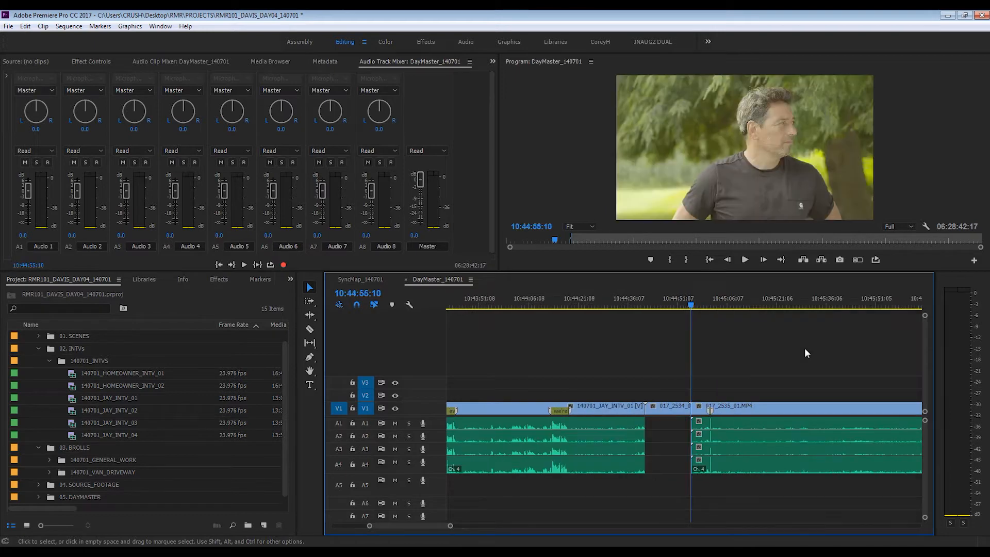
# Step: Extract the short section from 11:00:37:09 at the end of 017_2535_01.MP4 to just before 017_2536_01.MP4
pyautogui.press('Up')
pyautogui.press('Down')
pyautogui.press('Down')
pyautogui.hotkey('shift', 'Up')
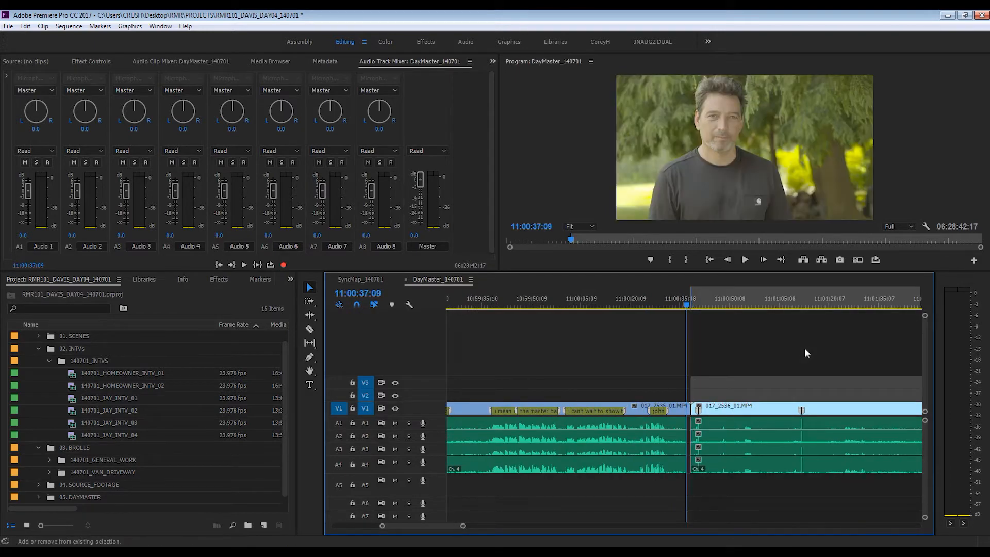
pyautogui.press('i')
pyautogui.press('Down')
pyautogui.press('Left')
pyautogui.press('o')
pyautogui.press(';')
pyautogui.press('-')
pyautogui.press('-')
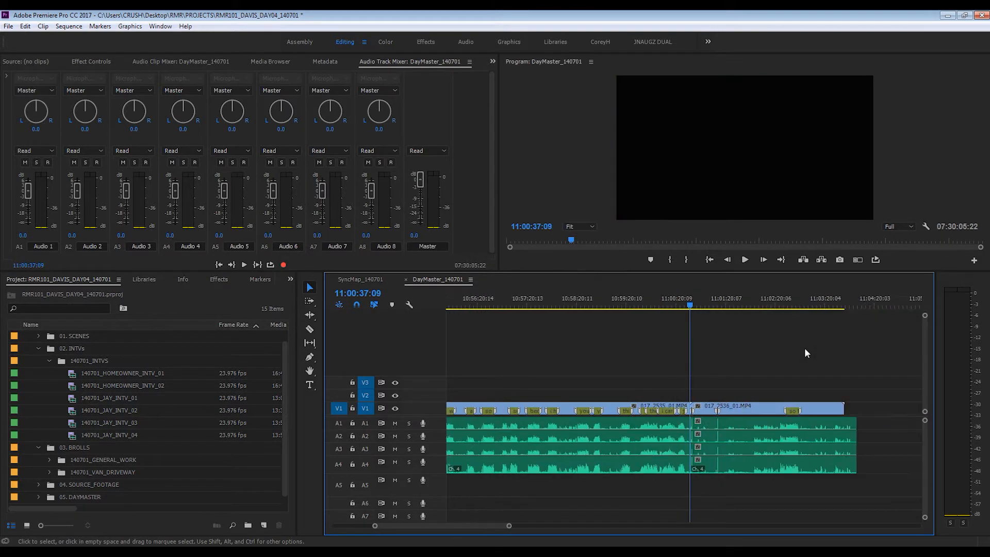
# Step: Extract the empty gap from 11:03:43:18, after 017_2536_01.MP4, to one frame before 017_2537_01.MP4 at 11:06:54:22
pyautogui.press('Down')
pyautogui.press('Down')
pyautogui.press('i')
pyautogui.press('Down')
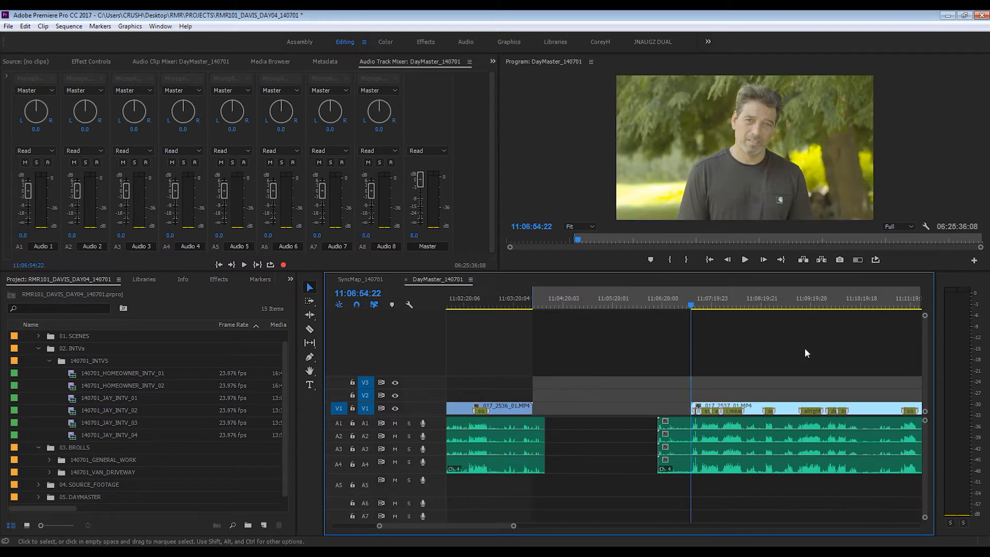
pyautogui.press('Left')
pyautogui.press('o')
pyautogui.press("'")
pyautogui.press('-')
pyautogui.press('-')
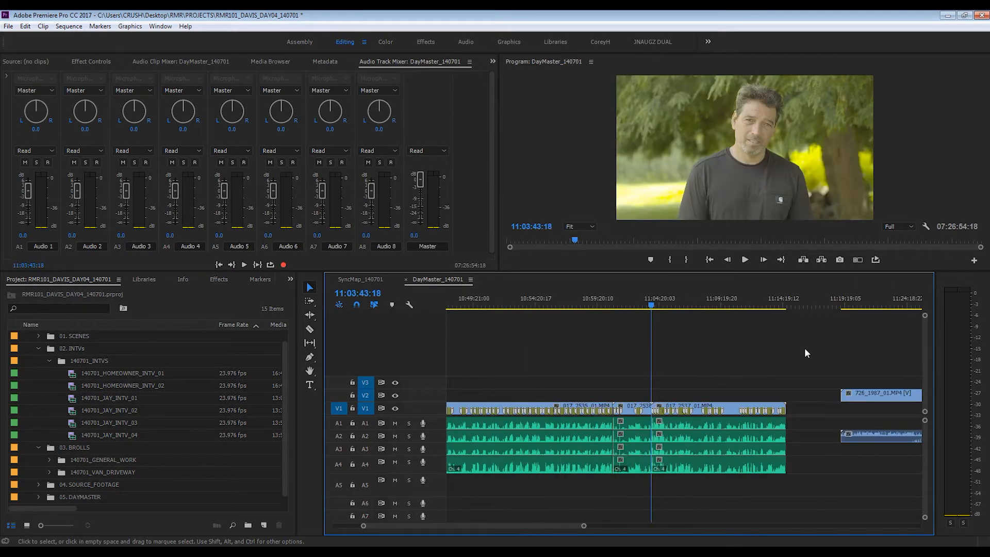
# Step: Extract the empty gap between 017_2537_01.MP4 and 726_1987_01.MP4
pyautogui.press('Down')
pyautogui.press('i')
pyautogui.press('Down')
pyautogui.press('Left')
pyautogui.press('o')
pyautogui.press("'")
# Step: Extract the empty gap from 11:21:26:06, after 726_1987_01.MP4, to just before 017_2538_01.MP4
pyautogui.press('Down')
pyautogui.press('i')
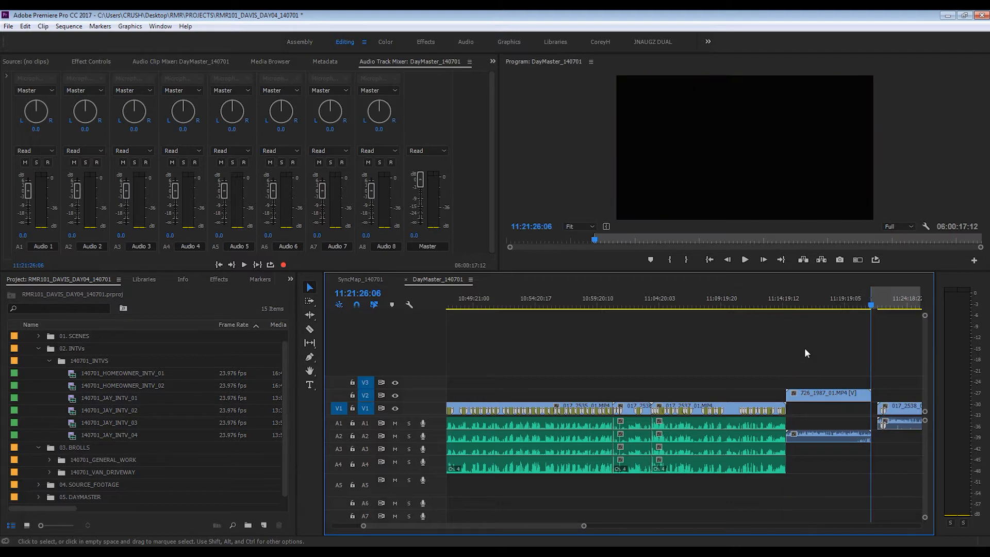
pyautogui.press('Down')
pyautogui.press('Left')
pyautogui.press('o')
pyautogui.press("'")
# Step: Extract the empty gap from 11:26:03:14, after 017_2538_01.MP4, to 11:42:45:01, before the first green multicam clip
pyautogui.press('Down')
pyautogui.press('i')
pyautogui.press('Down')
pyautogui.press('o')
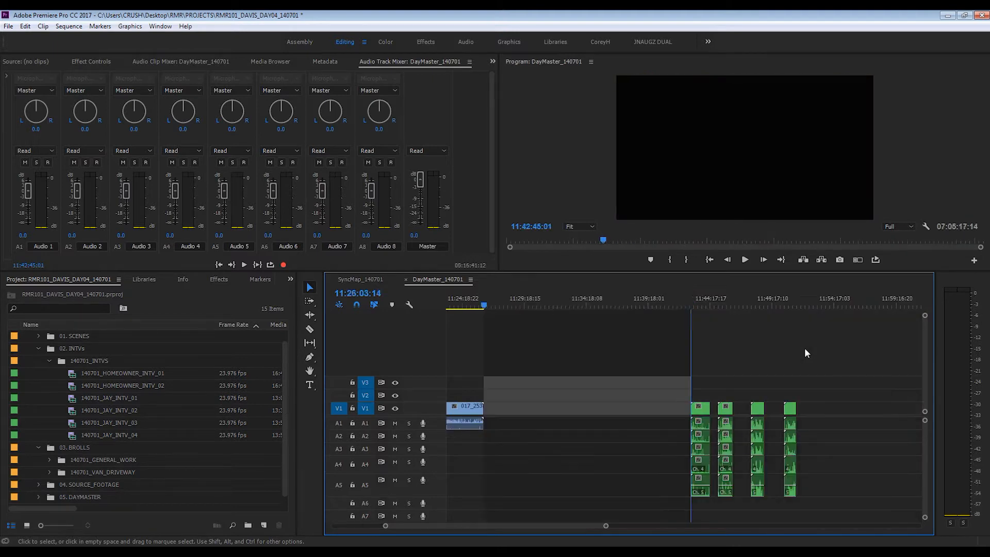
pyautogui.press("'")
# Step: Extract the empty gap between the first and second green multicam clips
pyautogui.press('Down')
pyautogui.press('i')
pyautogui.press('Down')
pyautogui.press('Left')
pyautogui.press('o')
pyautogui.press("'")
# Step: Extract the empty gap between the second and third green multicam clips
pyautogui.press('Down')
pyautogui.press('i')
pyautogui.press('Down')
pyautogui.press('Left')
pyautogui.press('o')
pyautogui.press("'")
# Step: Extract the empty gap between the third and fourth green multicam clips, with its Out point at 11:31:29:05
pyautogui.press('Down')
pyautogui.press('i')
pyautogui.press('Down')
pyautogui.press('Left')
pyautogui.press('o')
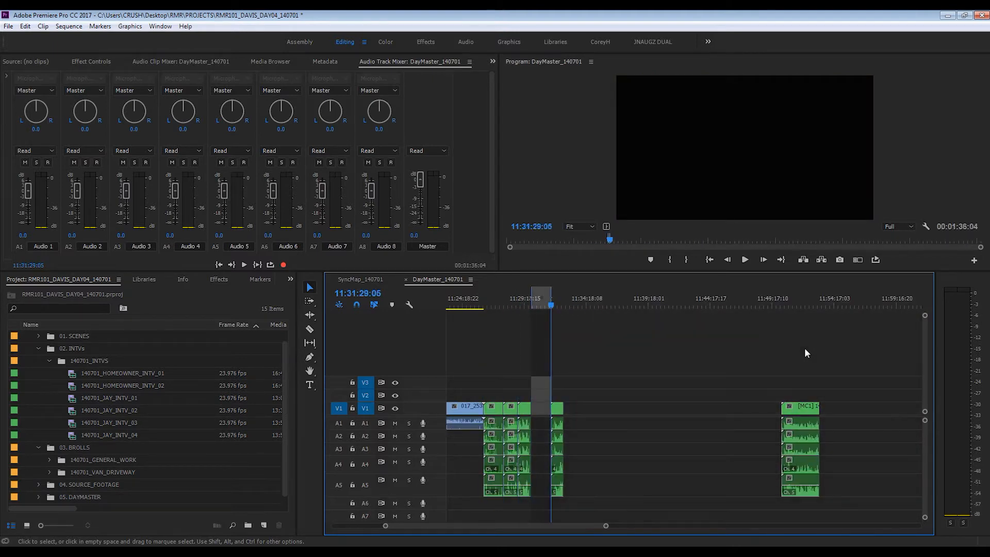
pyautogui.press("'")
# Step: Extract the empty gap between the fourth and fifth green multicam clips
pyautogui.press('Down')
pyautogui.press('i')
pyautogui.press('Down')
pyautogui.press('Left')
pyautogui.press('o')
pyautogui.press("'")
# Step: Extract the empty gap from 11:33:57:14, after the fifth green multicam clip, to just before the sixth
pyautogui.press('Down')
pyautogui.press('i')
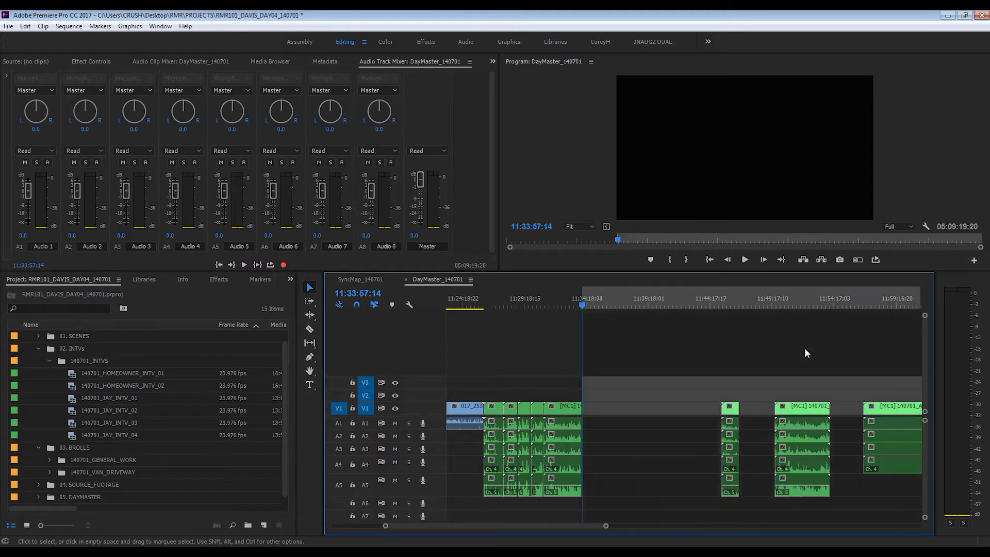
pyautogui.press('Down')
pyautogui.press('Left')
pyautogui.press('o')
pyautogui.press("'")
# Step: Extract the empty gap between the sixth and seventh green multicam clips
pyautogui.press('Down')
pyautogui.press('i')
pyautogui.press('Down')
pyautogui.press('Left')
pyautogui.press('o')
pyautogui.press("'")
# Step: Extract the empty gap between the seventh green multicam clip and 140701_ATTIC_SCENE_02
pyautogui.press('Down')
pyautogui.press('i')
pyautogui.press('Down')
pyautogui.press('Left')
pyautogui.press('o')
pyautogui.press("'")
# Step: Extract the empty gap from 11:46:19:06, after 140701_ATTIC_SCENE_02, to just before 017_2552_01.MP4
pyautogui.press('Down')
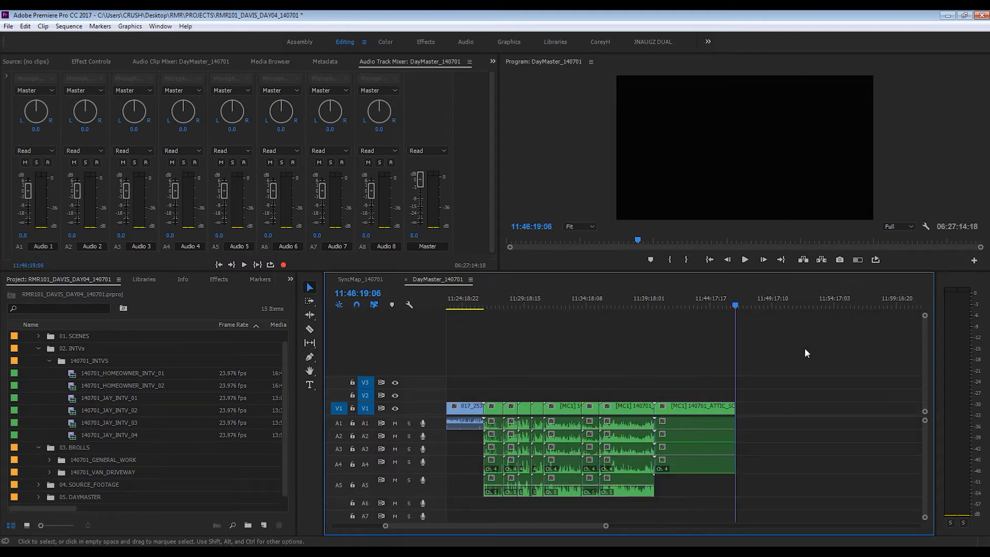
pyautogui.press('i')
pyautogui.press('Down')
pyautogui.press('Left')
pyautogui.press('o')
pyautogui.press("'")
# Step: Extract the empty gap between 017_2552_01.MP4 and 140701_HOMEOWNER_INTV_01
pyautogui.press('Down')
pyautogui.press('i')
pyautogui.press('Down')
pyautogui.press('Left')
pyautogui.press('o')
pyautogui.press("'")
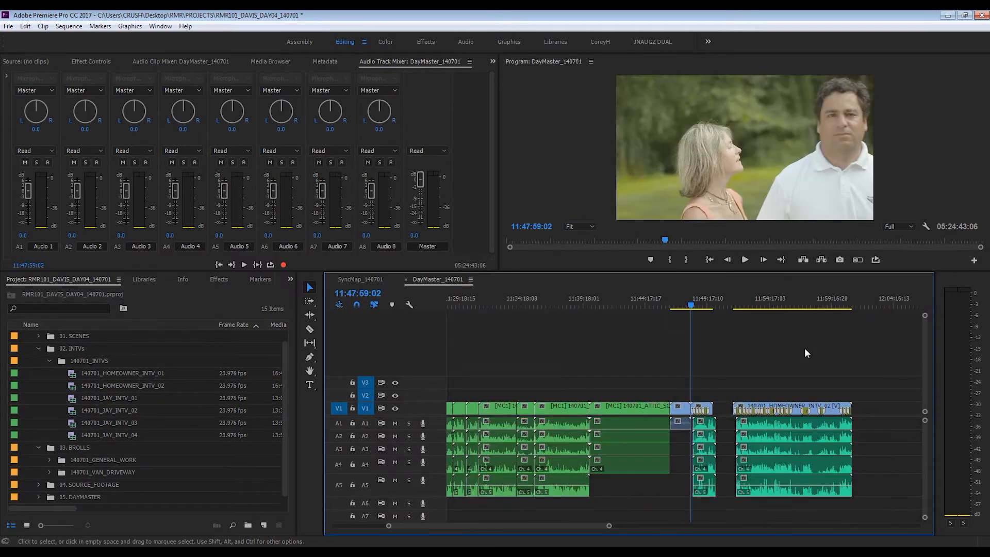
# Step: Extract from 11:49:45:15, after 140701_HOMEOWNER_INTV_01's video, to 11:51:37:01, just before 140701_HOMEOWNER_INTV_02's audio starts
pyautogui.press('Down')
pyautogui.press('i')
pyautogui.press('Down')
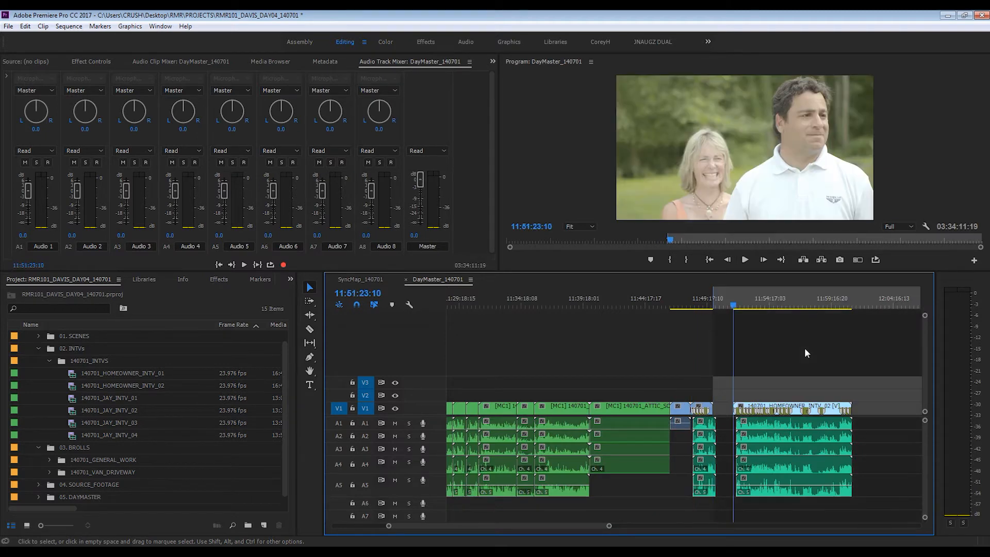
pyautogui.press('Left')
pyautogui.press('Right')
pyautogui.press('Down')
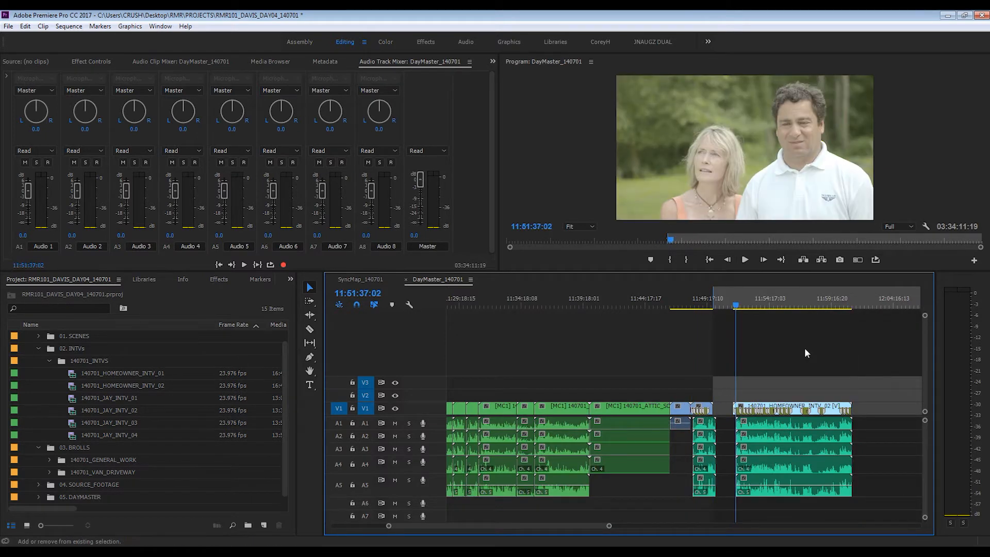
pyautogui.press('=')
pyautogui.press('=')
pyautogui.press('=')
pyautogui.press('=')
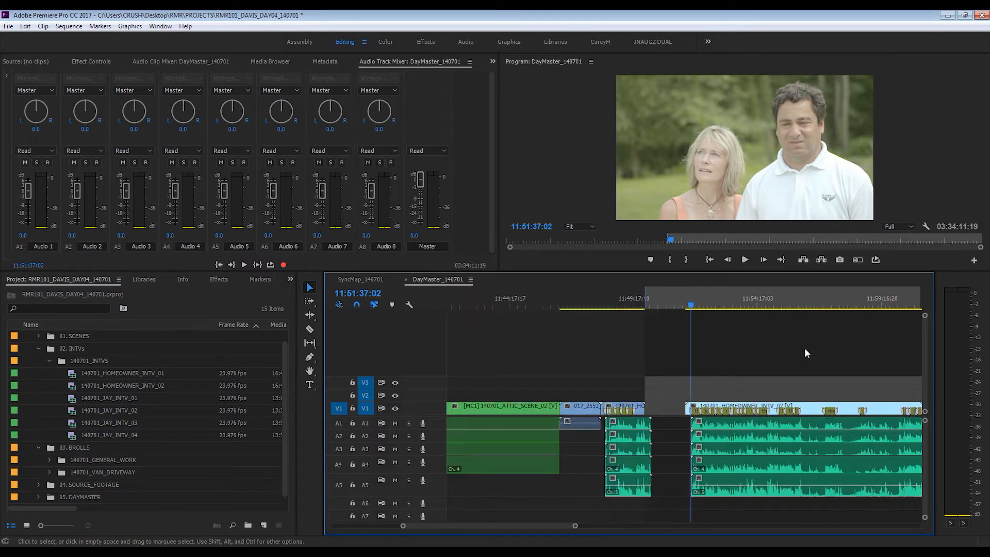
pyautogui.press('-')
pyautogui.press('-')
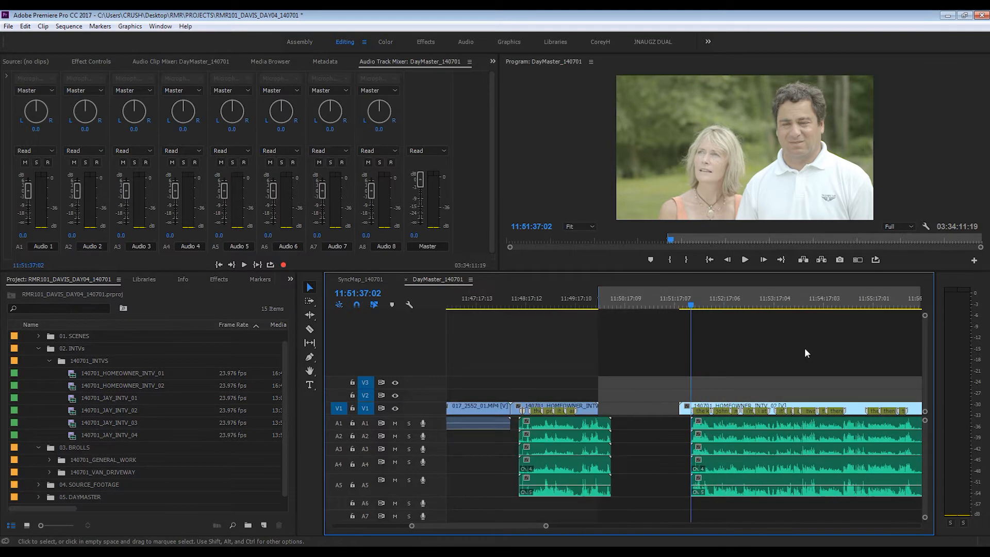
pyautogui.press('Left')
pyautogui.press('o')
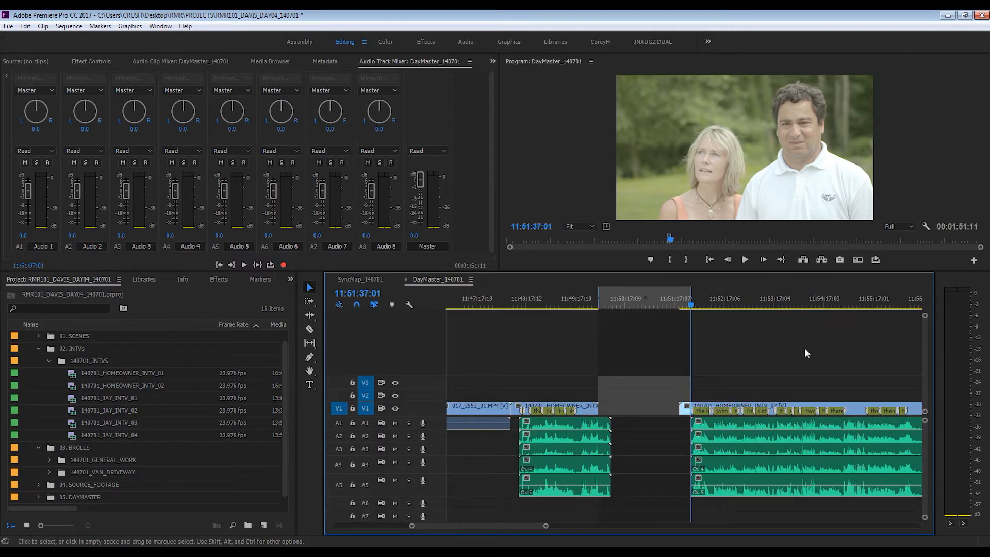
pyautogui.press("'")
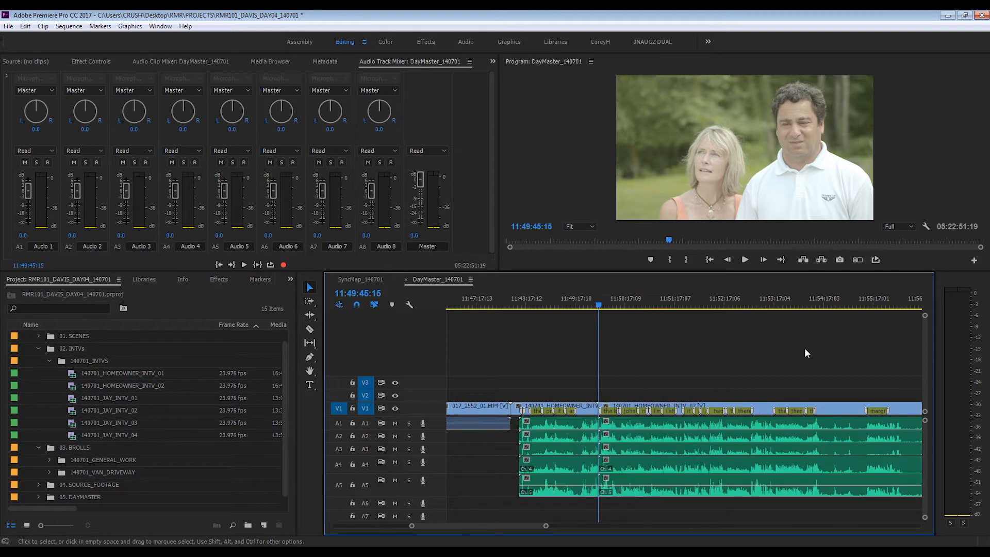
# Step: Extract the empty gap from 11:59:05:07, after 140701_HOMEOWNER_INTV_02, to just before the next blue clip
pyautogui.press('-')
pyautogui.press('-')
pyautogui.press('-')
pyautogui.press('-')
pyautogui.press('Down')
pyautogui.press('i')
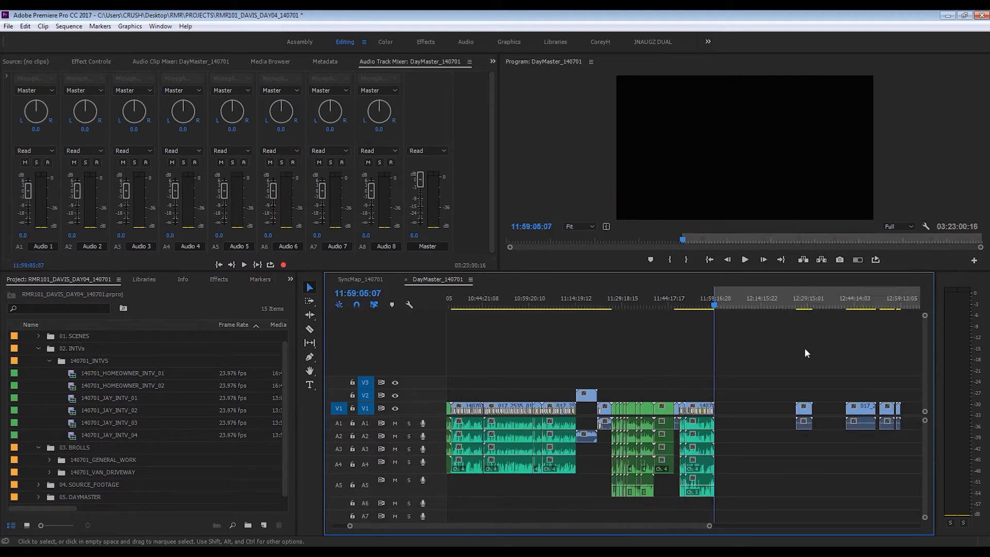
pyautogui.press('Down')
pyautogui.press('Left')
pyautogui.press('o')
pyautogui.press("'")
# Step: Extract the empty gaps between the blue clips following 140701_HOMEOWNER_INTV_02, up to the Out point at 12:15:24:22
pyautogui.press('Down')
pyautogui.press('i')
pyautogui.press('Down')
pyautogui.press('Left')
pyautogui.press('o')
pyautogui.press("'")
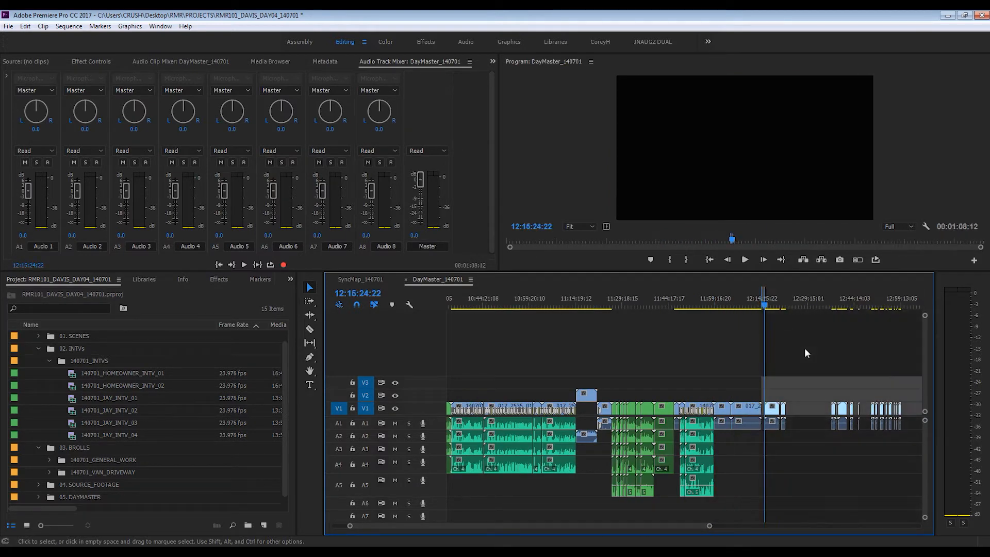
# Step: Extract the empty gap from 12:21:40:23, after 017_2557_01.MP4, to 12:22:01:14, before the next short clip
pyautogui.press('Down')
pyautogui.press('i')
pyautogui.press('Down')
pyautogui.press('Left')
pyautogui.press('o')
pyautogui.press("'")
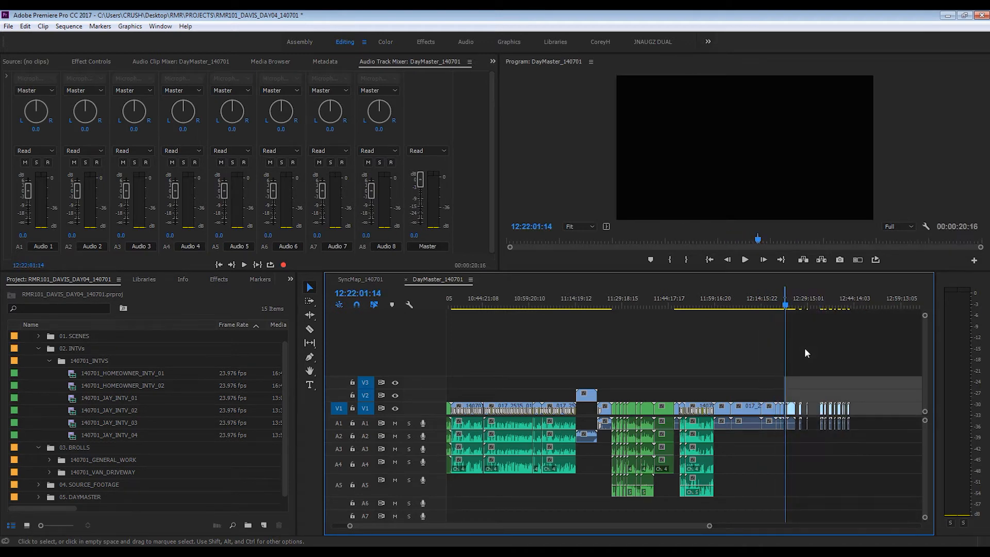
pyautogui.press('Down')
pyautogui.press('=')
pyautogui.press('=')
pyautogui.press('=')
pyautogui.press('=')
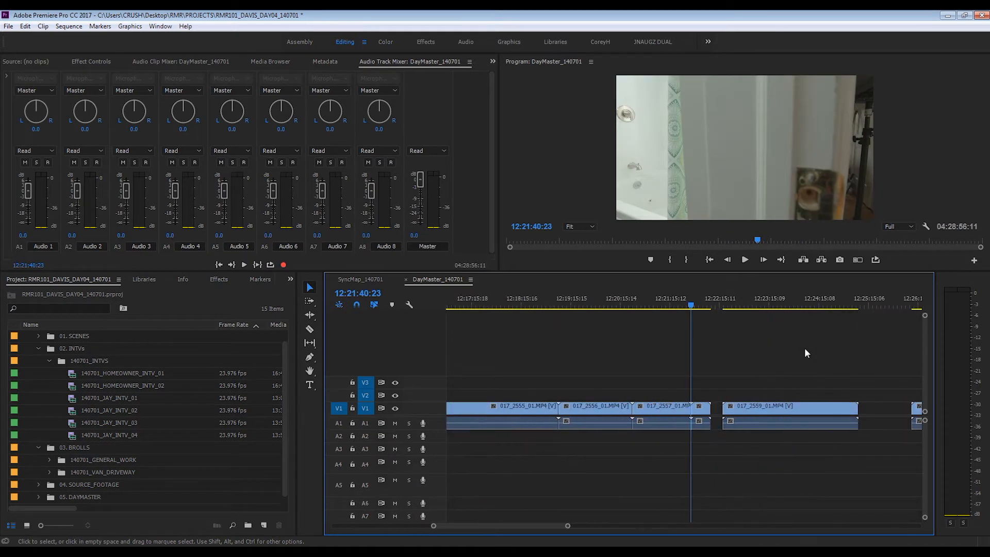
# Step: Extract the empty gap between the short clip following 017_2557_01.MP4 and the start of 017_2559_01.MP4
pyautogui.press('Down')
pyautogui.press('i')
pyautogui.press('Down')
pyautogui.press('Left')
pyautogui.press('o')
pyautogui.press("'")
# Step: Extract the empty gap between 017_2559_01.MP4 and 017_2560_01.MP4
pyautogui.press('Down')
pyautogui.press('i')
pyautogui.press('Down')
pyautogui.press('Left')
pyautogui.press('o')
pyautogui.press("'")
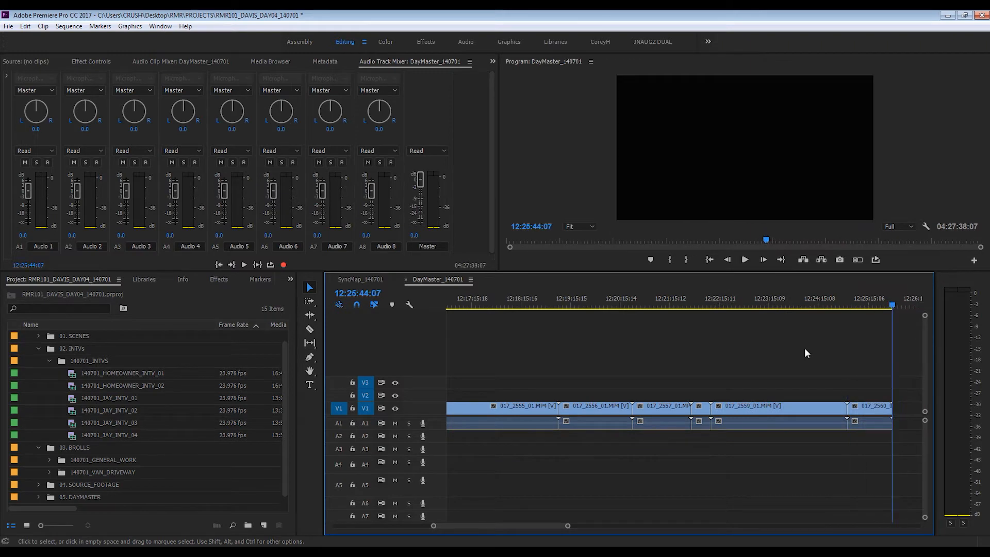
# Step: Extract the empty gaps from 12:25:44:07, after 017_2560_01.MP4, up to 017_2562_01.MP4
pyautogui.press('Down')
pyautogui.press('Down')
pyautogui.press('i')
pyautogui.press('Down')
pyautogui.press('Left')
pyautogui.press('o')
pyautogui.press("'")
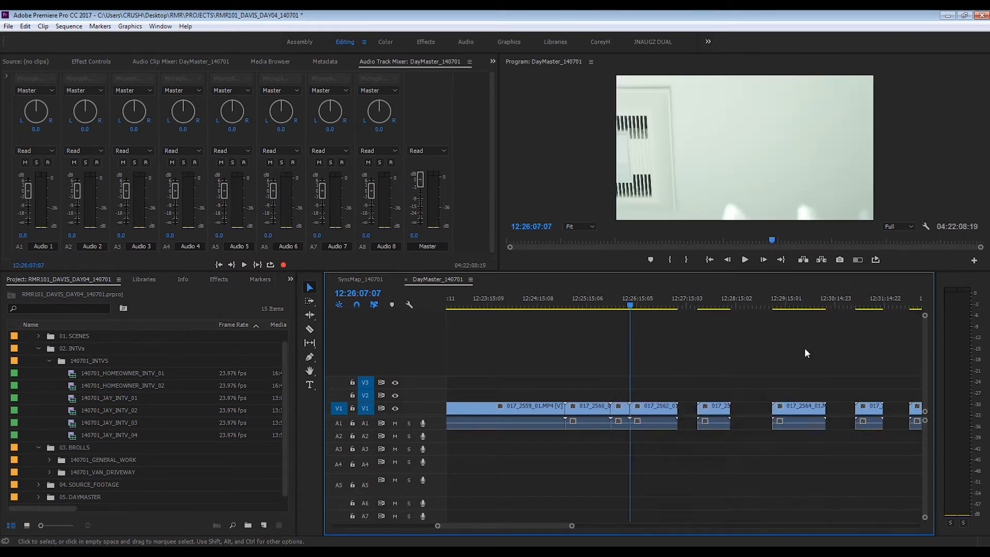
# Step: Extract the empty gap between the end of 017_2562_01.MP4 and the next short clip
pyautogui.press('Down')
pyautogui.press('i')
pyautogui.press('Down')
pyautogui.press('Left')
pyautogui.press('o')
pyautogui.press("'")
# Step: Extract the empty gap just before 017_2564_01.MP4 so it meets the preceding clip
pyautogui.press('Down')
pyautogui.press('i')
pyautogui.press('Down')
pyautogui.press('Left')
pyautogui.press('o')
pyautogui.press("'")
# Step: Extract the empty gap from the end of 017_2564_01.MP4 to just before the following short clip
pyautogui.press('Down')
pyautogui.press('i')
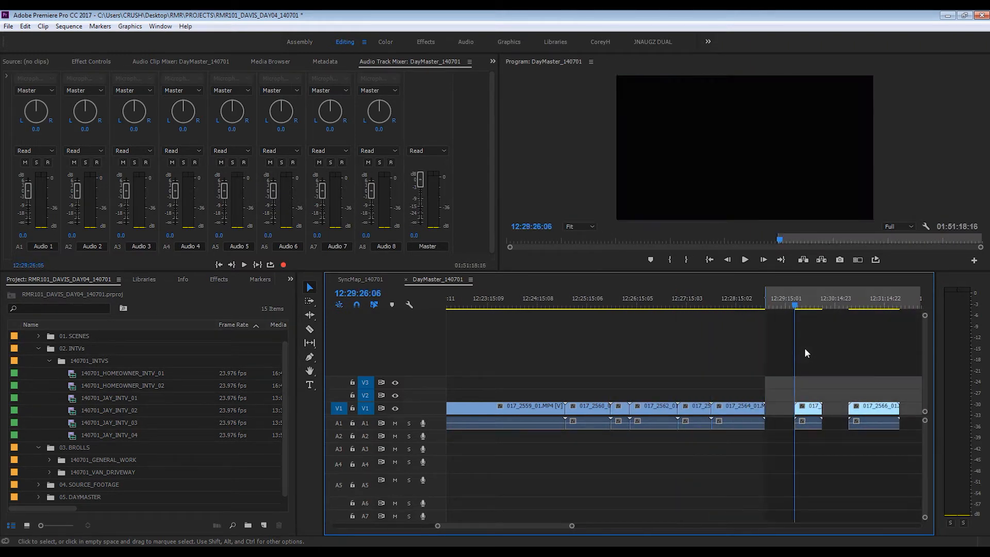
pyautogui.press('Down')
pyautogui.press('Left')
pyautogui.press('o')
pyautogui.press("'")
# Step: Extract the empty gap just before 017_2566_01.MP4 so it meets the short clip ahead of it
pyautogui.press('Down')
pyautogui.press('i')
pyautogui.press('Down')
pyautogui.press('Left')
pyautogui.press('o')
pyautogui.press("'")
# Step: Extract the empty gap from the end of 017_2566_01.MP4 to just before the next clip
pyautogui.press('Down')
pyautogui.press('i')
pyautogui.press('Down')
pyautogui.press('Left')
pyautogui.press('o')
pyautogui.press("'")
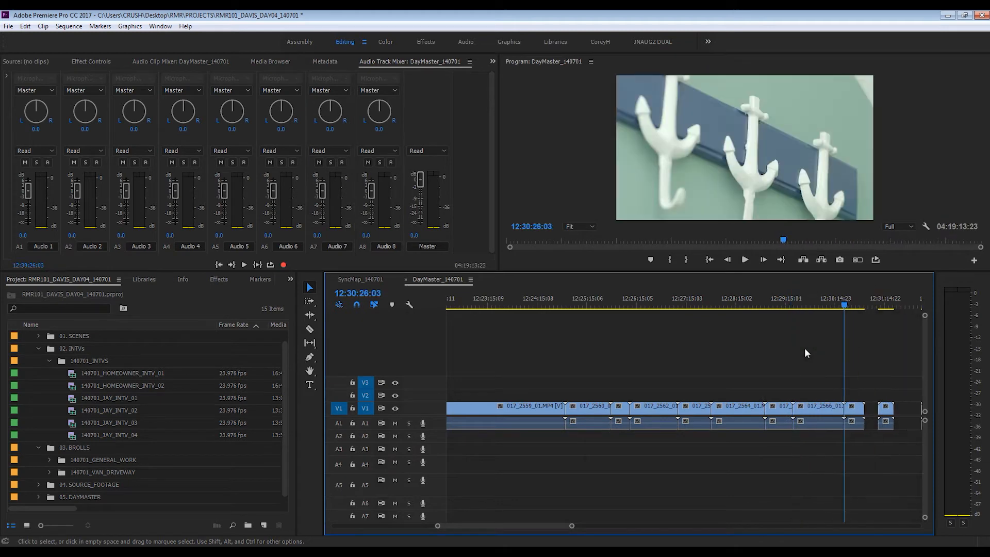
# Step: Extract the next empty gap, with its Out point at 12:31:07:11, just before the very short clip
pyautogui.press('-')
pyautogui.press('Down')
pyautogui.press('i')
pyautogui.press('Down')
pyautogui.press('Left')
pyautogui.press('o')
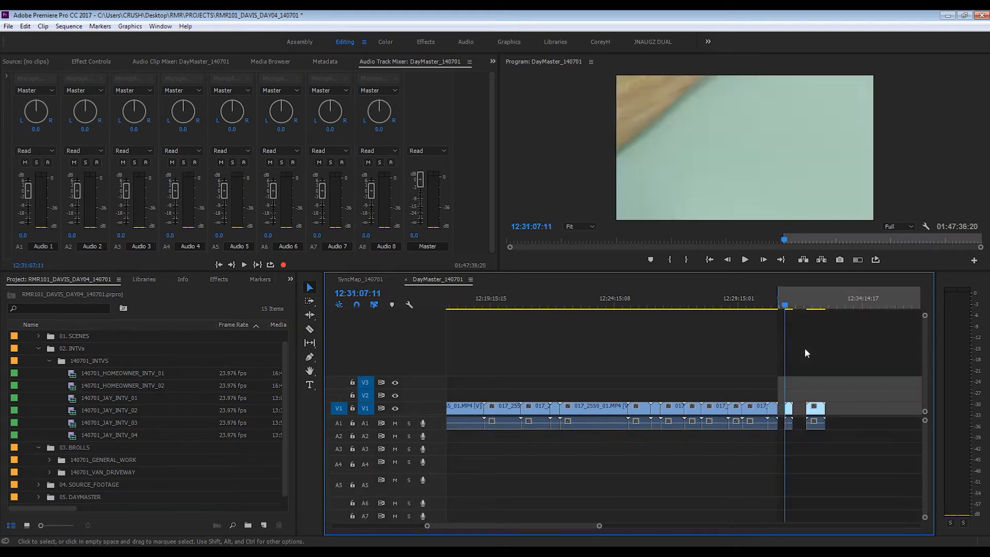
pyautogui.press("'")
# Step: Extract the empty gap between that very short clip and 017_2569_01.MP4
pyautogui.press('Down')
pyautogui.press('i')
pyautogui.press('Down')
pyautogui.press('Left')
pyautogui.press('o')
pyautogui.press("'")
# Step: Extract the long empty gap from 12:31:57:07, after 017_2569_01.MP4, to 13:35:13:06, undoing and redoing the extraction once
pyautogui.press('Down')
pyautogui.hotkey('ctrl', 'z')
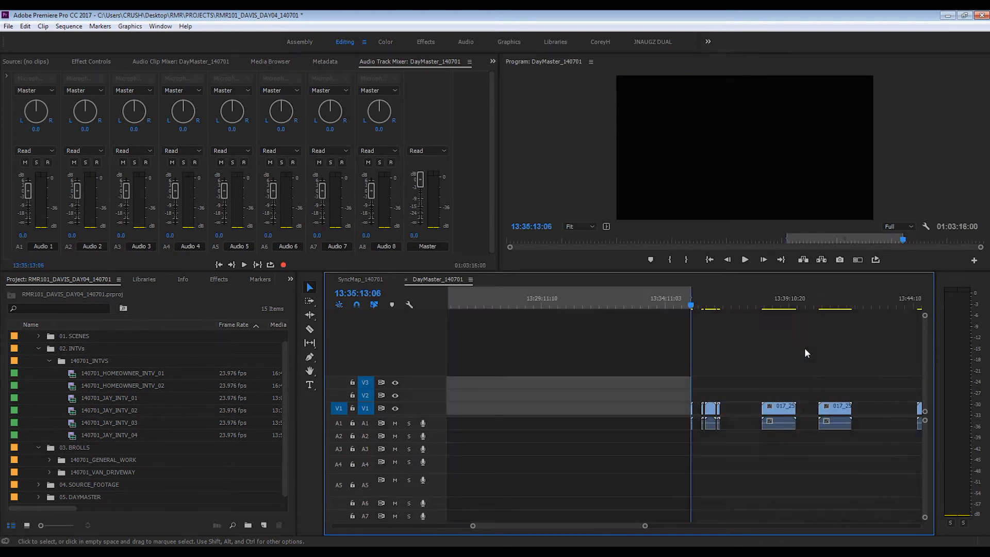
pyautogui.hotkey('ctrl', 'shift', 'z')
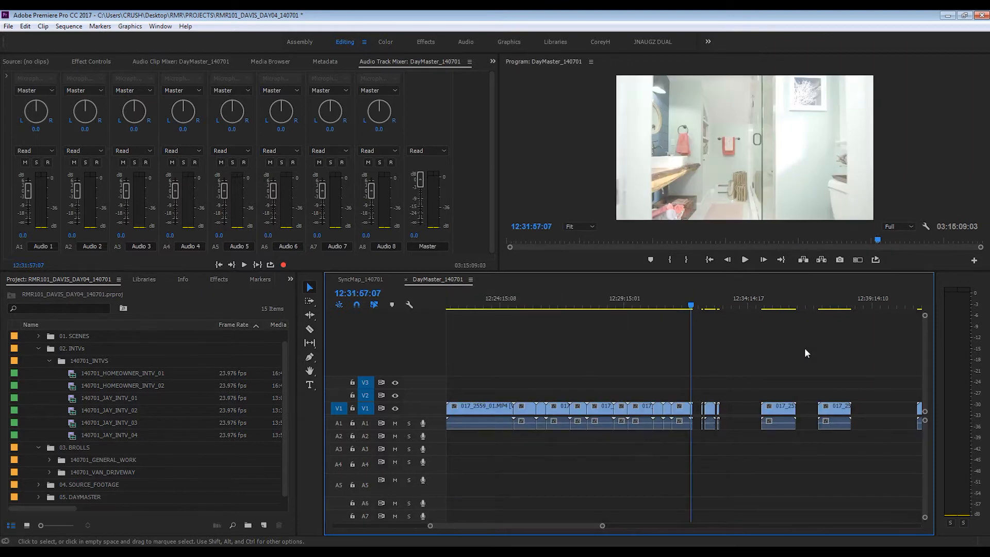
# Step: Step back and forth through the edit points before 12:31:57:07 to check the closed-up clips for leftover gaps
pyautogui.press('-')
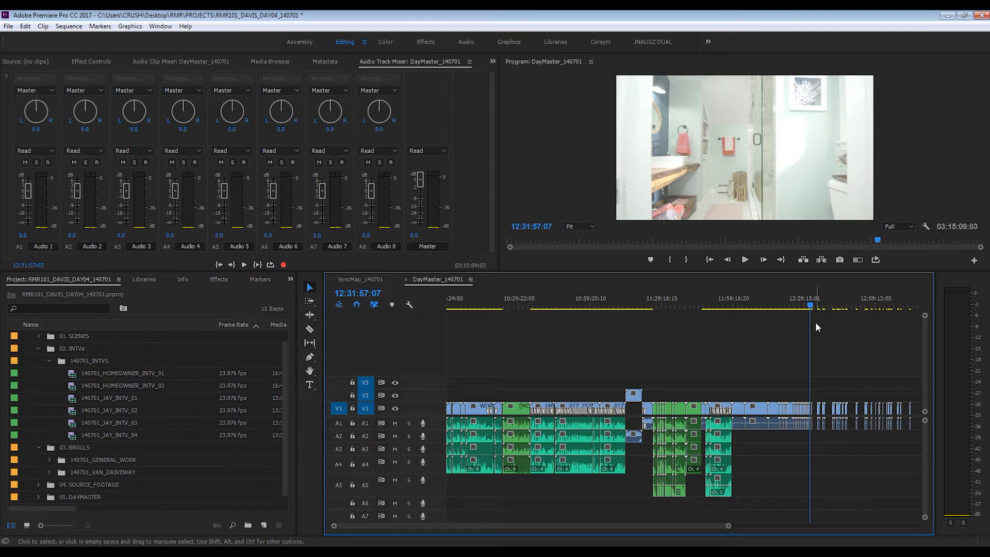
pyautogui.press('Up')
pyautogui.press('Up')
pyautogui.press('Up')
pyautogui.press('Up')
pyautogui.press('Up')
pyautogui.press('Up')
pyautogui.press('Up')
pyautogui.press('Up')
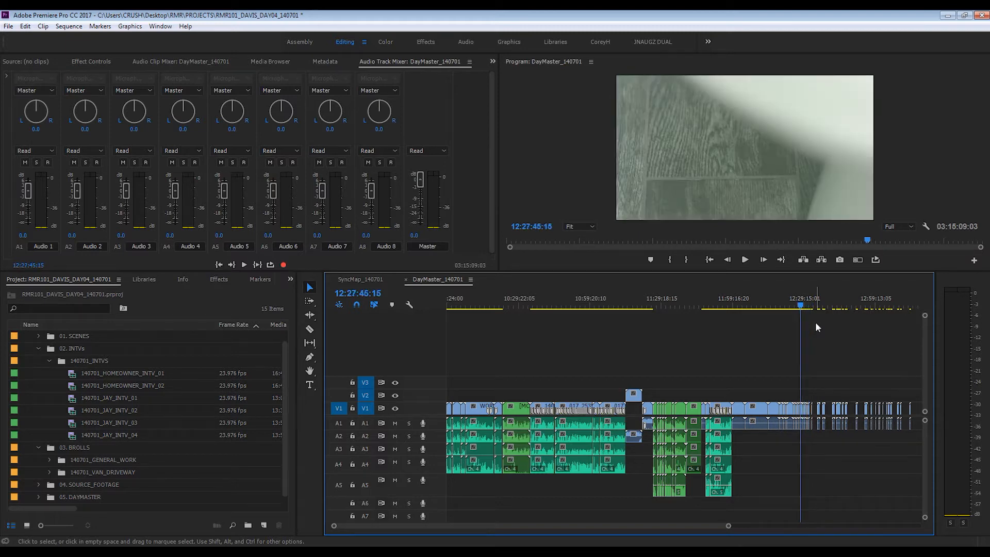
pyautogui.press('Down')
pyautogui.press('Down')
pyautogui.press('Down')
pyautogui.press('Down')
pyautogui.press('Down')
pyautogui.press('Down')
pyautogui.press('Down')
pyautogui.press('Down')
pyautogui.press('Down')
pyautogui.press('=')
pyautogui.press('Down')
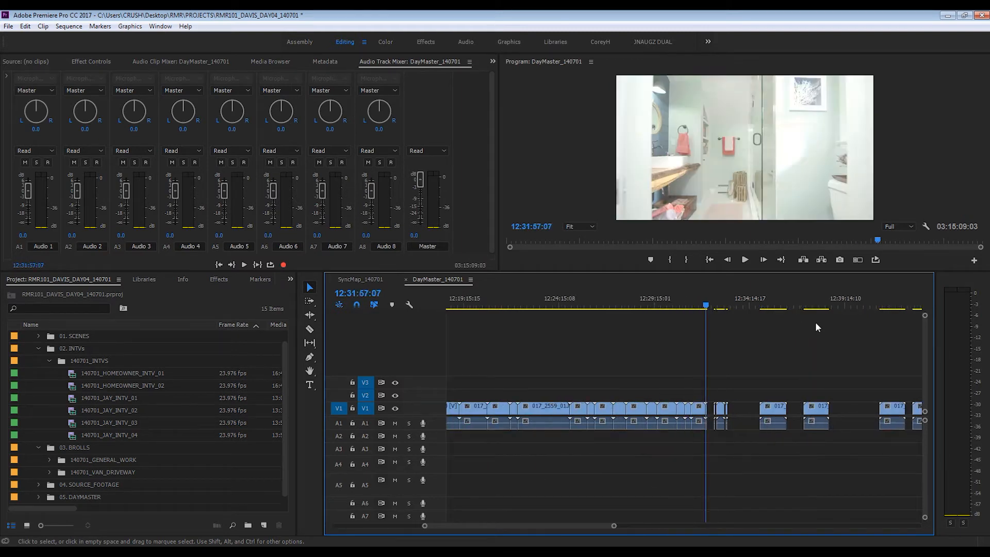
# Step: Extract the empty gap from 12:32:01:11 to the start of the next very short clip
pyautogui.press('Down')
pyautogui.press('=')
pyautogui.press('i')
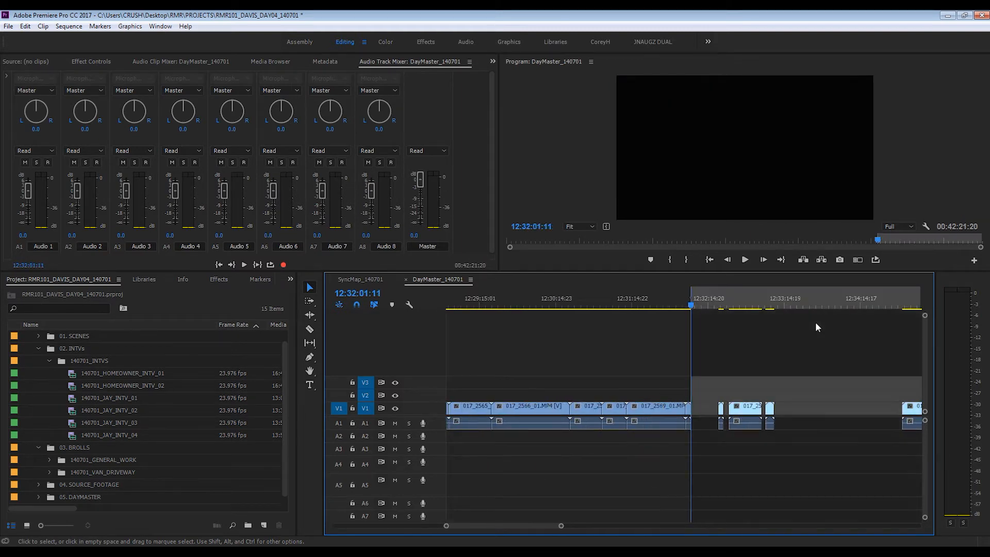
pyautogui.press('Down')
pyautogui.press('o')
pyautogui.press("'")
# Step: Extract the small empty gap between that very short clip and the longer clip following it
pyautogui.press('Down')
pyautogui.press('i')
pyautogui.press('Down')
pyautogui.press('o')
pyautogui.press("'")
# Step: Extract the three-second empty gap ending at 12:32:34:18, before the next short clip
pyautogui.press('Down')
pyautogui.press('i')
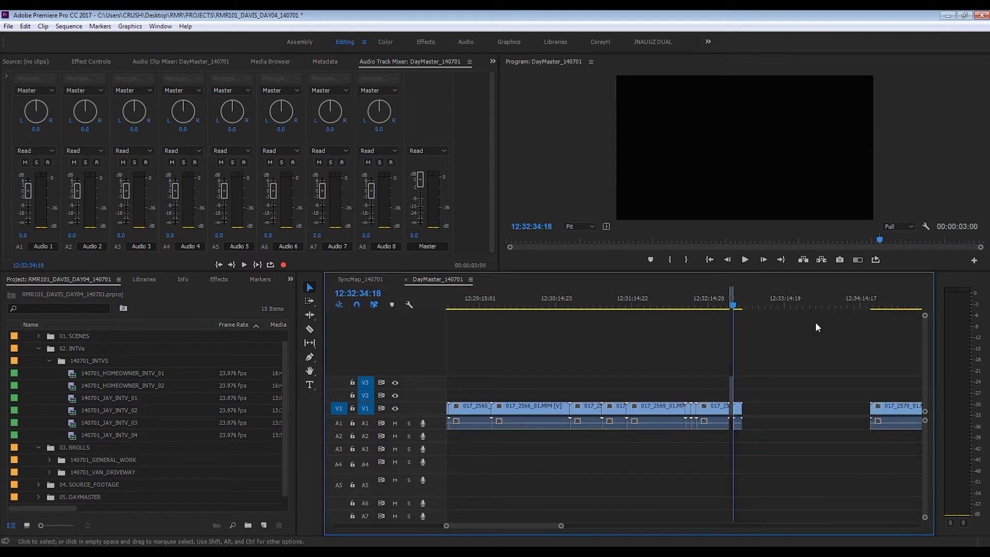
pyautogui.press('Down')
pyautogui.press('o')
pyautogui.press("'")
# Step: Extract the empty gap between the short clip and the start of 017_2579_01.MP4
pyautogui.press('Down')
pyautogui.press('i')
pyautogui.press('Down')
pyautogui.press('o')
pyautogui.press("'")
# Step: Extract the empty gap between 017_2579_01.MP4 and 017_2580_01.MP4
pyautogui.press('Down')
pyautogui.press('i')
pyautogui.press('Down')
pyautogui.press('o')
pyautogui.press("'")
# Step: Extract the empty gap from 12:35:21:23, after 017_2580_01.MP4, to the start of 017_2581_01.MP4
pyautogui.press('Down')
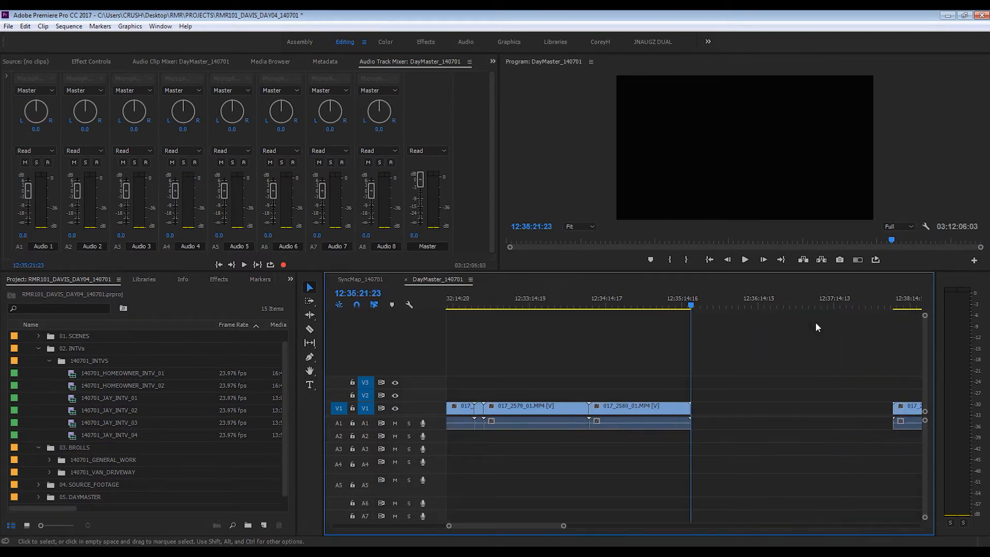
pyautogui.press('i')
pyautogui.press('Down')
pyautogui.press('o')
pyautogui.press("'")
# Step: Extract the empty gap between 017_2581_01.MP4 and 017_2582_01.MP4
pyautogui.press('Down')
pyautogui.press('i')
pyautogui.press('Down')
pyautogui.press('o')
pyautogui.press("'")
# Step: Extract the empty gap from 12:38:53:07, after 017_2582_01.MP4, to the start of 017_2583_01.MP4
pyautogui.press('Down')
pyautogui.press('i')
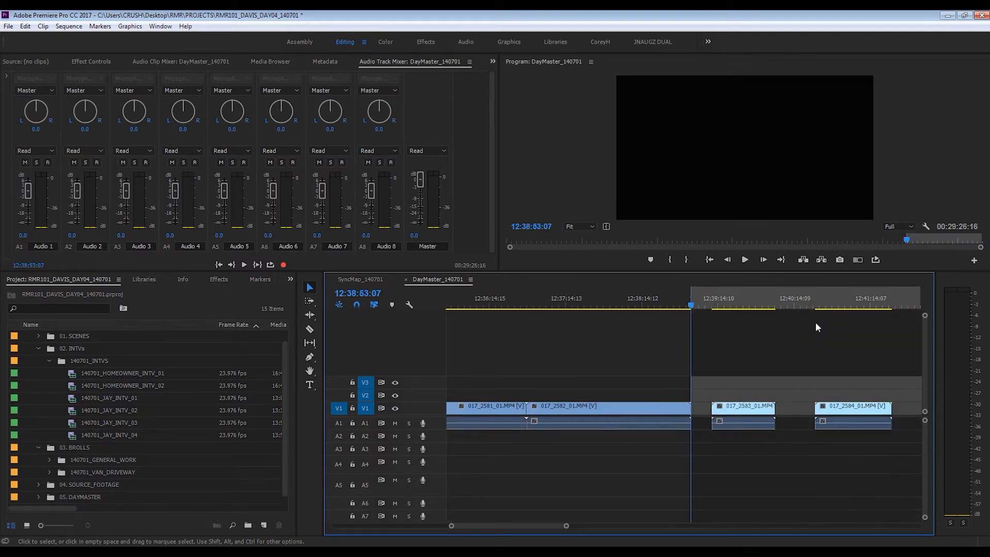
pyautogui.press('Down')
pyautogui.press('o')
pyautogui.press("'")
# Step: Extract the remaining empty gaps between 017_2583_01.MP4, 017_2584_01.MP4 and 017_2585_01.MP4
pyautogui.press('Down')
pyautogui.press('i')
pyautogui.press('Down')
pyautogui.press('o')
pyautogui.press("'")
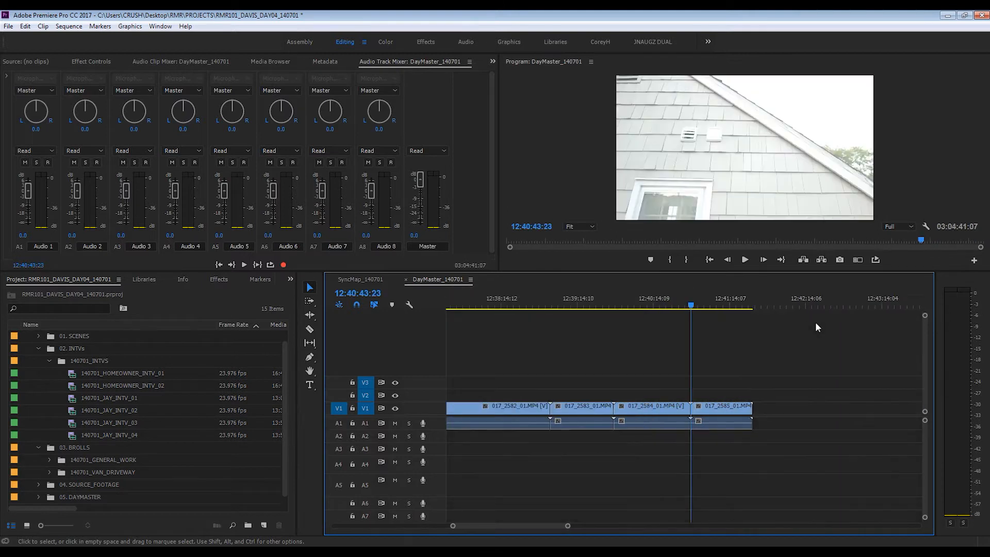
# Step: Extract the empty gap from the end of 017_2585_01.MP4 to 12:44:15:06, at the start of 017_2586_01.MP4
pyautogui.press('-')
pyautogui.press('-')
pyautogui.press('-')
pyautogui.press('Down')
pyautogui.press('i')
pyautogui.press('Down')
pyautogui.press('o')
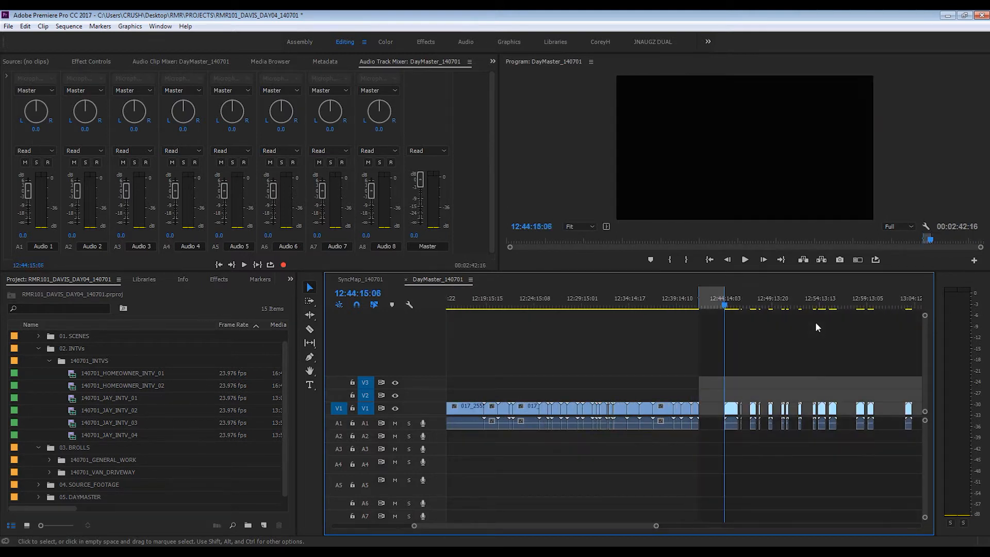
pyautogui.press("'")
# Step: Extract the tiny empty gap between 017_2586_01.MP4 and the very short clip after it
pyautogui.press('=')
pyautogui.press('=')
pyautogui.press('=')
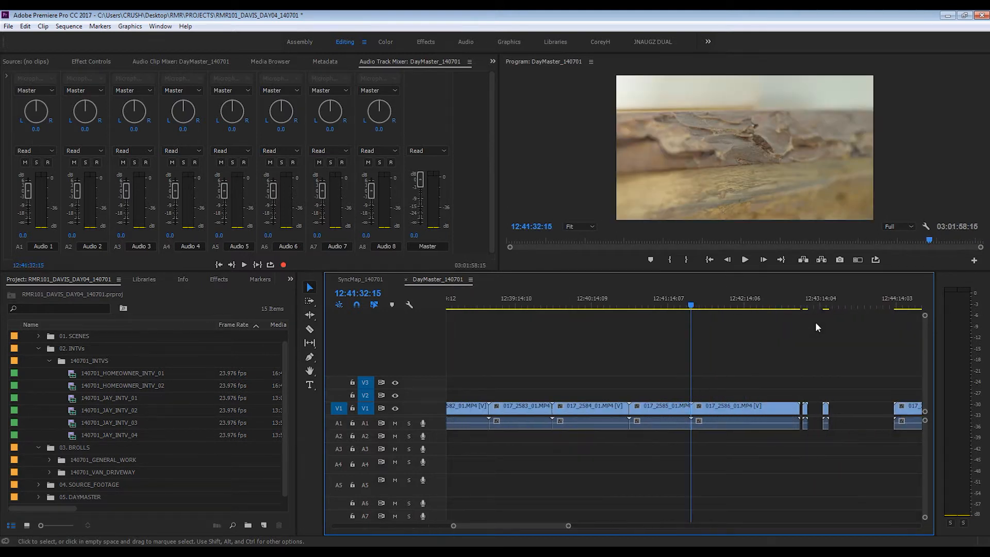
pyautogui.press('Down')
pyautogui.press('i')
pyautogui.press('Down')
pyautogui.press('o')
pyautogui.press("'")
# Step: Extract the empty gap from 12:43:02:15 to the start of the next very short clip
pyautogui.press('Down')
pyautogui.press('i')
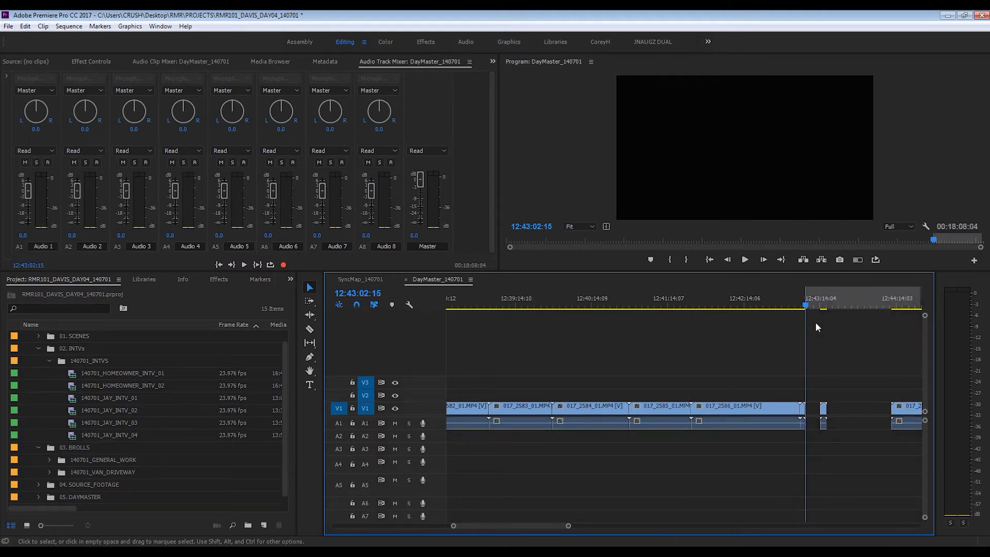
pyautogui.press('Down')
pyautogui.press('o')
pyautogui.press("'")
# Step: Extract the empty gap between the second very short clip and 017_2589_01.MP4
pyautogui.press('Down')
pyautogui.press('i')
pyautogui.press('Down')
pyautogui.press('o')
pyautogui.press("'")
# Step: Extract the empty gap between the end of 017_2589_01.MP4 and the start of the short clip that follows it
pyautogui.press('Down')
pyautogui.press('-')
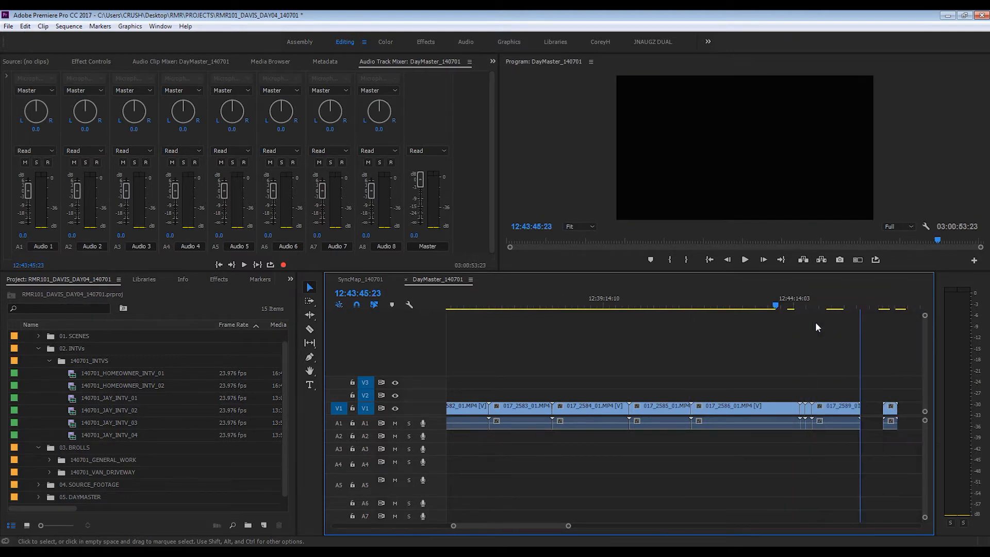
pyautogui.press('i')
pyautogui.press('Down')
pyautogui.press('o')
pyautogui.press("'")
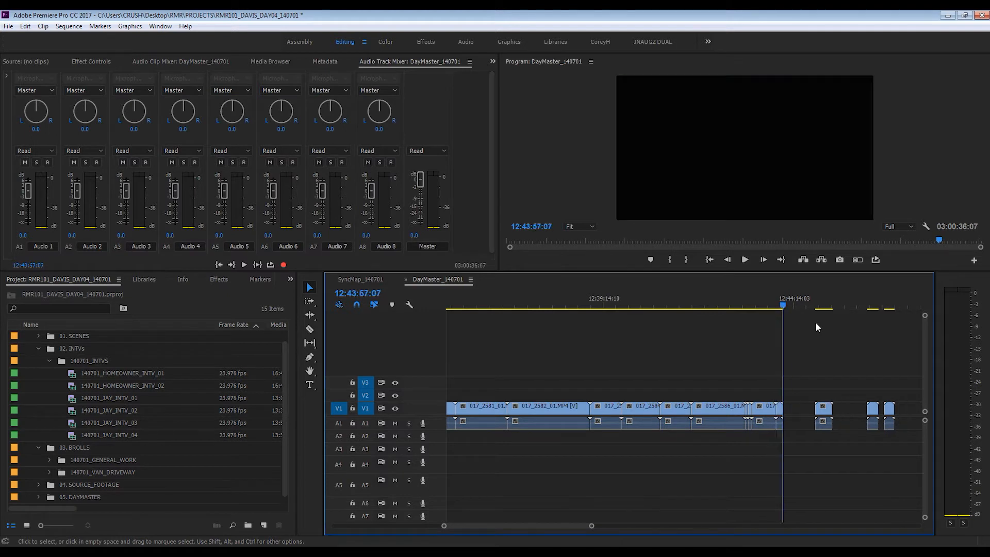
# Step: Extract the empty gap from 12:43:57:07 to the start of the next short clip on V1
pyautogui.press('Down')
pyautogui.press('i')
pyautogui.press('Down')
pyautogui.press('o')
pyautogui.press("'")
# Step: Extract the next two empty gaps between the short V1 clips, the second one starting at 12:44:42:03
pyautogui.press('Down')
pyautogui.press('i')
pyautogui.press('Down')
pyautogui.press("'")
pyautogui.press('Down')
pyautogui.press('i')
pyautogui.press('Down')
pyautogui.press('o')
pyautogui.press("'")
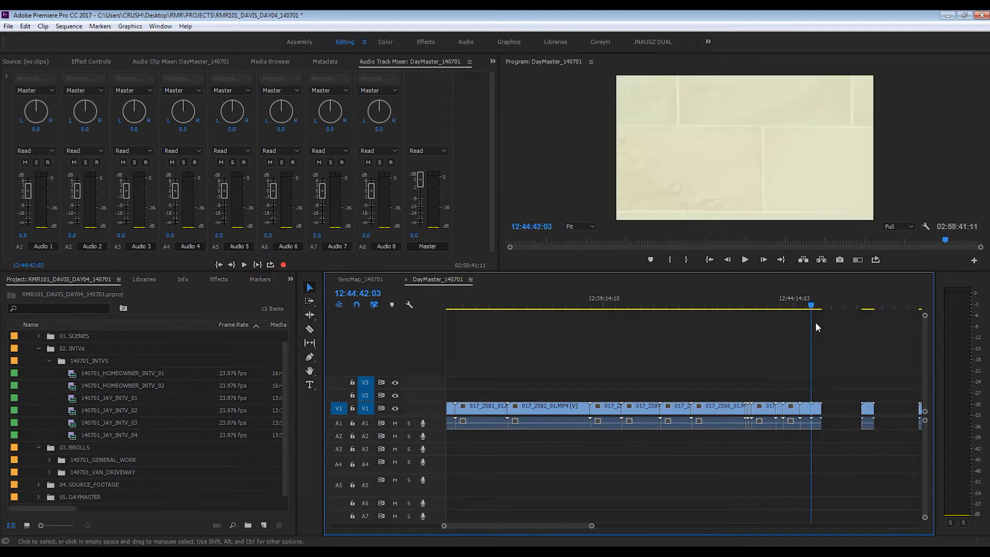
# Step: Extract the two empty gaps that follow the short clip starting at 12:44:42:03
pyautogui.press('Down')
pyautogui.press('i')
pyautogui.press('Down')
pyautogui.press('o')
pyautogui.press("'")
pyautogui.press('Down')
pyautogui.press('i')
pyautogui.press('Down')
pyautogui.press('o')
pyautogui.press("'")
# Step: Extract the short empty gap that ends at 12:45:53:06, at the start of the next longer clip
pyautogui.press('Down')
pyautogui.press('i')
pyautogui.press('Down')
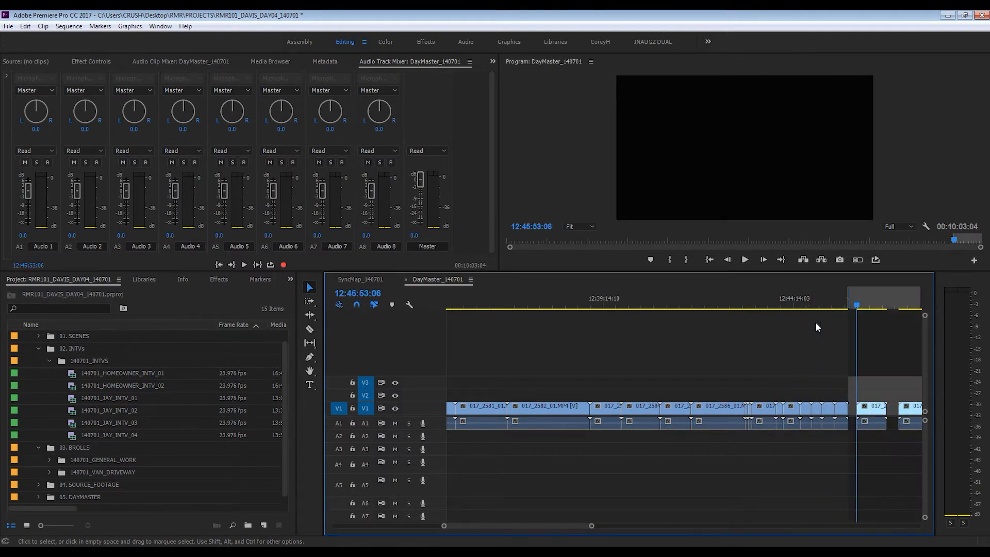
pyautogui.press('o')
pyautogui.press("'")
# Step: Extract the narrow empty gap between that longer clip and the next source clip on V1
pyautogui.press('Down')
pyautogui.press('i')
pyautogui.press('Down')
pyautogui.press('o')
pyautogui.press("'")
# Step: Extract the empty gap from 12:47:17:03 to 12:49:19:14, at the start of the next source clip
pyautogui.press('Down')
pyautogui.press('-')
pyautogui.press('-')
pyautogui.press('-')
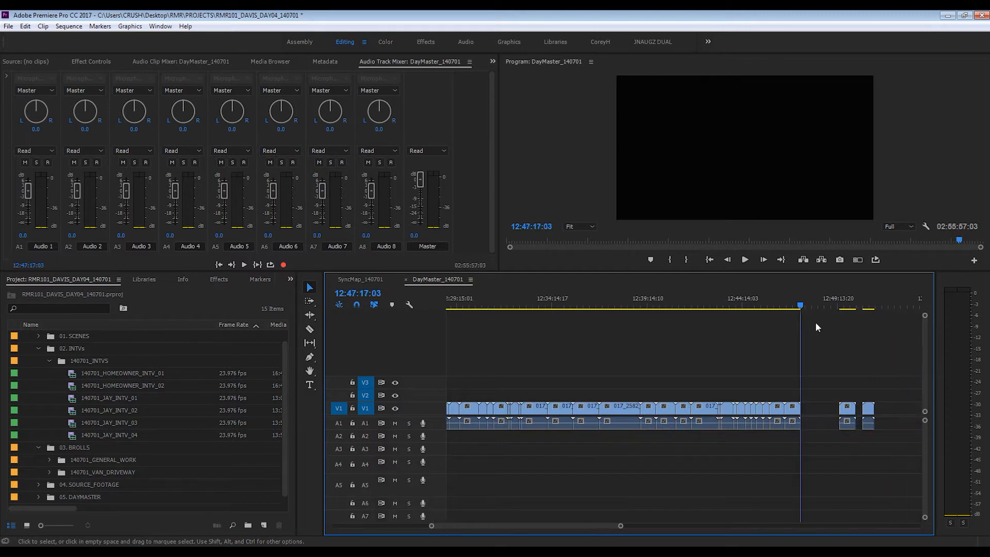
pyautogui.press('i')
pyautogui.press('Down')
pyautogui.press('o')
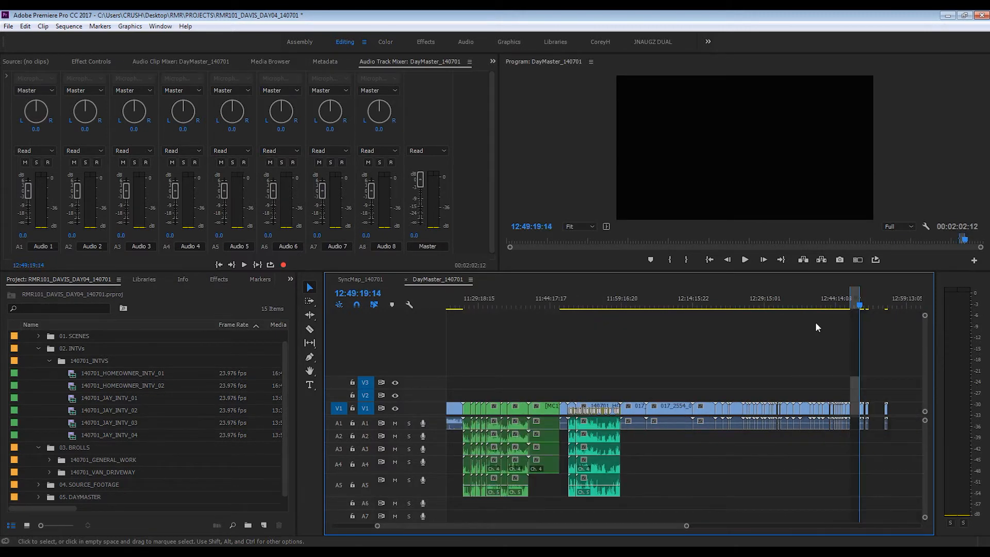
pyautogui.press('=')
pyautogui.press('=')
pyautogui.press('=')
pyautogui.press("'")
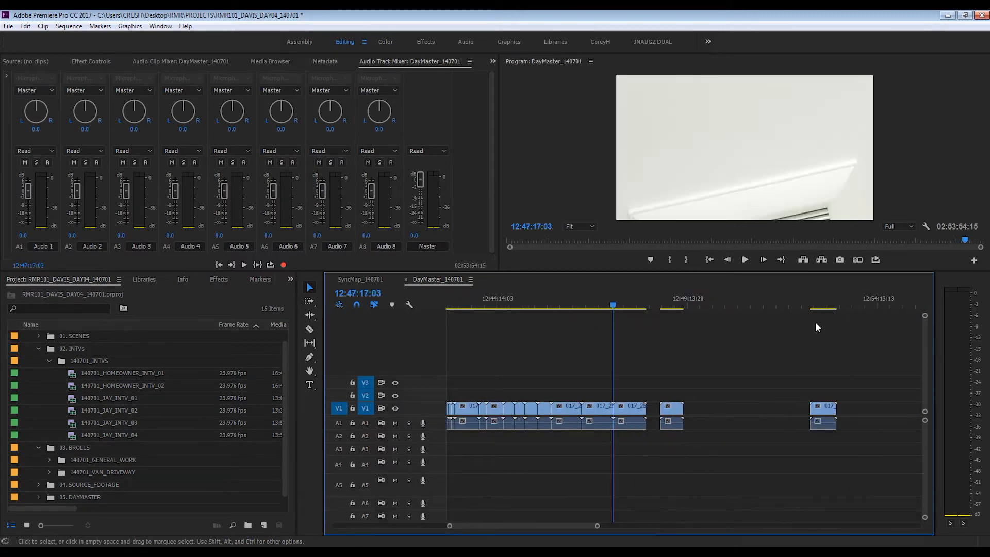
# Step: Extract the empty gap after the source clip that starts at 12:47:17:03
pyautogui.press('Down')
pyautogui.press('i')
pyautogui.press('Down')
pyautogui.press('o')
pyautogui.press("'")
# Step: Extract the last empty gap, from 12:48:45:19 to the start of the final clip, and save the project
pyautogui.press('Down')
pyautogui.press('i')
pyautogui.press('Down')
pyautogui.press('o')
pyautogui.press("'")
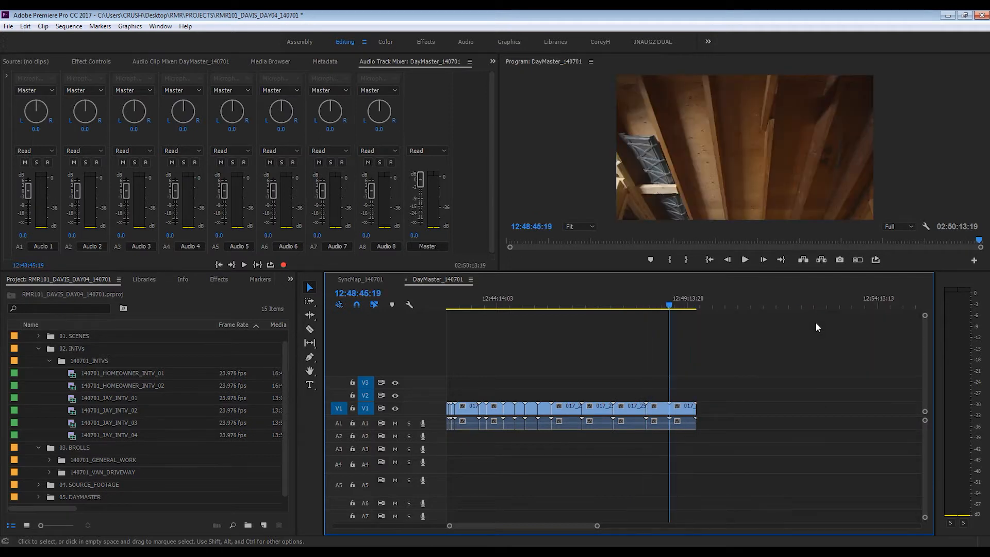
pyautogui.press('\\')
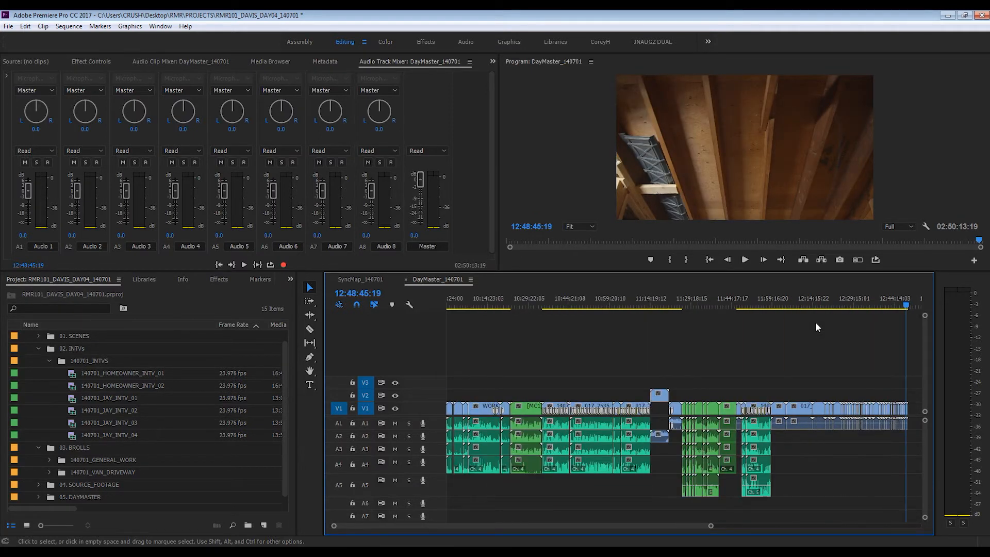
pyautogui.hotkey('ctrl', 's')
# Step: Move the lone V2 clip near 11:14:19:12 down to V1 and its audio from A2 up to A1
pyautogui.click(665, 396)
pyautogui.moveTo(666, 397); pyautogui.dragTo(665, 409)
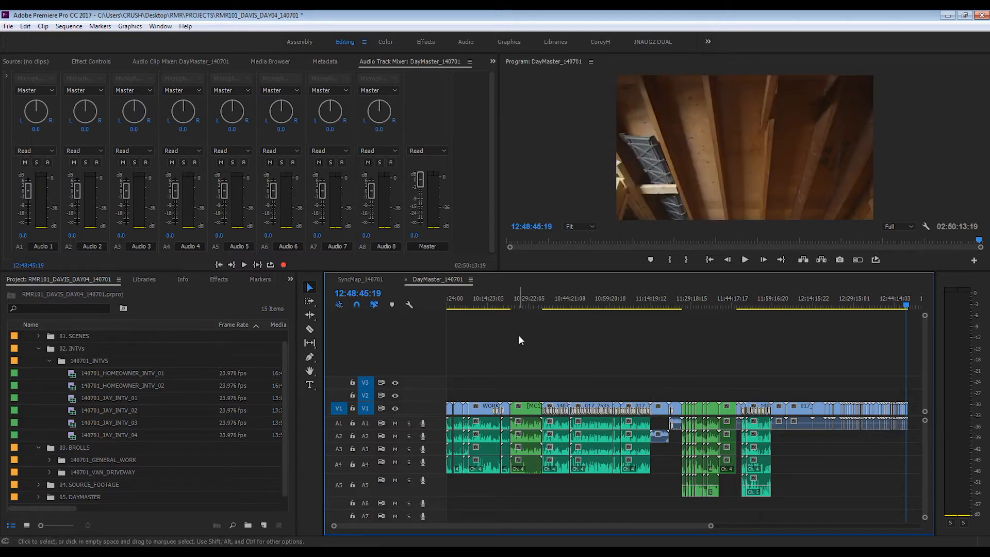
pyautogui.moveTo(660, 436); pyautogui.dragTo(660, 423)
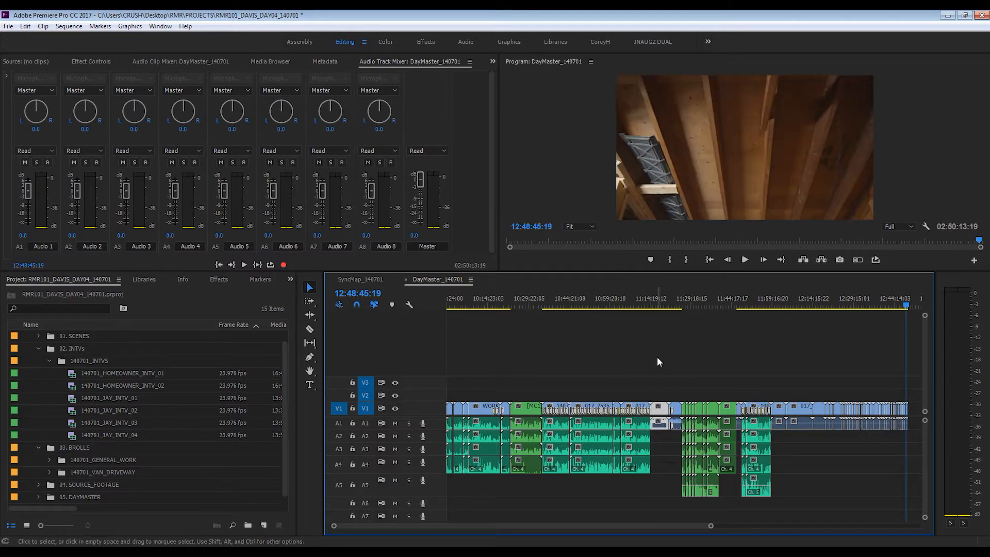
pyautogui.click(656, 357)
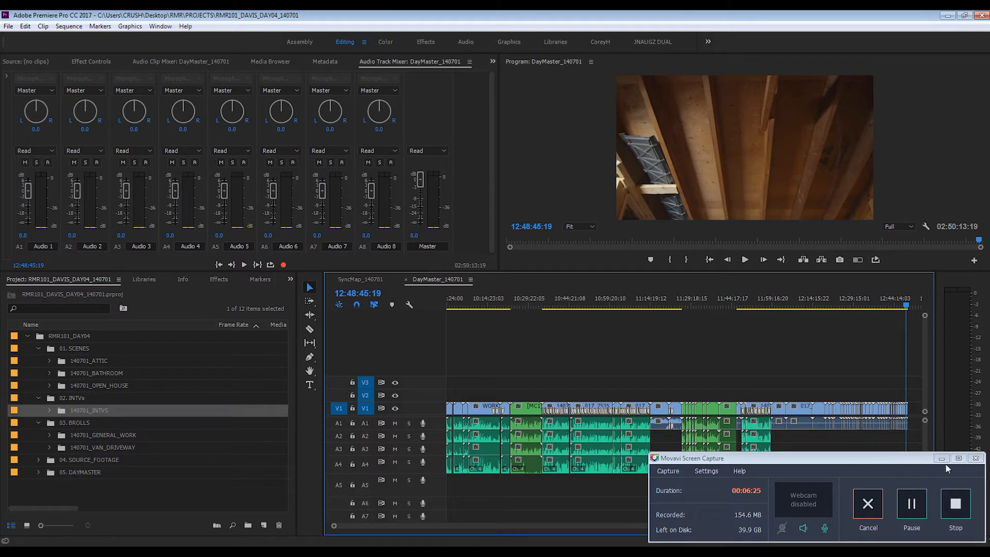
# Step: Create a new sequence from 140701_ATTIC_SCENE_01 and 140701_ATTIC_SCENE_02 in the 140701_ATTIC bin
pyautogui.click(941, 458)
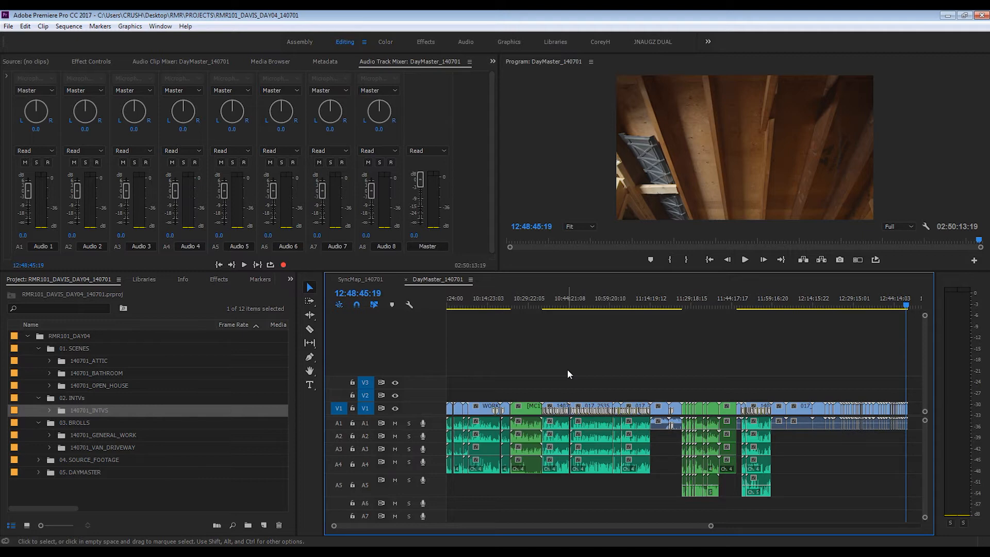
pyautogui.click(50, 361)
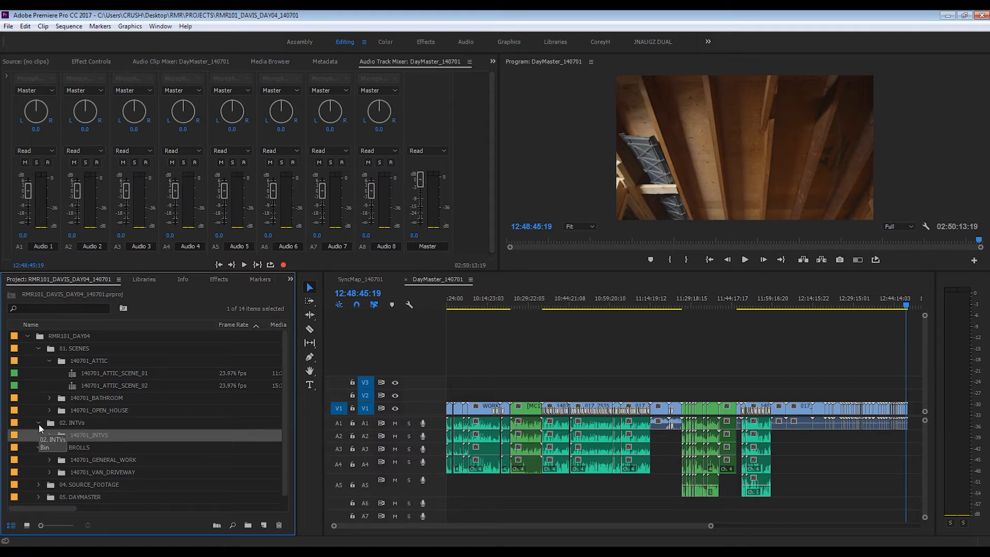
pyautogui.click(685, 362)
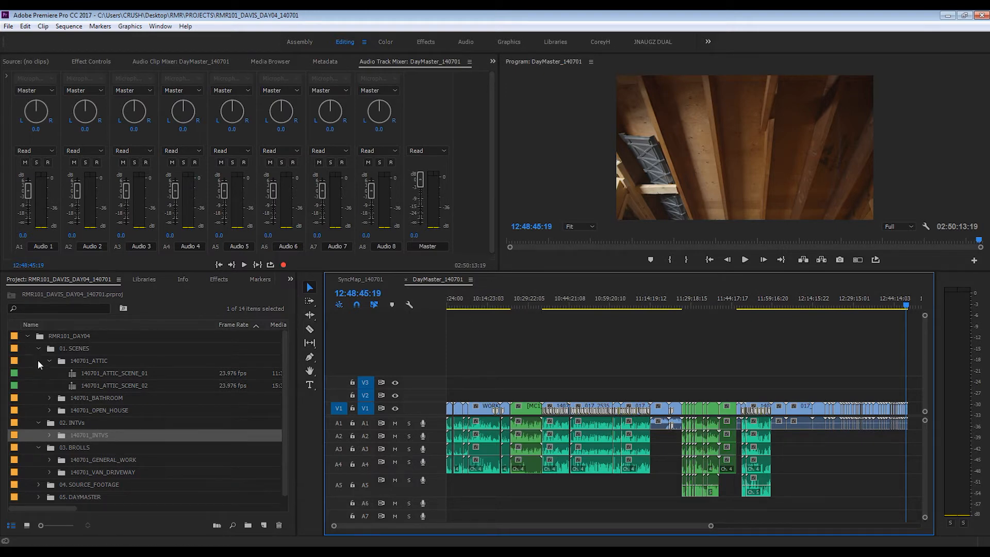
pyautogui.click(69, 372)
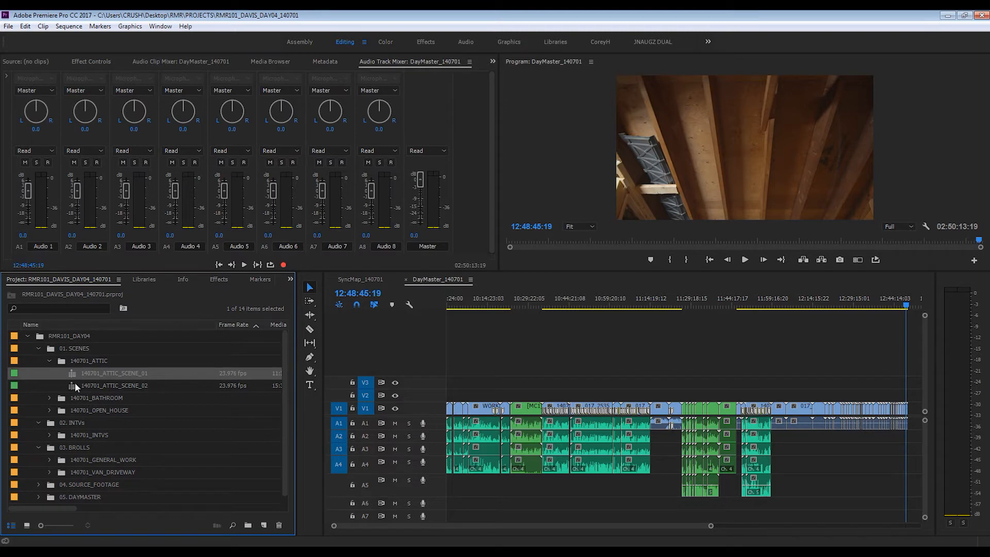
pyautogui.keyDown('shift'); pyautogui.click(73, 385); pyautogui.keyUp('shift')
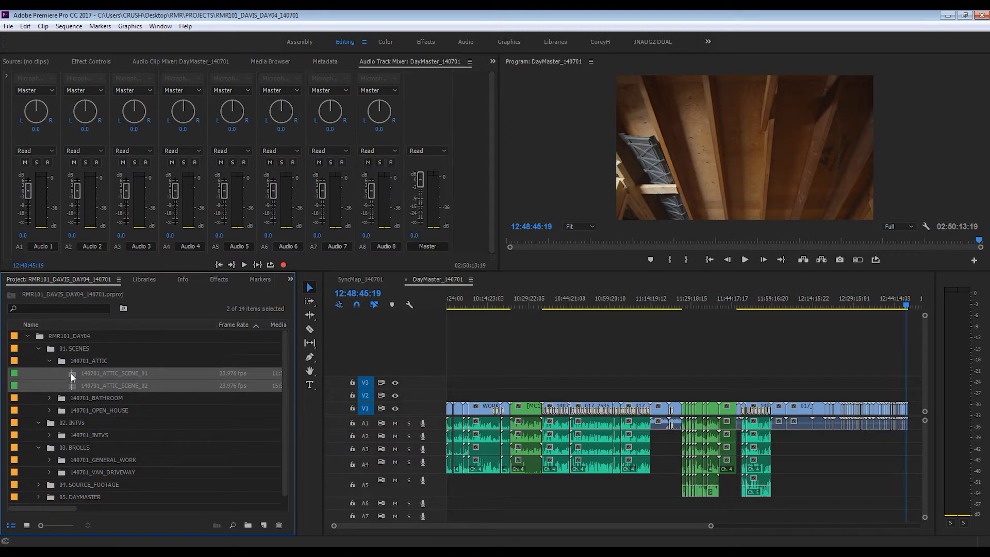
pyautogui.moveTo(71, 373); pyautogui.dragTo(265, 526)
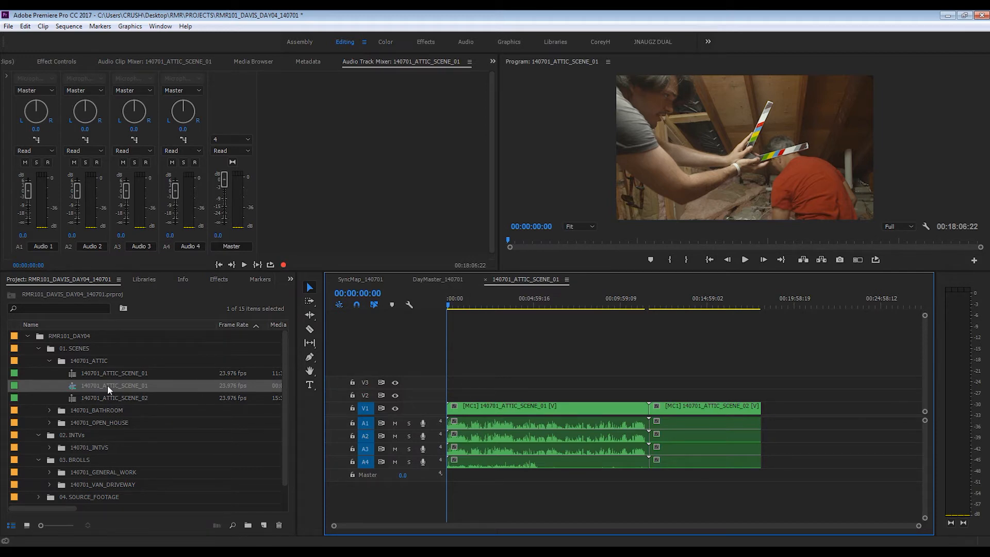
# Step: Rename the new attic sequence as 140701_ATTIC_SCENE and preview it at 00:04:18:05
pyautogui.click(82, 388)
pyautogui.click(86, 387)
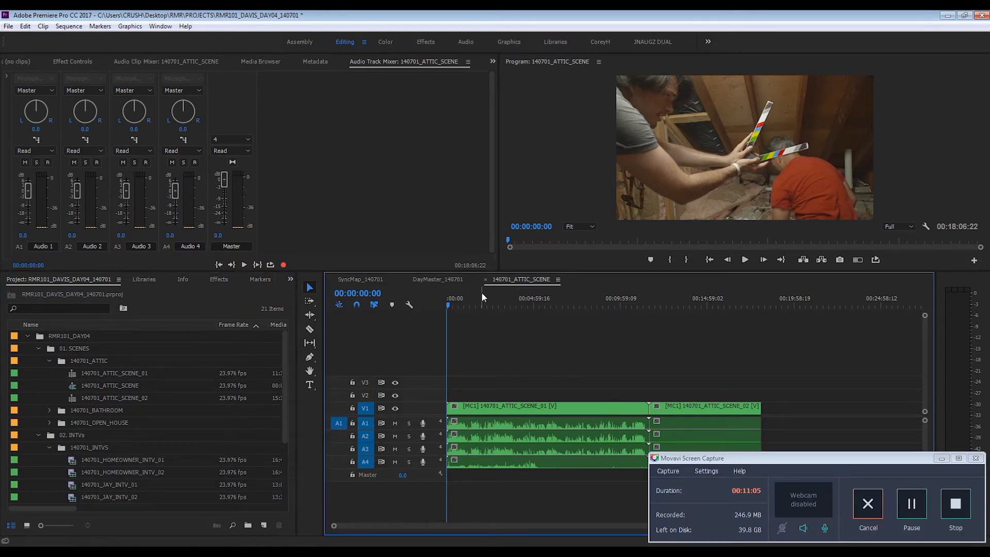
pyautogui.click(75, 385)
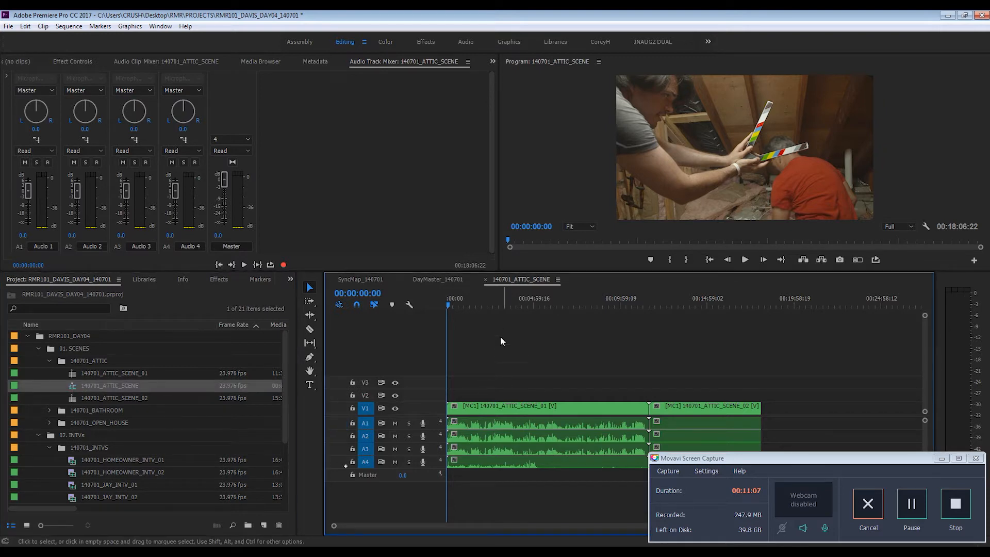
pyautogui.moveTo(517, 301)
pyautogui.mouseDown()
pyautogui.moveTo(682, 308)
pyautogui.moveTo(522, 307)
pyautogui.mouseUp()
# Step: Create a new sequence from 140701_BATHROOM_SCENE_01, _02 and _03 in the 140701_BATHROOM bin
pyautogui.click(50, 361)
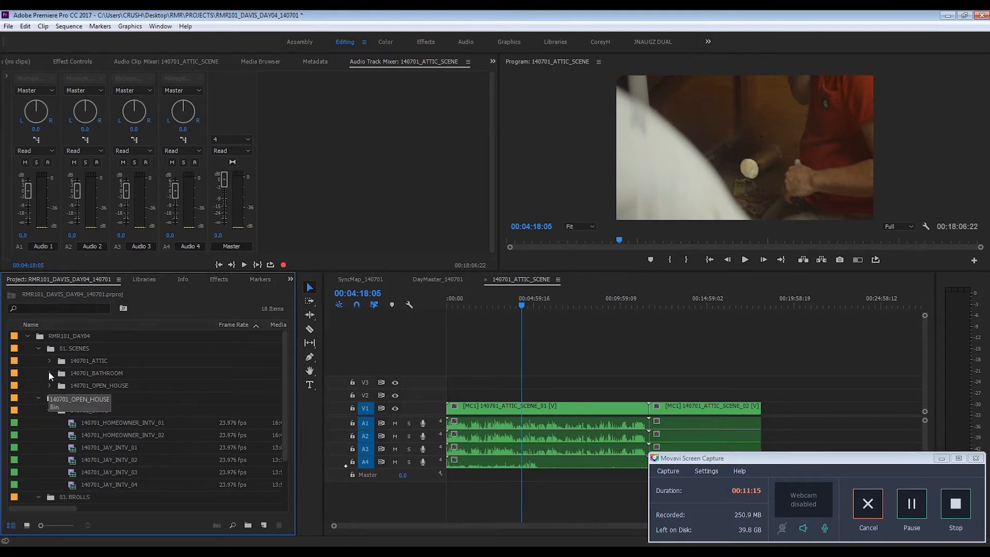
pyautogui.click(49, 373)
pyautogui.click(68, 387)
pyautogui.keyDown('shift'); pyautogui.click(70, 411); pyautogui.keyUp('shift')
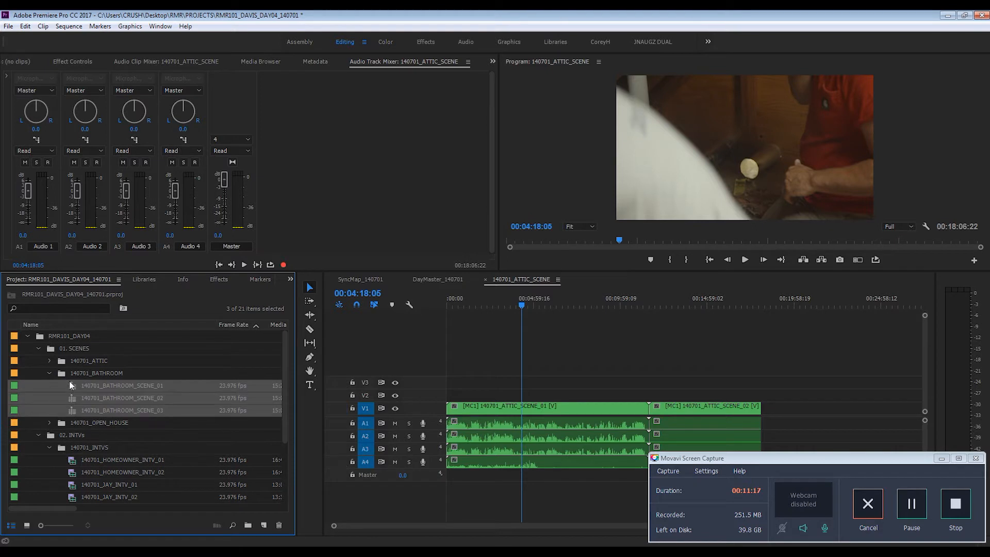
pyautogui.moveTo(73, 385); pyautogui.dragTo(265, 527)
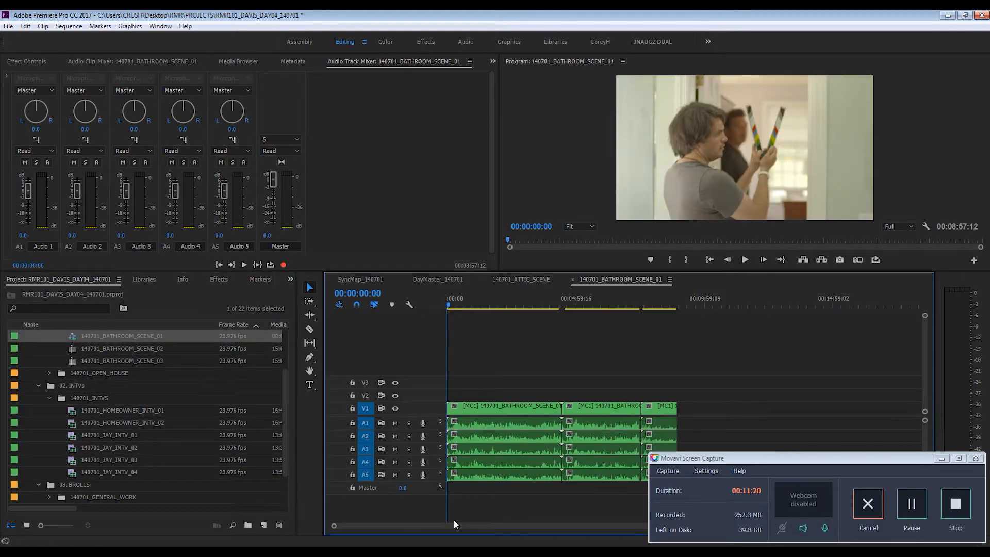
# Step: Rename the new bathroom sequence as 140701_BATHROOM_SCENES
pyautogui.click(145, 339)
pyautogui.click(129, 337)
pyautogui.moveTo(136, 337); pyautogui.dragTo(223, 348)
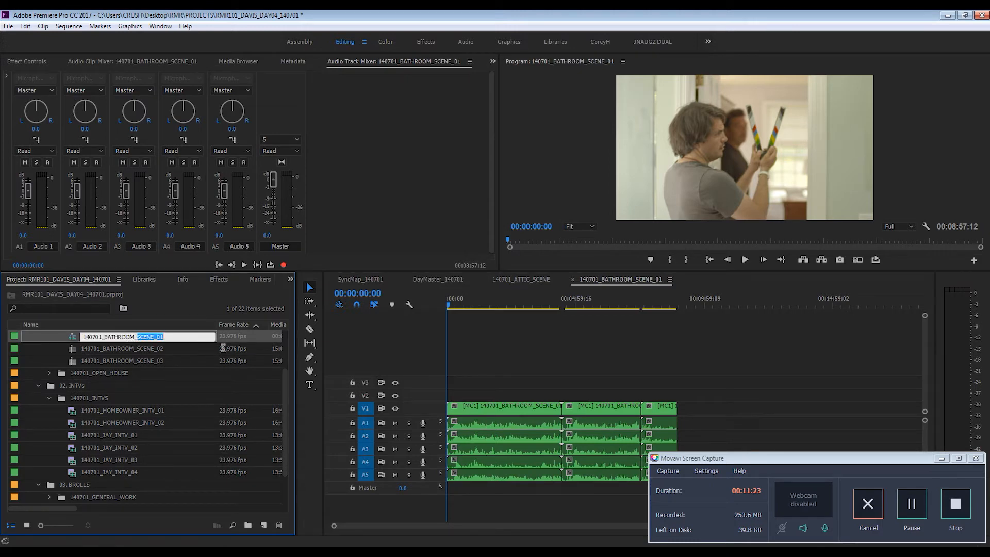
pyautogui.press('BackSpace')
pyautogui.press('BackSpace')
pyautogui.write('_SCENES')
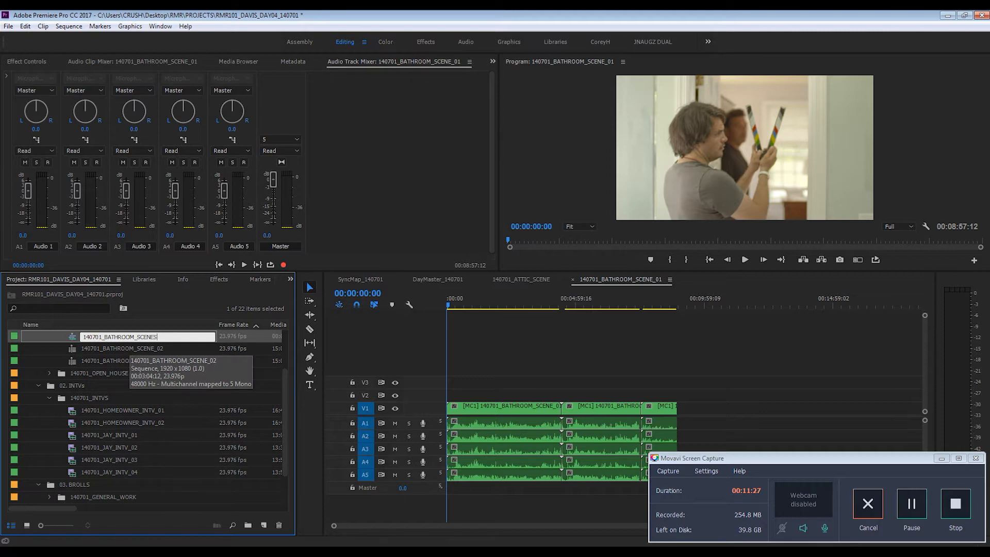
pyautogui.press('Return')
pyautogui.scroll(2, 90, 377)
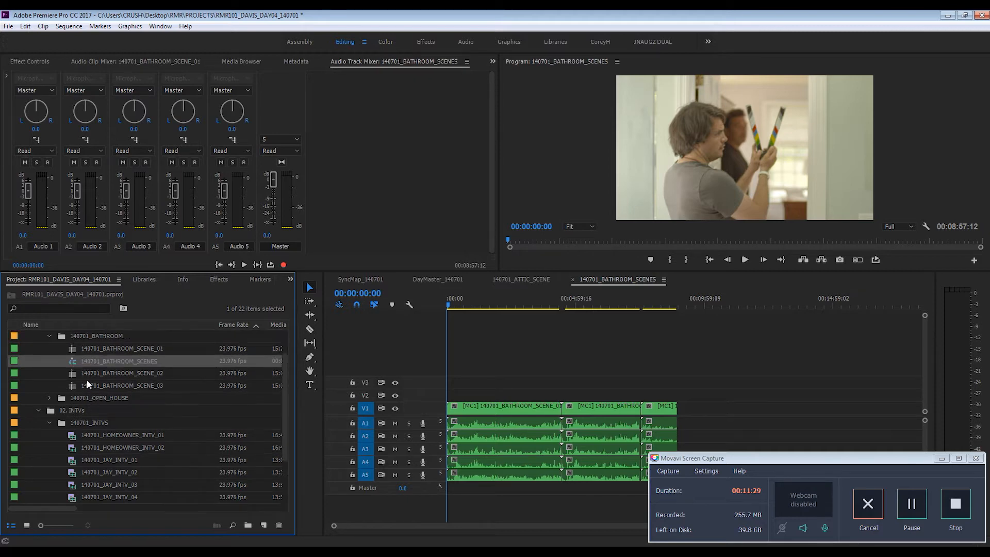
# Step: Collapse the bathroom bin and create a new sequence from 140701_OPEN_HOUSE_01 through 140701_OPEN_HOUSE_04 in the 140701_OPEN_HOUSE bin
pyautogui.click(50, 336)
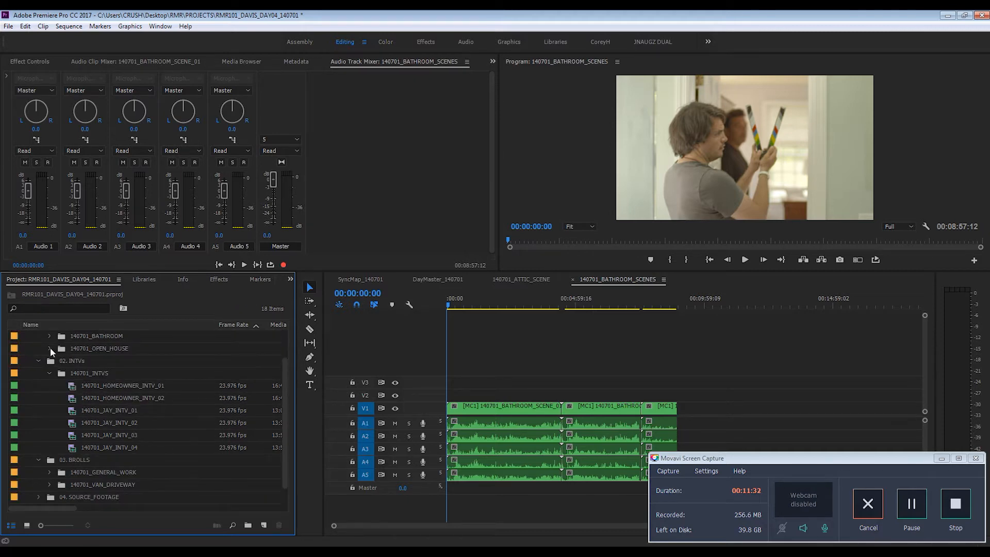
pyautogui.click(49, 348)
pyautogui.click(73, 360)
pyautogui.keyDown('shift'); pyautogui.click(70, 401); pyautogui.keyUp('shift')
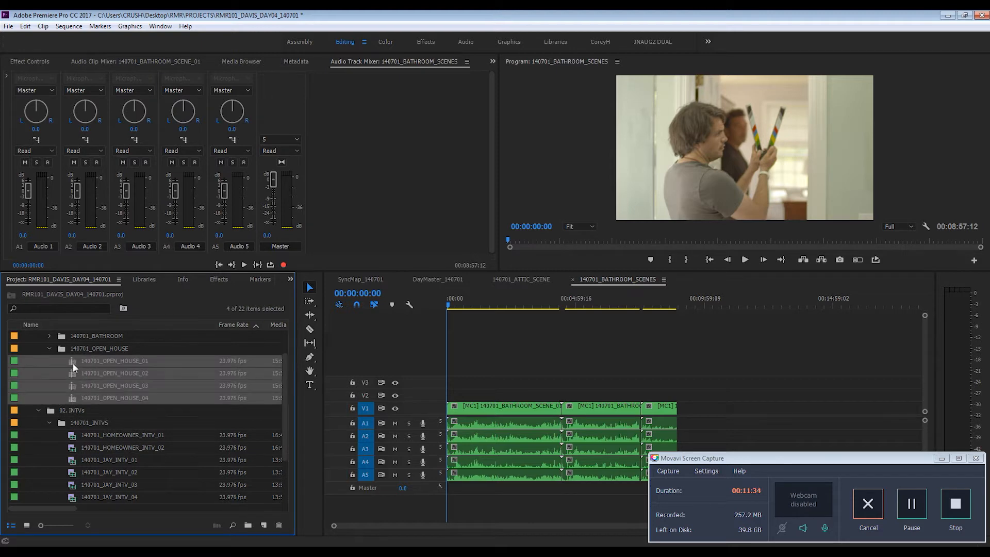
pyautogui.moveTo(70, 360); pyautogui.dragTo(264, 525)
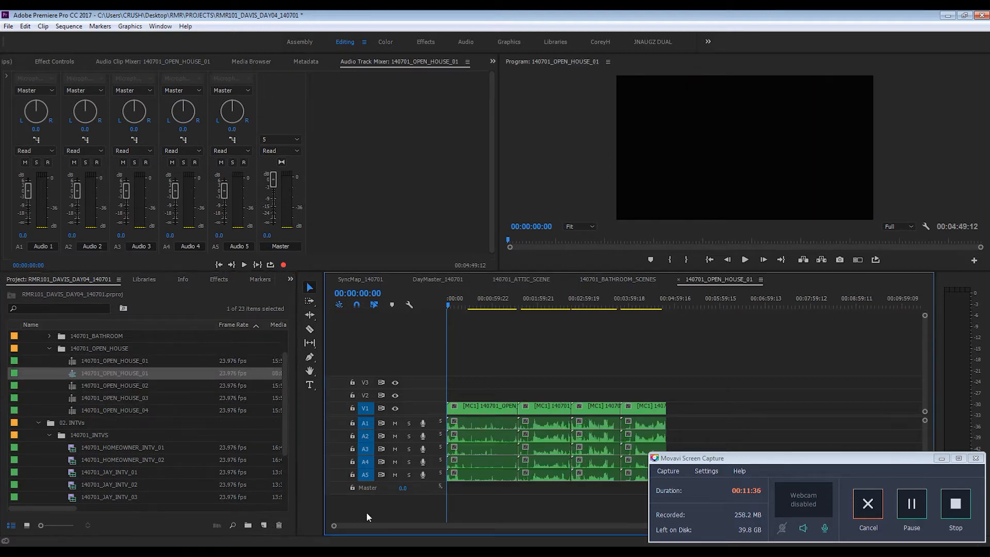
# Step: Rename the new open house sequence as 140701_OPEN_HOUSE_SCENES and preview it at 00:02:20:16
pyautogui.click(118, 372)
pyautogui.click(133, 374)
pyautogui.moveTo(142, 374); pyautogui.dragTo(178, 382)
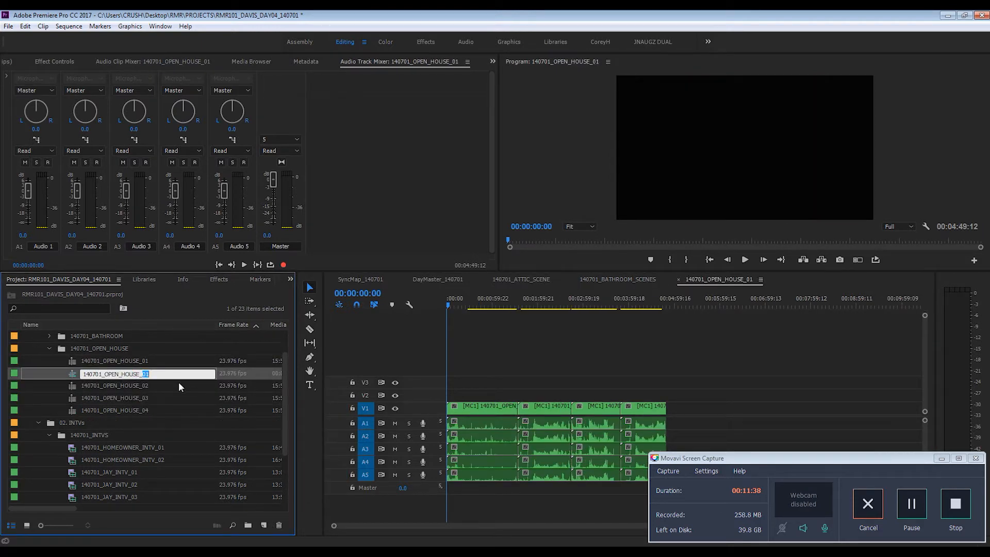
pyautogui.press('BackSpace')
pyautogui.press('BackSpace')
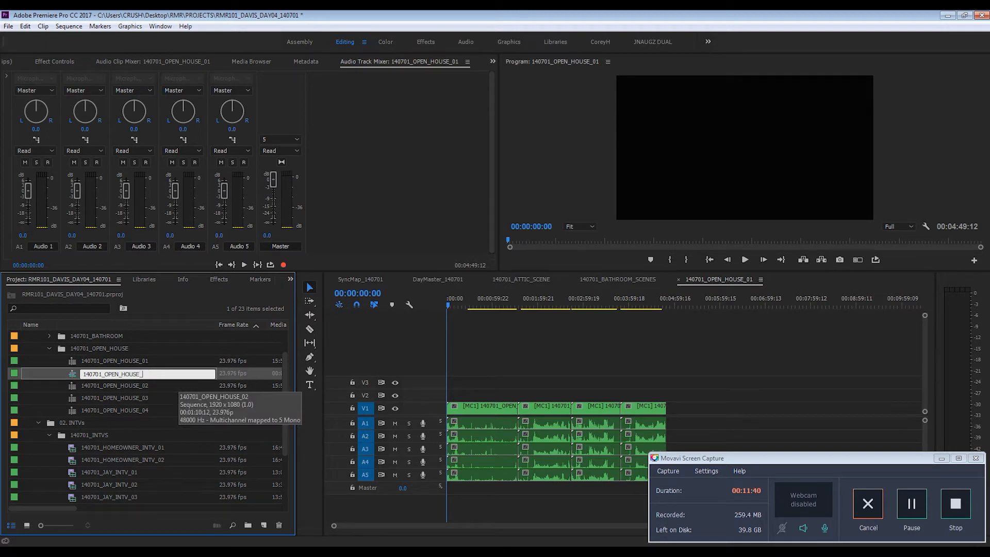
pyautogui.write('_SCENES')
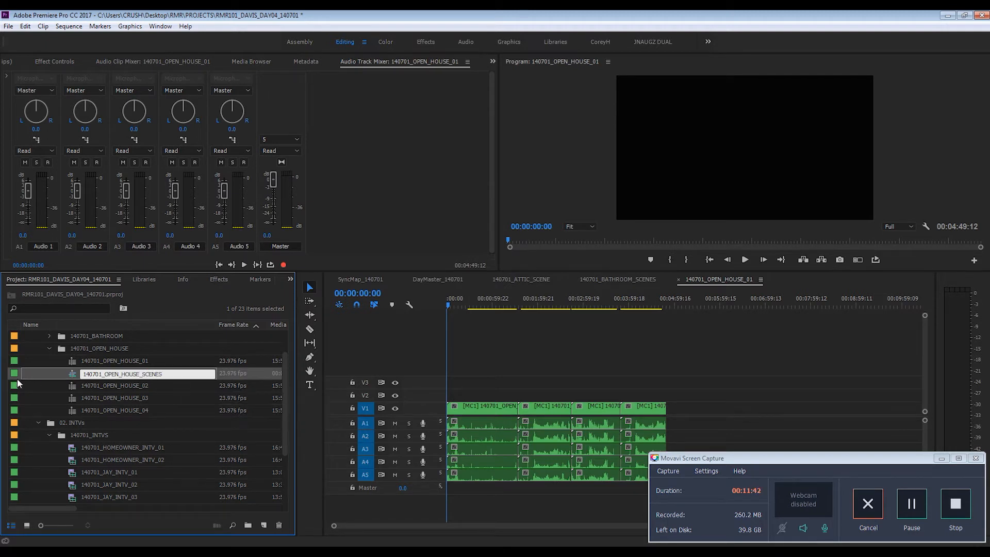
pyautogui.click(68, 376)
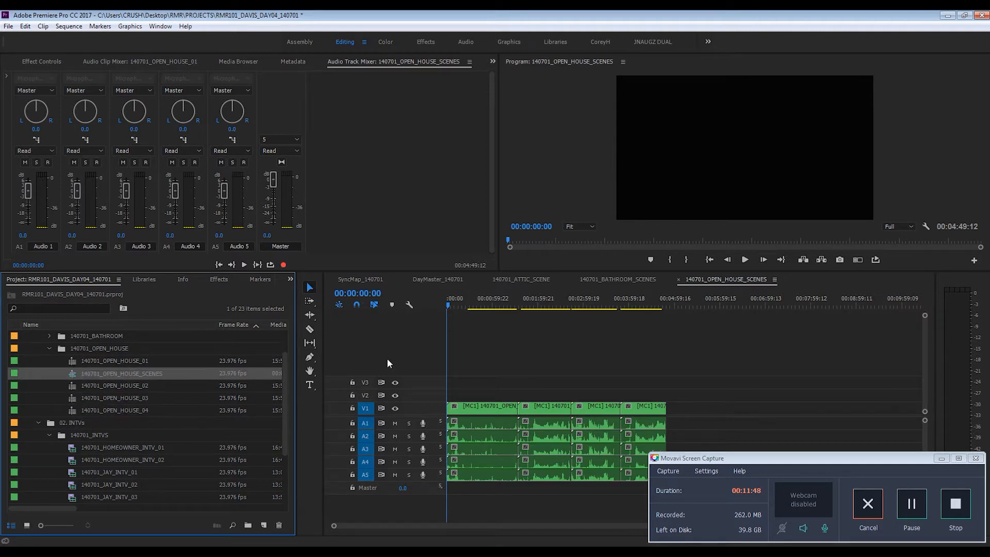
pyautogui.moveTo(508, 305); pyautogui.dragTo(553, 331)
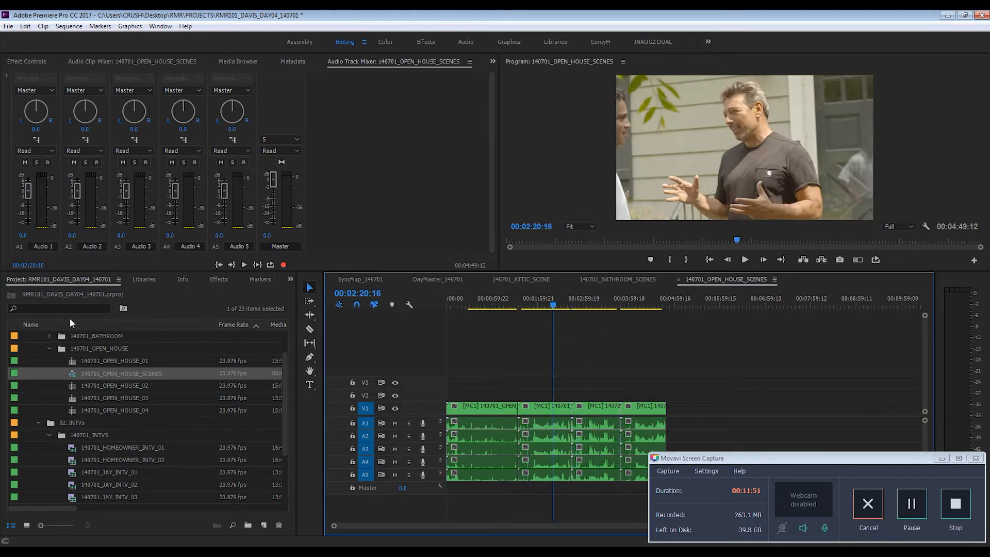
pyautogui.click(49, 348)
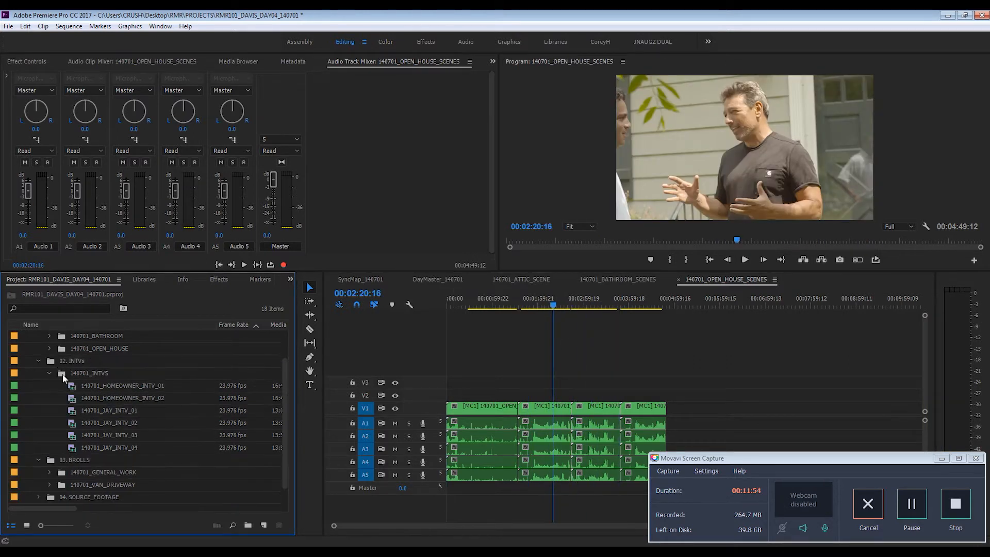
# Step: Create a new sequence from 140701_JAY_INTV_01 through 140701_JAY_INTV_04 in the 140701_INTVS bin
pyautogui.click(73, 410)
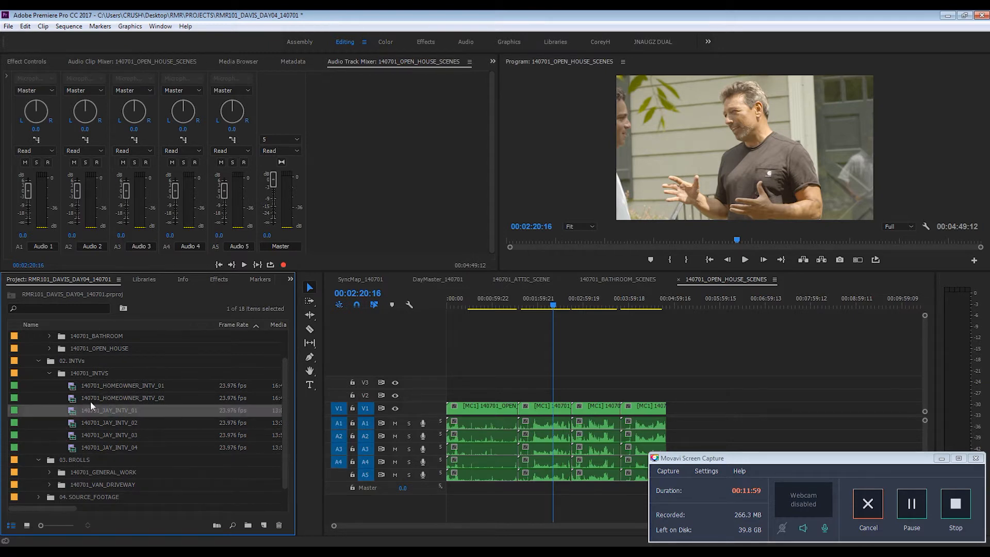
pyautogui.keyDown('shift'); pyautogui.click(74, 450); pyautogui.keyUp('shift')
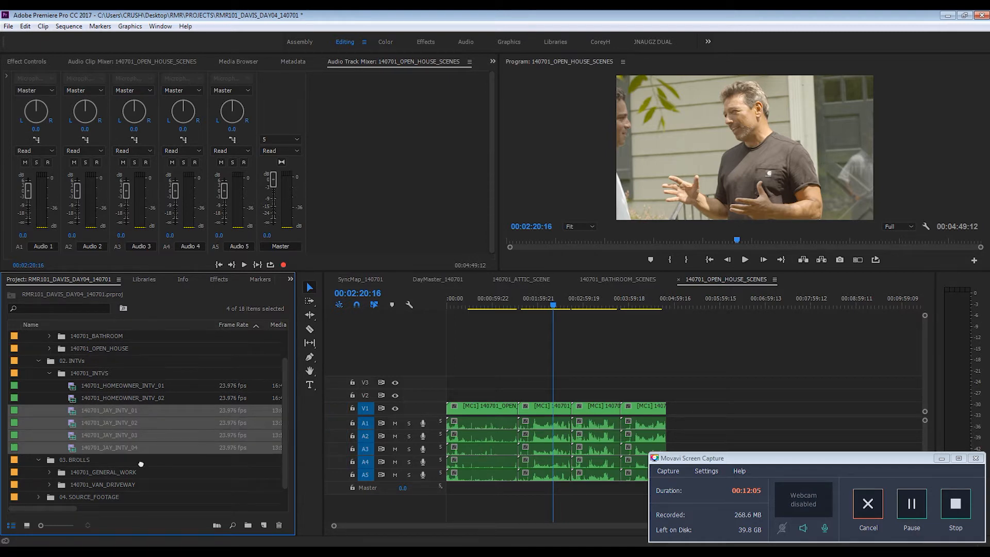
pyautogui.scroll(-1, 206, 492)
pyautogui.moveTo(264, 524); pyautogui.dragTo(264, 525)
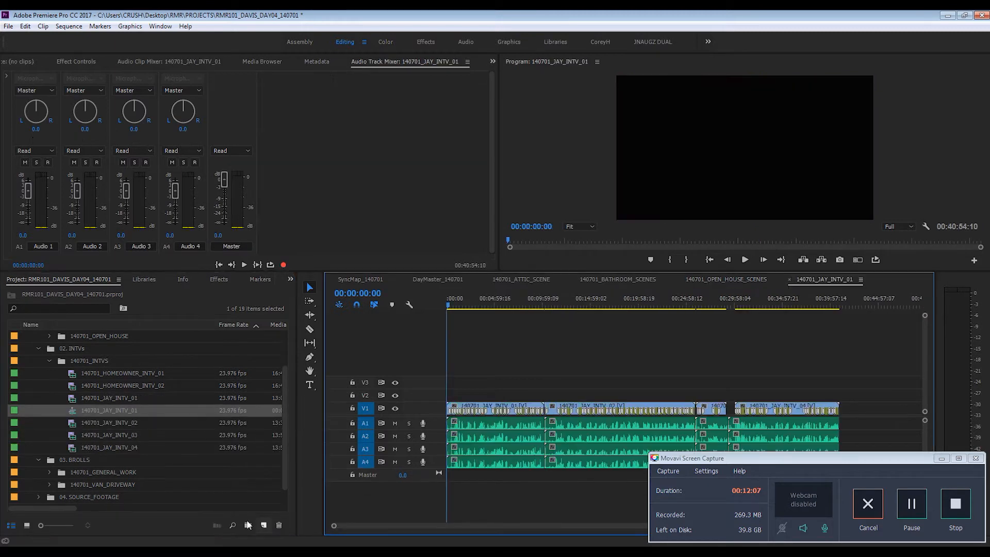
# Step: Rename the new interview sequence as 140701_INTVs
pyautogui.click(116, 412)
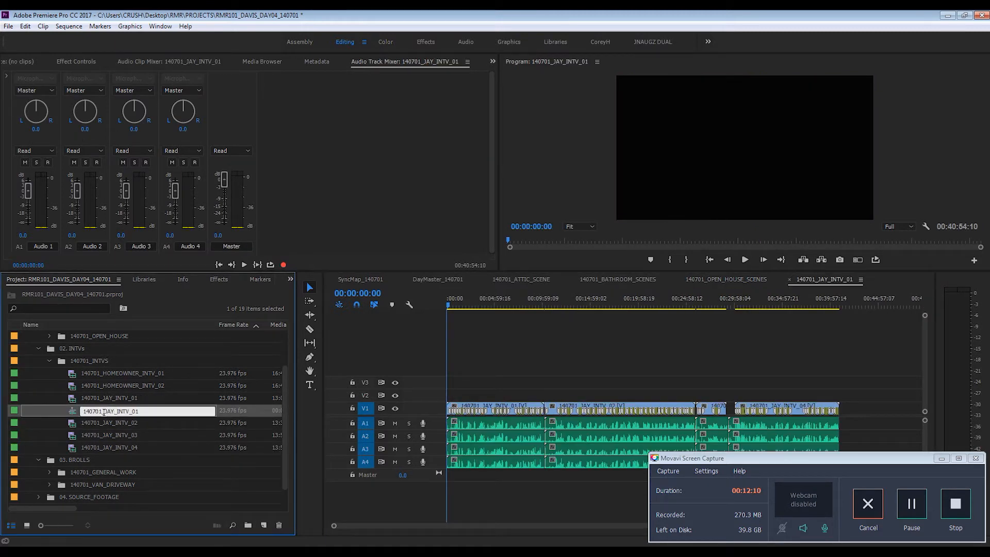
pyautogui.moveTo(103, 415); pyautogui.dragTo(176, 419)
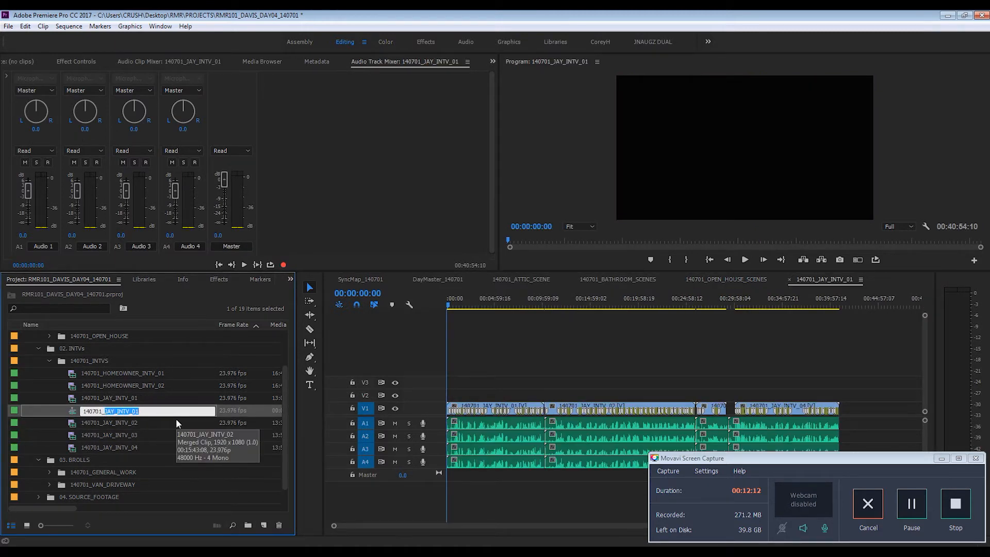
pyautogui.write('INTV')
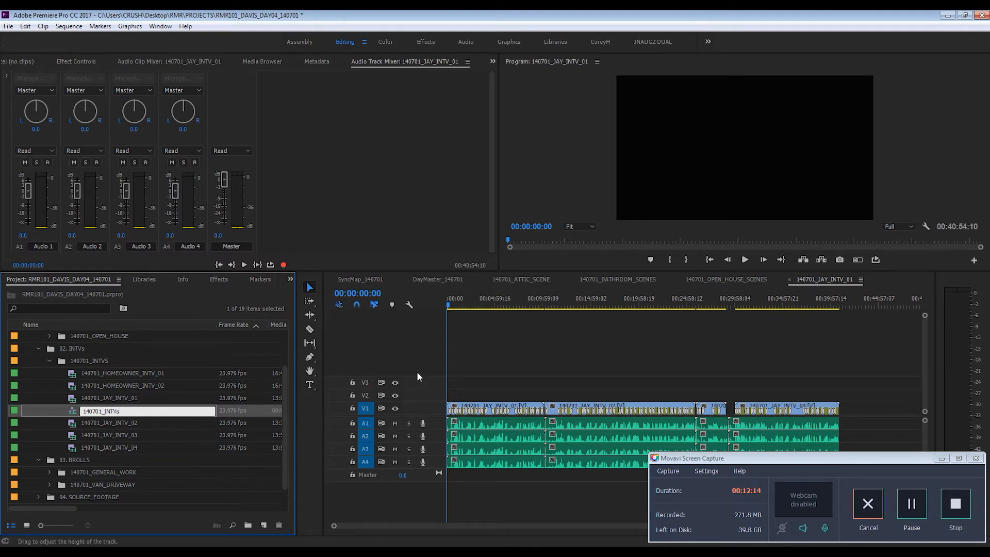
pyautogui.click(478, 361)
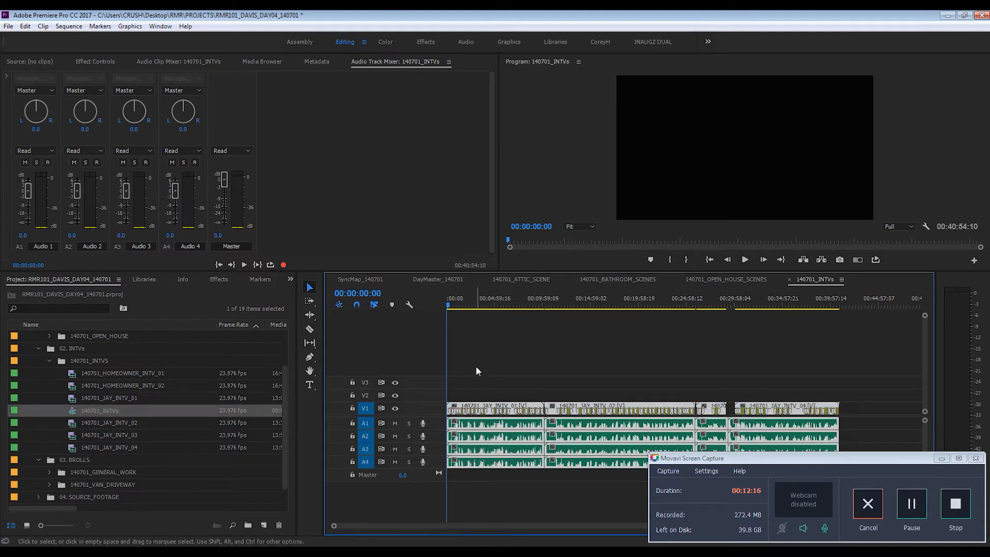
# Step: Shift all clips in the interview sequence forward by +5000 twice to leave a gap at the start
pyautogui.write('+5000')
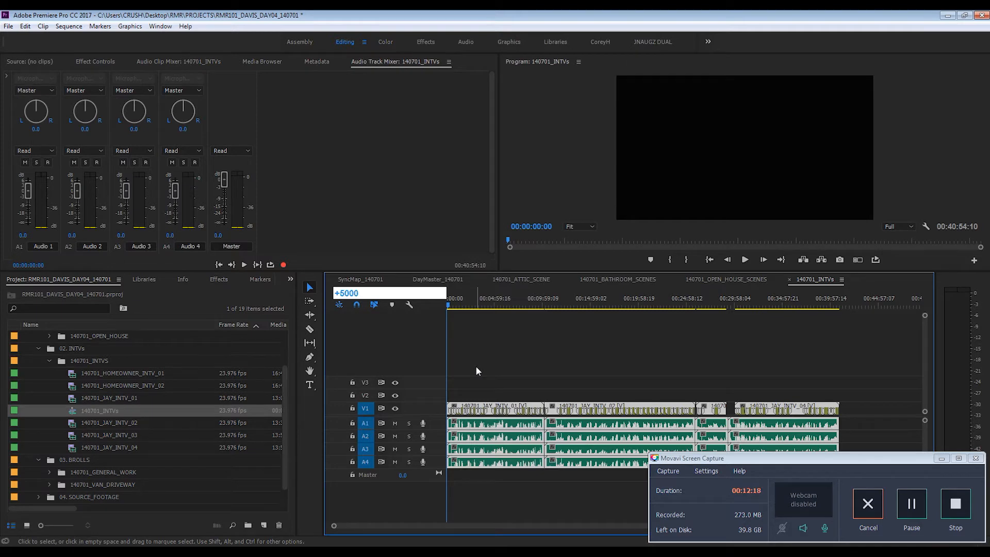
pyautogui.press('Return')
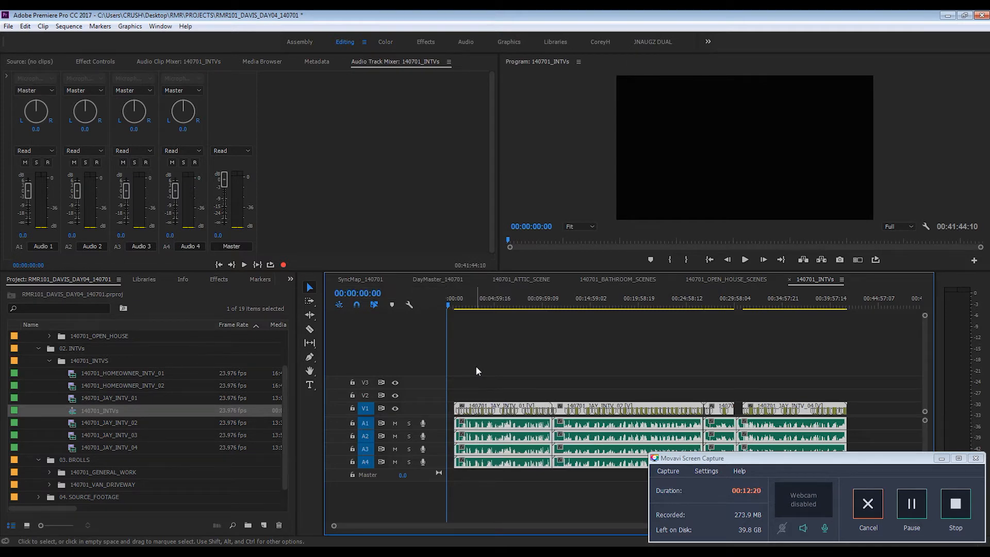
pyautogui.write('+5000')
pyautogui.press('Return')
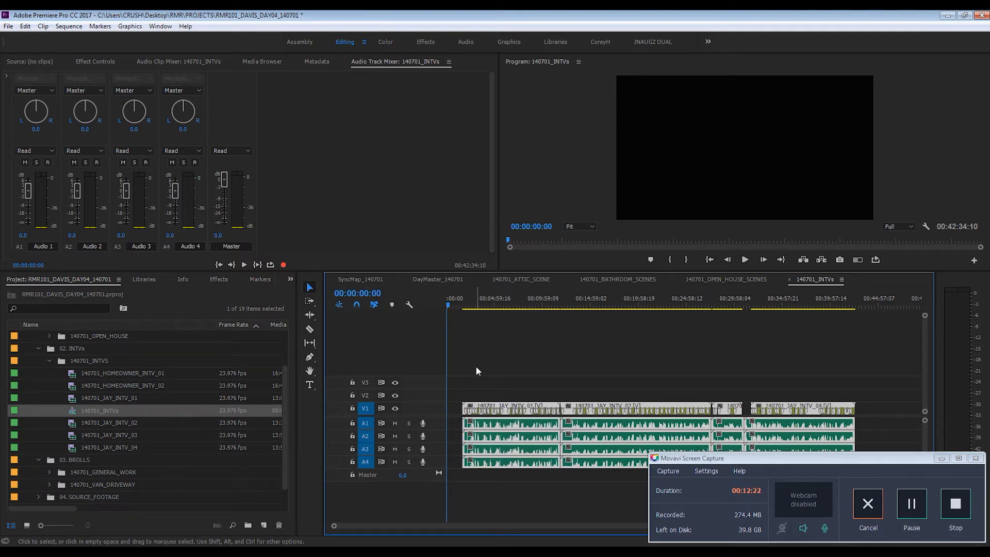
# Step: Add a text layer at the sequence start, extend it to the first interview clip, and move it up to track V2
pyautogui.click(475, 366)
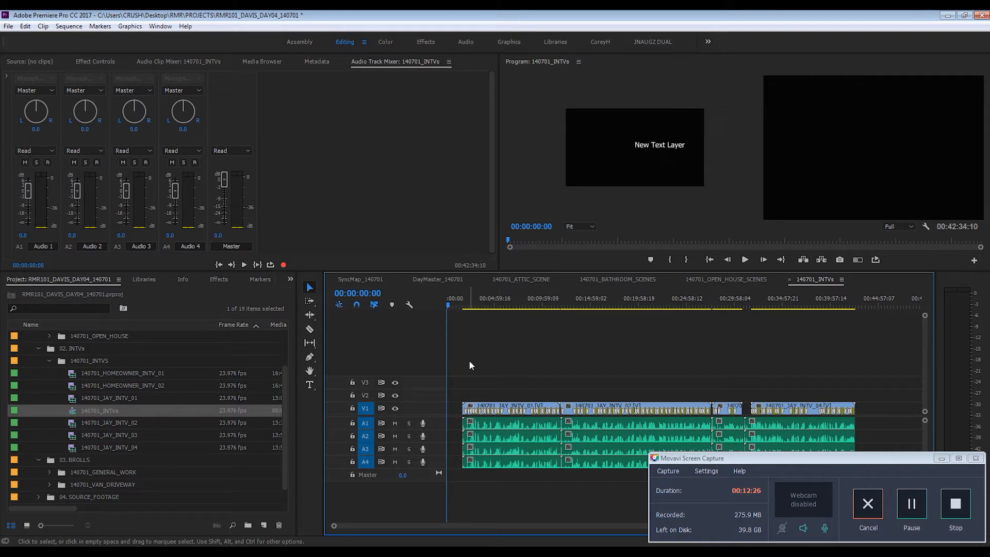
pyautogui.press('=')
pyautogui.press('=')
pyautogui.press('=')
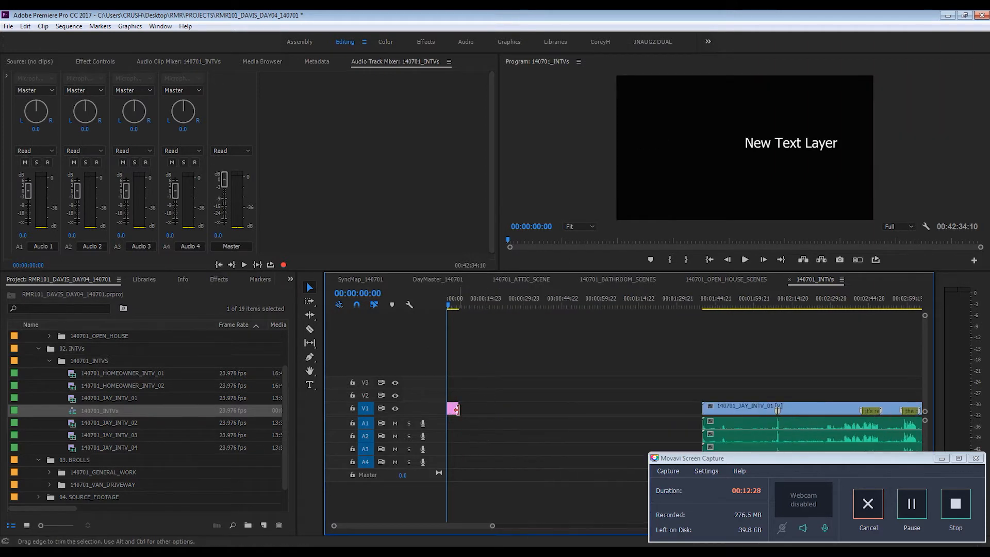
pyautogui.moveTo(457, 408); pyautogui.dragTo(702, 410)
pyautogui.moveTo(641, 413); pyautogui.dragTo(645, 402)
# Step: Change the opening title's text to 140701_JAY_INTVs and center it in the frame
pyautogui.click(783, 144)
pyautogui.doubleClick(777, 141)
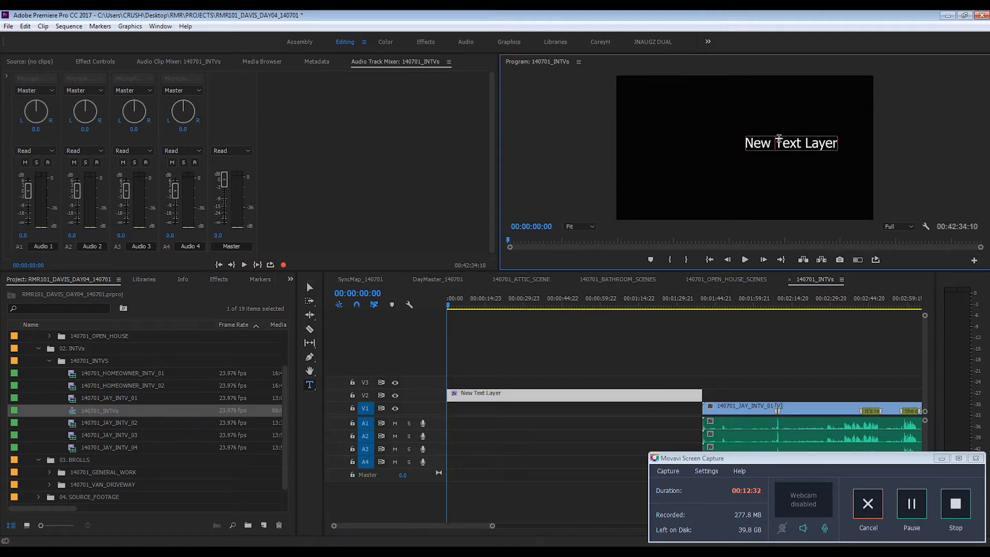
pyautogui.hotkey('ctrl', 'a')
pyautogui.write('14')
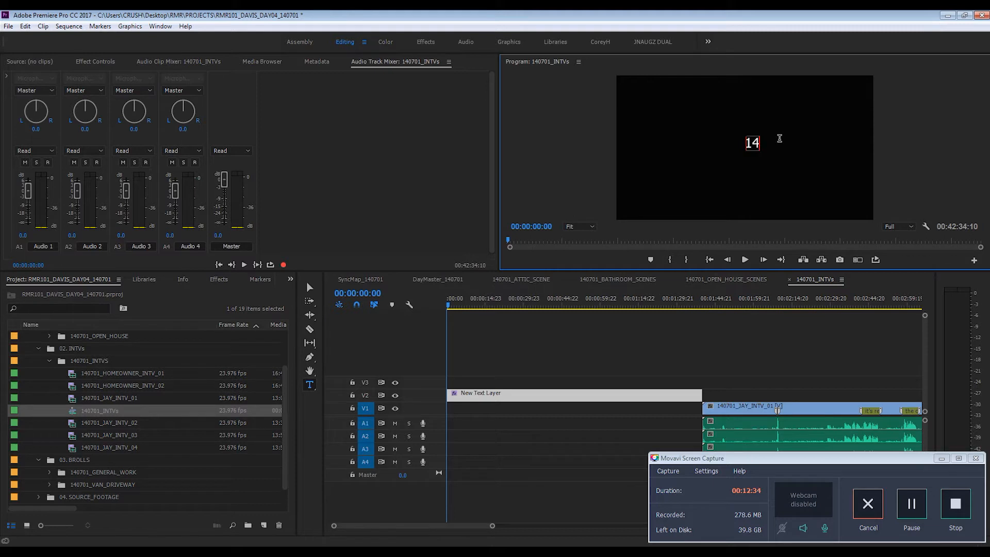
pyautogui.write('0701_JAY')
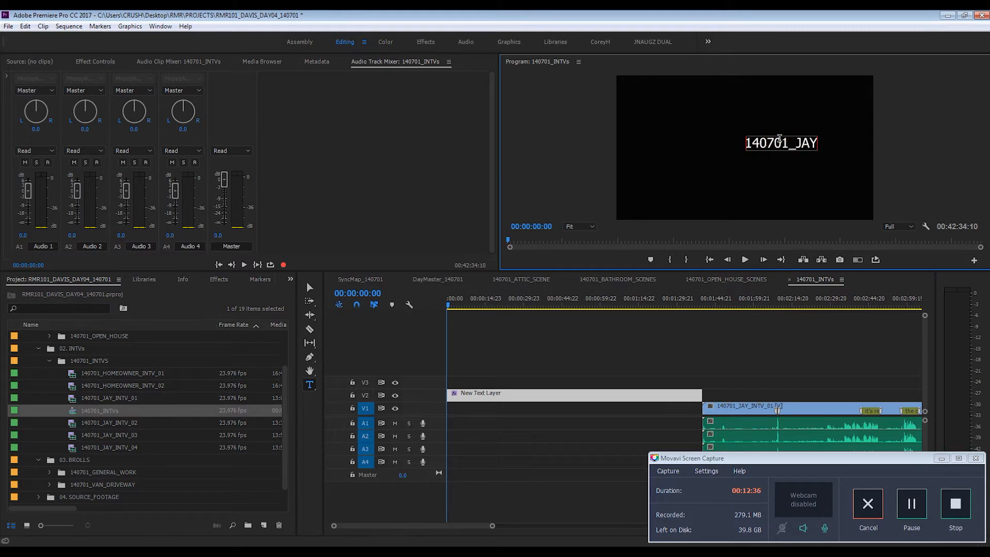
pyautogui.write('_INTVs')
pyautogui.press('Escape')
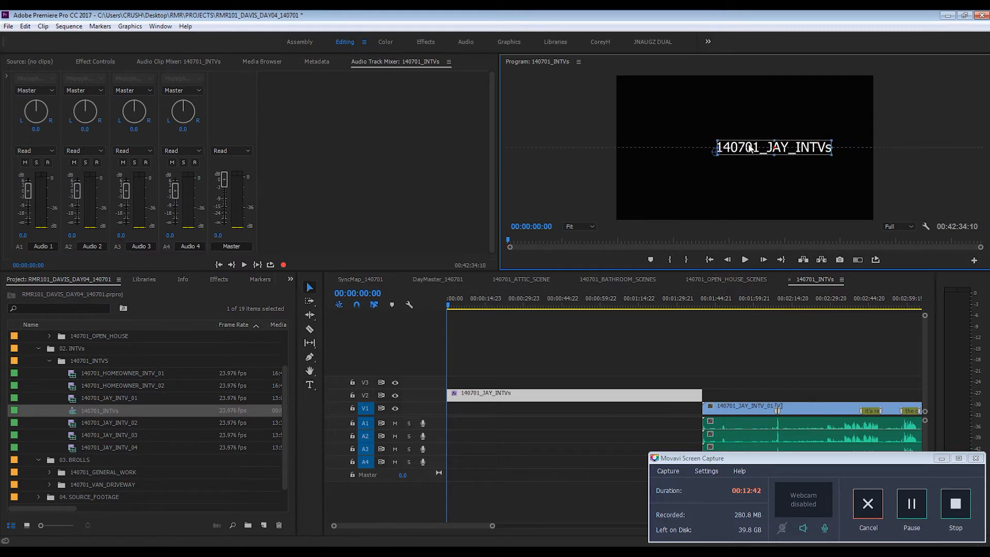
pyautogui.moveTo(781, 143); pyautogui.dragTo(721, 147)
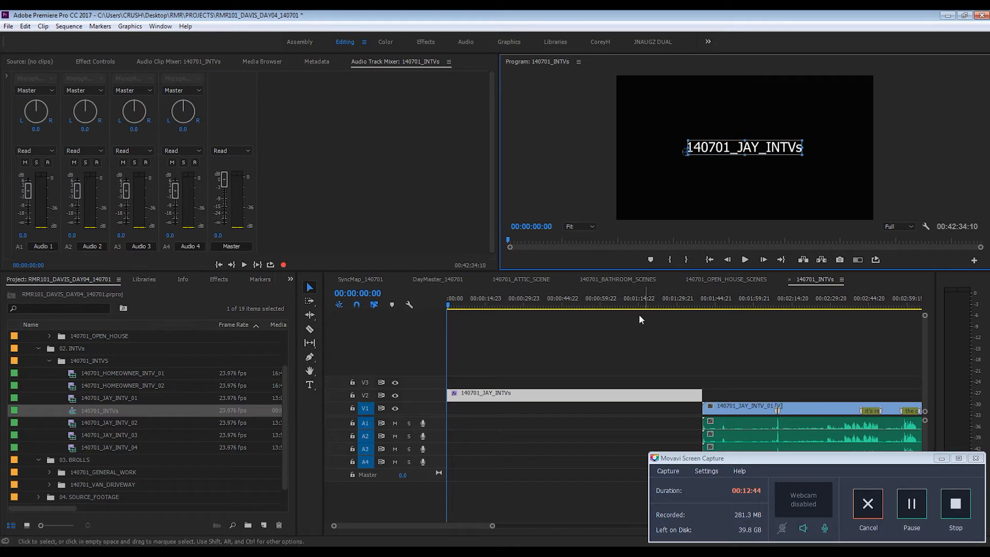
# Step: Duplicate the opening title on track V2 so the copy starts right after the last JAY_INTV clip
pyautogui.click(626, 345)
pyautogui.press('-')
pyautogui.press('-')
pyautogui.press('-')
pyautogui.press('-')
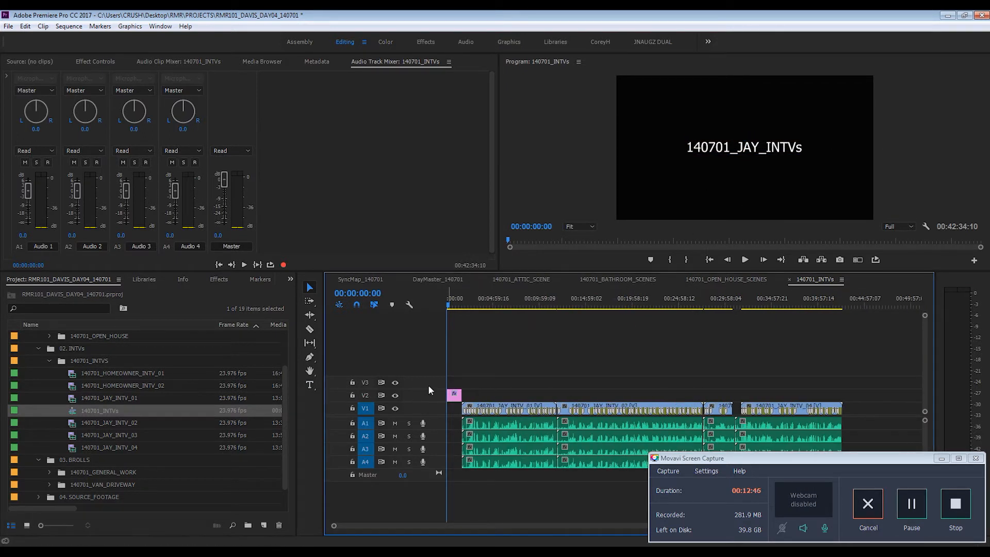
pyautogui.moveTo(454, 395); pyautogui.dragTo(850, 397)
# Step: Change the duplicated title's text to 140701_HOMEOWNER_INTVS
pyautogui.moveTo(848, 307); pyautogui.dragTo(843, 304)
pyautogui.press('=')
pyautogui.press('=')
pyautogui.press('=')
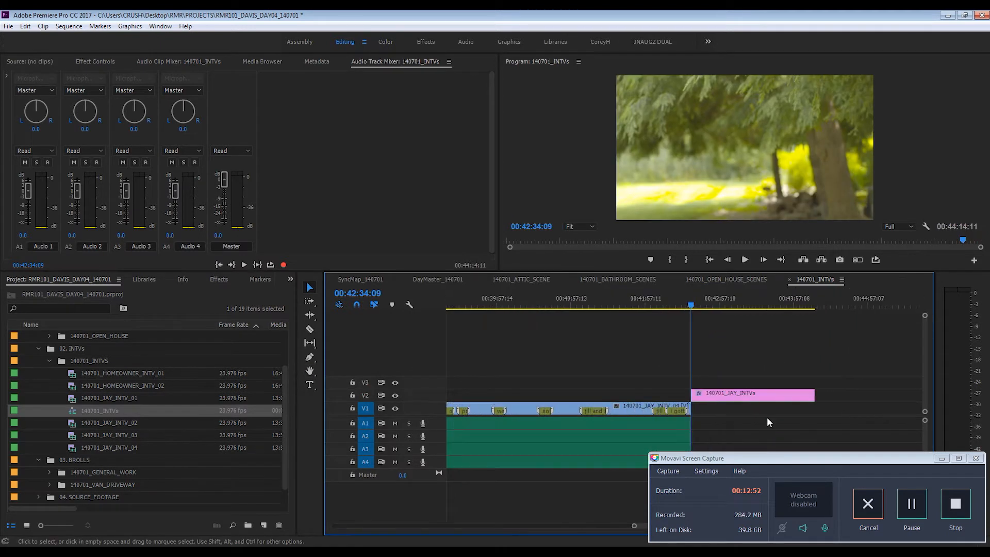
pyautogui.click(727, 299)
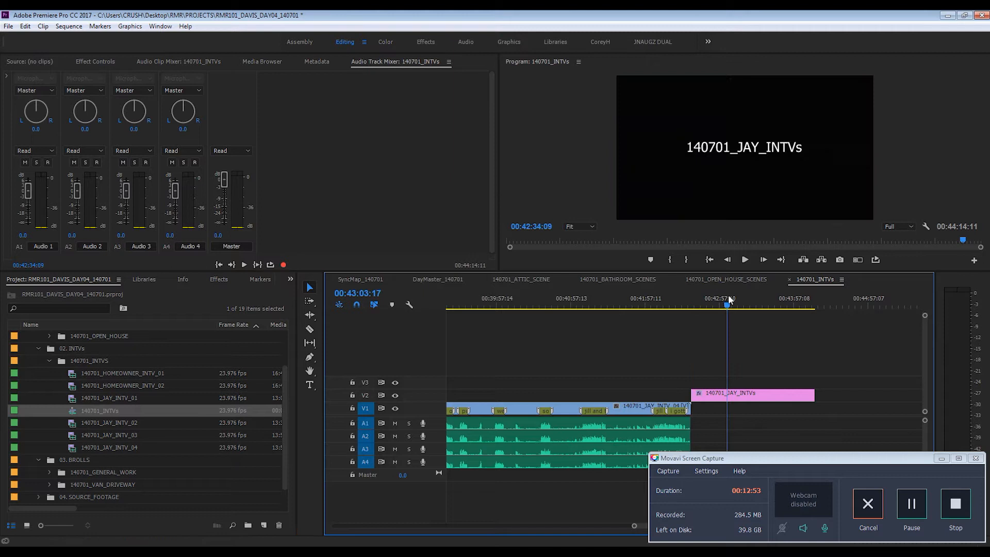
pyautogui.click(738, 402)
pyautogui.press('t')
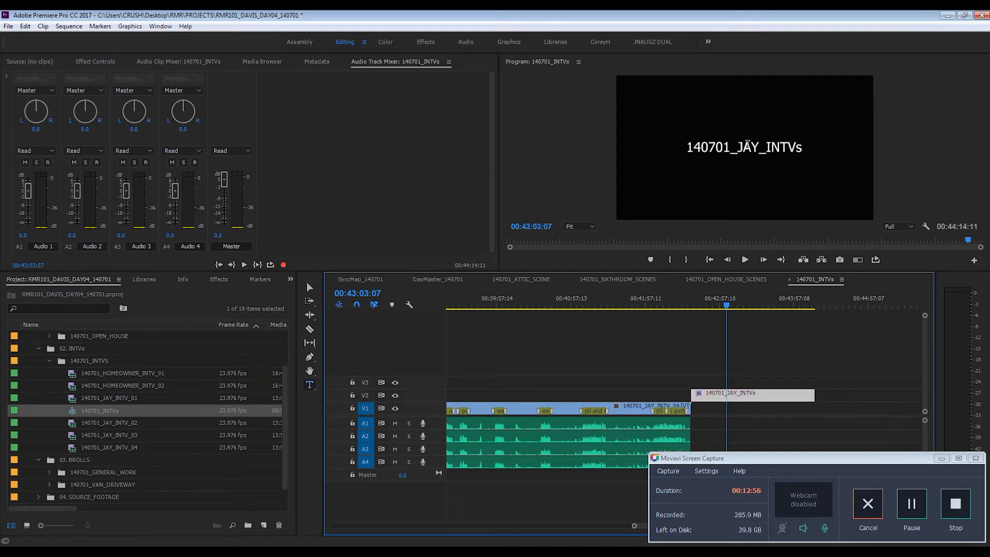
pyautogui.click(740, 147)
pyautogui.moveTo(740, 147); pyautogui.dragTo(819, 158)
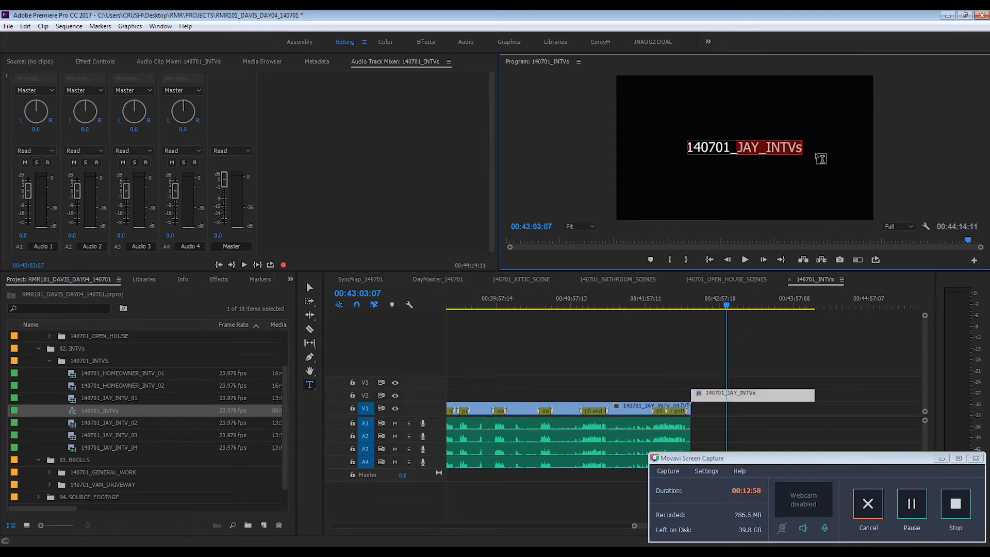
pyautogui.write('HOMEOWNER_INTVS')
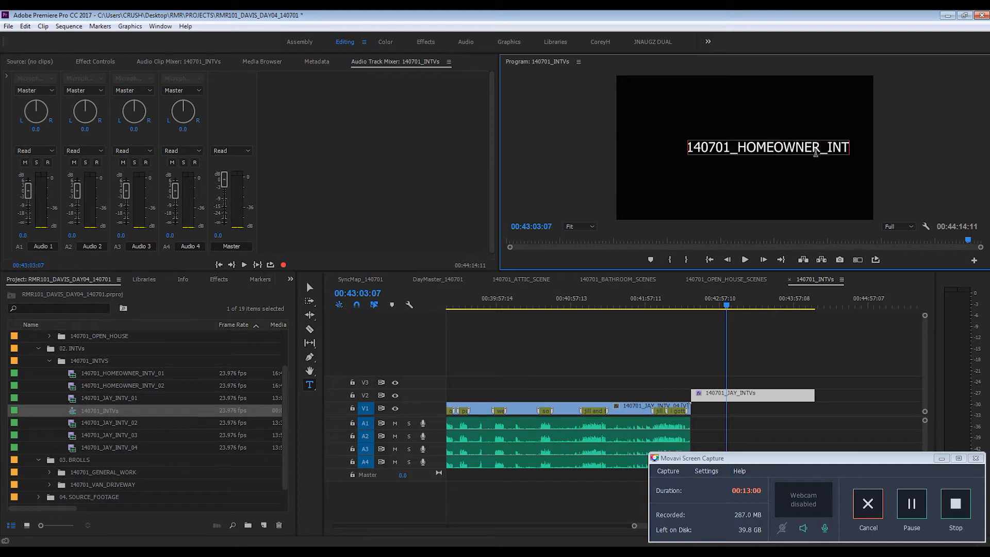
pyautogui.click(790, 324)
# Step: Center the 140701_HOMEOWNER_INTVS title in the frame
pyautogui.press('v')
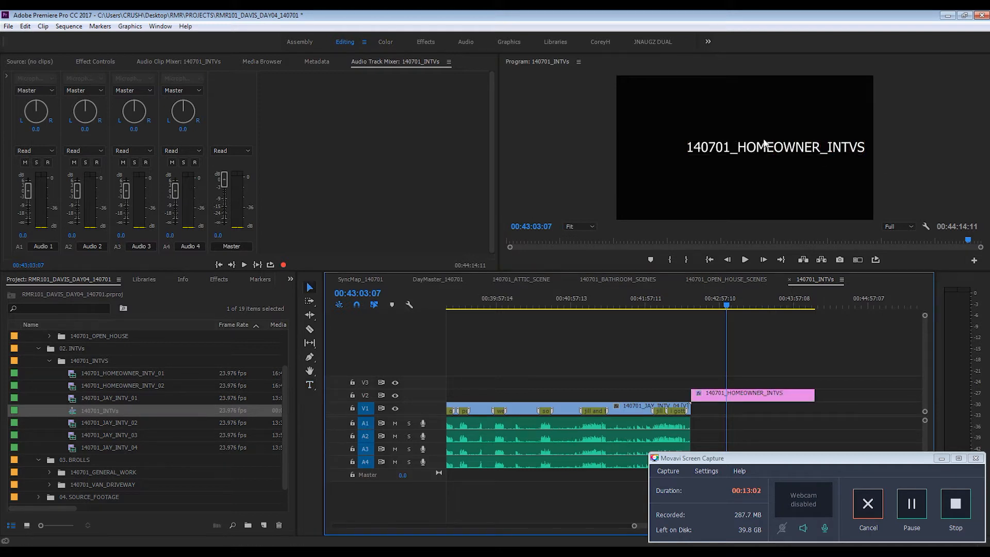
pyautogui.moveTo(765, 141); pyautogui.dragTo(725, 149)
pyautogui.hotkey('ctrl', 'z')
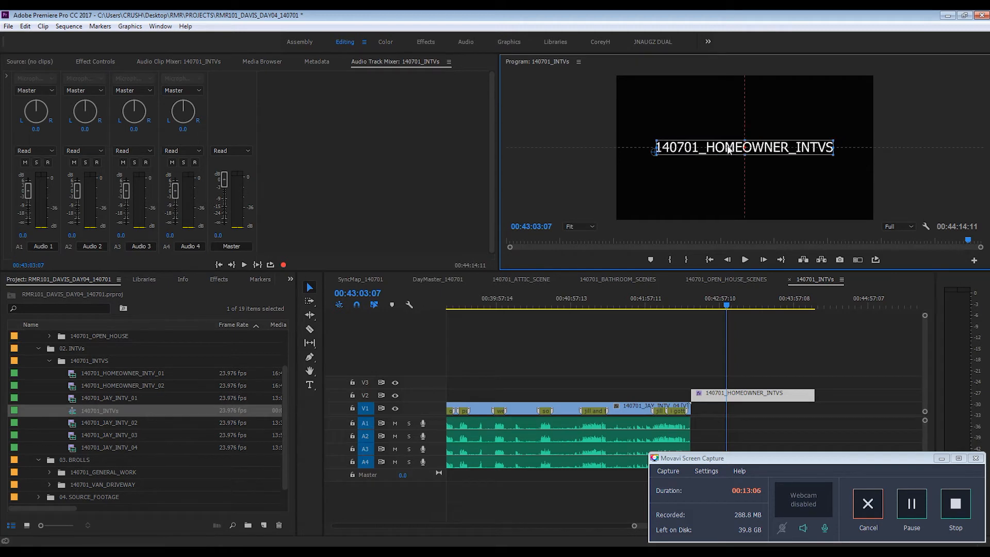
pyautogui.click(764, 339)
# Step: Place 140701_HOMEOWNER_INTV_01 and _02 on the timeline after the homeowner title and fit the whole sequence in view
pyautogui.press('\\')
pyautogui.click(75, 372)
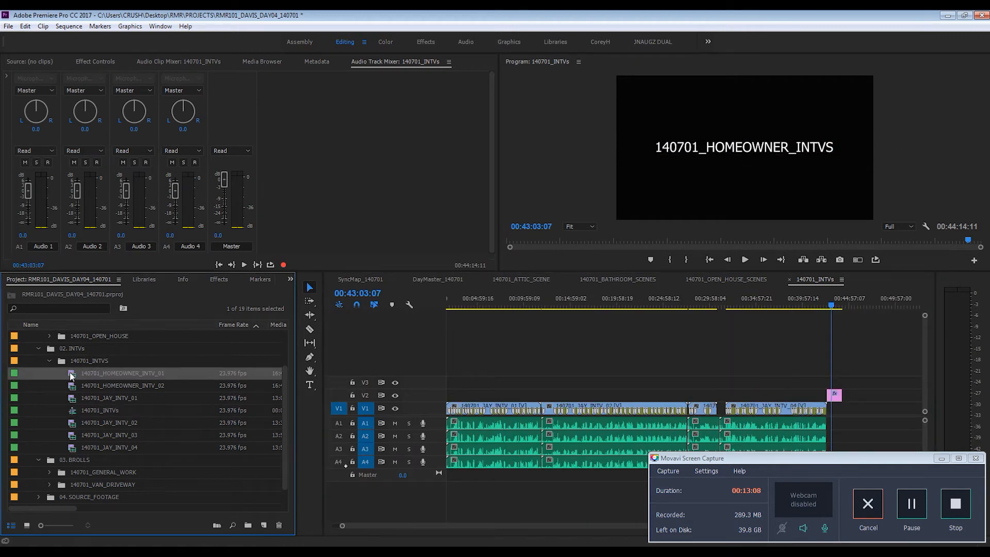
pyautogui.keyDown('shift'); pyautogui.click(72, 386); pyautogui.keyUp('shift')
pyautogui.moveTo(95, 374); pyautogui.dragTo(901, 420)
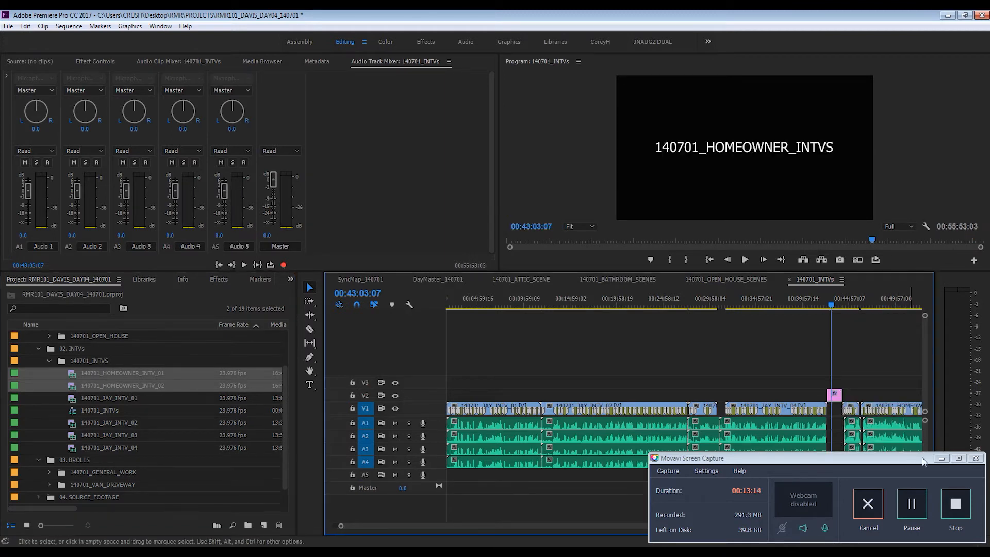
pyautogui.click(941, 459)
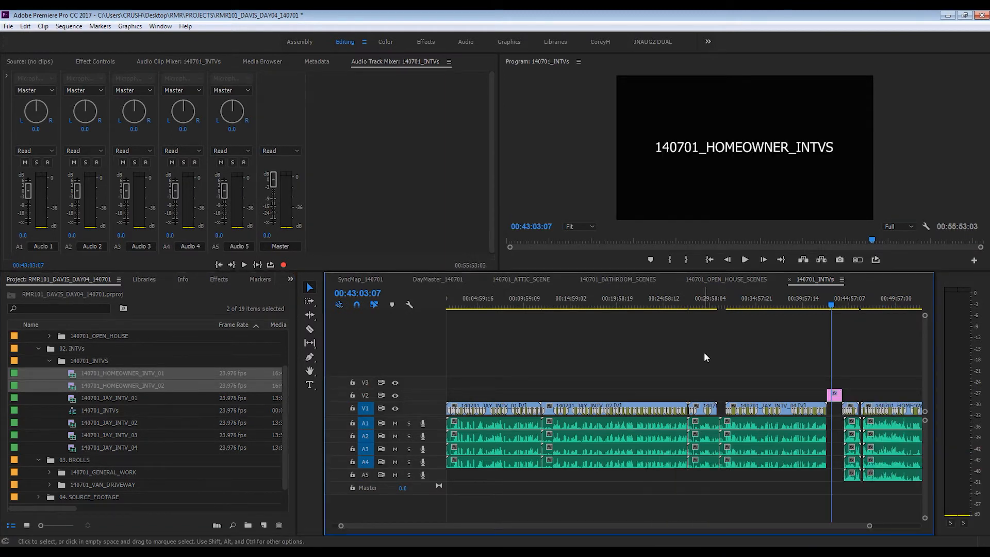
pyautogui.press('\\')
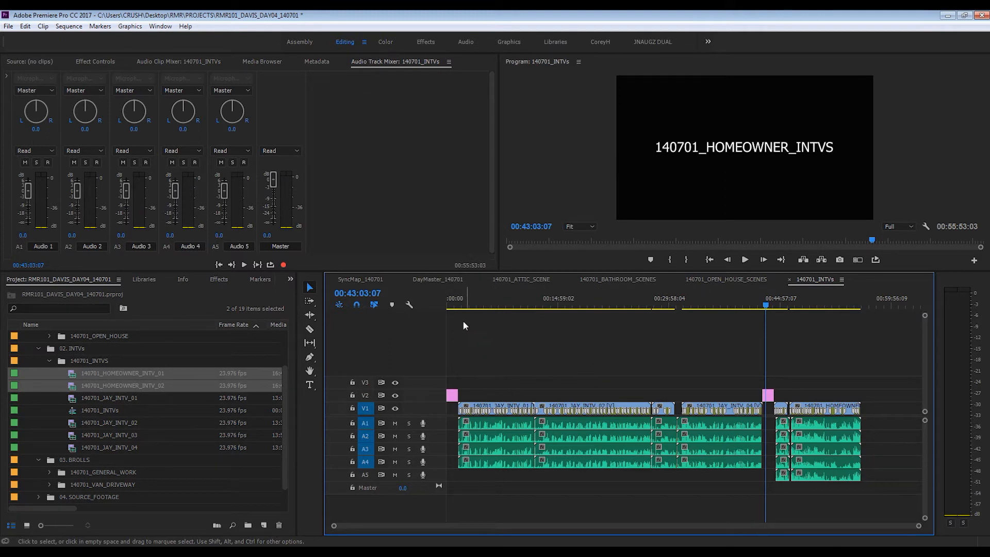
# Step: Place the playhead on the opening title and make V2 the only targeted track
pyautogui.click(449, 306)
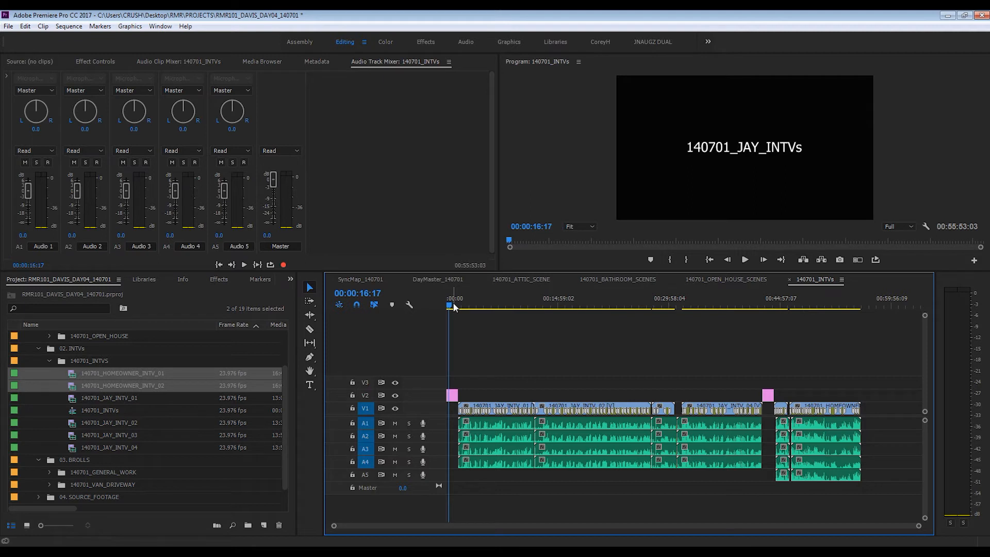
pyautogui.click(453, 306)
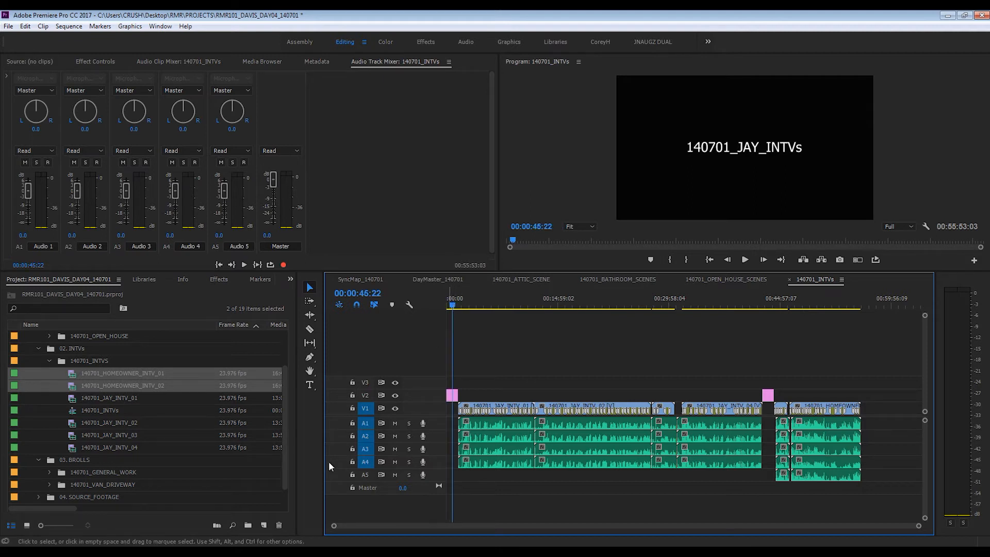
pyautogui.keyDown('shift'); pyautogui.click(366, 424); pyautogui.keyUp('shift')
pyautogui.click(359, 409)
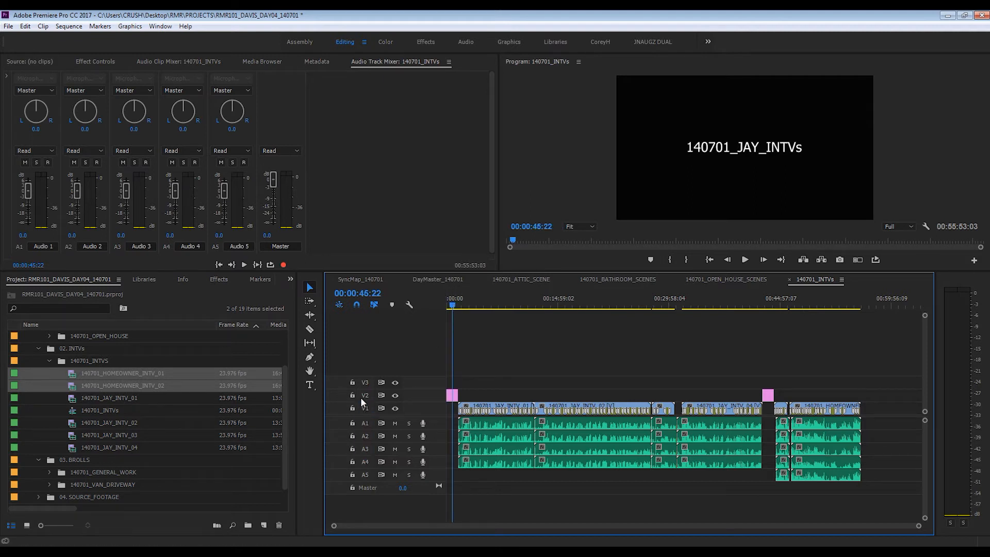
pyautogui.click(360, 397)
# Step: Jump back and forth between the edit points of the two V2 titles to check navigation between interview groups
pyautogui.press('Down')
pyautogui.press('Down')
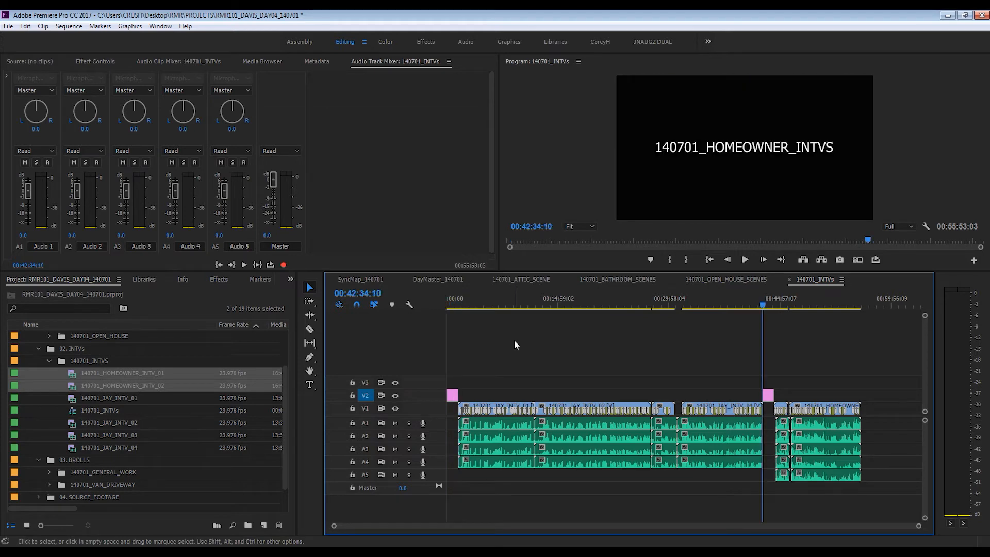
pyautogui.press('Up')
pyautogui.press('Up')
pyautogui.press('Down')
pyautogui.press('Down')
pyautogui.press('Up')
pyautogui.press('Up')
pyautogui.press('Down')
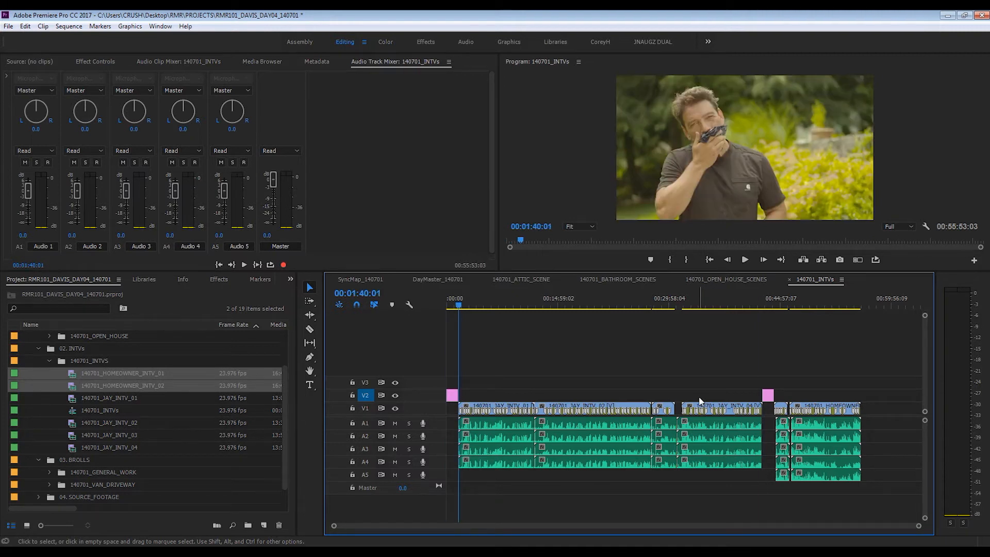
pyautogui.press('Down')
pyautogui.press('Down')
pyautogui.press('Up')
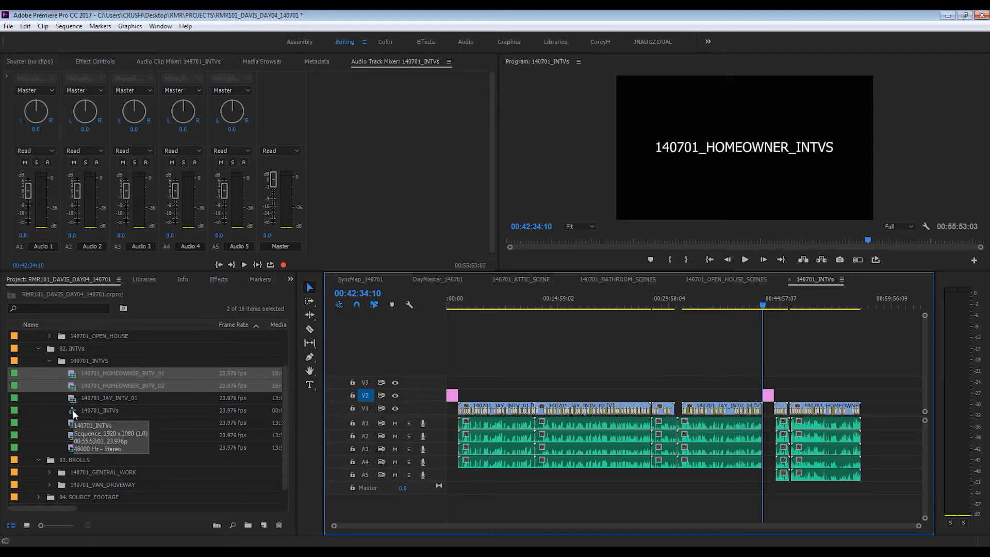
# Step: Create a bin named MERGED_CLIPS inside the 140701_INTVS bin
pyautogui.click(66, 363)
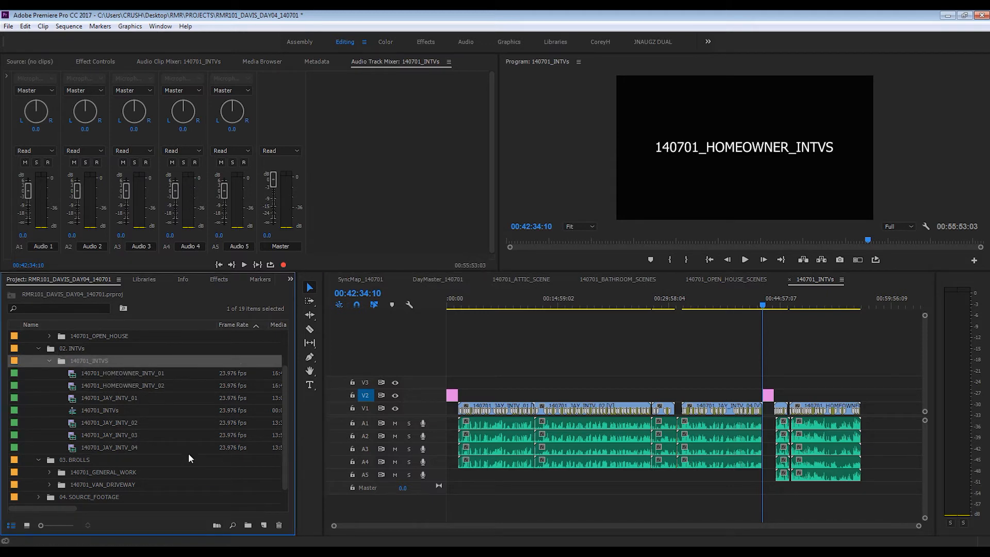
pyautogui.hotkey('ctrl', '/')
pyautogui.write('M')
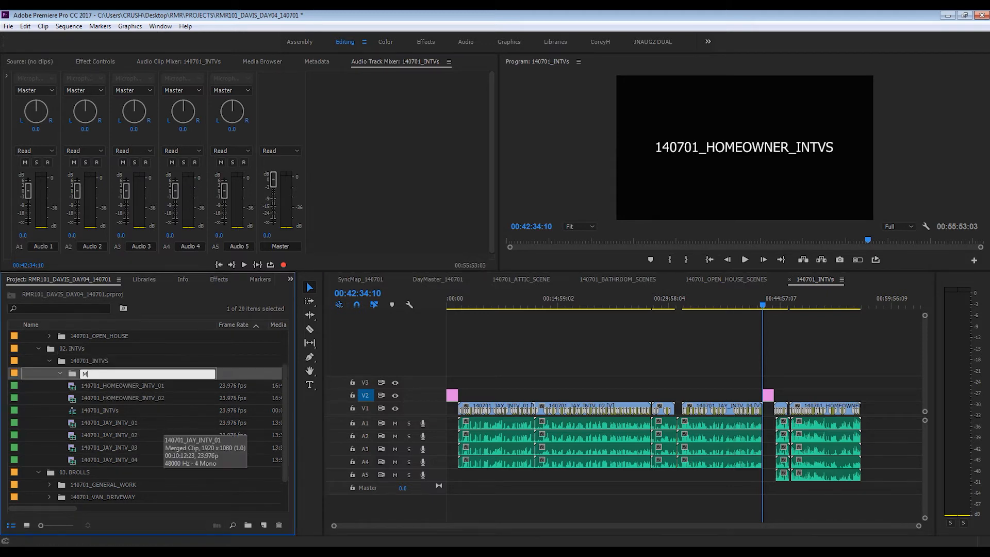
pyautogui.write('ERGED_CLIPS')
# Step: Move the homeowner and other interview merged clips into MERGED_CLIPS, leaving the 140701_INTVs sequence outside, and collapse the bin
pyautogui.click(79, 384)
pyautogui.keyDown('shift'); pyautogui.click(66, 397); pyautogui.keyUp('shift')
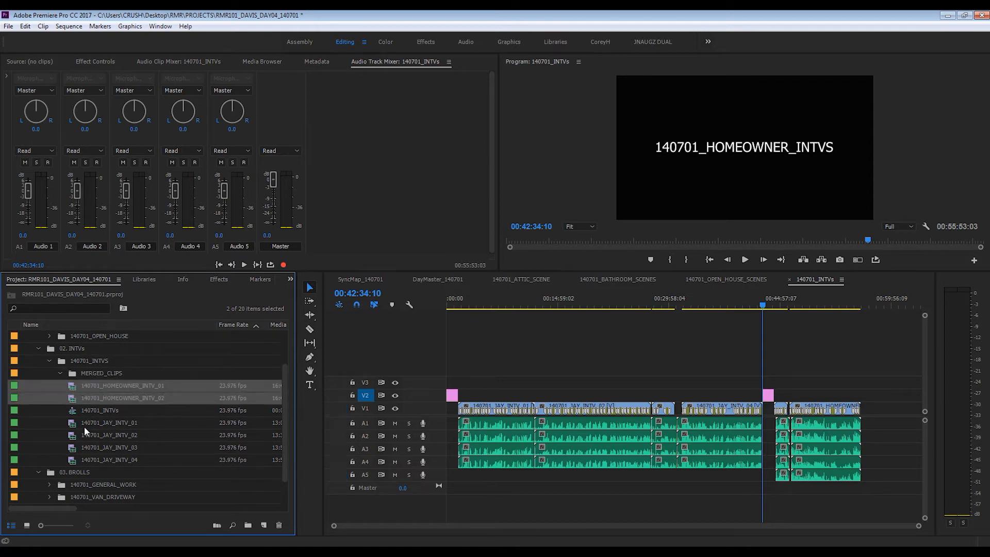
pyautogui.keyDown('shift'); pyautogui.click(63, 459); pyautogui.keyUp('shift')
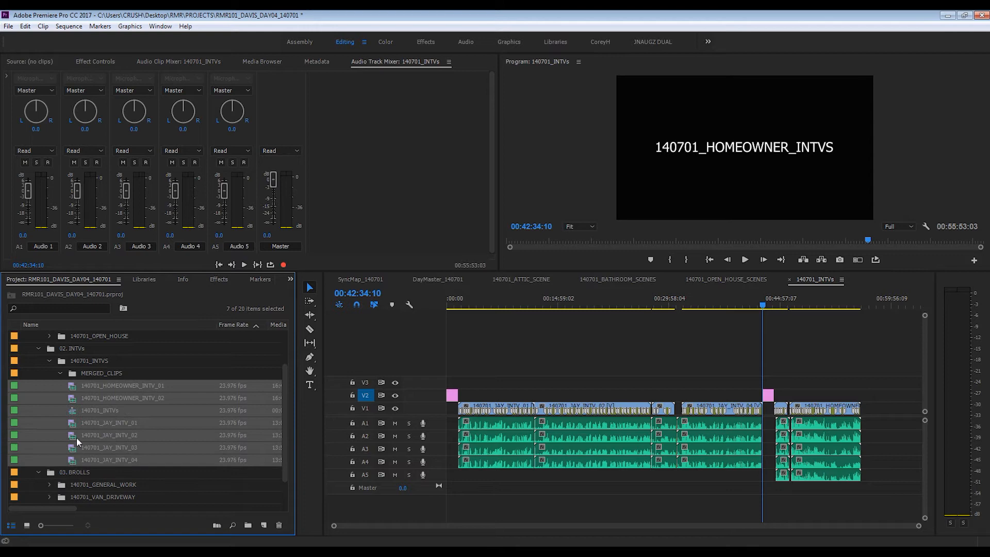
pyautogui.click(72, 410)
pyautogui.click(76, 387)
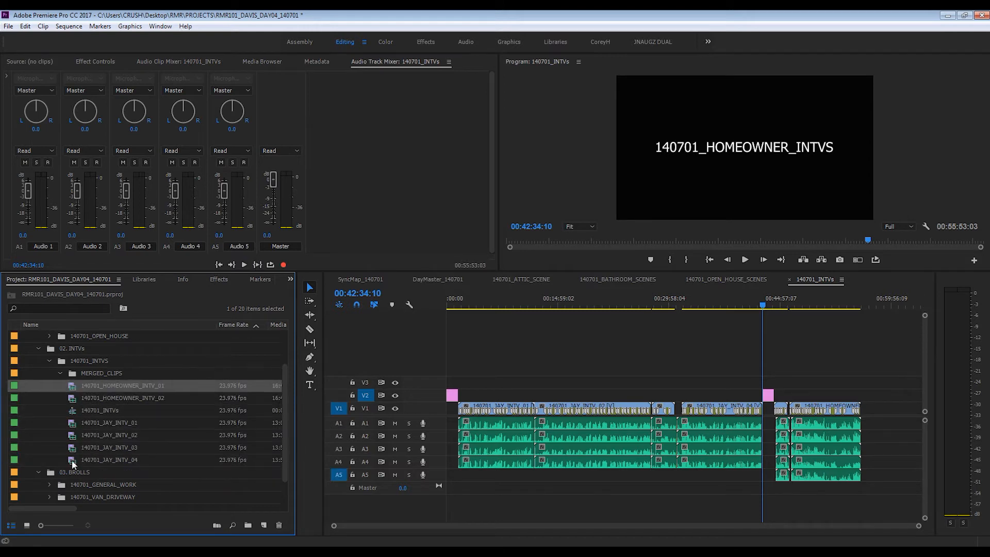
pyautogui.keyDown('shift'); pyautogui.click(72, 460); pyautogui.keyUp('shift')
pyautogui.keyDown('ctrl'); pyautogui.click(69, 407); pyautogui.keyUp('ctrl')
pyautogui.moveTo(73, 399); pyautogui.dragTo(82, 373)
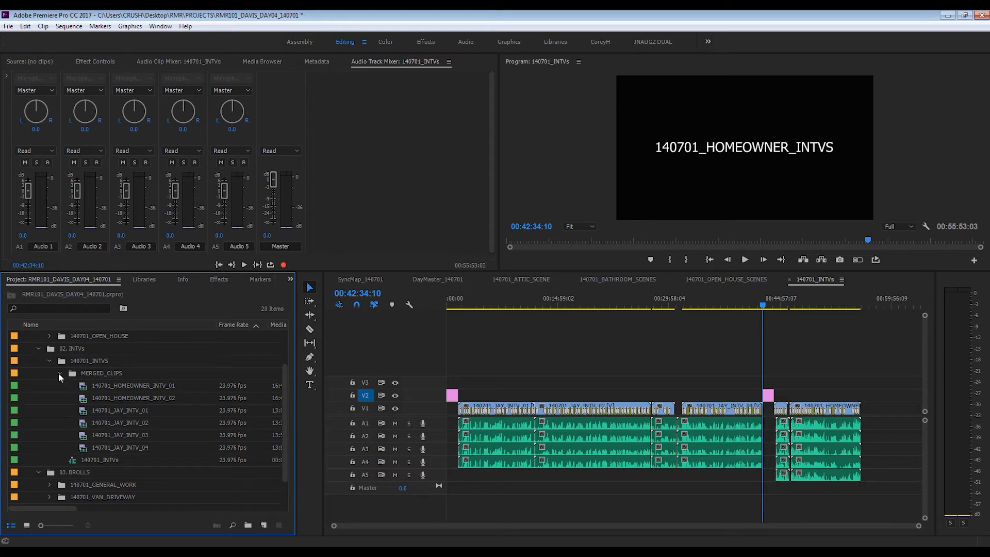
pyautogui.click(59, 373)
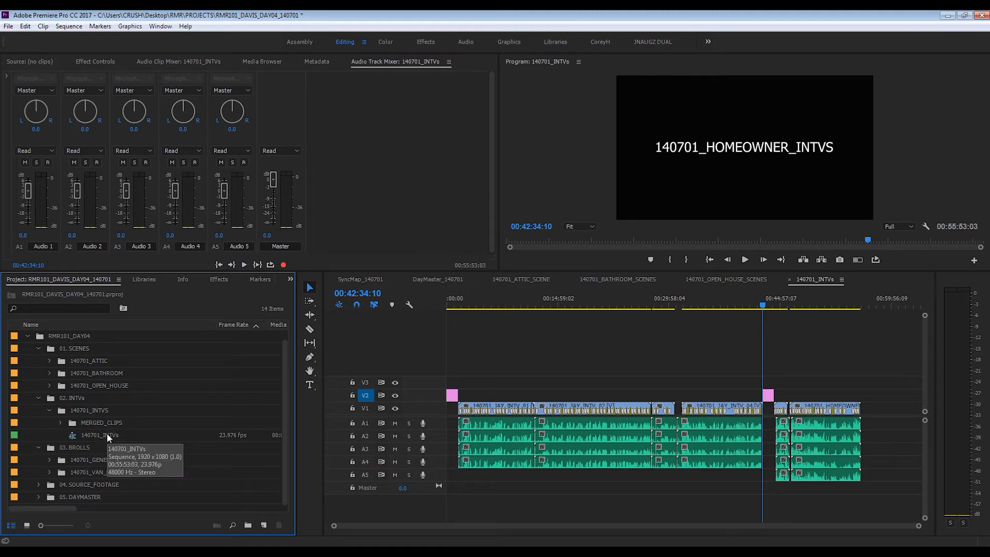
# Step: Collapse the 02. INTVs and 01. SCENES bins and close the attic, bathroom, open house and interview sequences
pyautogui.click(48, 410)
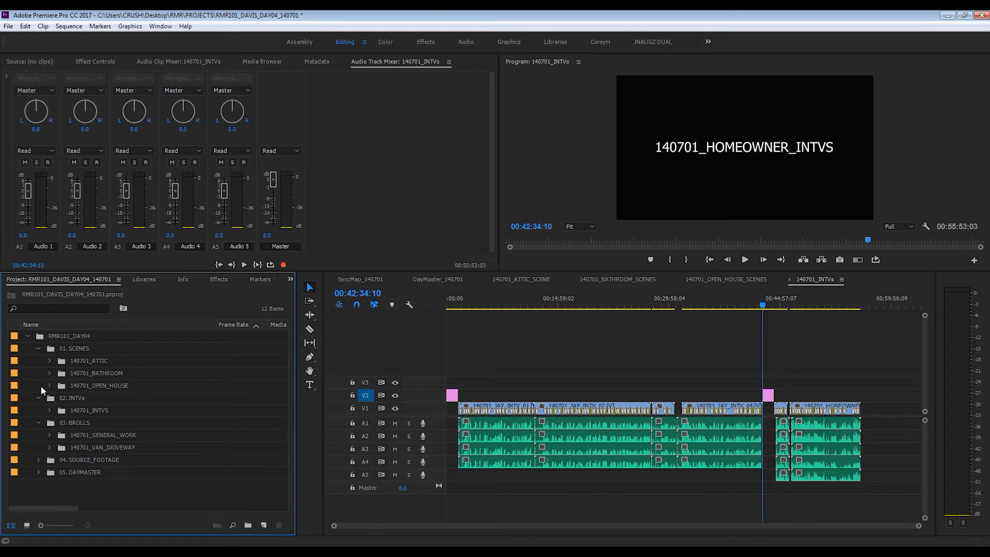
pyautogui.click(39, 398)
pyautogui.click(39, 348)
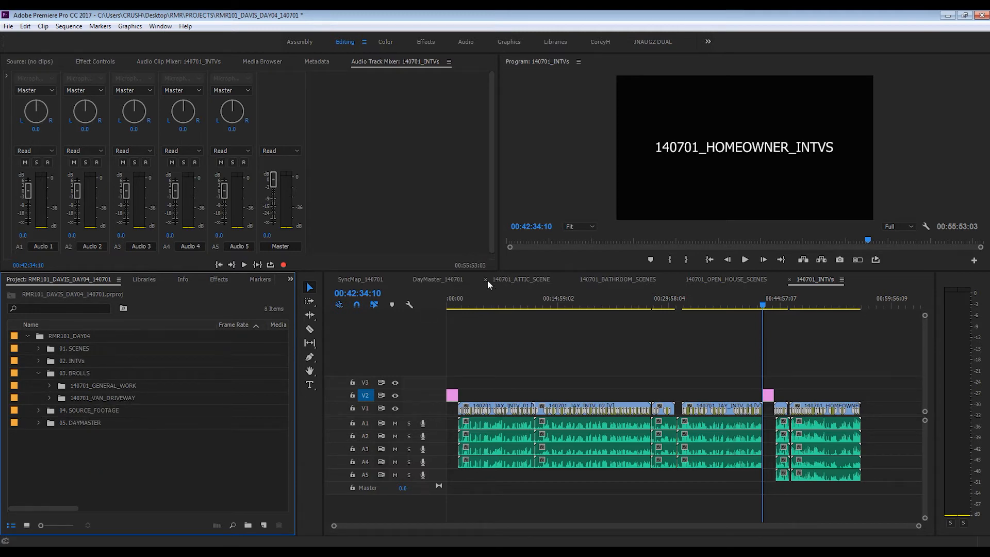
pyautogui.click(487, 280)
pyautogui.click(487, 280)
pyautogui.click(488, 280)
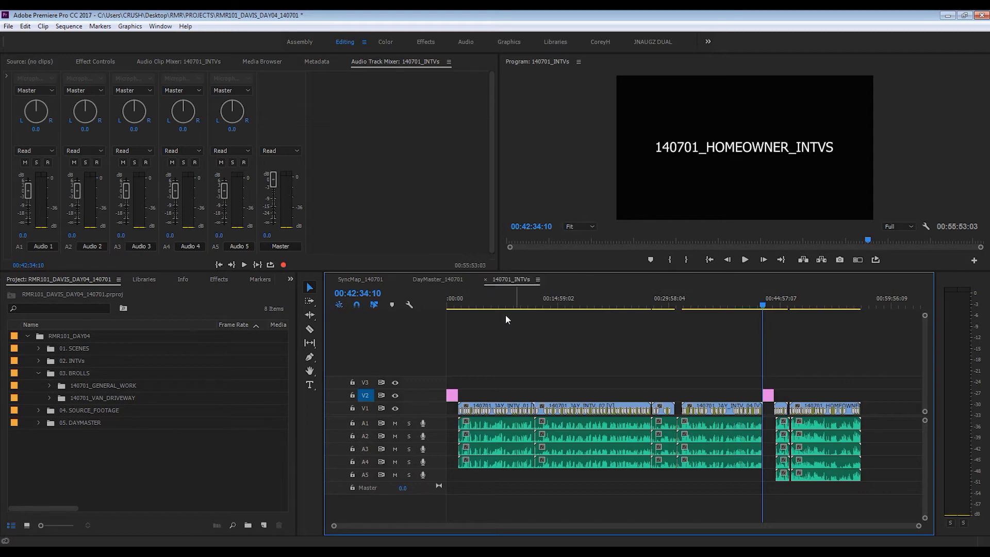
pyautogui.click(485, 279)
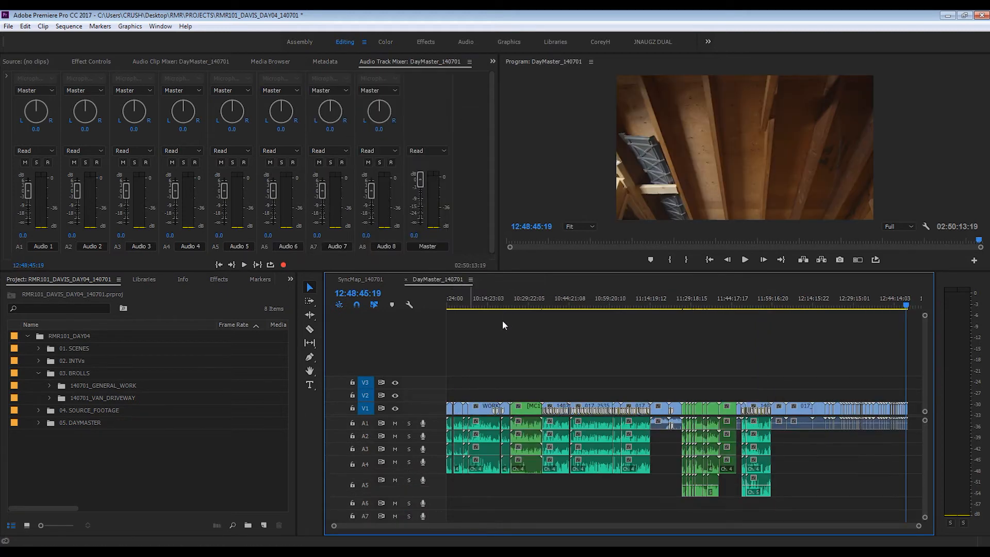
# Step: Review DayMaster_140701 from its start and play the 017_2523 clip just before WORKING_02
pyautogui.press('Home')
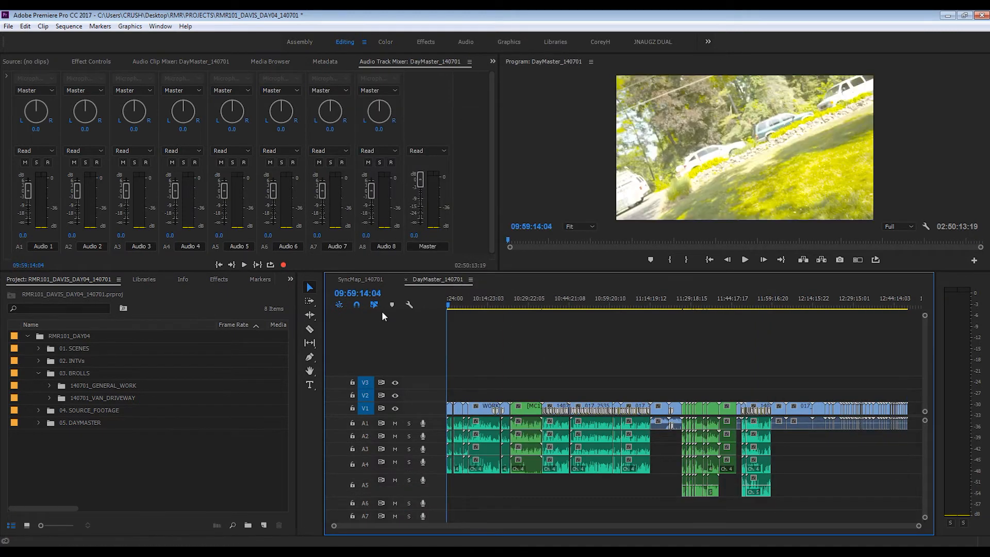
pyautogui.press('=')
pyautogui.press('=')
pyautogui.press('=')
pyautogui.press('=')
pyautogui.press('Down')
pyautogui.press('Down')
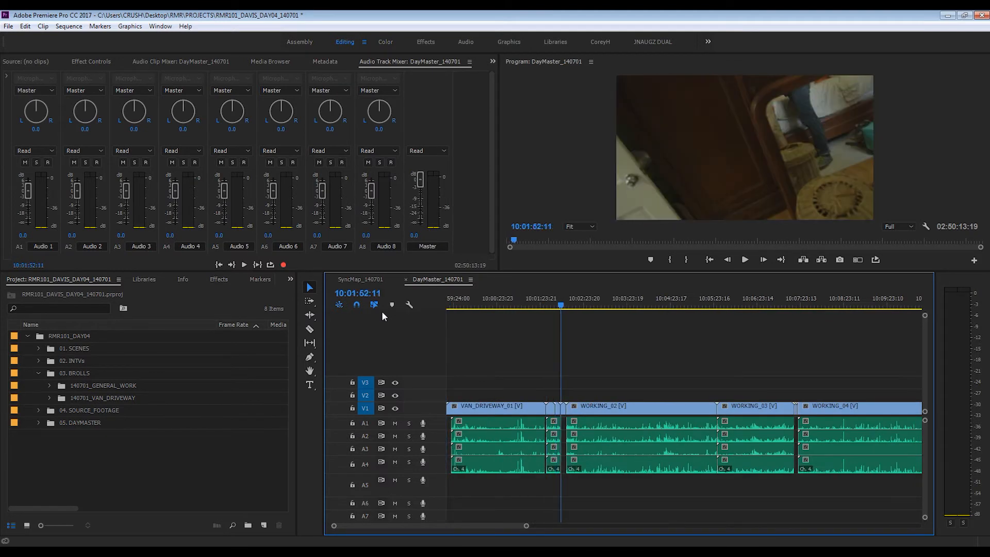
pyautogui.press('=')
pyautogui.press('=')
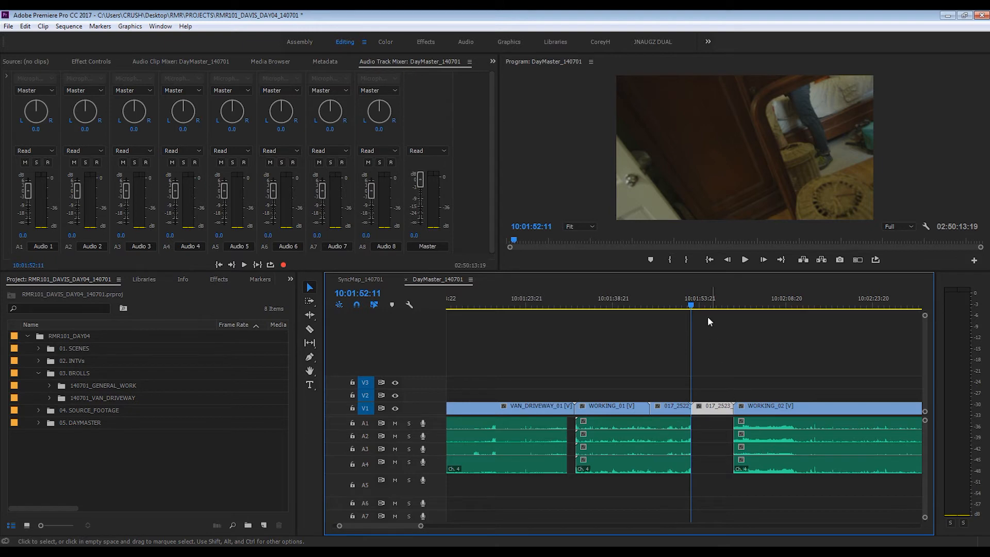
pyautogui.press('space')
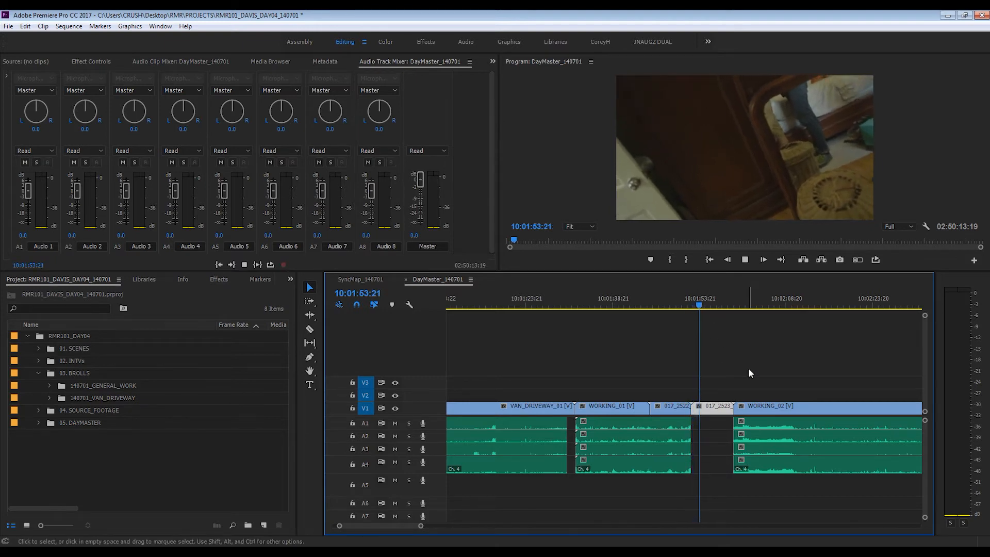
pyautogui.press('space')
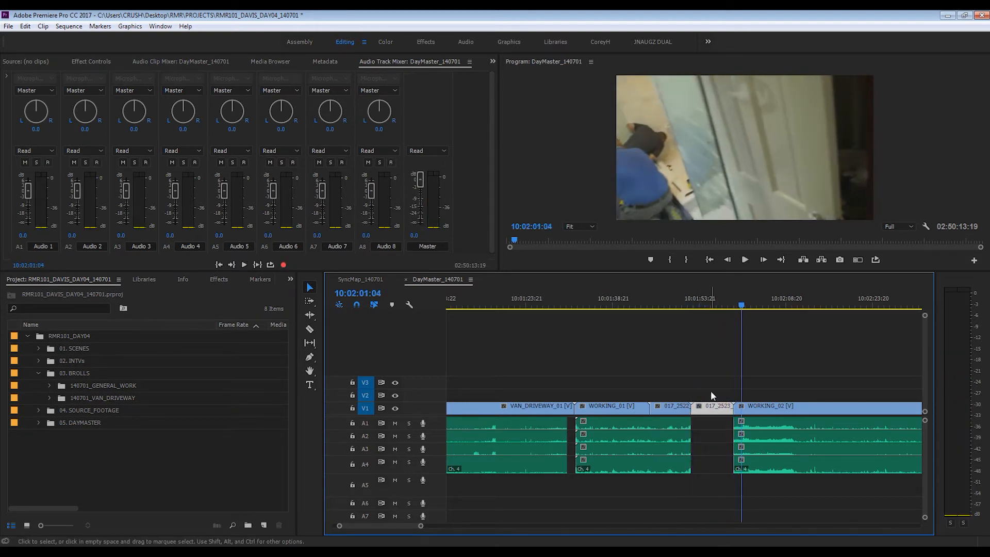
# Step: Remove the 017_2523 clip before WORKING_02 and close the gap it leaves
pyautogui.press('Delete')
pyautogui.press('Up')
pyautogui.press('i')
pyautogui.press('Up')
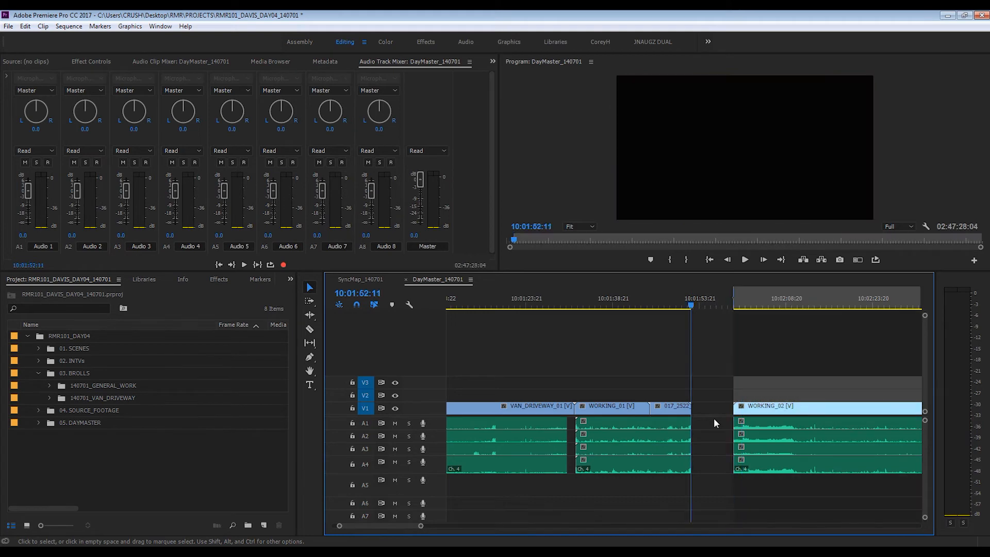
pyautogui.press('i')
pyautogui.press('Down')
pyautogui.press('Left')
pyautogui.press('o')
pyautogui.press("'")
pyautogui.press('\\')
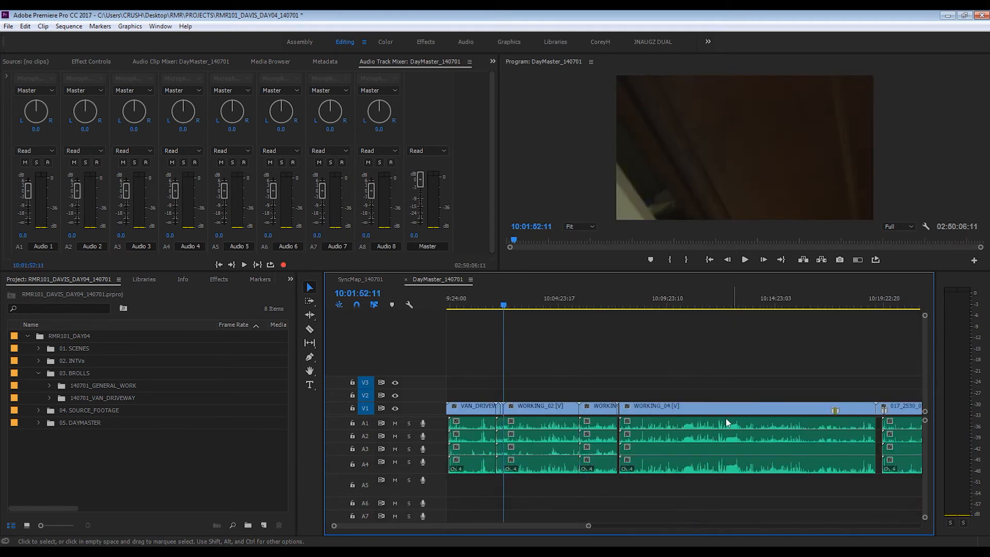
# Step: Preview the short silent clips between WORKING_03 and WORKING_04, mark their range and extract it from the sequence
pyautogui.press('Down')
pyautogui.press('Down')
pyautogui.press('\\')
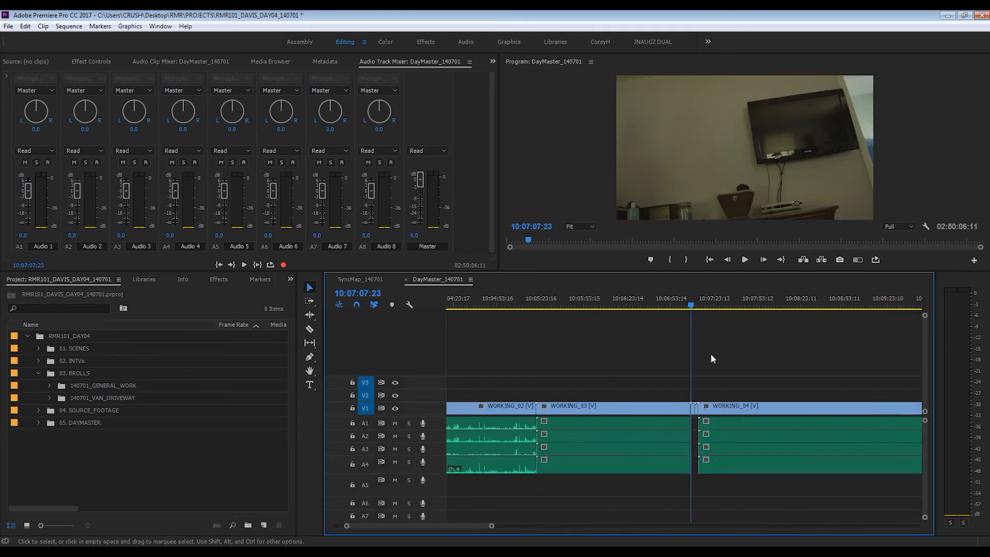
pyautogui.press('space')
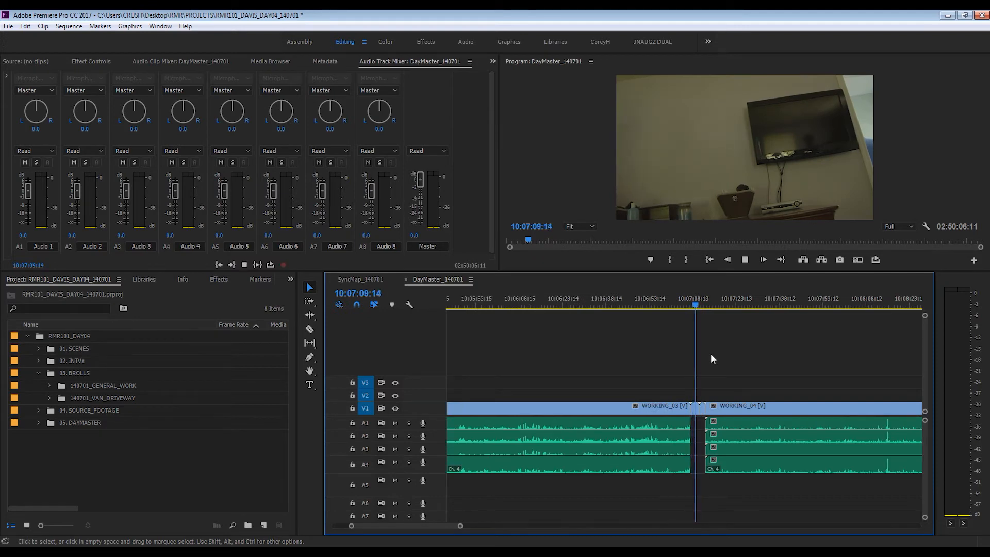
pyautogui.press('space')
pyautogui.press('Up')
pyautogui.press('Up')
pyautogui.press('Up')
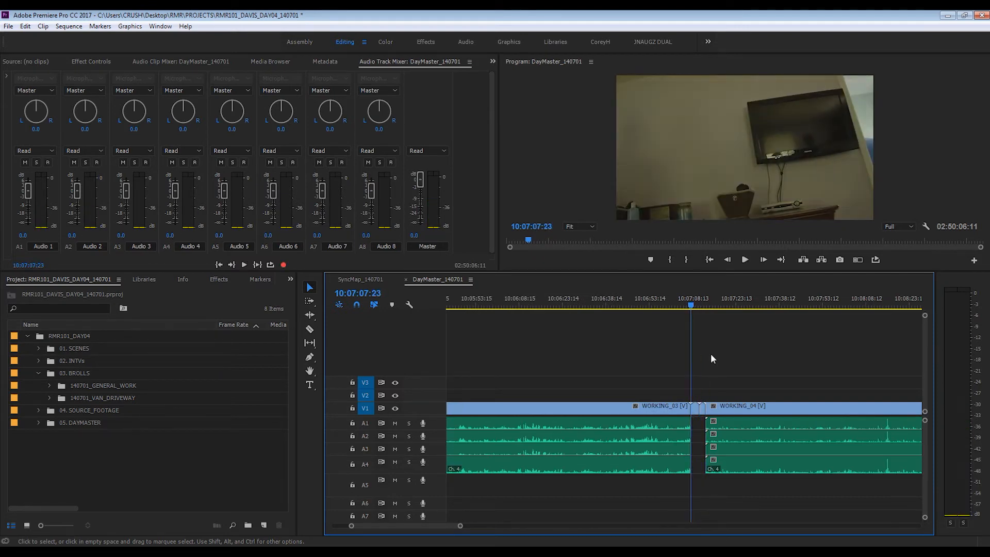
pyautogui.press('i')
pyautogui.press('Down')
pyautogui.press('o')
pyautogui.press("'")
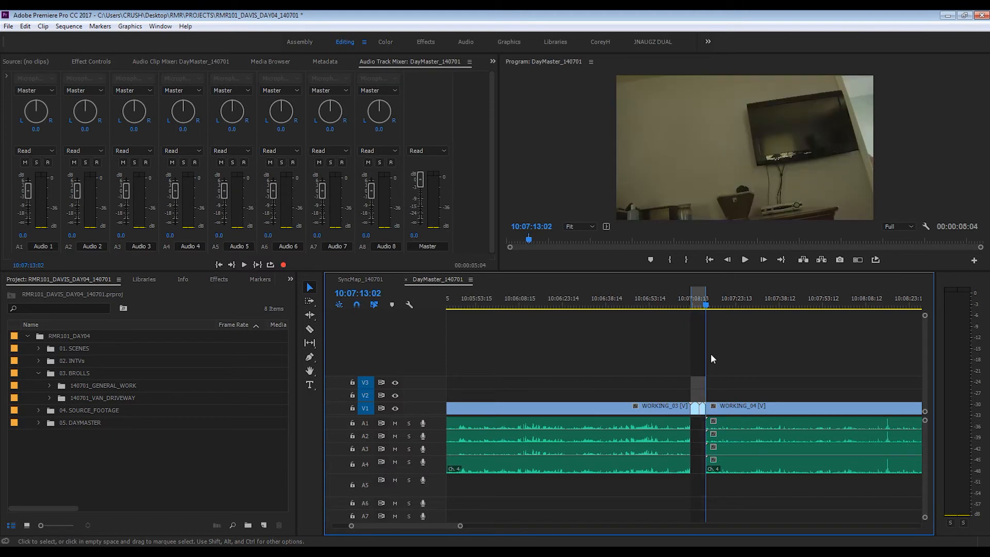
# Step: Step through the edits past WORKING_04, the attic scene and the interviews to the start of 726_1987_01.MP4
pyautogui.press('-')
pyautogui.press('-')
pyautogui.press('-')
pyautogui.press('-')
pyautogui.press('-')
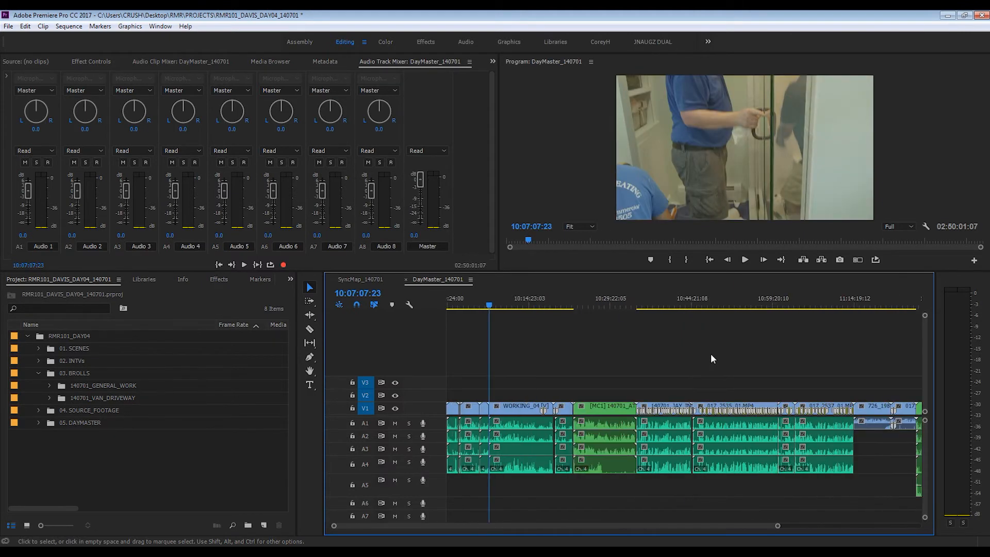
pyautogui.press('Down')
pyautogui.press('Down')
pyautogui.press('Down')
pyautogui.press('=')
pyautogui.press('=')
pyautogui.press('Down')
pyautogui.press('Down')
pyautogui.press('Down')
pyautogui.press('Down')
pyautogui.press('Down')
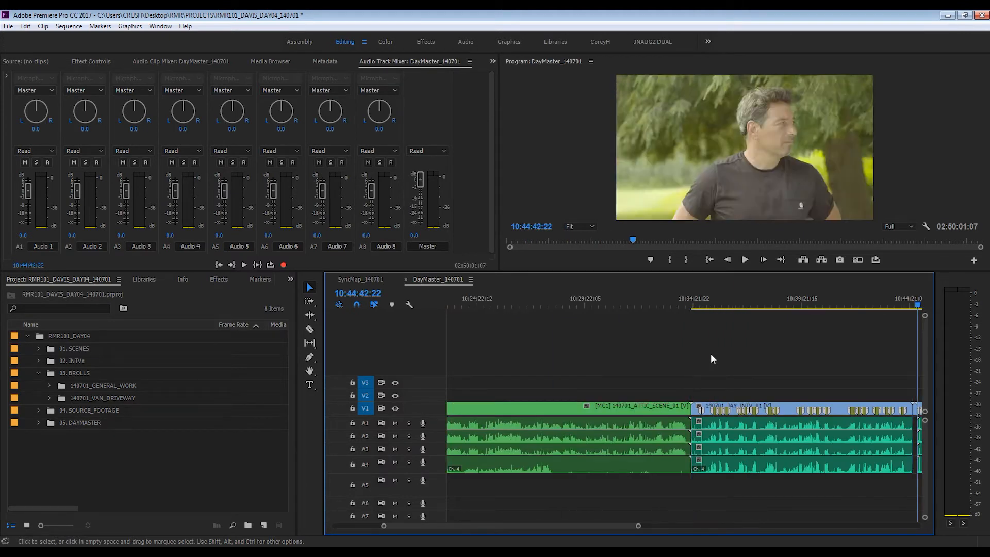
pyautogui.press('Down')
pyautogui.press('Down')
pyautogui.press('Down')
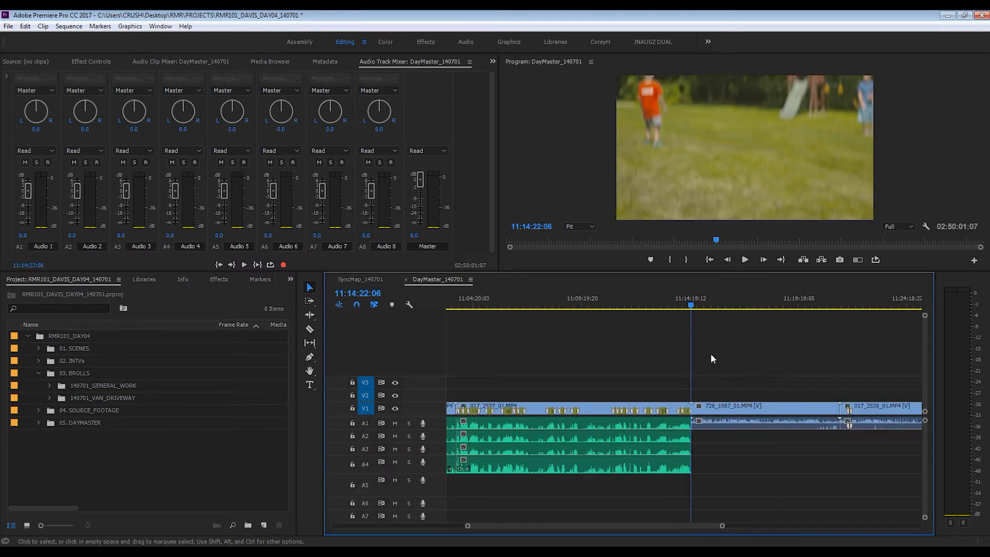
# Step: Scrub through 726_1987_01.MP4 to identify which kind of B-roll it contains
pyautogui.press('-')
pyautogui.press('-')
pyautogui.press('-')
pyautogui.moveTo(702, 299)
pyautogui.mouseDown()
pyautogui.moveTo(735, 294)
pyautogui.moveTo(720, 300)
pyautogui.mouseUp()
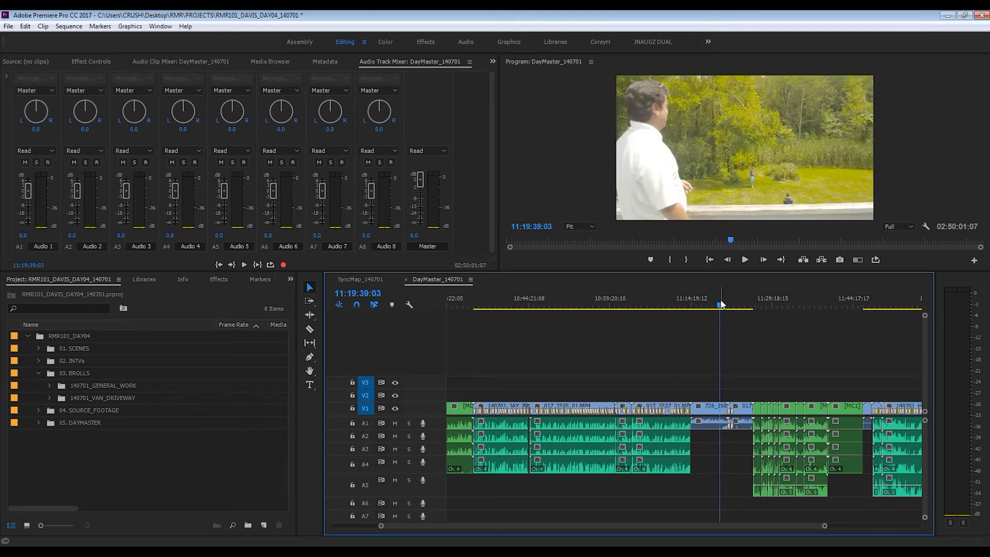
pyautogui.press('=')
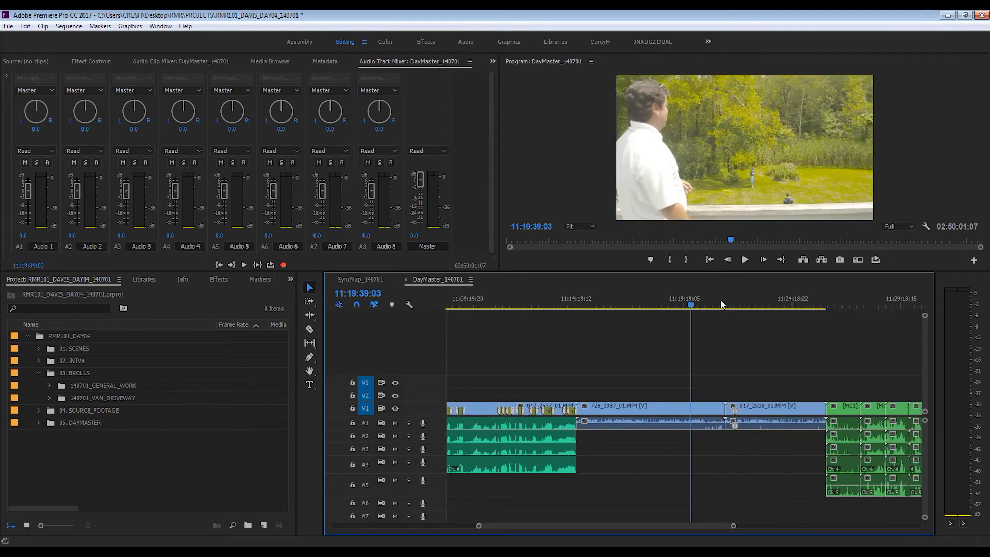
# Step: Create a bin named 140701_FAMILY_MOMENTS inside 03. BROLLS
pyautogui.click(50, 376)
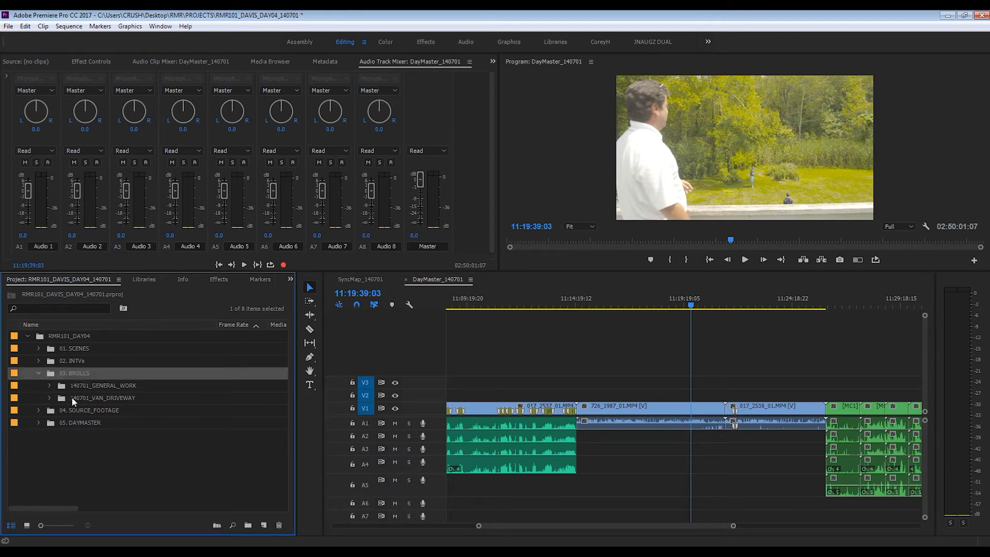
pyautogui.hotkey('ctrl', '/')
pyautogui.write('140')
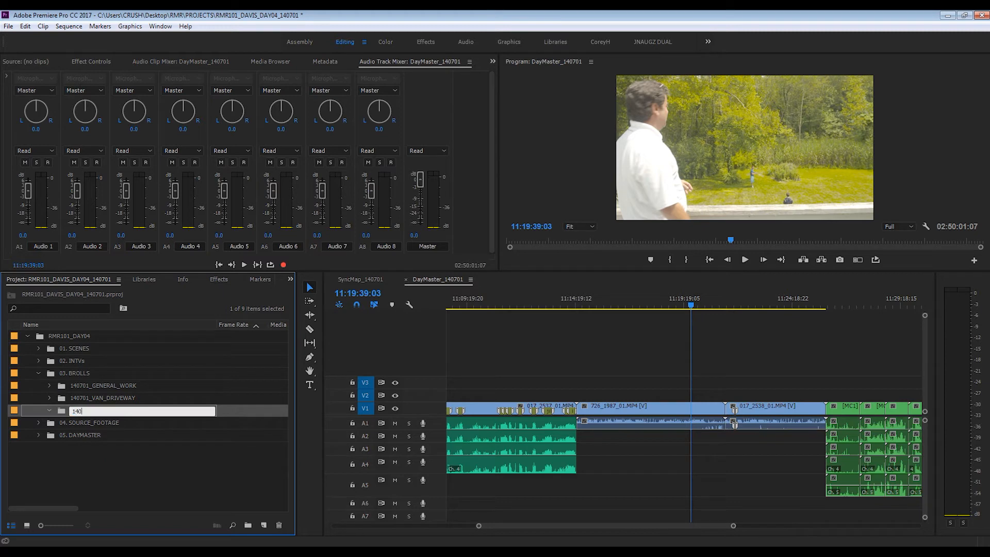
pyautogui.write('70')
pyautogui.write('1_FAMILY_MOMENTS')
# Step: Add the 726_1987_01.MP4 and 017_2538_01.MP4 timeline clips to the 140701_FAMILY_MOMENTS bin and collapse it
pyautogui.click(624, 405)
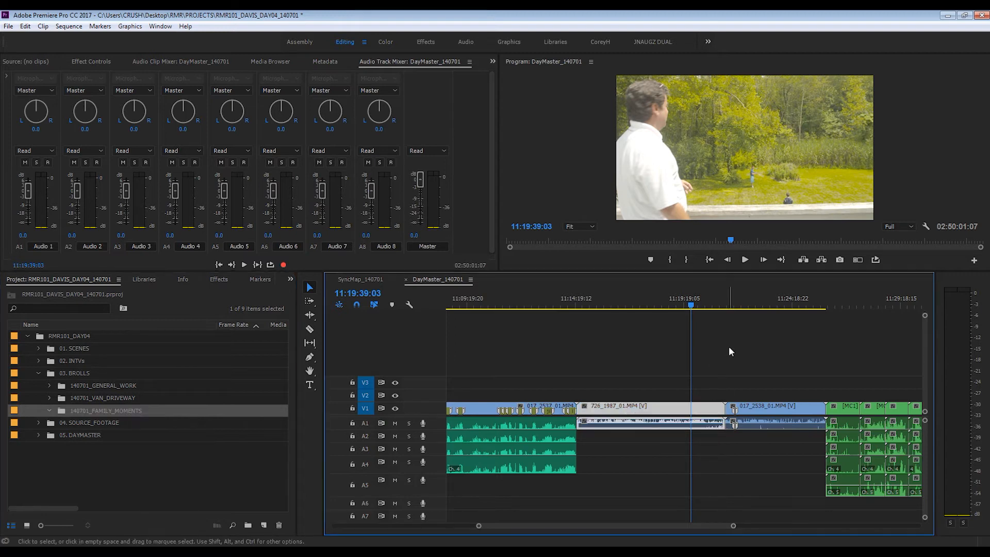
pyautogui.click(730, 350)
pyautogui.press('Down')
pyautogui.moveTo(786, 373); pyautogui.dragTo(690, 410)
pyautogui.moveTo(690, 409); pyautogui.dragTo(88, 412)
pyautogui.click(50, 411)
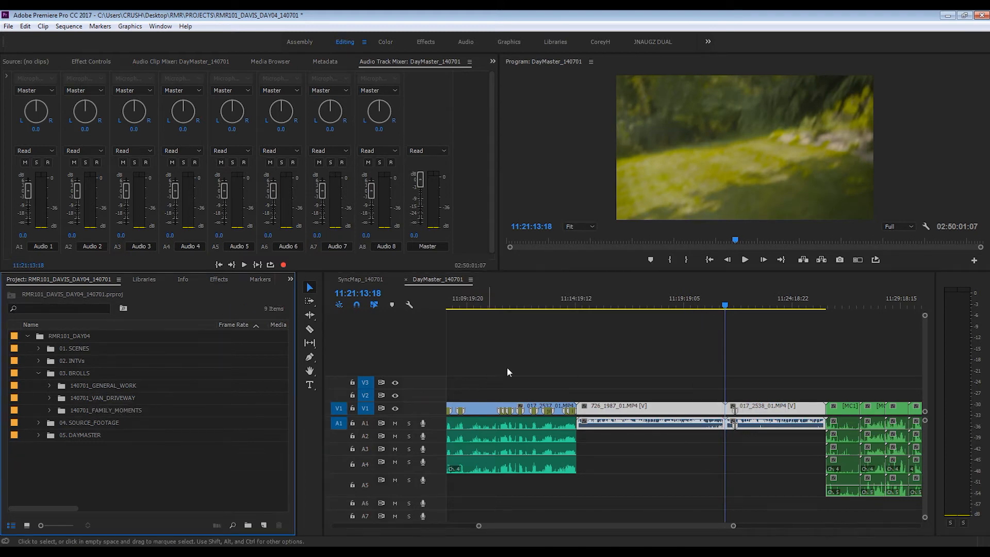
# Step: Step through the edits past the multicam scenes to the start of the next unsorted clip, 017_2552_01.MP4
pyautogui.click(540, 347)
pyautogui.press('-')
pyautogui.press('-')
pyautogui.press('-')
pyautogui.press('Down')
pyautogui.press('Down')
pyautogui.press('Down')
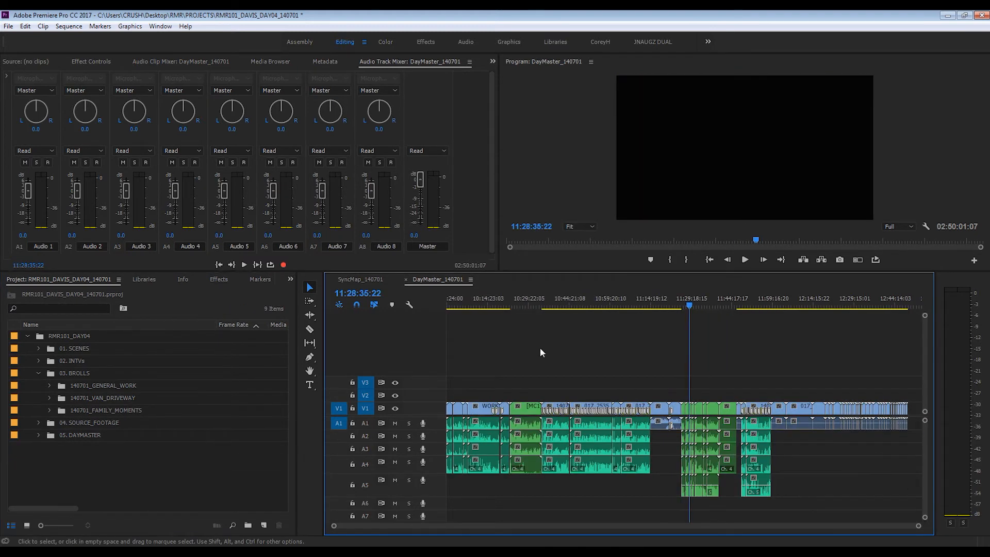
pyautogui.press('=')
pyautogui.press('=')
pyautogui.press('=')
pyautogui.press('Down')
pyautogui.press('Down')
pyautogui.press('Down')
pyautogui.press('Down')
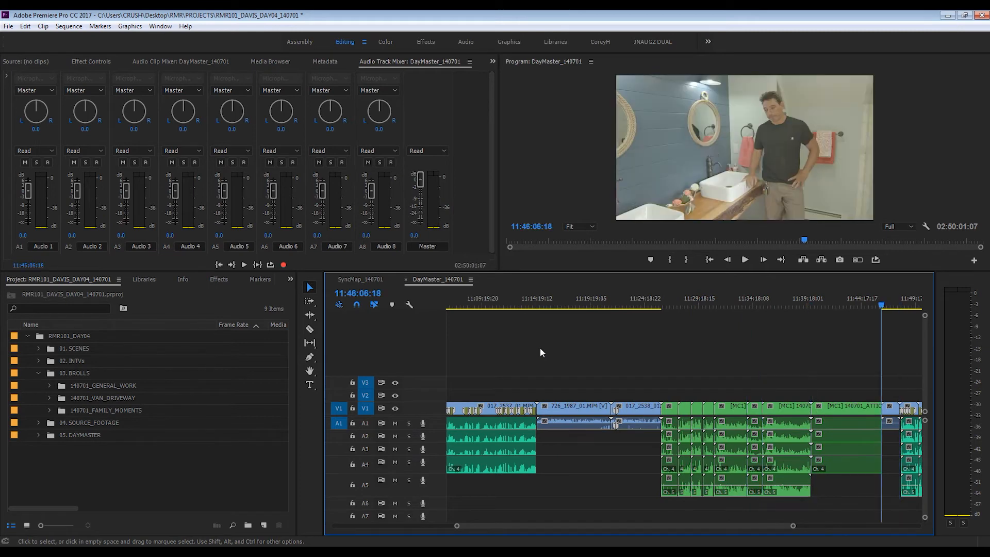
# Step: Play and scrub through 017_2552_01.MP4 to check what it shows
pyautogui.press('=')
pyautogui.press('=')
pyautogui.press('=')
pyautogui.press('space')
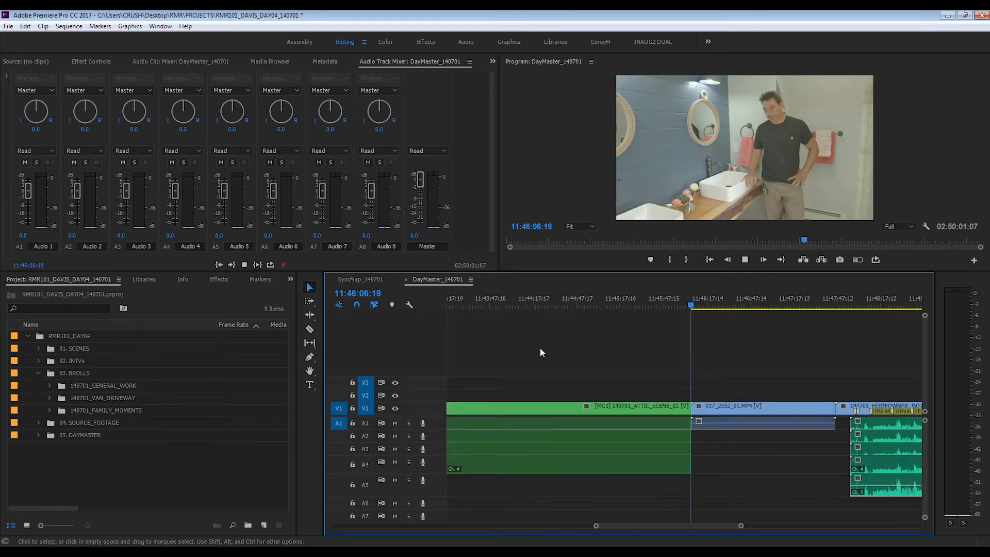
pyautogui.moveTo(726, 312); pyautogui.dragTo(803, 296)
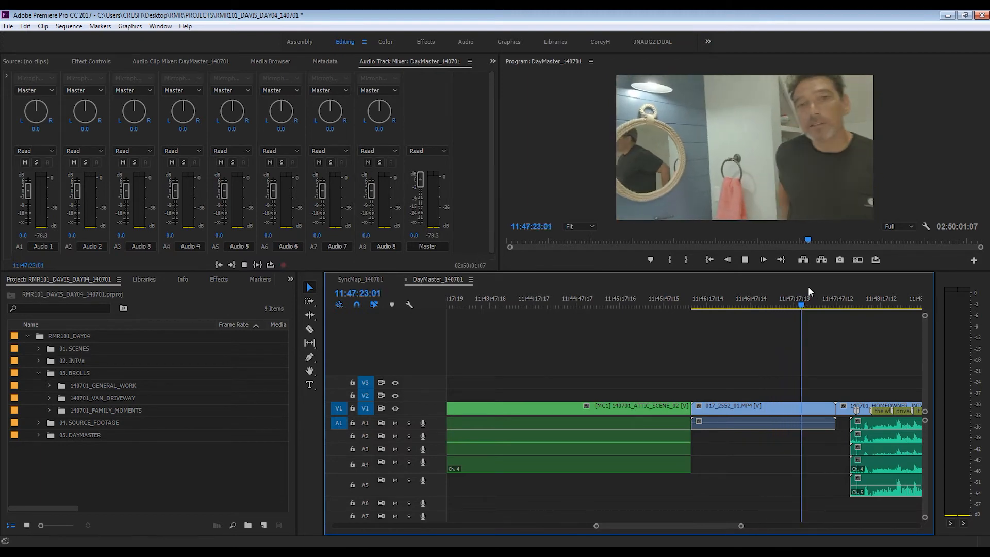
# Step: Mark the whole 017_2552_01.MP4 clip with in and out points and extract it from the sequence, closing the gap
pyautogui.click(821, 303)
pyautogui.press('Up')
pyautogui.press('i')
pyautogui.press('Down')
pyautogui.press('o')
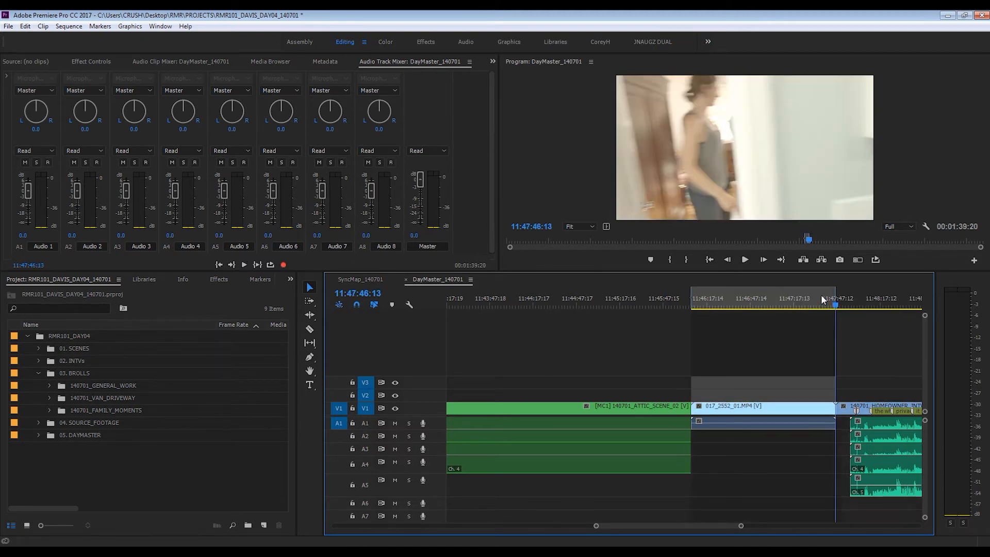
pyautogui.press("'")
# Step: Step past the homeowner interviews to 017_2553_01.MP4 and scrub through that clip to check what it shows
pyautogui.press('-')
pyautogui.press('-')
pyautogui.press('space')
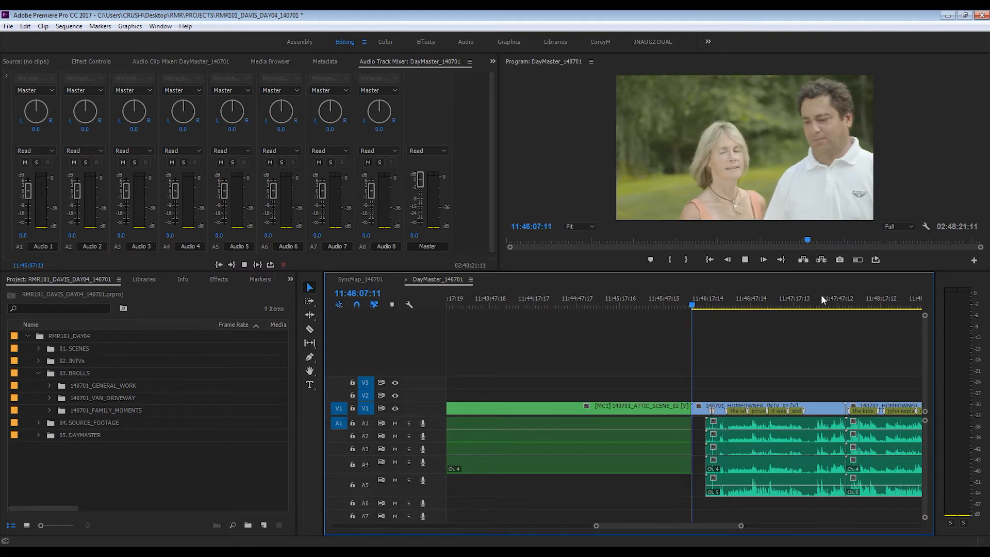
pyautogui.press('Down')
pyautogui.press('Down')
pyautogui.press('Down')
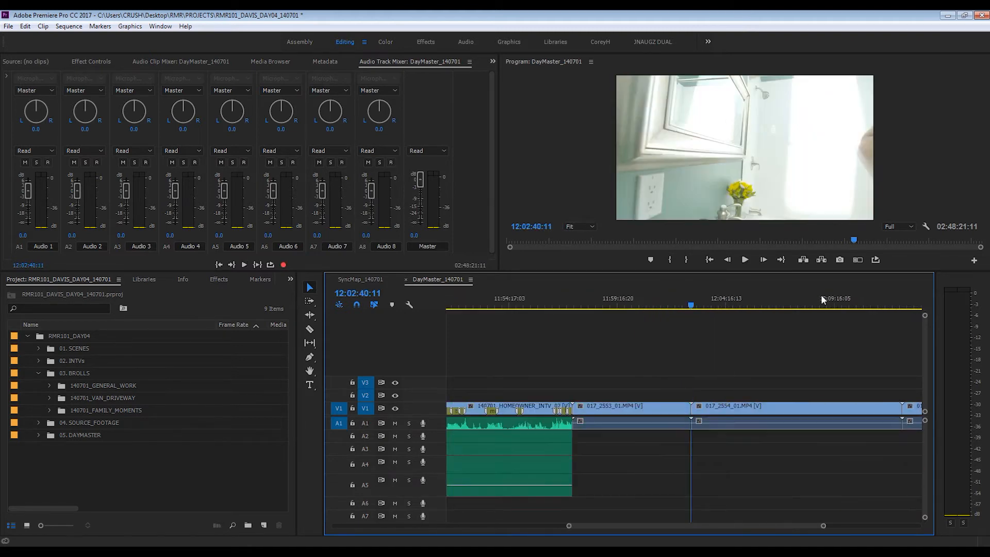
pyautogui.press('=')
pyautogui.press('Up')
pyautogui.press('-')
pyautogui.press('-')
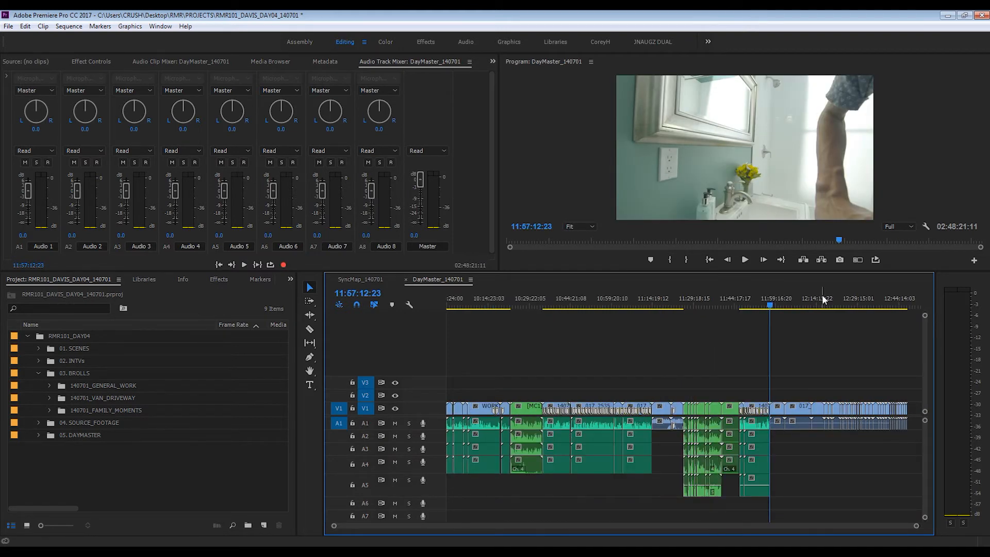
pyautogui.press('=')
pyautogui.press('=')
pyautogui.moveTo(707, 305); pyautogui.dragTo(844, 327)
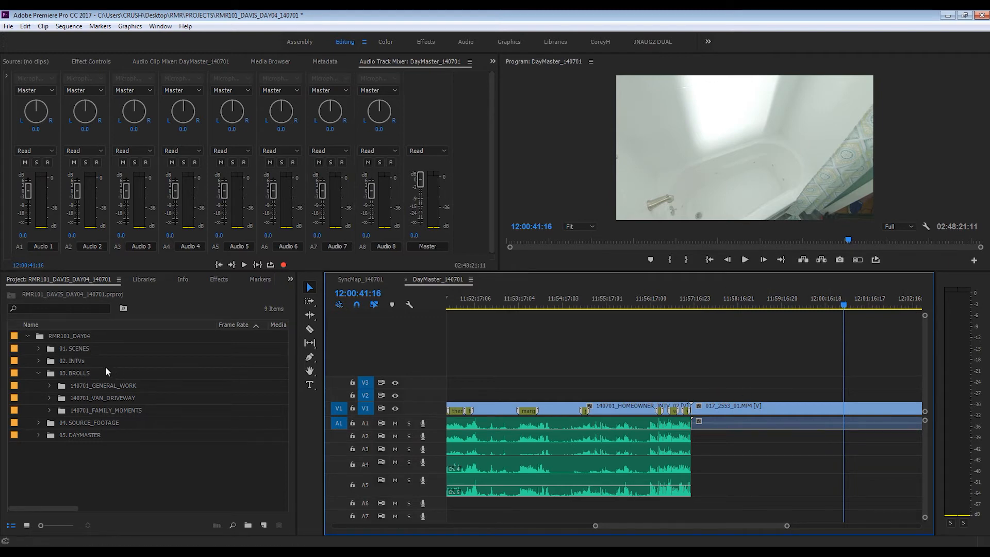
# Step: Create a bin named 140701_BATHROOM_BEAUTIES inside 03. BROLLS
pyautogui.click(54, 377)
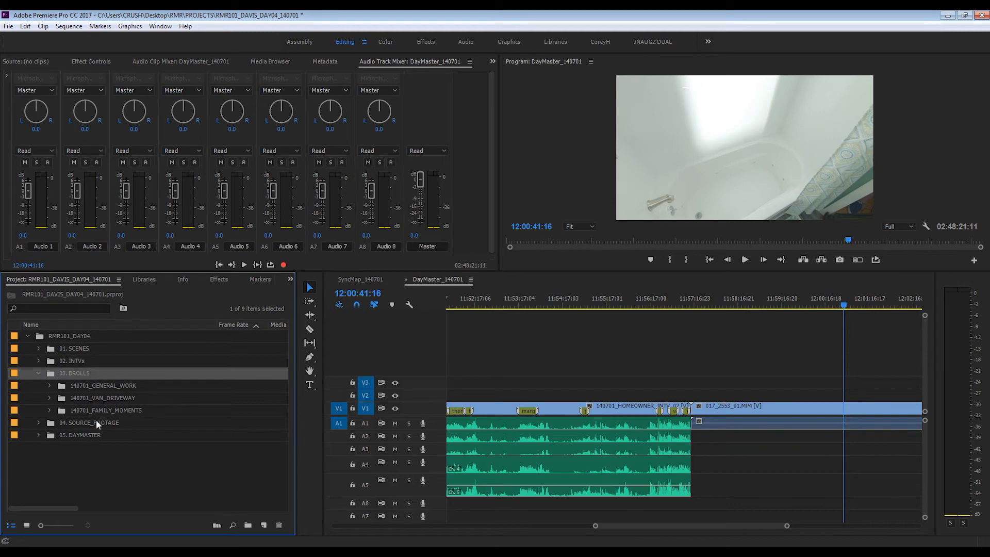
pyautogui.hotkey('ctrl', 'b')
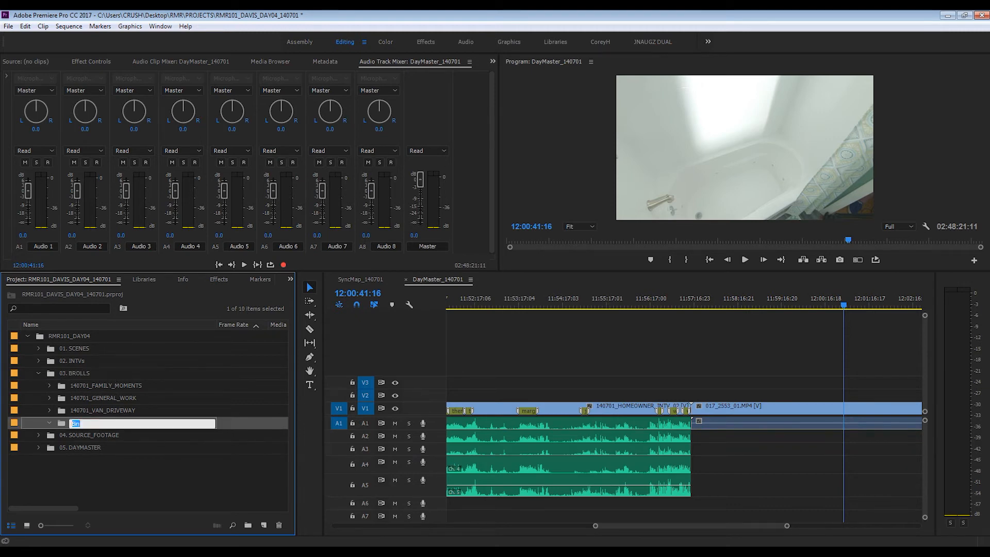
pyautogui.write('140701_BATHROOM_BEAUTIES')
# Step: Step through and preview the clips following 017_2553_01.MP4 to see which ones show the bathroom
pyautogui.click(811, 412)
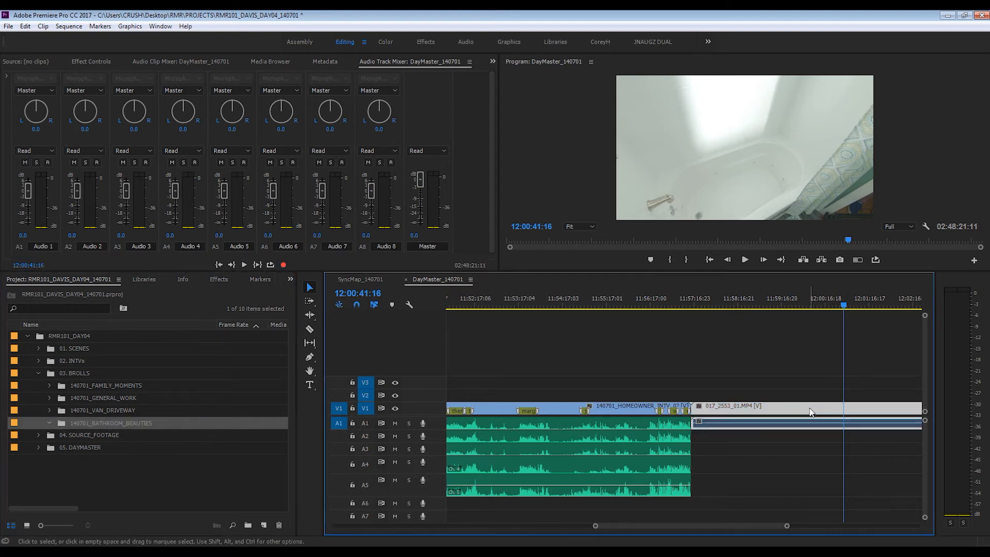
pyautogui.press('-')
pyautogui.press('-')
pyautogui.press('Down')
pyautogui.press('Down')
pyautogui.press('Down')
pyautogui.press('Down')
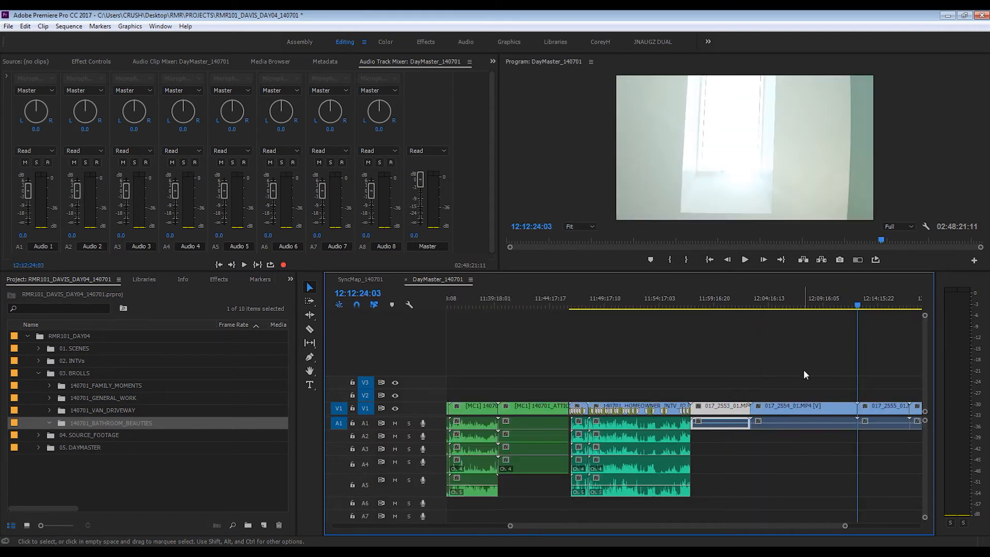
pyautogui.press('Down')
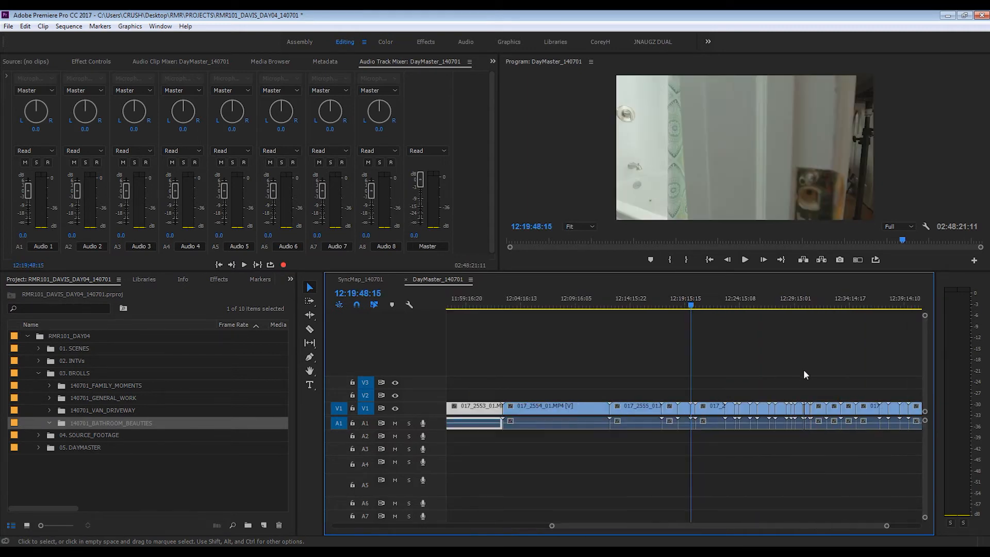
pyautogui.press('space')
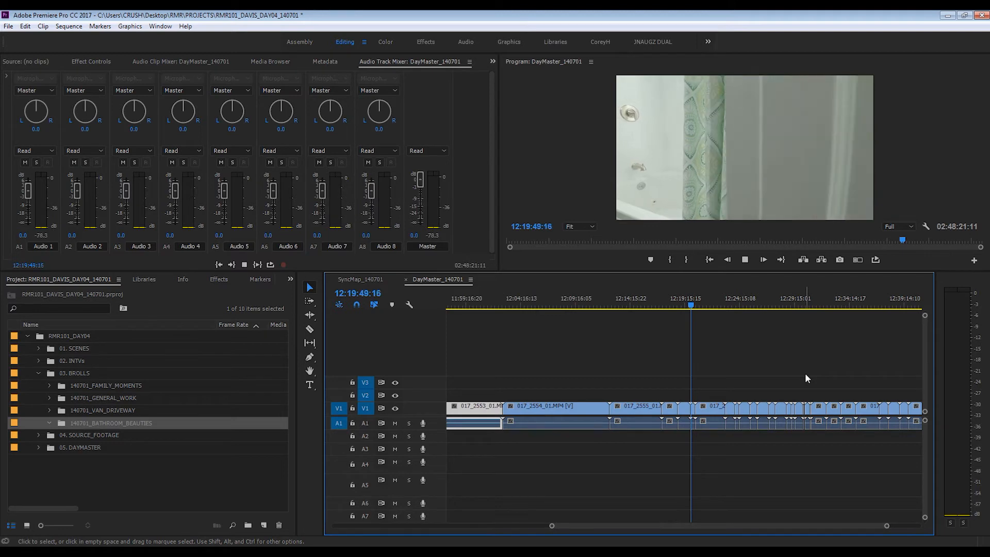
pyautogui.press('Down')
pyautogui.press('Down')
pyautogui.press('Down')
pyautogui.press('Down')
pyautogui.press('Down')
pyautogui.press('Down')
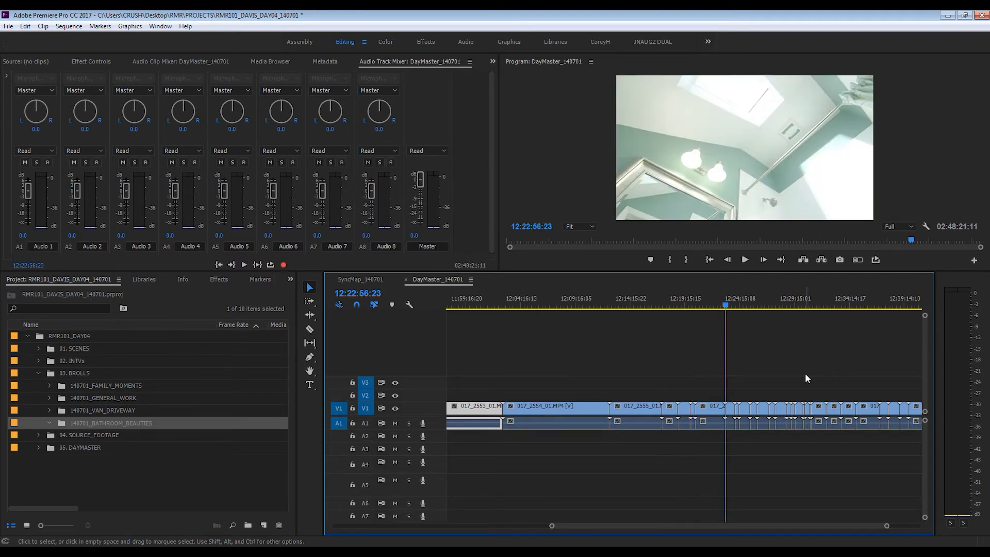
pyautogui.press('Down')
pyautogui.press('Down')
pyautogui.press('Down')
pyautogui.press('Down')
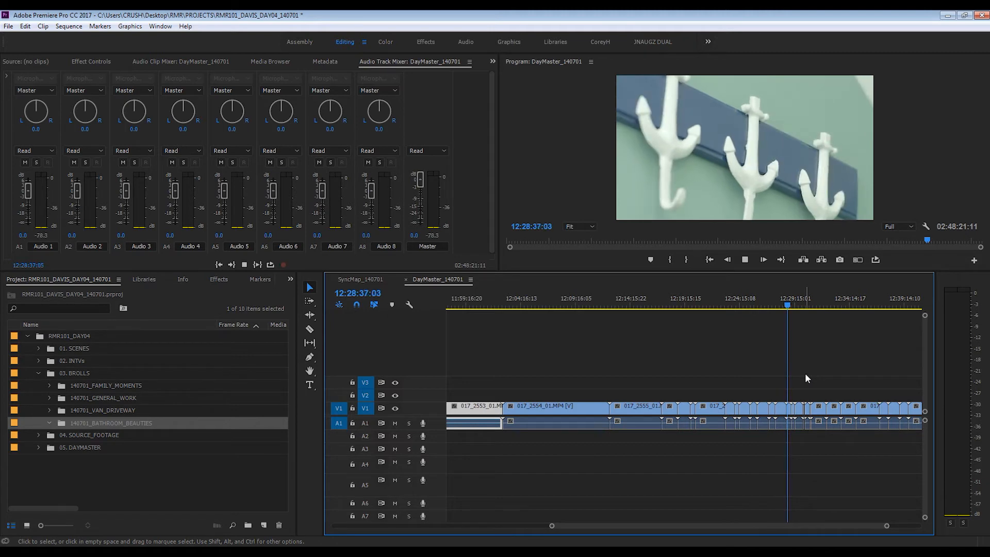
pyautogui.press('Down')
pyautogui.press('Down')
pyautogui.press('Down')
pyautogui.press('Down')
pyautogui.press('Down')
pyautogui.press('Down')
pyautogui.press('Down')
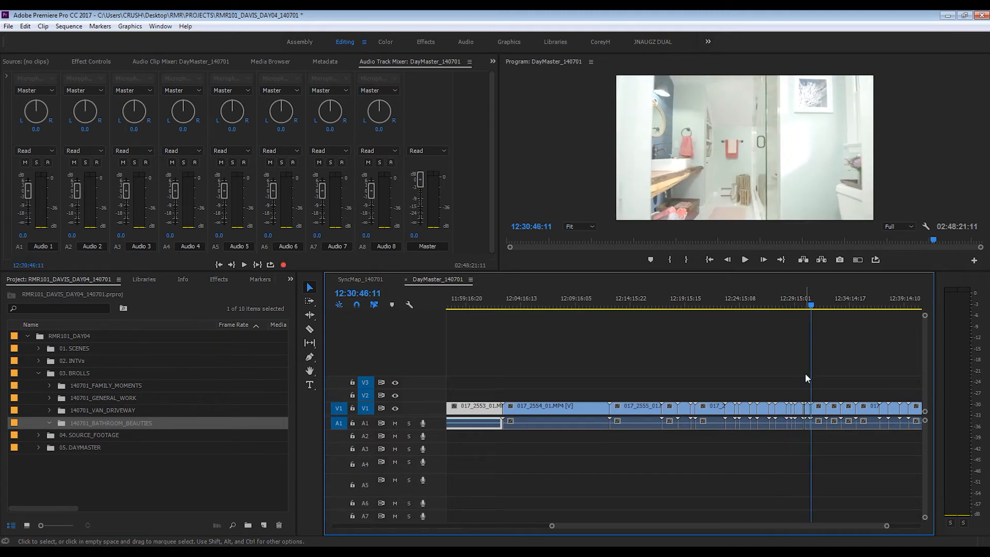
# Step: Step through the later clips around 017_2584_01.MP4 to find where the continuous bathroom footage ends
pyautogui.press('Down')
pyautogui.press('Down')
pyautogui.press('Down')
pyautogui.press('Up')
pyautogui.press('Up')
pyautogui.press('Up')
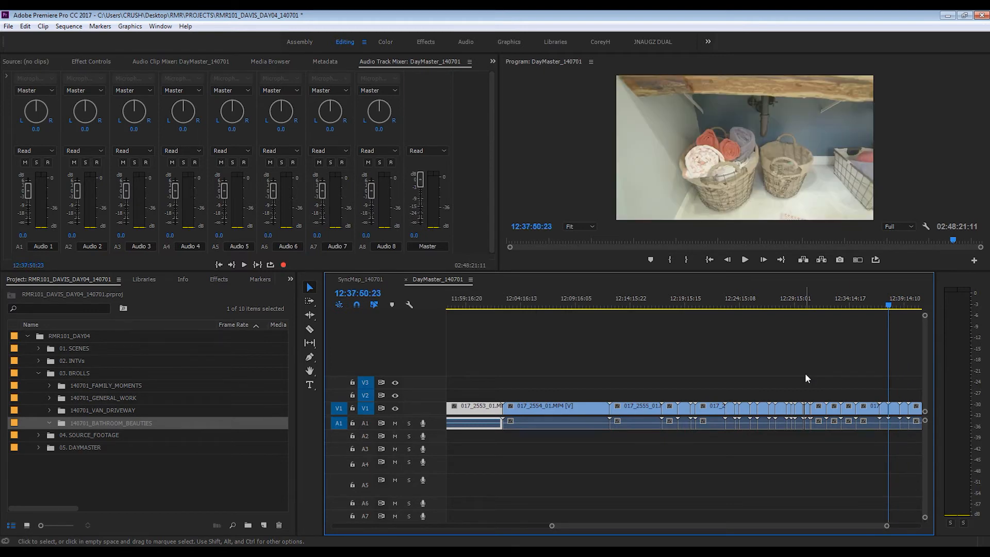
pyautogui.press('=')
pyautogui.press('Down')
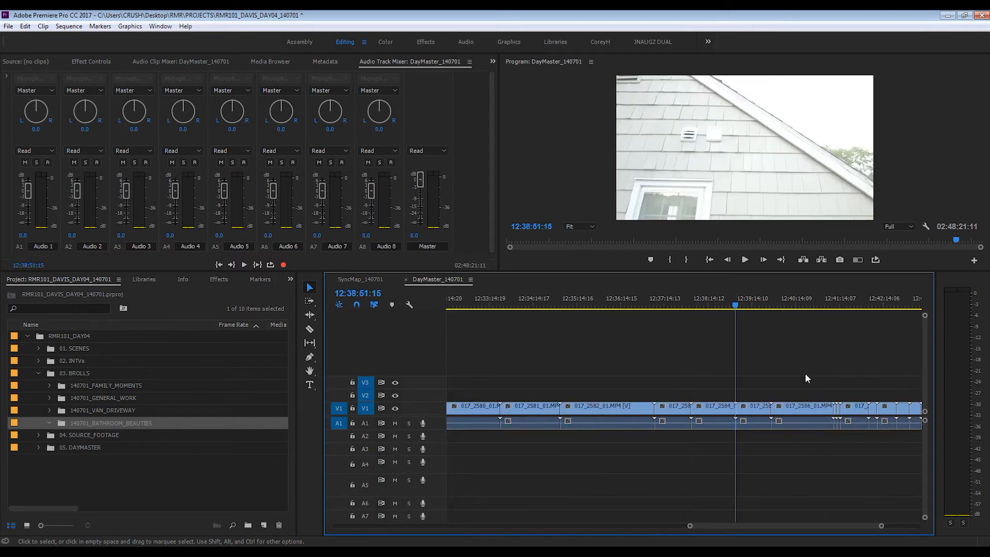
pyautogui.press('Up')
pyautogui.press('-')
pyautogui.press('-')
pyautogui.press('-')
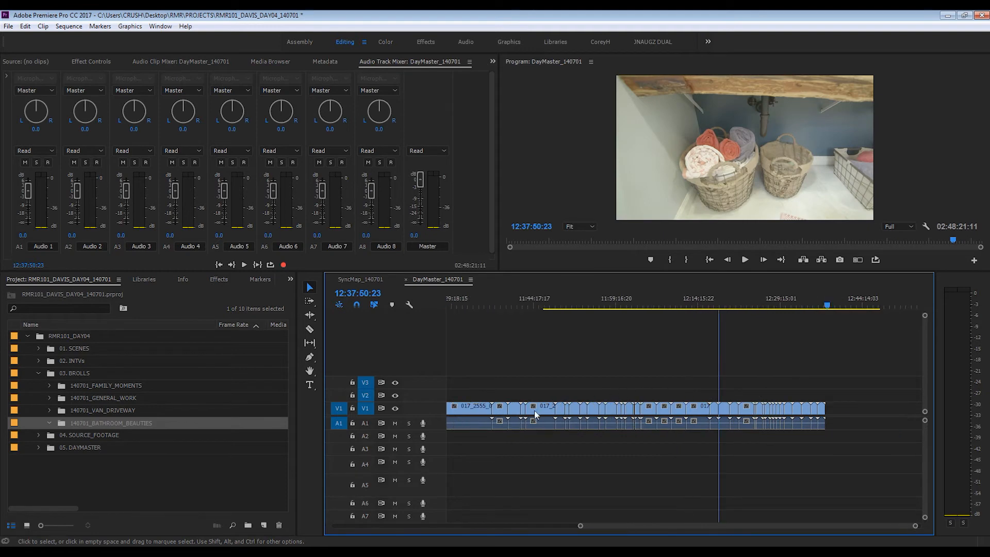
# Step: Add the timeline clips from 017_2553_01.MP4 through 017_2584_01.MP4 to the 140701_BATHROOM_BEAUTIES bin and collapse it
pyautogui.moveTo(623, 397); pyautogui.dragTo(835, 440)
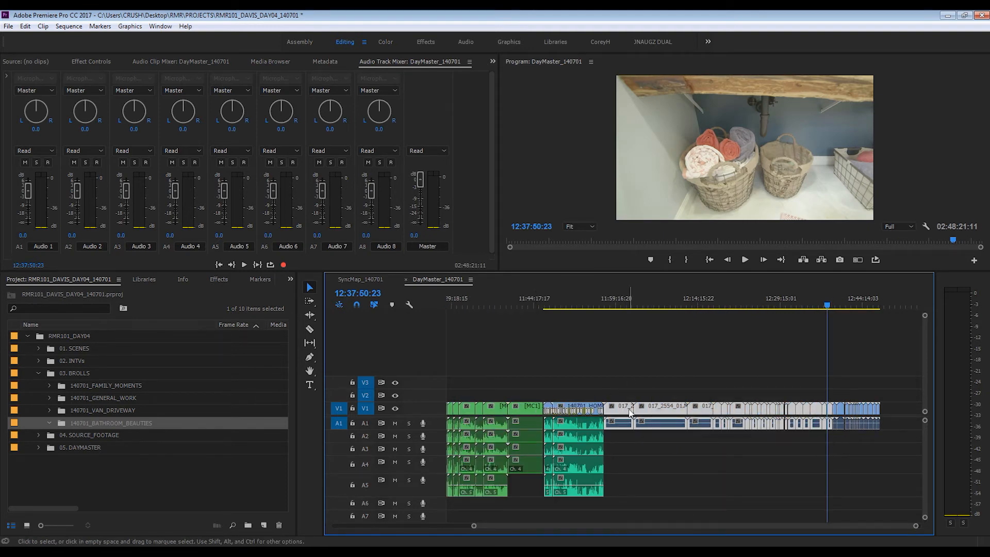
pyautogui.moveTo(630, 410); pyautogui.dragTo(107, 422)
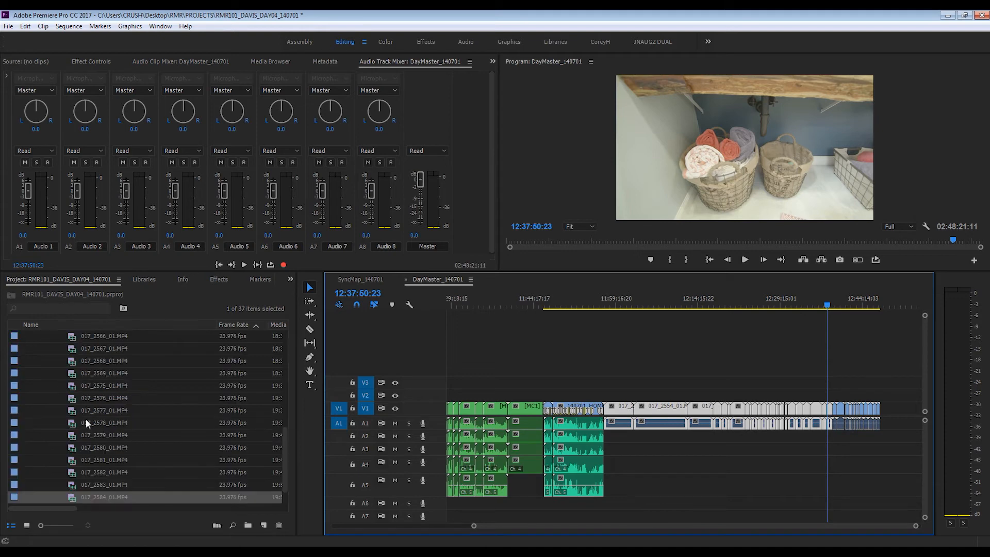
pyautogui.scroll(5, 85, 419)
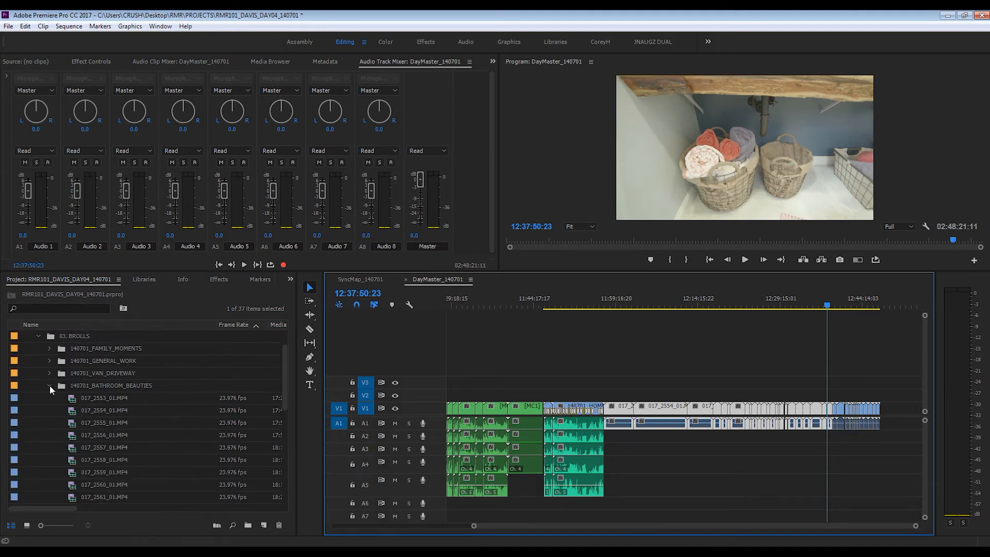
pyautogui.click(49, 385)
pyautogui.click(886, 351)
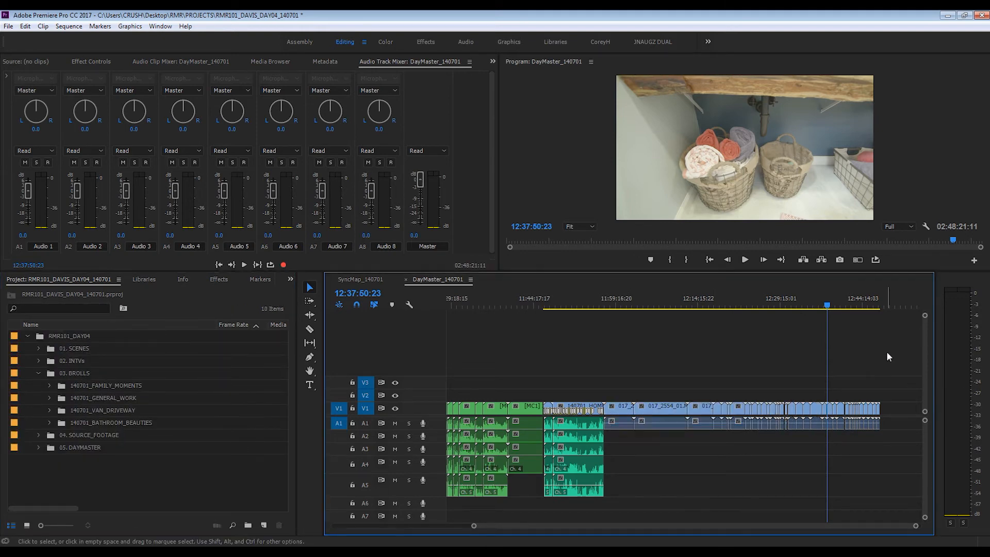
# Step: Create a bin named 140701_EXTERIOR_BEAUTIES inside 03. BROLLS and add the exterior clip 017_2585_01.MP4 to it
pyautogui.press('=')
pyautogui.press('=')
pyautogui.press('=')
pyautogui.press('Down')
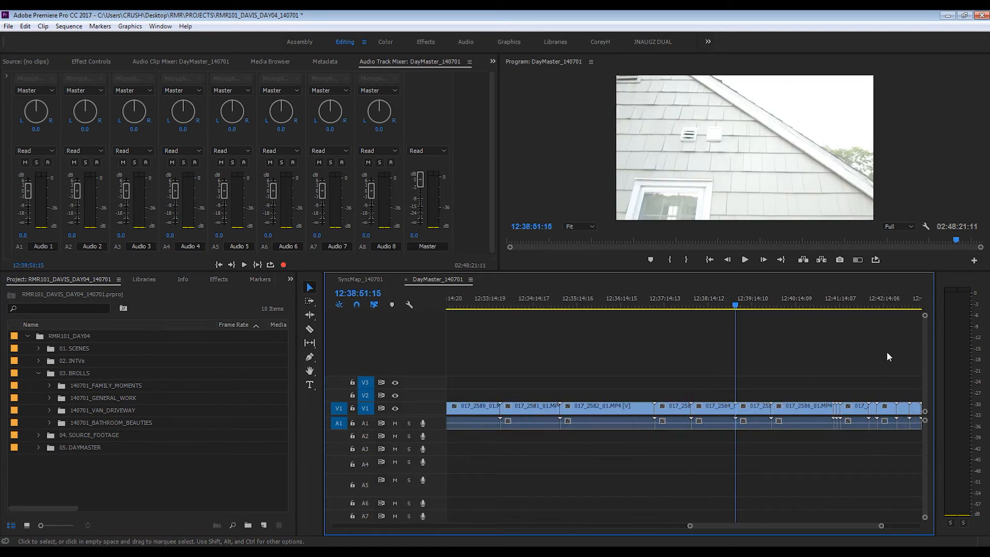
pyautogui.moveTo(742, 299); pyautogui.dragTo(753, 301)
pyautogui.press('d')
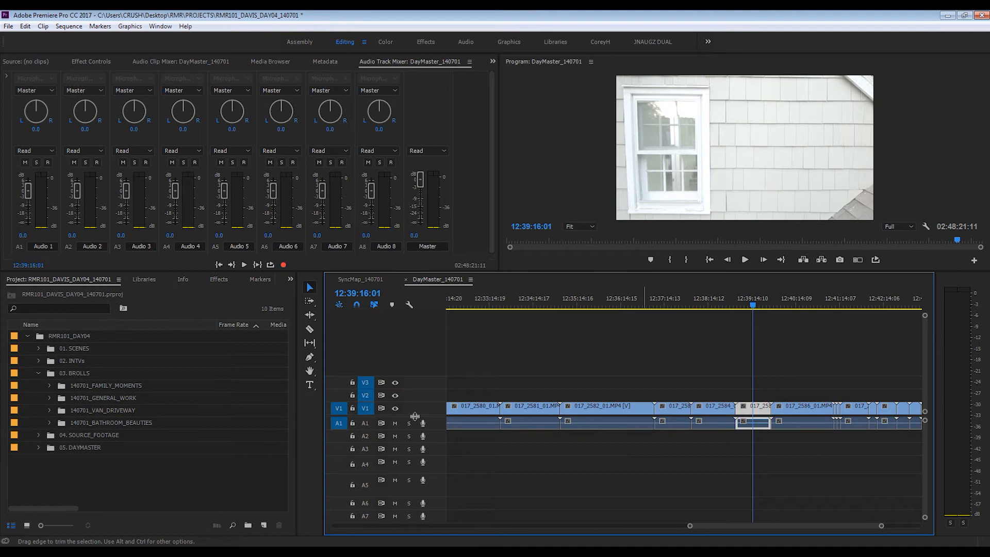
pyautogui.click(64, 372)
pyautogui.hotkey('ctrl', 'b')
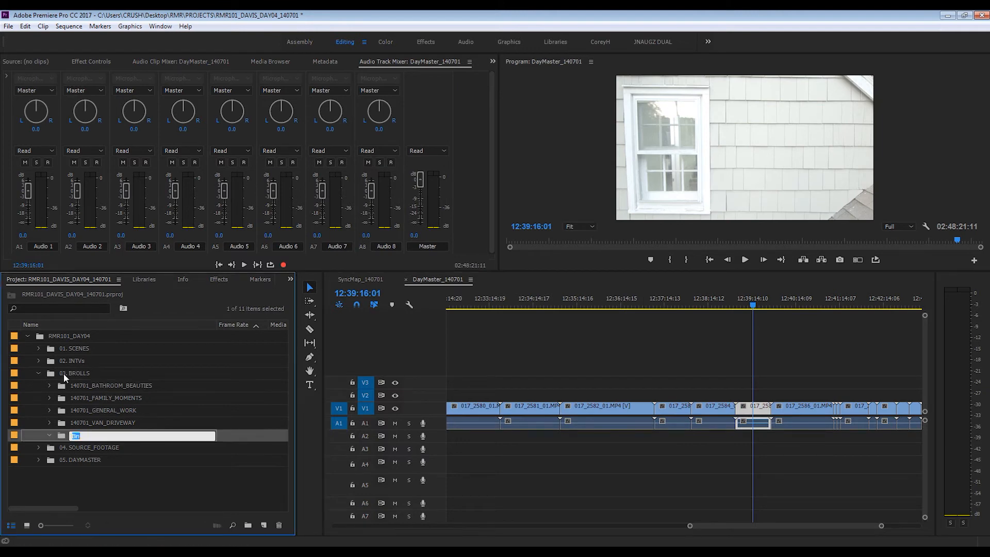
pyautogui.write('140701_EXTERIOR_BEAUTIES')
pyautogui.moveTo(756, 422); pyautogui.dragTo(122, 436)
pyautogui.click(49, 436)
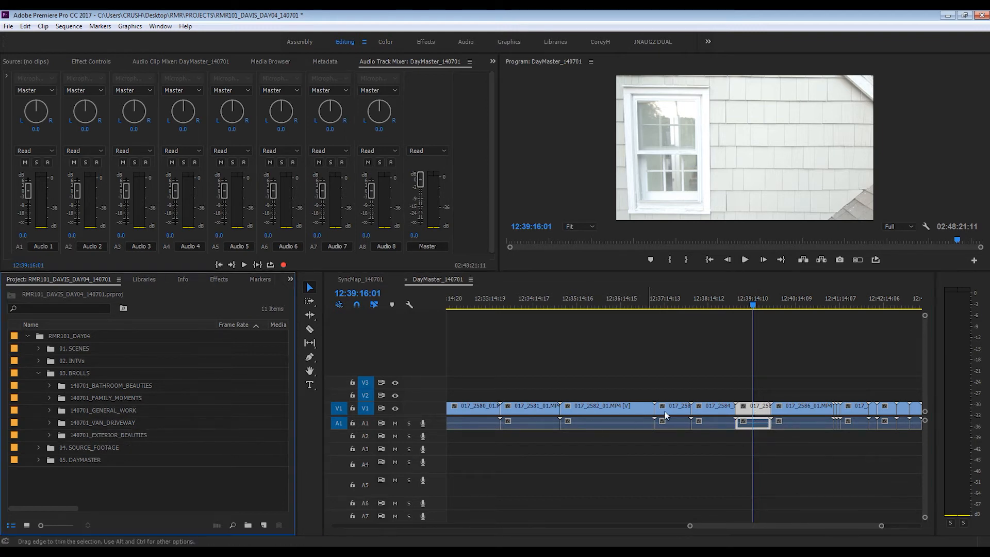
# Step: Add the 017_2586_01.MP4 timeline clip to the 140701_EXTERIOR_BEAUTIES bin
pyautogui.click(820, 351)
pyautogui.press('Down')
pyautogui.click(795, 406)
pyautogui.press('Down')
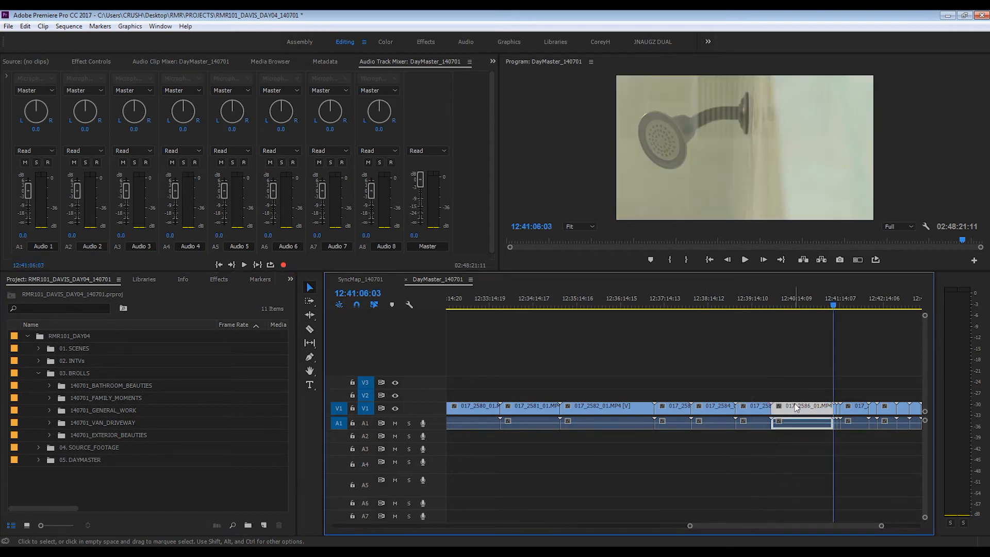
pyautogui.moveTo(796, 407); pyautogui.dragTo(102, 435)
# Step: Step through the short clips after 017_2586_01.MP4 and fast-play part of the footage to check what they show
pyautogui.click(836, 414)
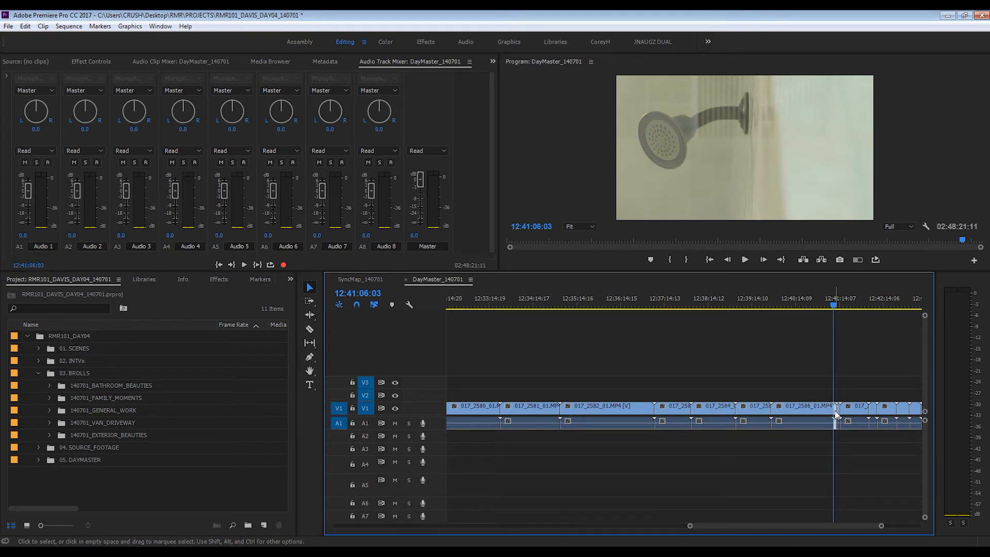
pyautogui.press('=')
pyautogui.press('Down')
pyautogui.press('Down')
pyautogui.press('Down')
pyautogui.press('Down')
pyautogui.press('Down')
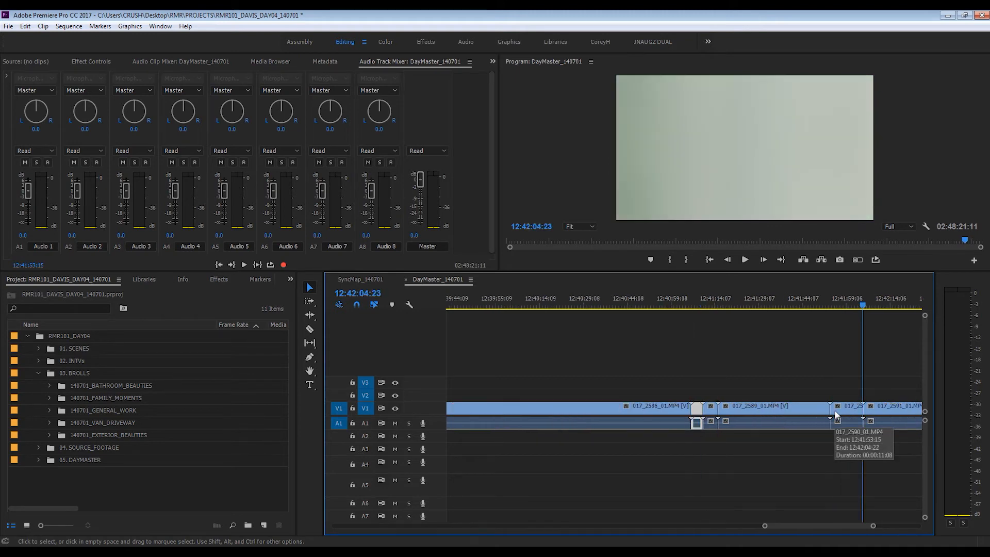
pyautogui.press('Down')
pyautogui.press('Down')
pyautogui.press('Down')
pyautogui.press('Down')
pyautogui.press('-')
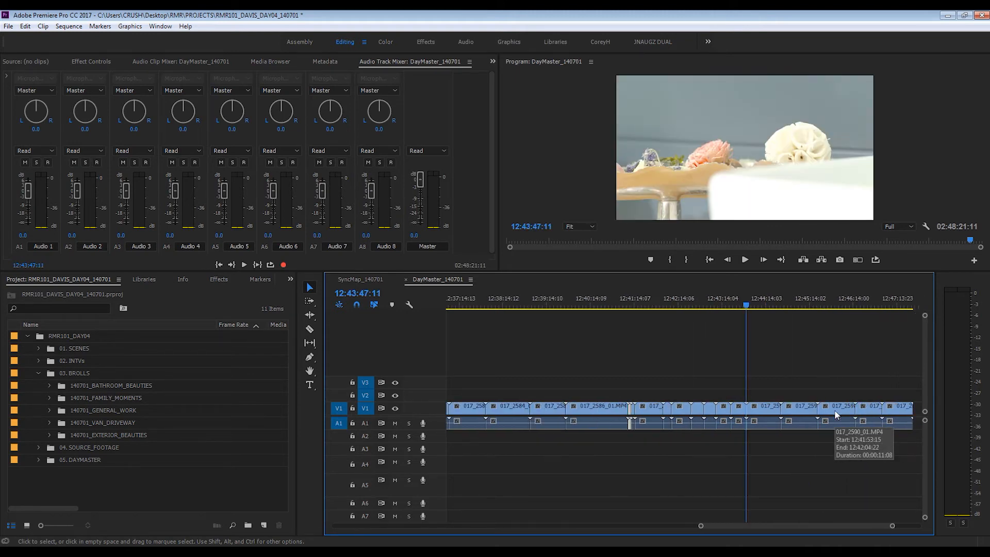
pyautogui.press('l')
pyautogui.press('l')
pyautogui.press('l')
pyautogui.press('l')
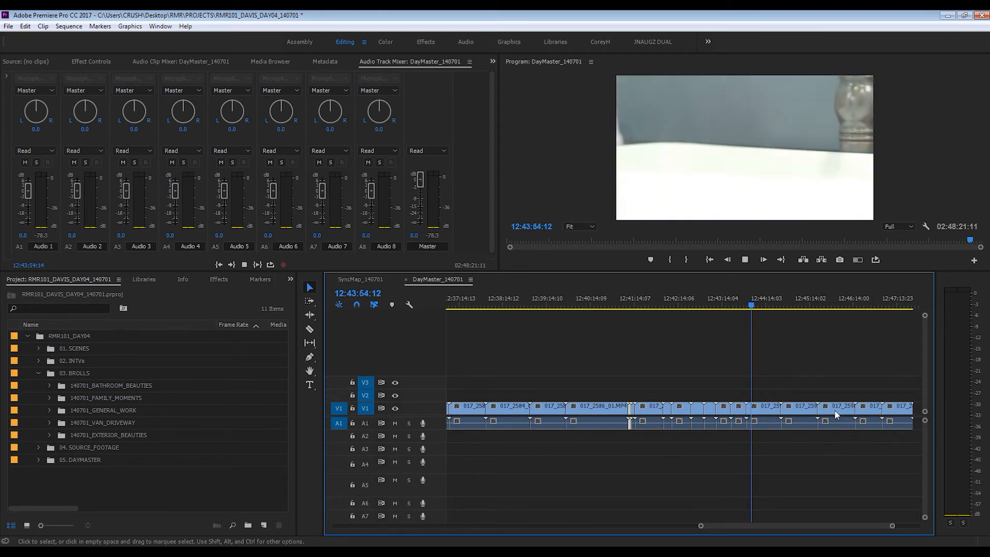
pyautogui.press('k')
# Step: Step to the end of the sequence, then return to the second-to-last clip and play it to check its content
pyautogui.press('Down')
pyautogui.press('Down')
pyautogui.press('Down')
pyautogui.press('Down')
pyautogui.press('Down')
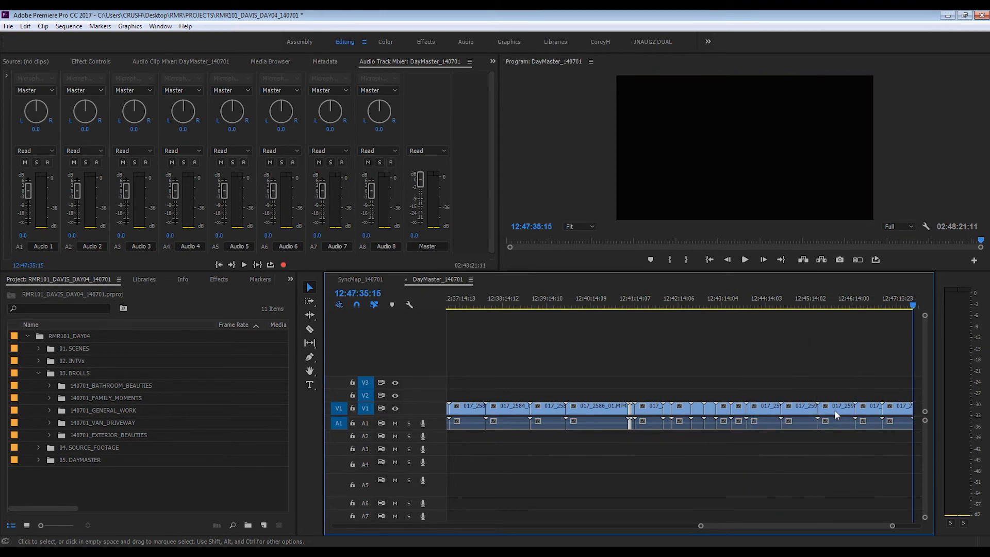
pyautogui.press('Up')
pyautogui.press('Up')
pyautogui.press('l')
pyautogui.press('l')
pyautogui.press('l')
pyautogui.press('l')
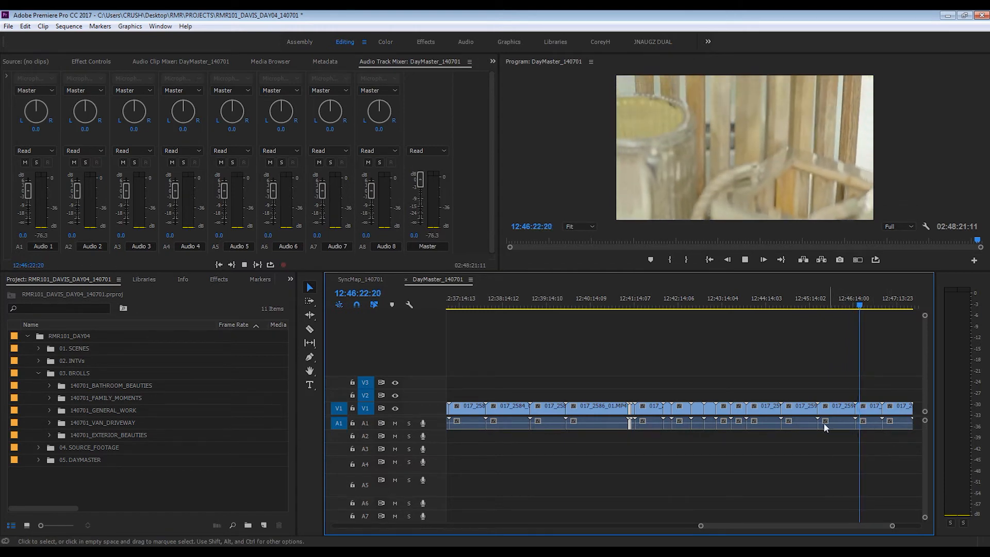
pyautogui.press('k')
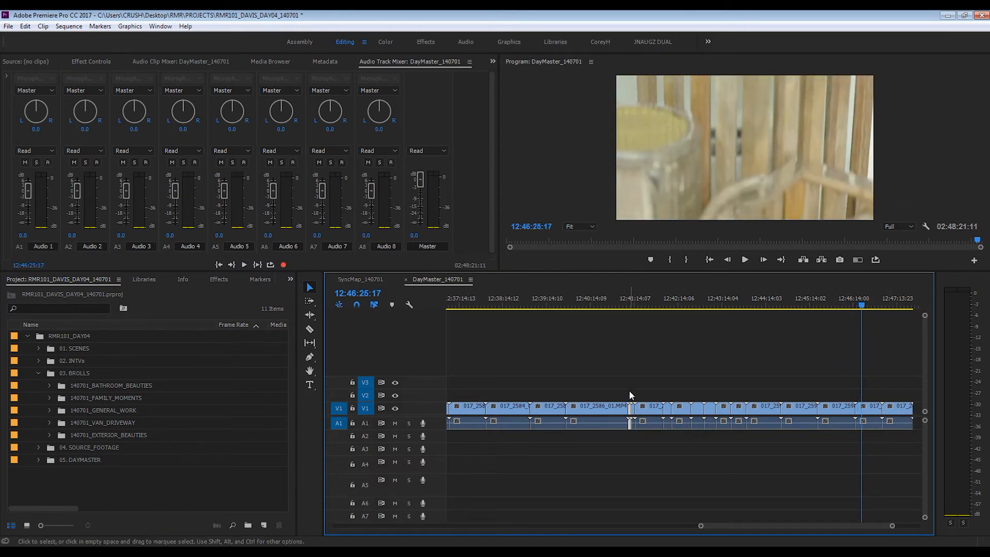
# Step: Add the remaining bathroom clips after 017_2586_01.MP4 to the 140701_BATHROOM_BEAUTIES bin
pyautogui.moveTo(629, 391); pyautogui.dragTo(105, 389)
pyautogui.click(720, 335)
# Step: Play into the last clip of the sequence to check what it shows
pyautogui.press('space')
pyautogui.press('-')
pyautogui.press('-')
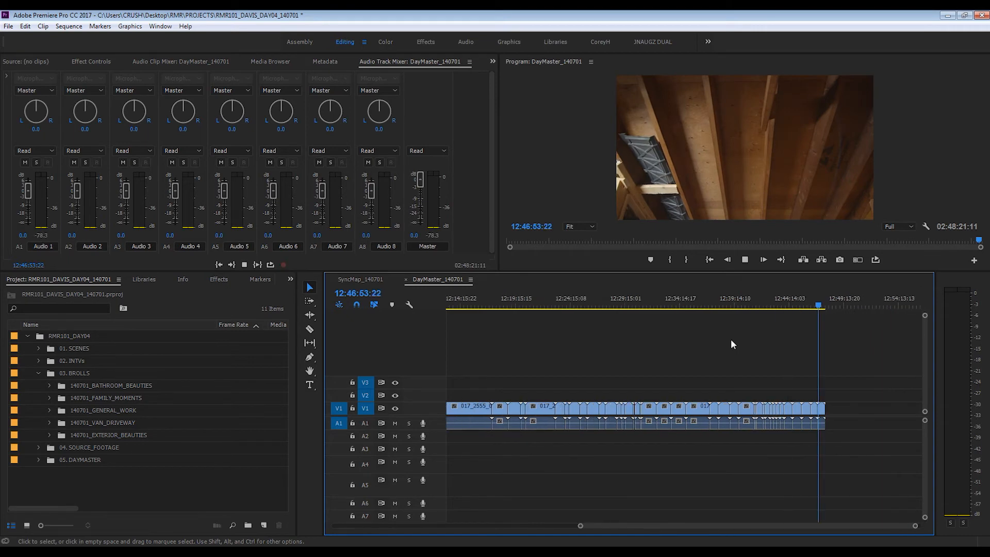
pyautogui.press('space')
pyautogui.press('=')
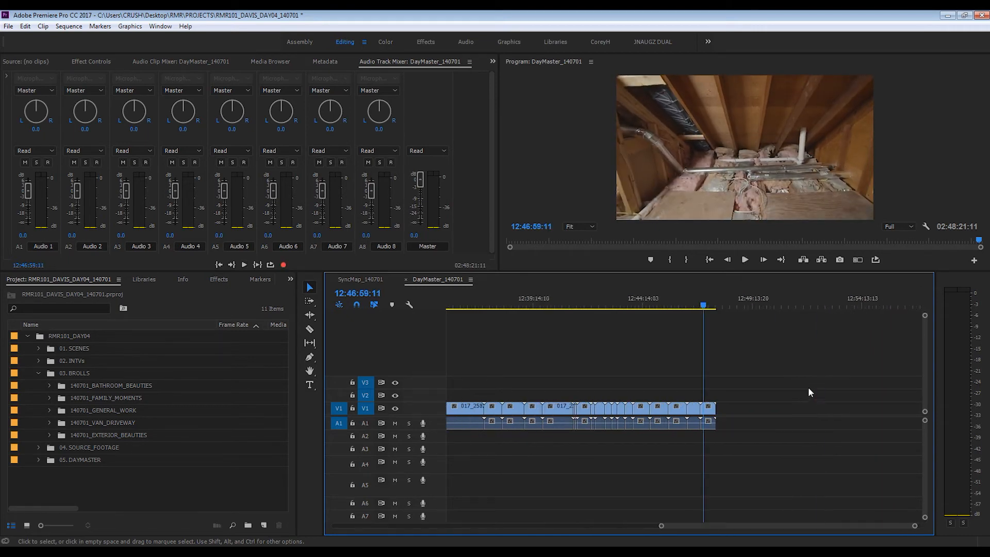
# Step: Create a bin named 140701_ATTIC_EOD in 03. BROLLS and add the day master's last clip, 017_2600_01.MP4, to it
pyautogui.press('=')
pyautogui.press('d')
pyautogui.click(61, 372)
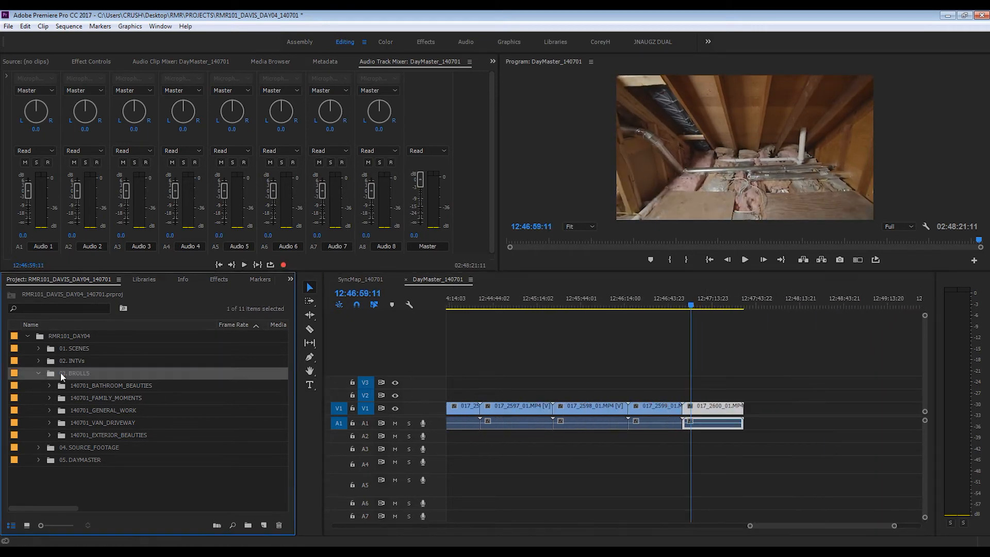
pyautogui.hotkey('ctrl', '/')
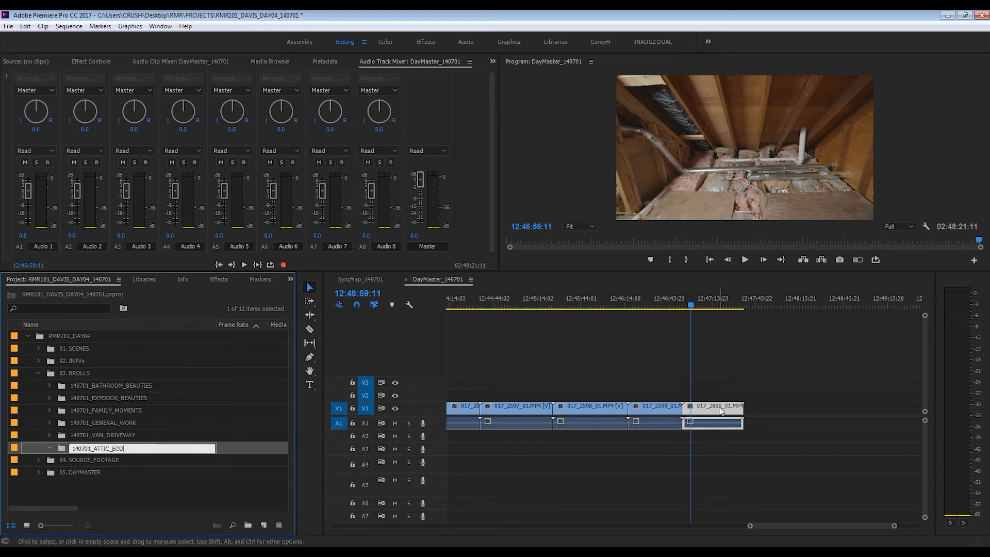
pyautogui.click(721, 410)
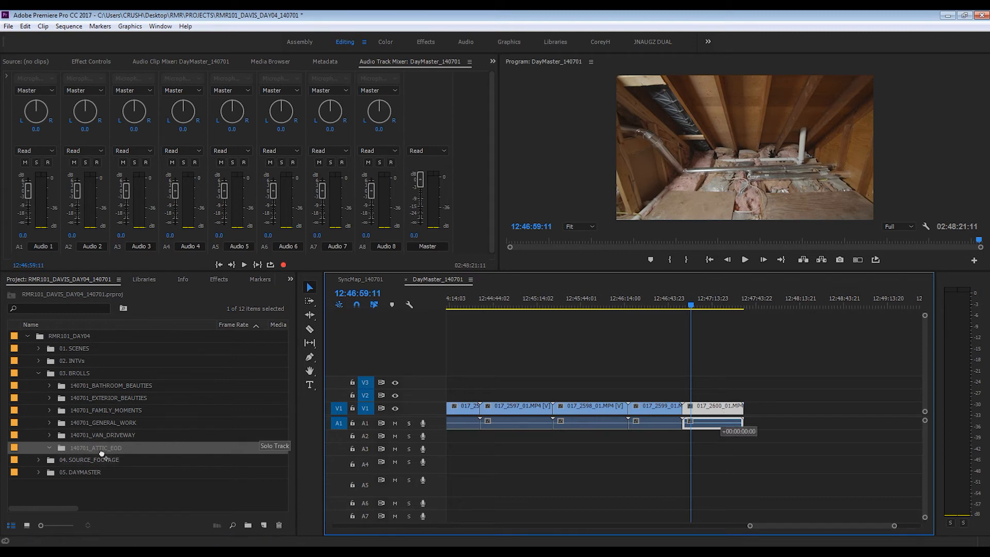
pyautogui.moveTo(102, 453); pyautogui.dragTo(102, 454)
# Step: Go back to the attic scene in the day master, around 10:29:22:03, to check its footage
pyautogui.press('-')
pyautogui.press('-')
pyautogui.press('-')
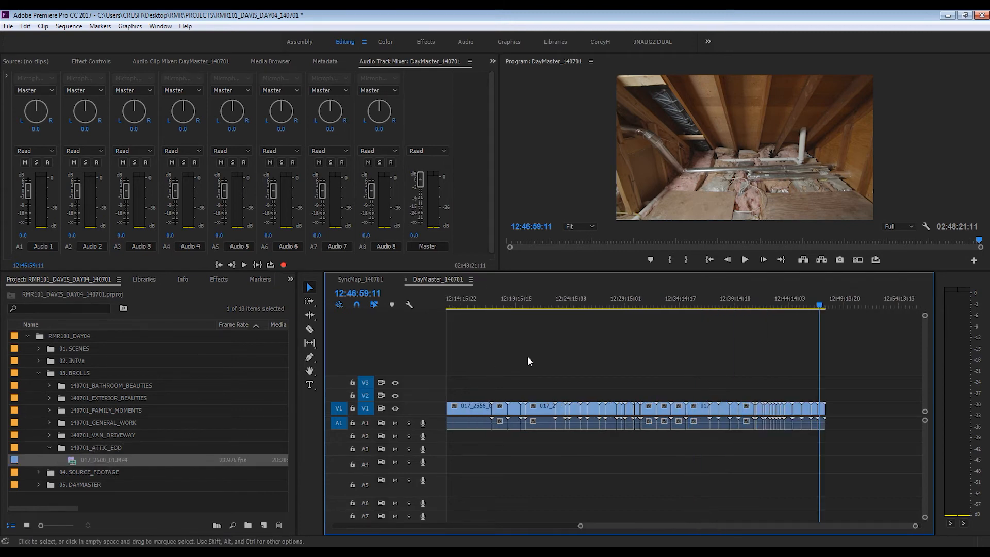
pyautogui.press('-')
pyautogui.press('-')
pyautogui.click(525, 299)
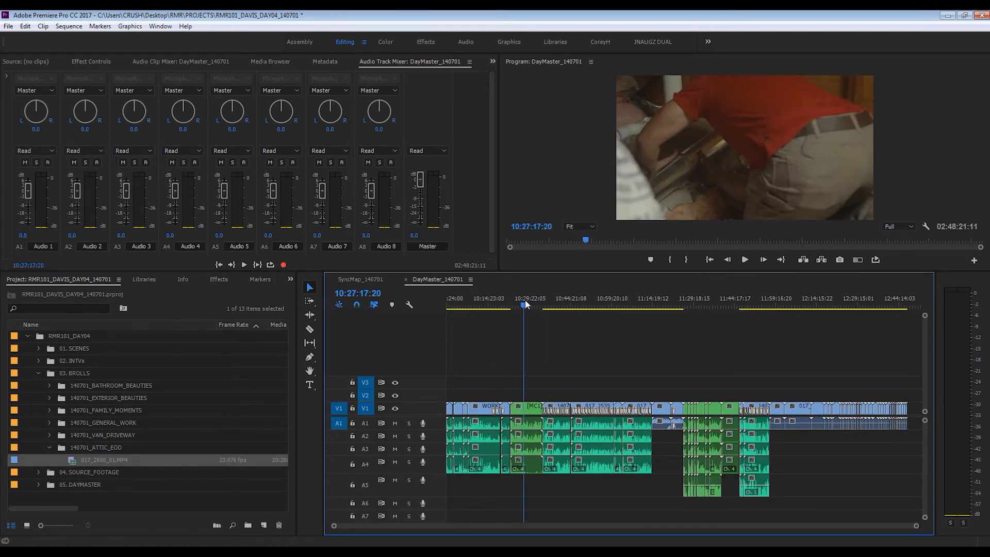
pyautogui.click(528, 299)
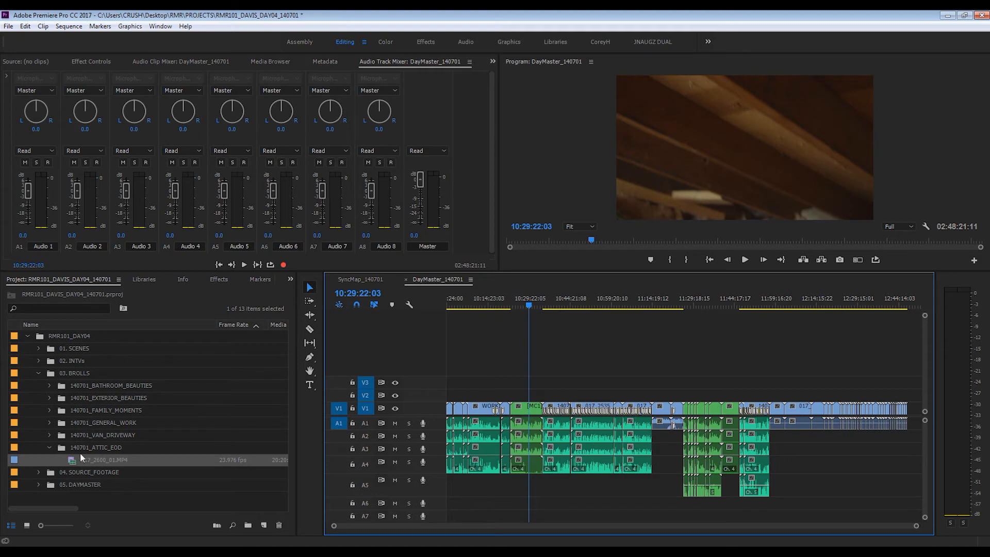
# Step: Open the 140701_ATTIC_SCENE sequence from the 140701_ATTIC bin in 01. SCENES
pyautogui.click(37, 348)
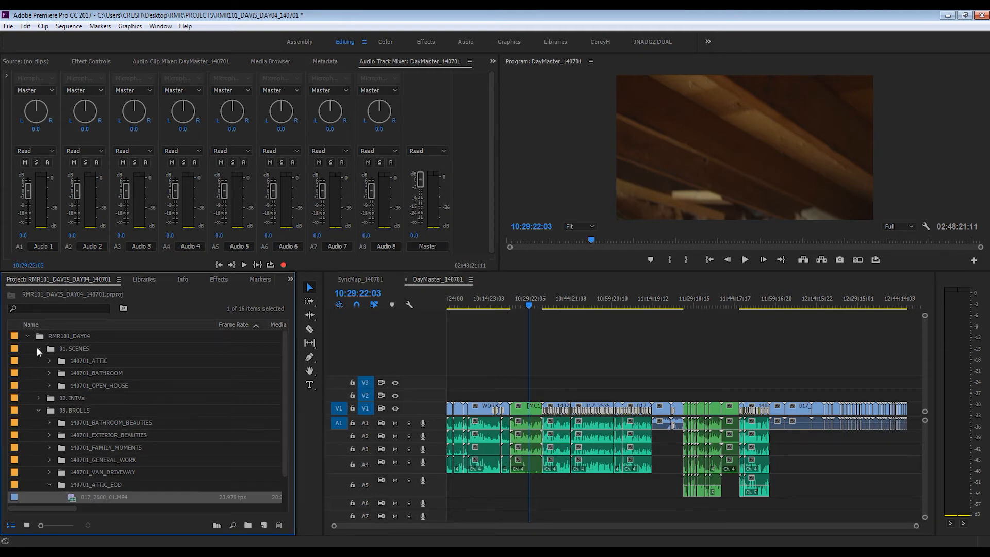
pyautogui.click(48, 358)
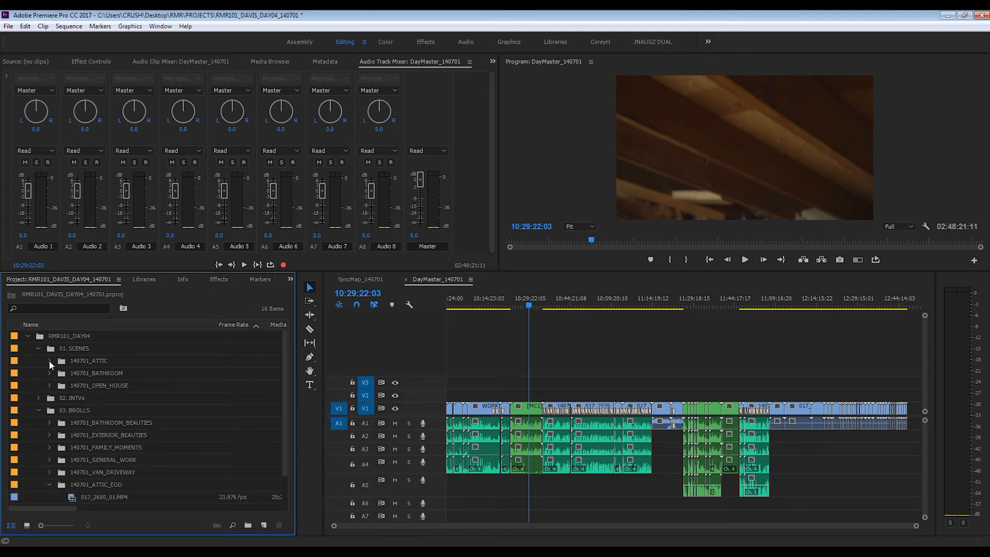
pyautogui.click(49, 361)
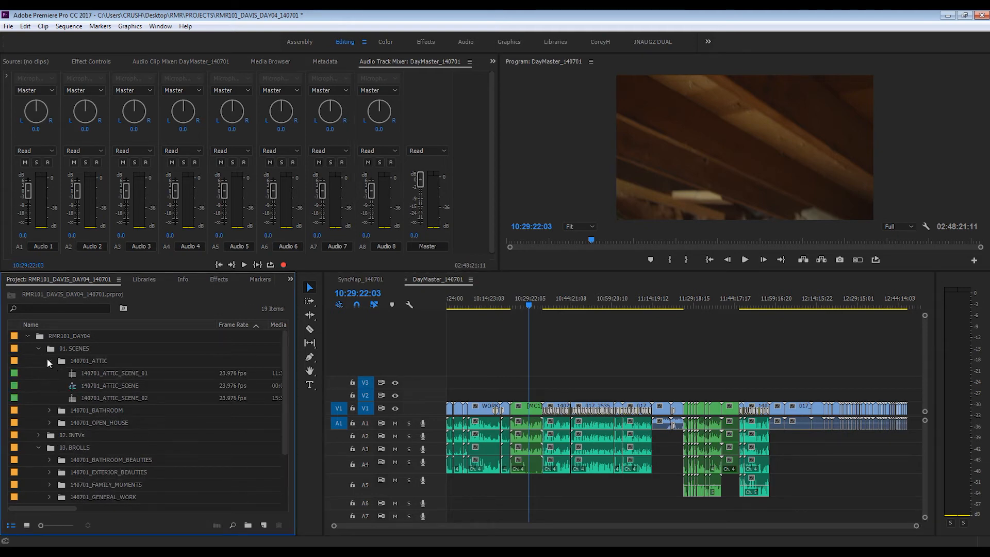
pyautogui.doubleClick(72, 385)
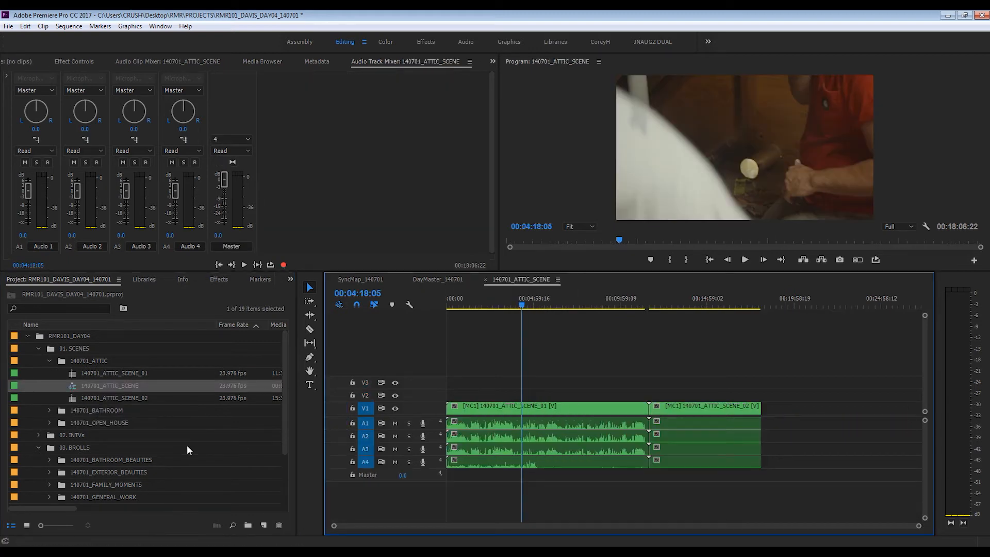
# Step: Preview 017_2600_01.MP4 from the 140701_ATTIC_EOD bin and append it to the end of the attic scene sequence
pyautogui.scroll(-2, 186, 446)
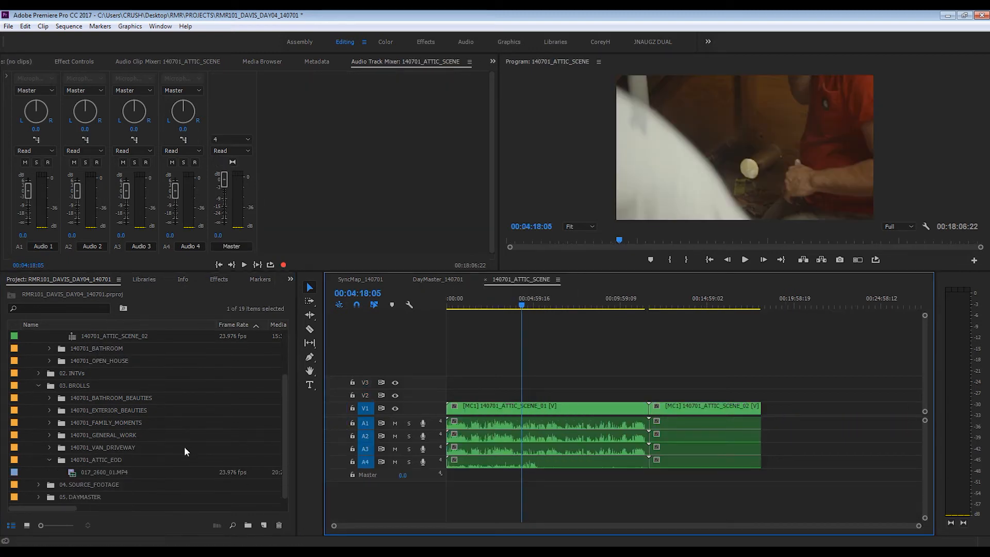
pyautogui.doubleClick(70, 472)
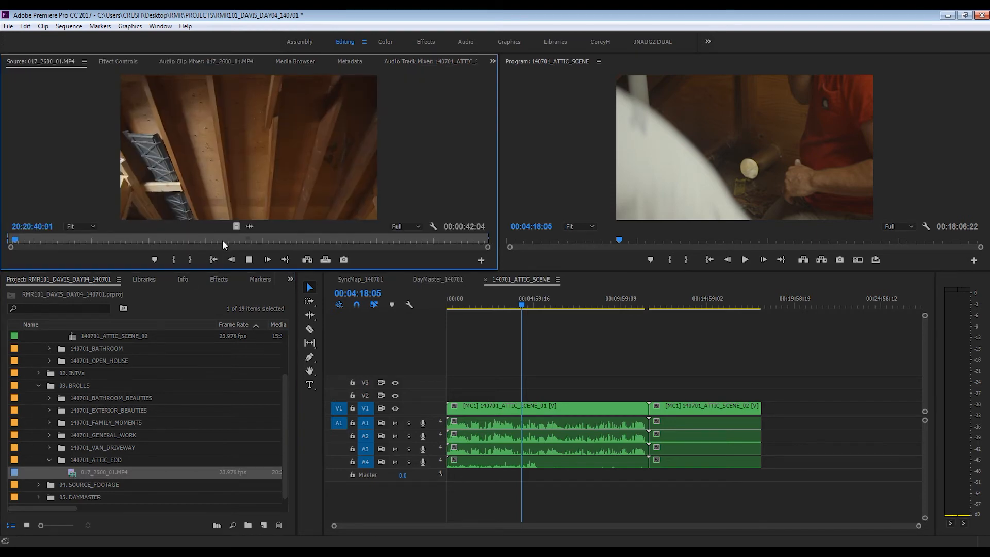
pyautogui.moveTo(221, 240); pyautogui.dragTo(276, 240)
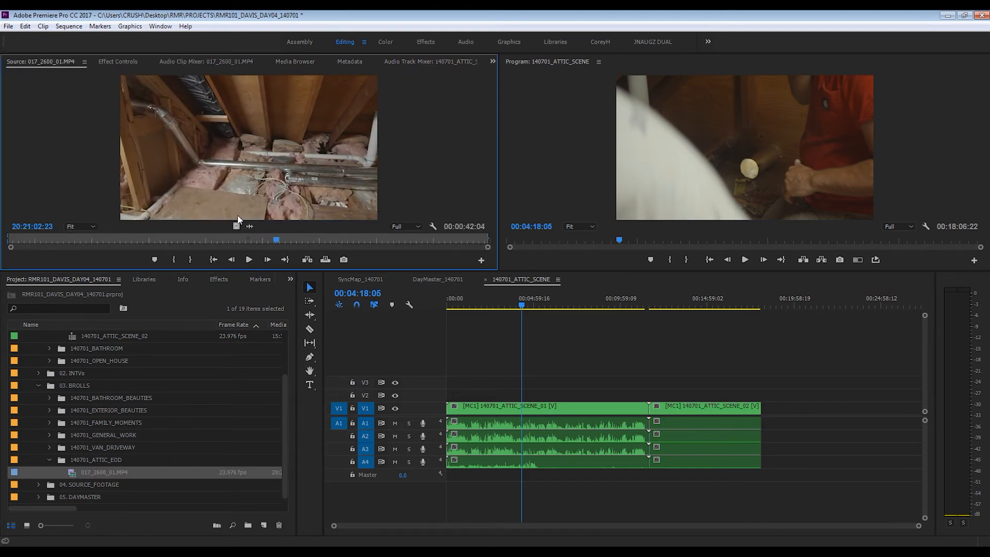
pyautogui.moveTo(77, 472); pyautogui.dragTo(768, 422)
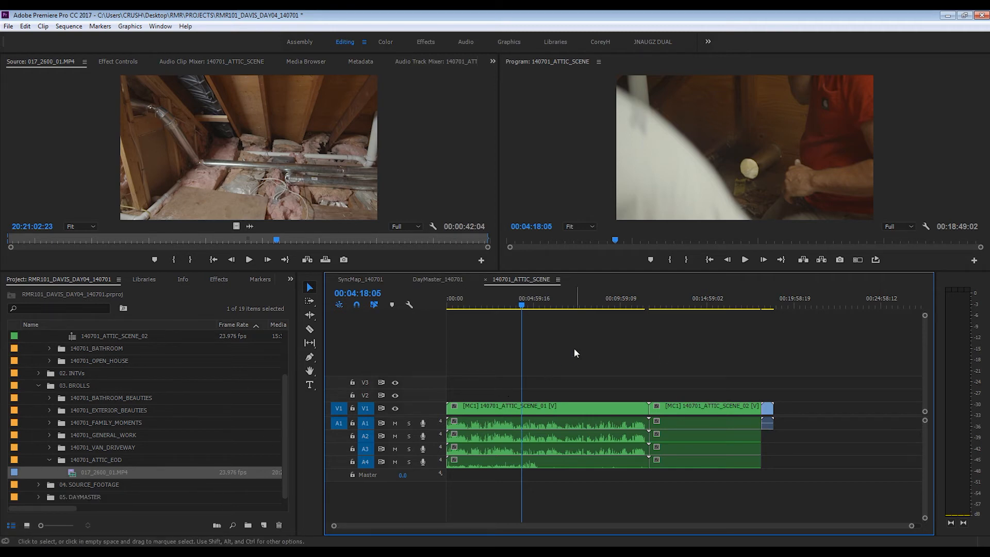
# Step: Spot-check several points of the attic scene sequence, then play the appended attic clip at its end
pyautogui.moveTo(593, 309); pyautogui.dragTo(619, 311)
pyautogui.press('f')
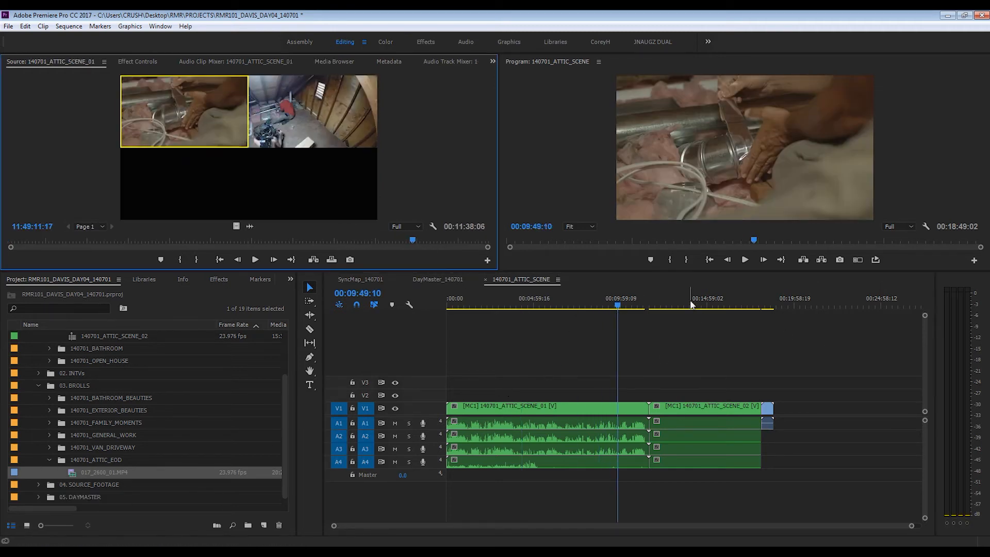
pyautogui.click(689, 309)
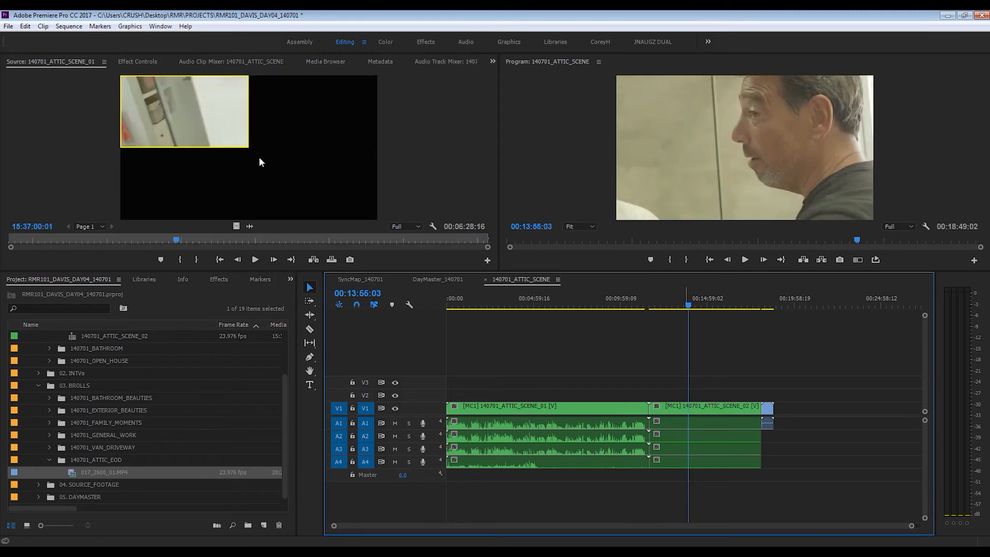
pyautogui.click(722, 305)
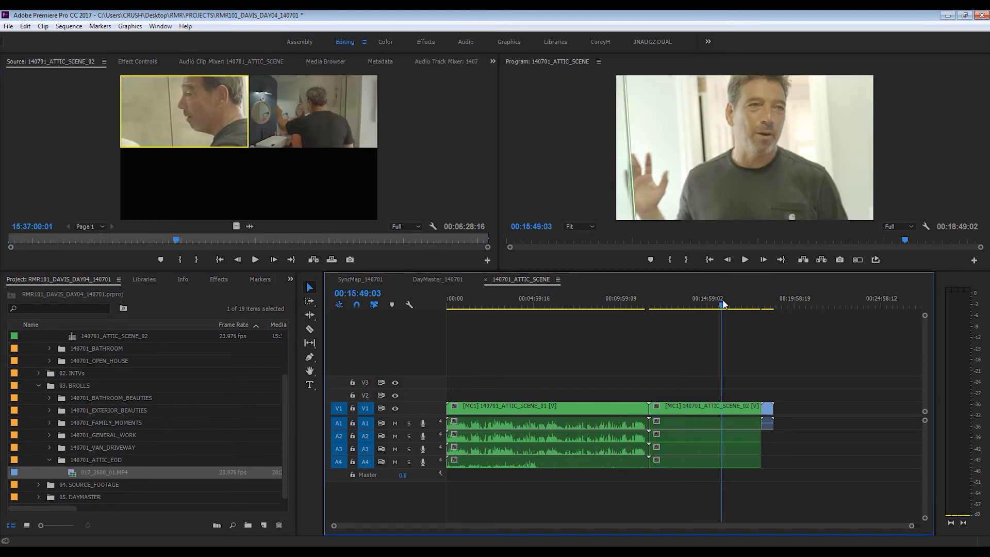
pyautogui.press('Down')
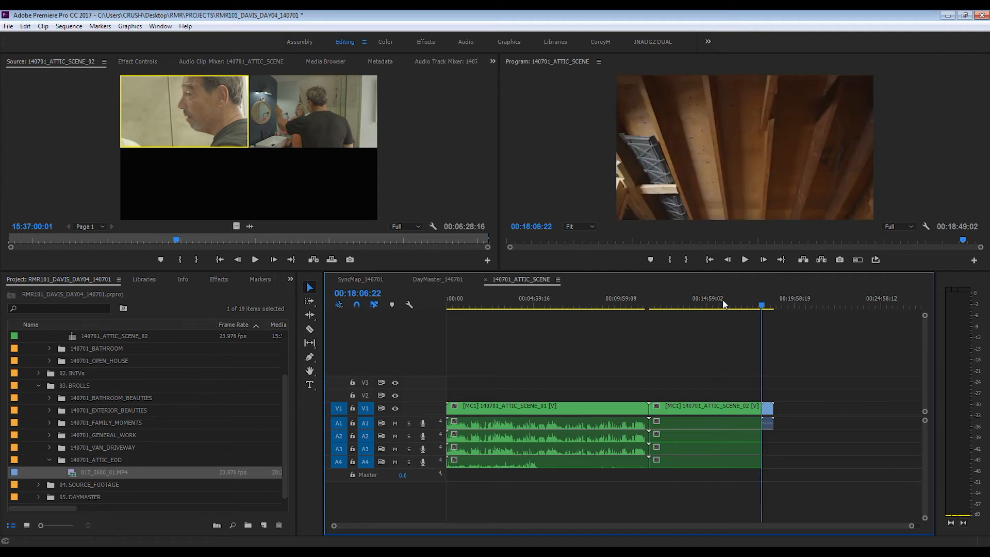
pyautogui.press('space')
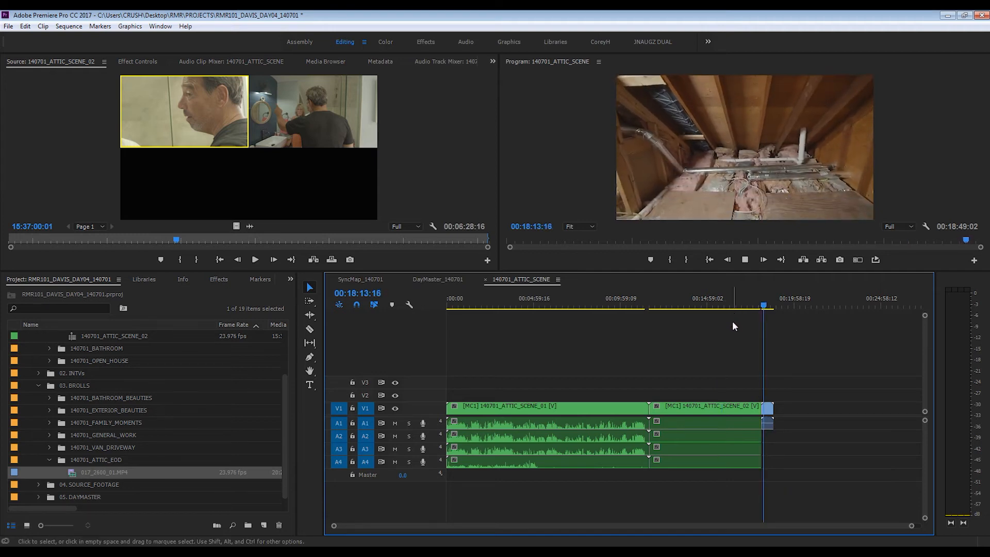
# Step: Close the attic scene sequence and collapse the scene and B-roll bins in the project
pyautogui.click(486, 278)
pyautogui.scroll(3, 120, 398)
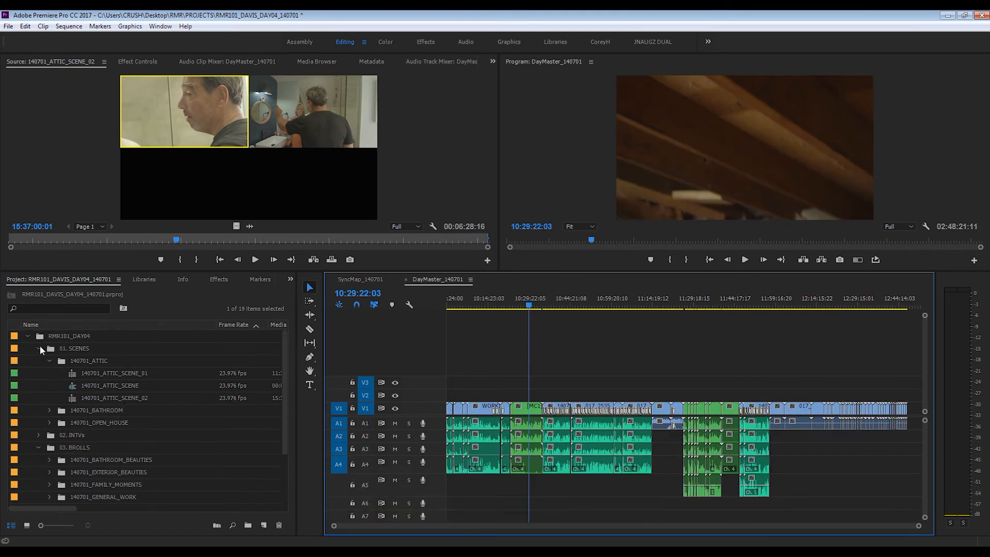
pyautogui.click(50, 361)
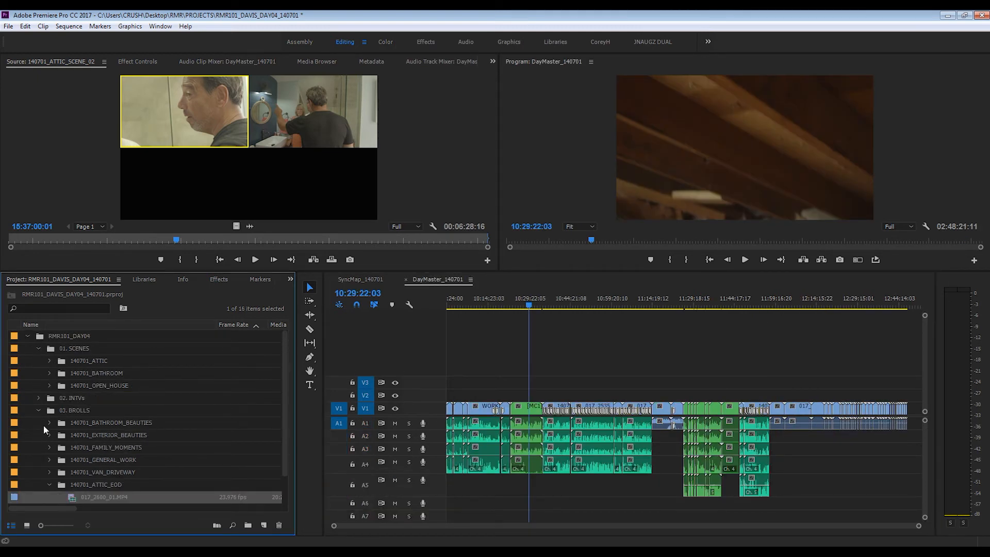
pyautogui.click(39, 348)
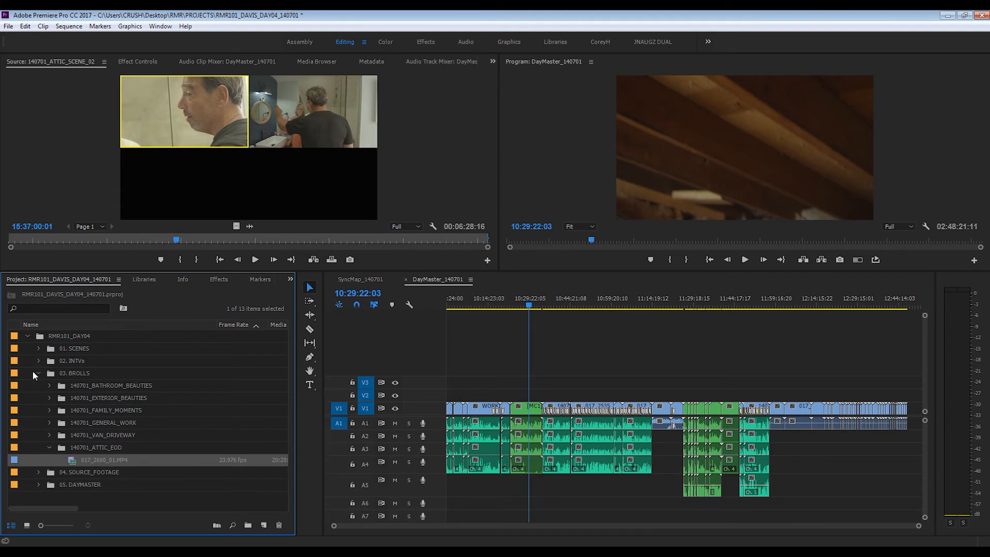
pyautogui.click(50, 447)
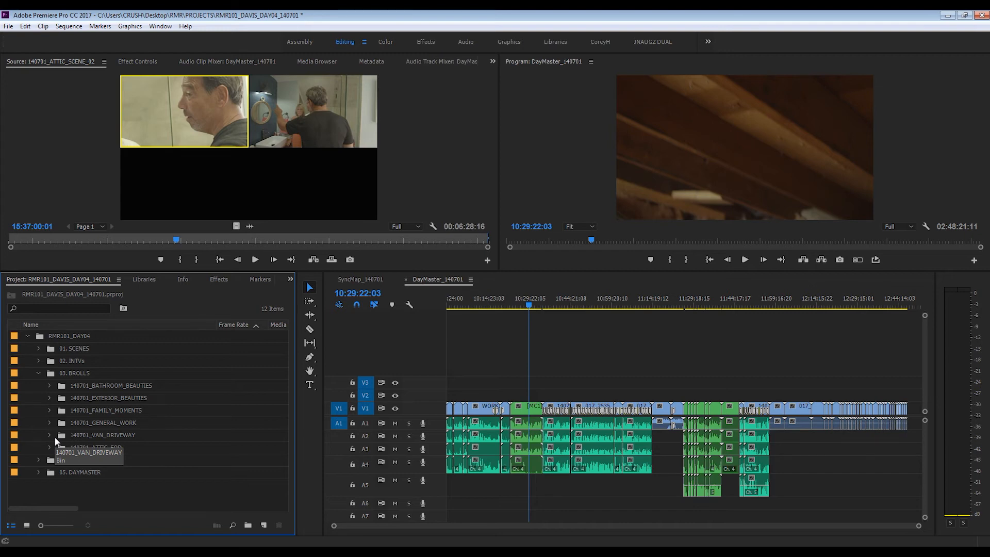
pyautogui.click(38, 373)
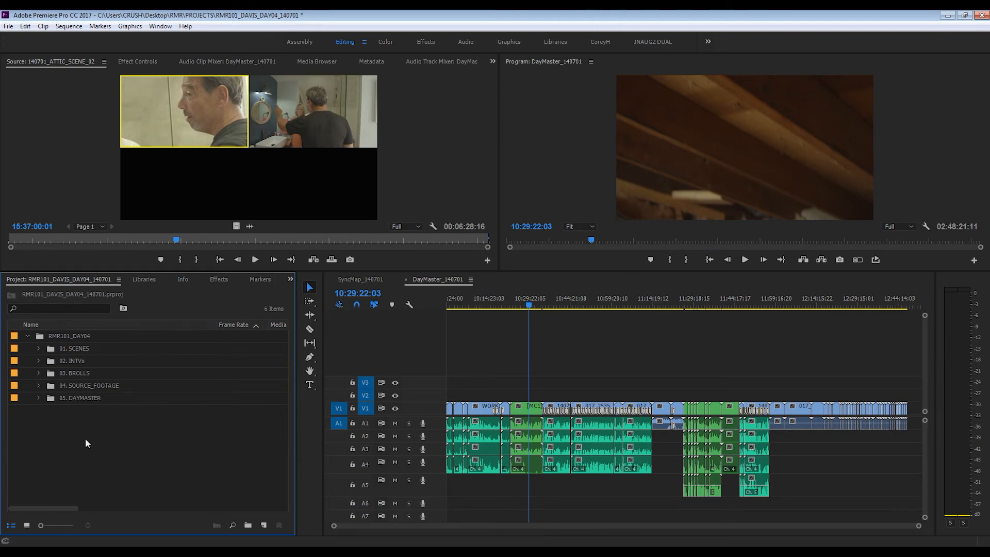
# Step: Save the day project and open RMR101_DAVIS_MASTER_180225 from the RMR\PROJECTS folder on the desktop
pyautogui.hotkey('ctrl', 's')
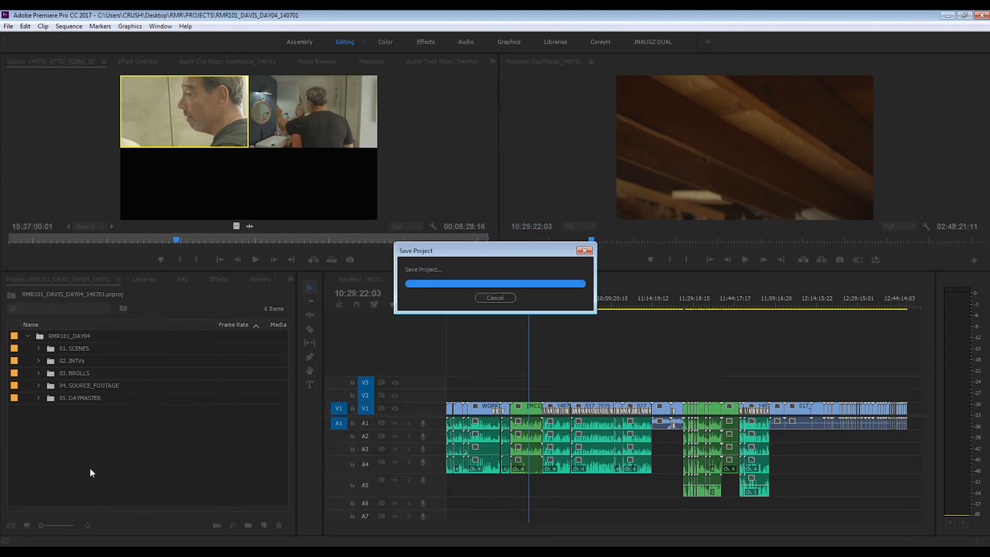
pyautogui.click(9, 25)
pyautogui.click(34, 47)
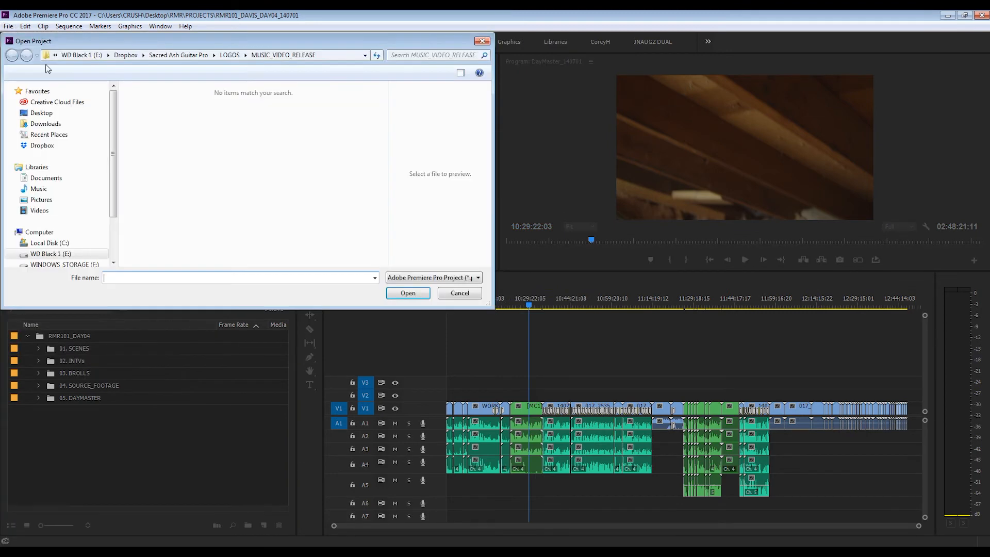
pyautogui.click(42, 112)
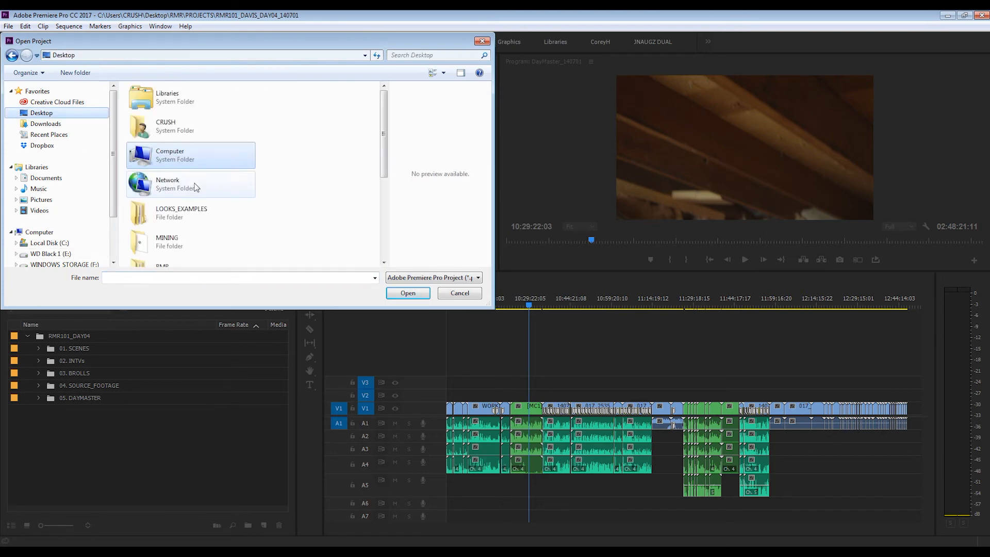
pyautogui.write('rmr')
pyautogui.press('Return')
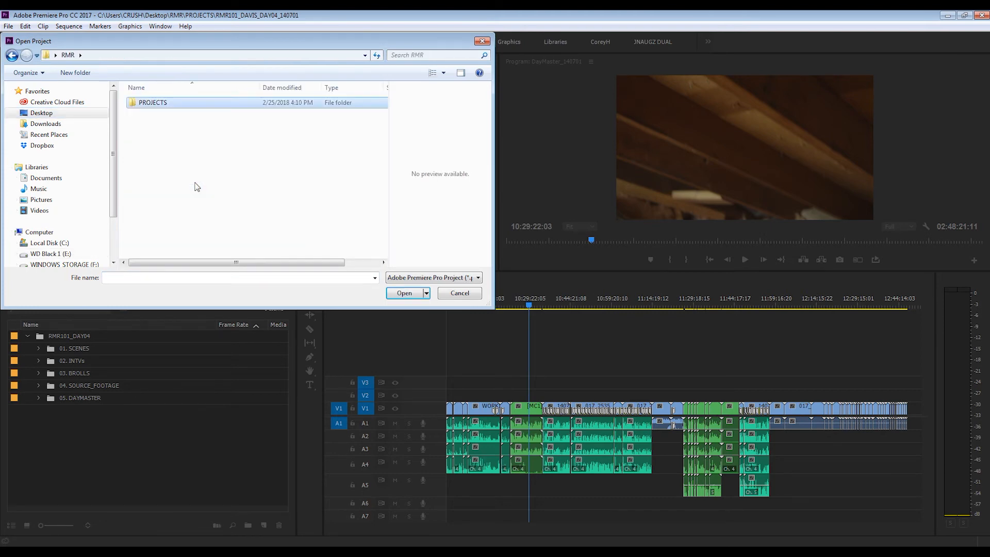
pyautogui.press('Return')
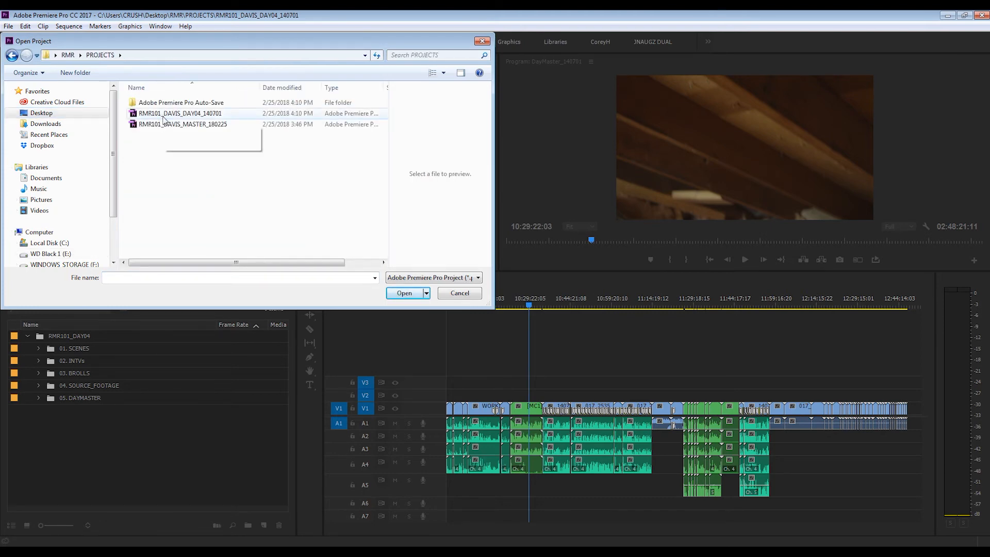
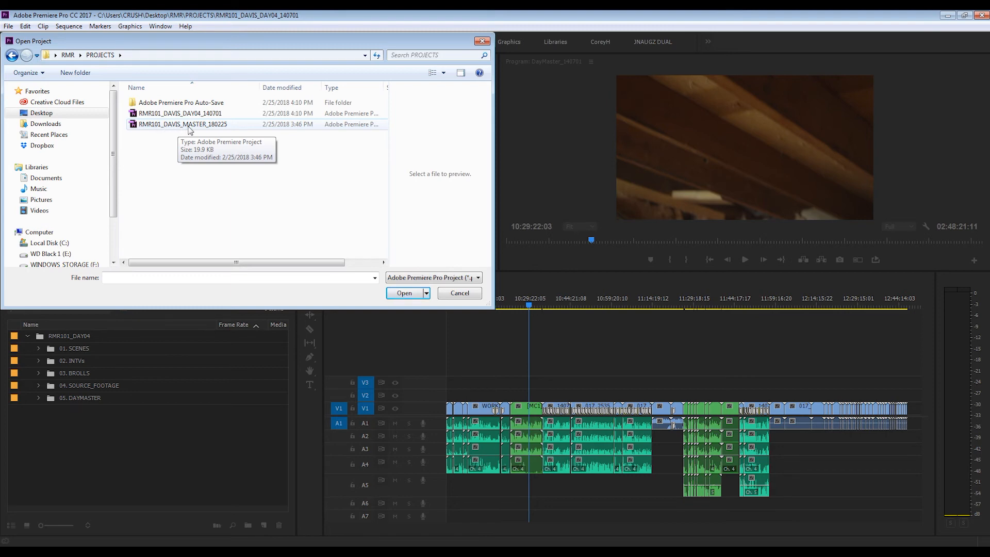
pyautogui.click(213, 115)
pyautogui.click(203, 125)
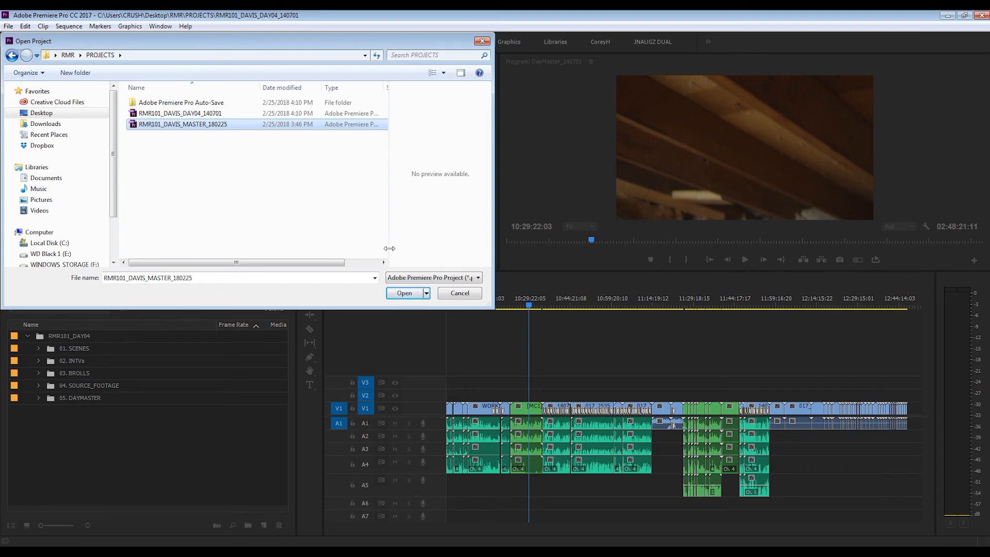
pyautogui.click(403, 293)
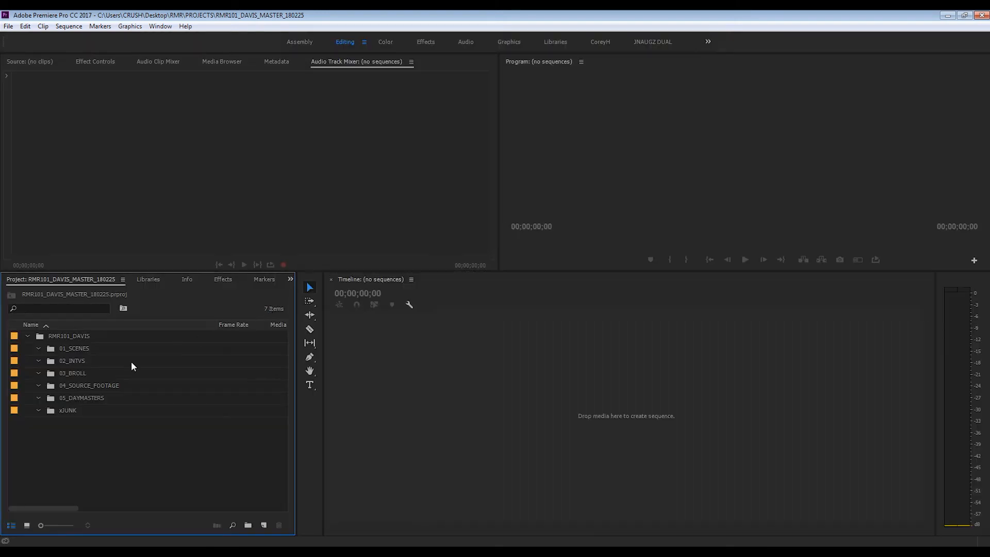
pyautogui.click(49, 353)
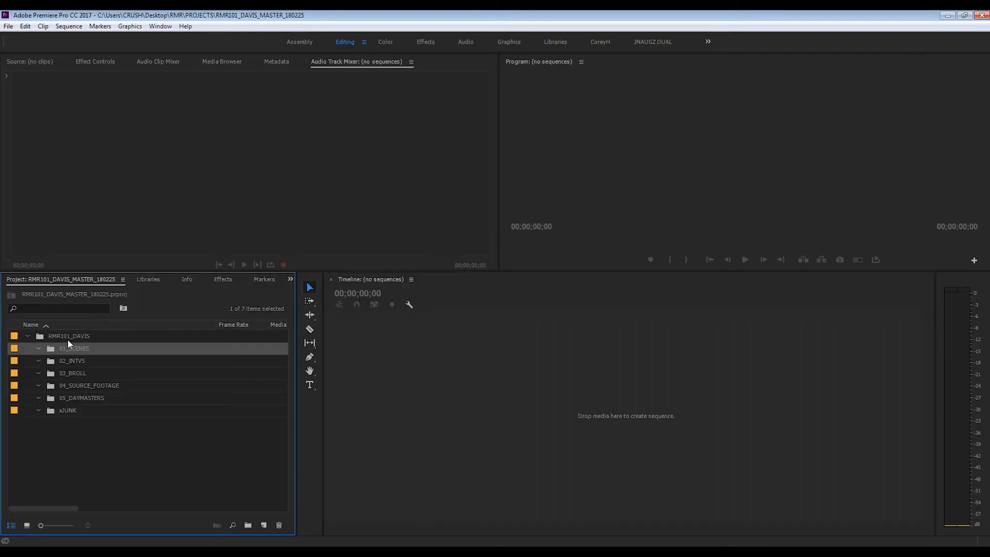
pyautogui.click(49, 423)
pyautogui.click(45, 411)
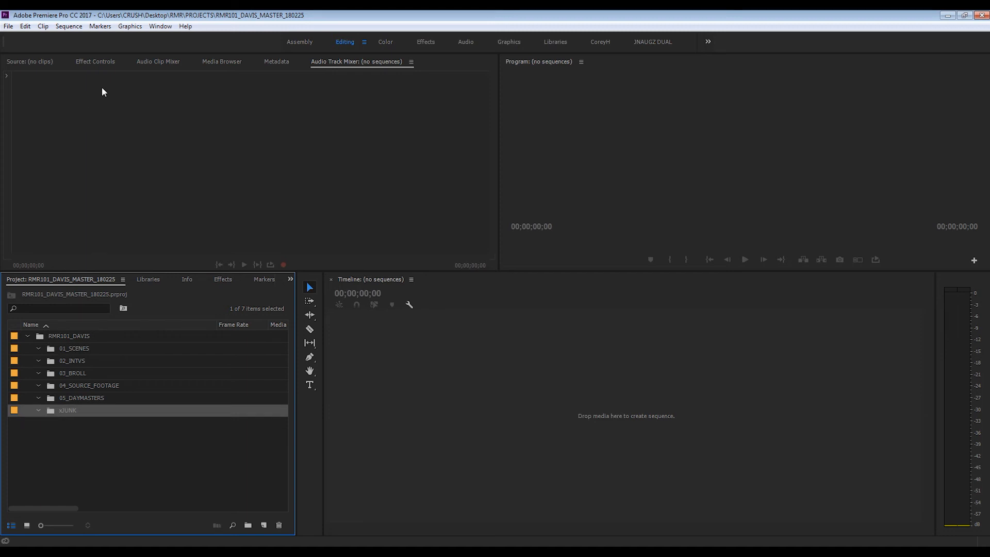
# Step: Show the Media Browser and list the contents of the C: drive
pyautogui.click(152, 26)
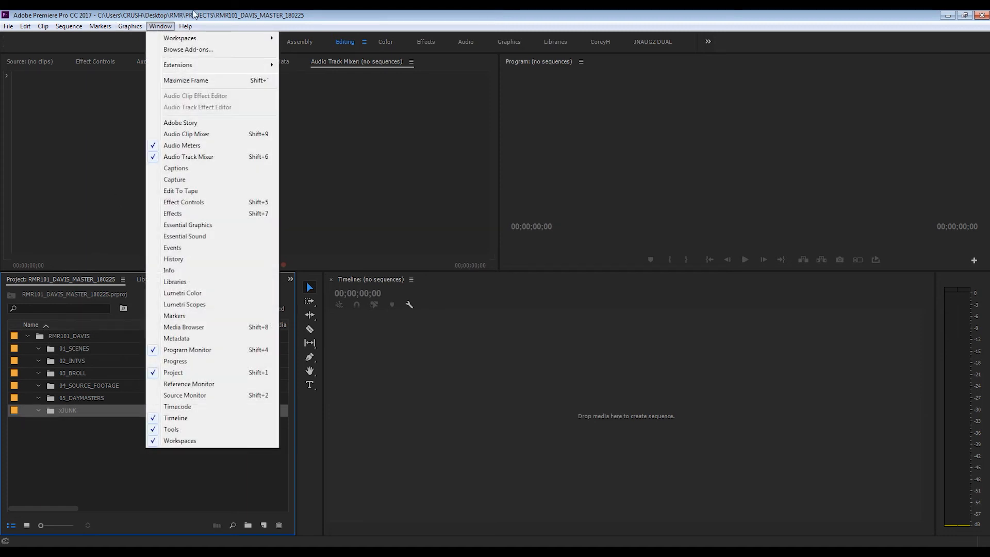
pyautogui.click(215, 60)
pyautogui.click(214, 60)
pyautogui.scroll(10, 87, 125)
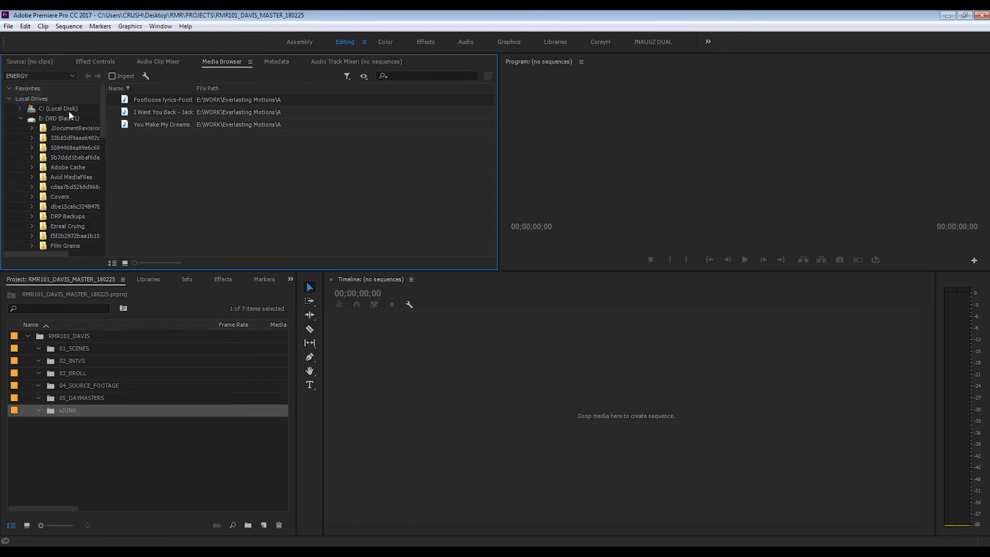
pyautogui.click(19, 119)
pyautogui.click(34, 110)
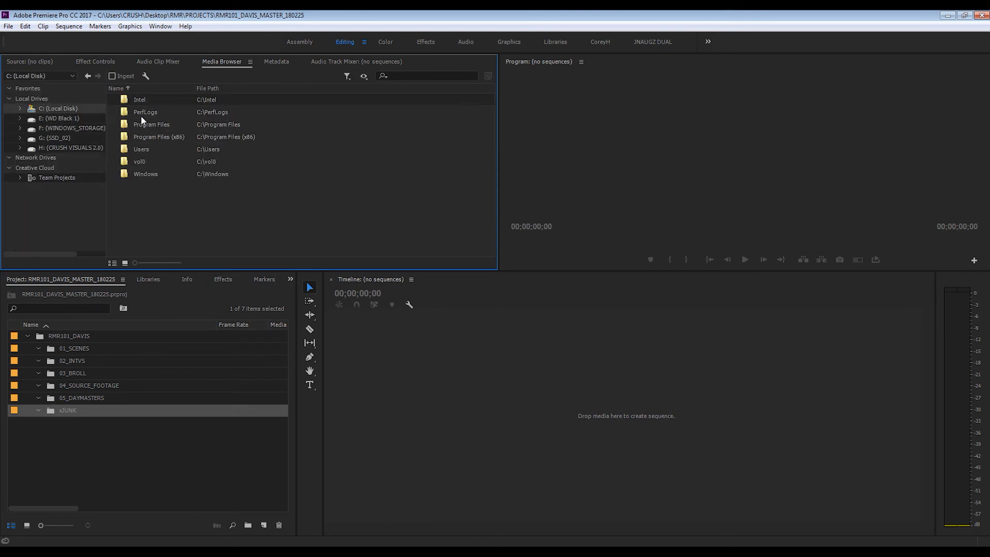
# Step: Browse from the Users folder through the user's Desktop to the RMR\PROJECTS folder
pyautogui.doubleClick(144, 147)
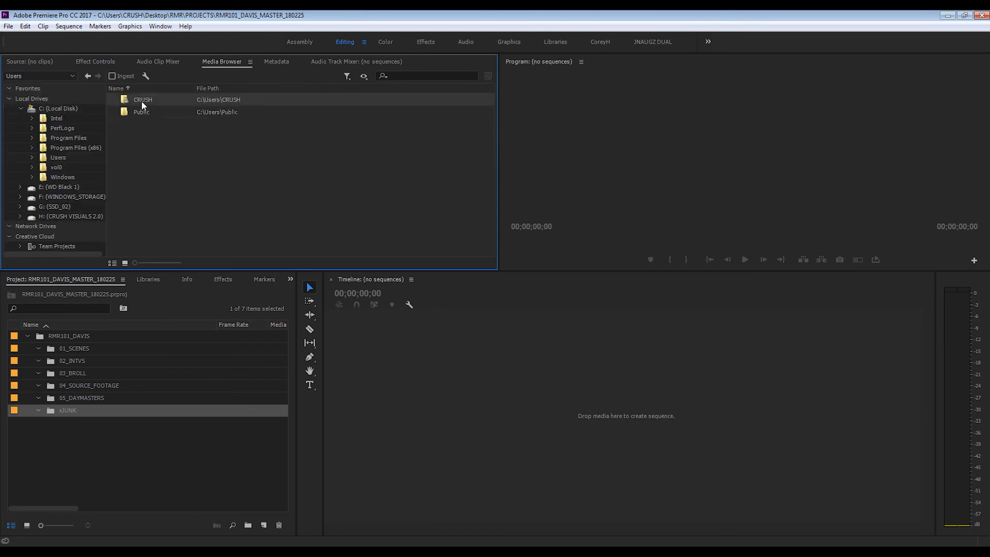
pyautogui.doubleClick(141, 101)
pyautogui.scroll(-1, 174, 131)
pyautogui.doubleClick(144, 126)
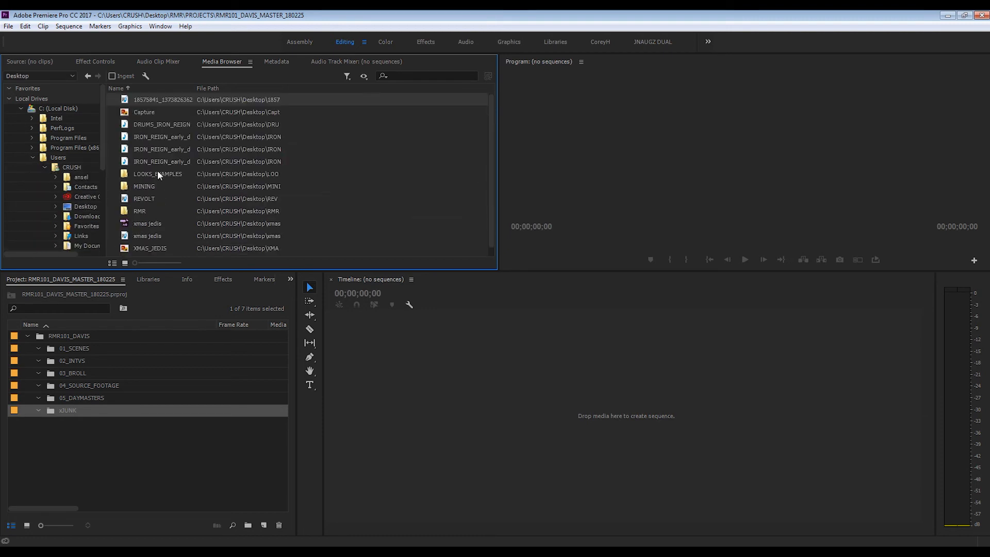
pyautogui.scroll(-1, 156, 170)
pyautogui.doubleClick(135, 200)
pyautogui.doubleClick(147, 98)
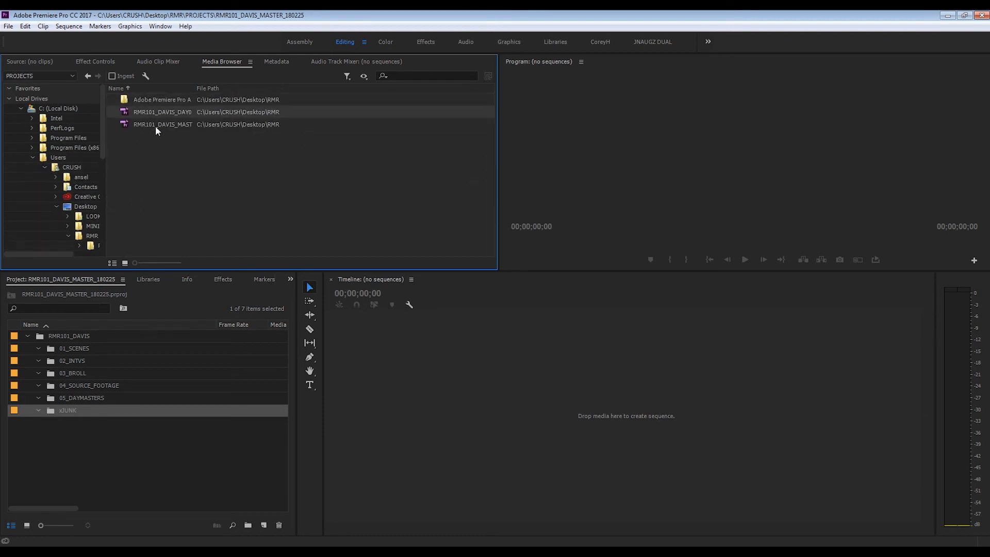
# Step: Import the entire RMR101_DAVIS_DAY04_140701 project into the xJUNK bin, creating a folder for the imported items
pyautogui.moveTo(135, 113); pyautogui.dragTo(66, 411)
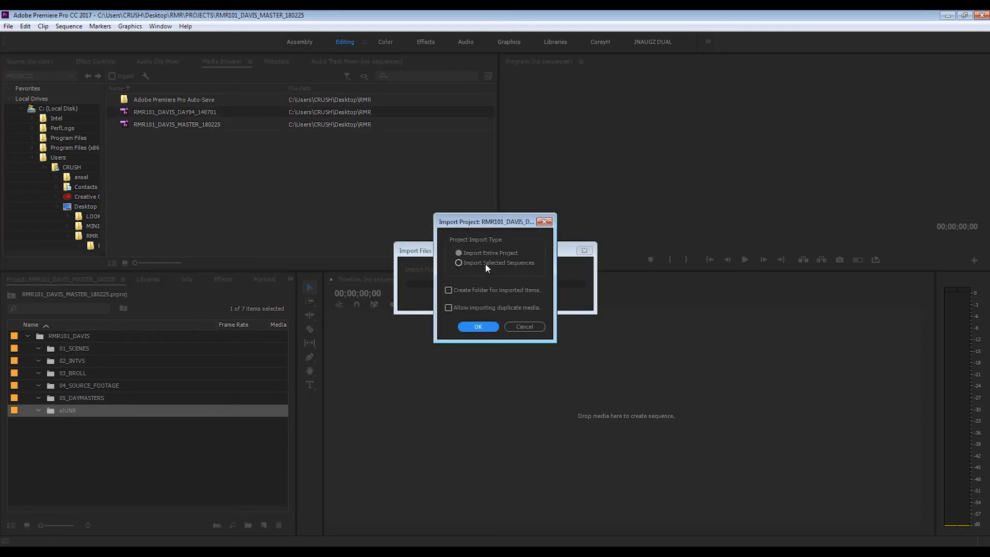
pyautogui.click(465, 290)
pyautogui.click(473, 327)
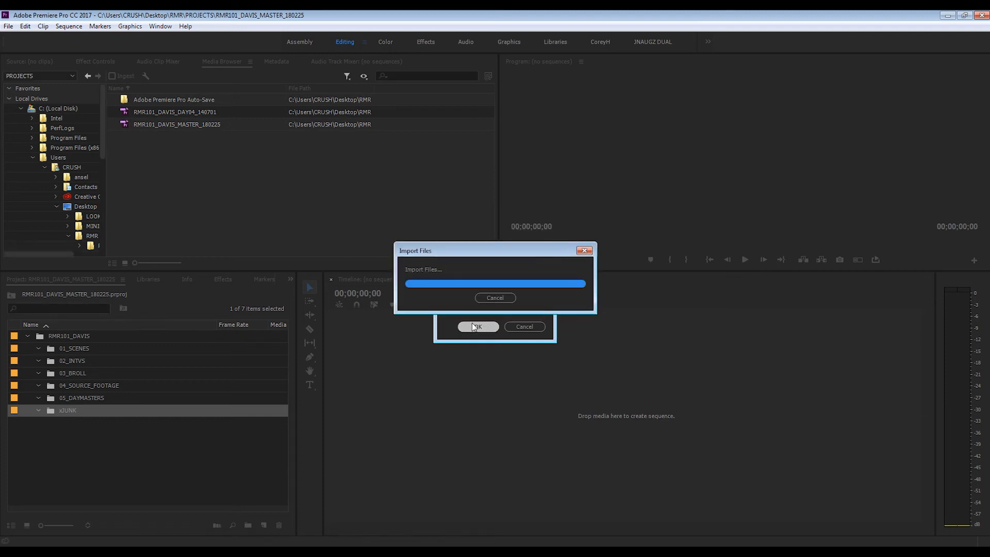
# Step: Expand the imported day project bin and its RMR101_DAY04 and 01. SCENES bins
pyautogui.click(49, 423)
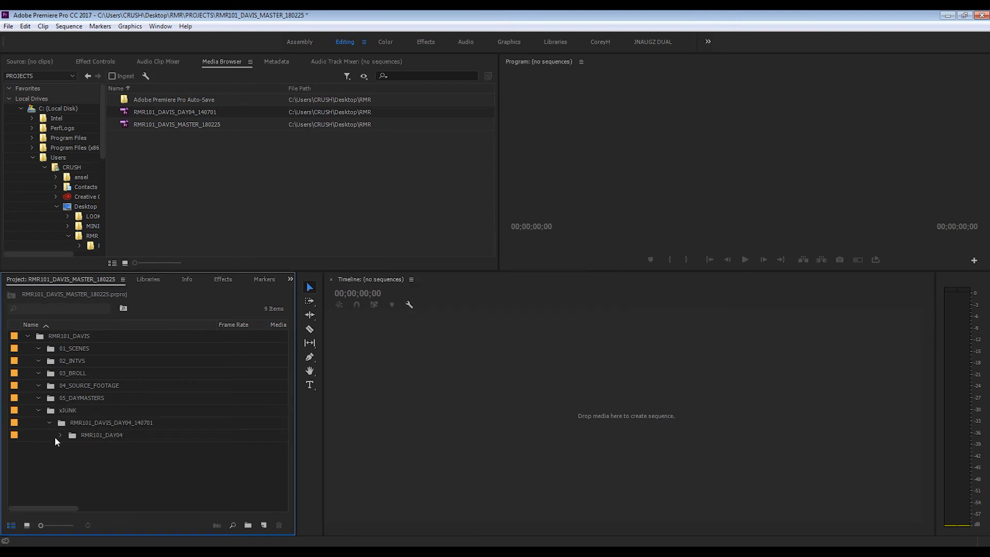
pyautogui.click(60, 436)
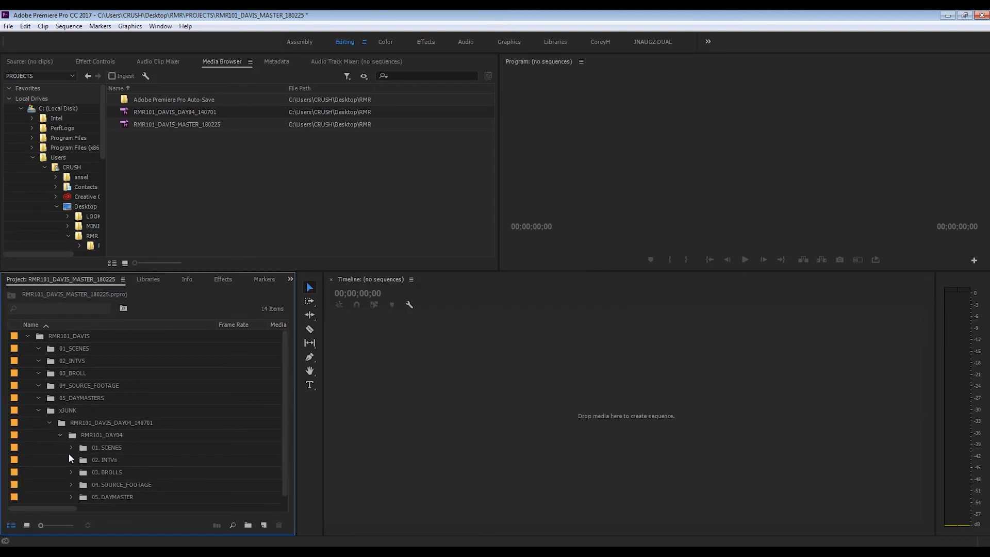
pyautogui.click(70, 447)
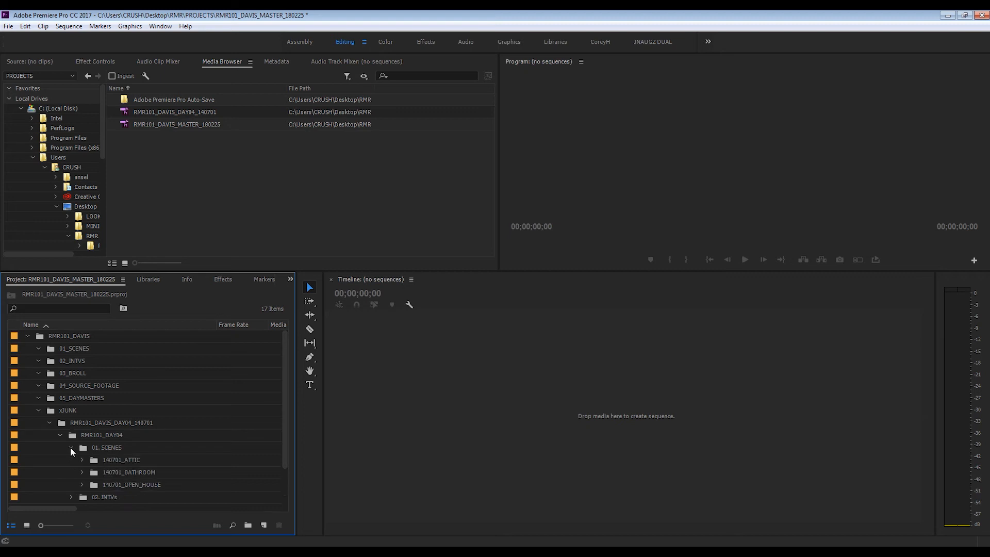
# Step: Create a 140701 bin in 01_SCENES and move the imported 140701_ATTIC, 140701_BATHROOM and 140701_OPEN_HOUSE bins into it
pyautogui.click(51, 350)
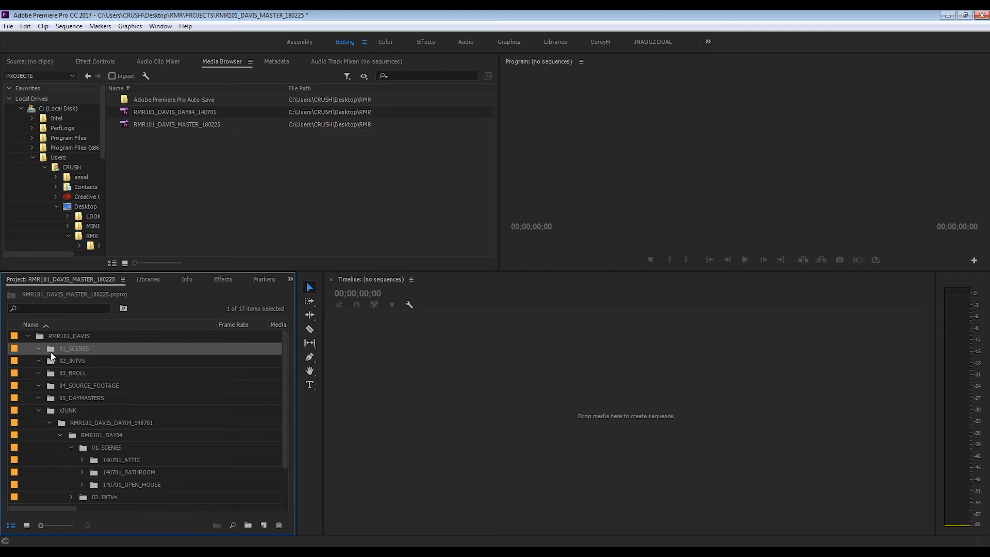
pyautogui.hotkey('ctrl', 'b')
pyautogui.write('140701')
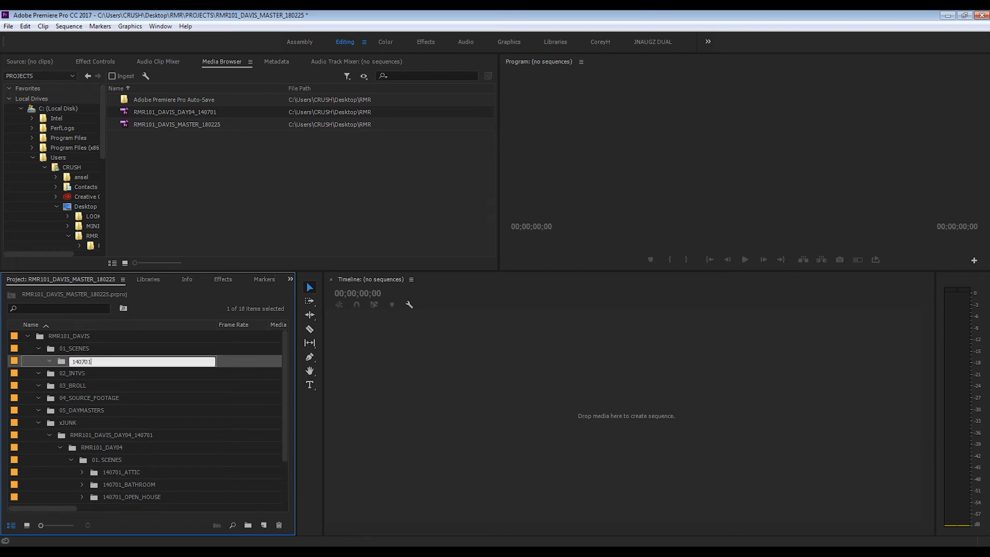
pyautogui.click(121, 475)
pyautogui.keyDown('shift'); pyautogui.click(122, 495); pyautogui.keyUp('shift')
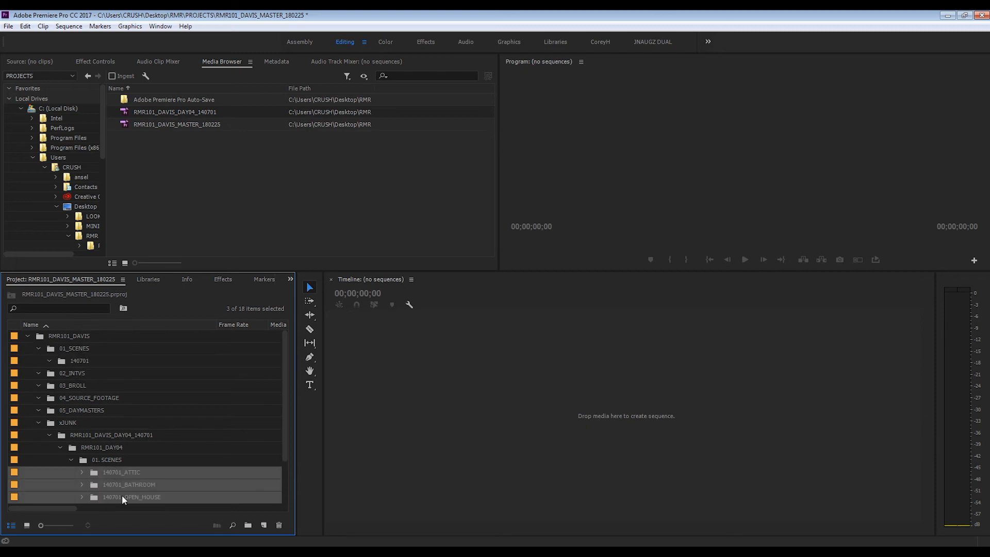
pyautogui.moveTo(96, 477); pyautogui.dragTo(78, 361)
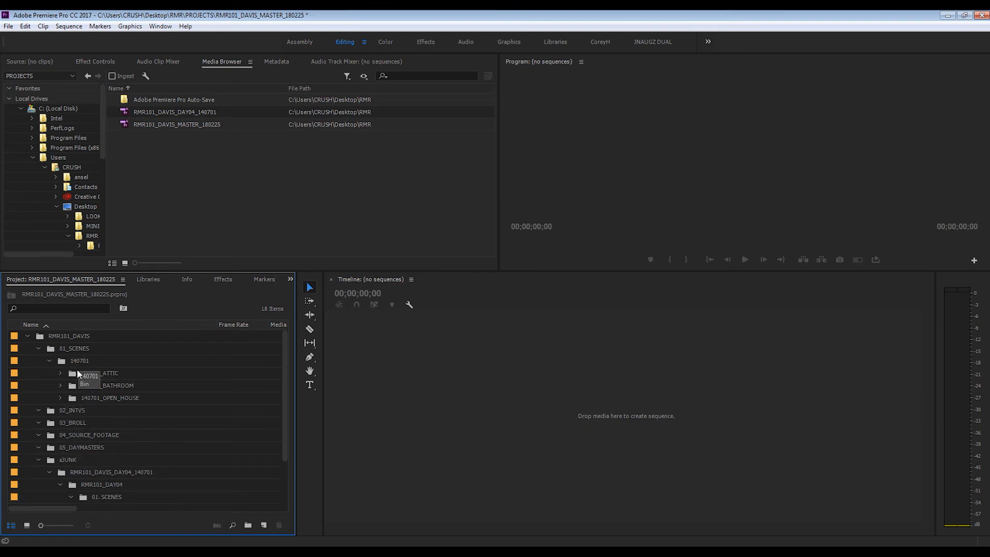
# Step: Delete the emptied 01. SCENES bin from the imported RMR101_DAY04 bin
pyautogui.scroll(-1, 80, 432)
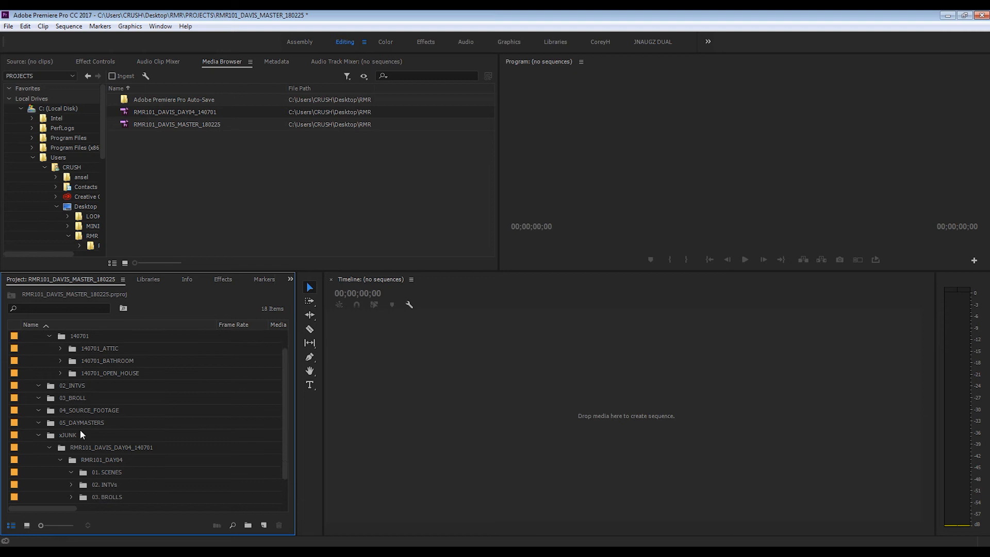
pyautogui.click(91, 472)
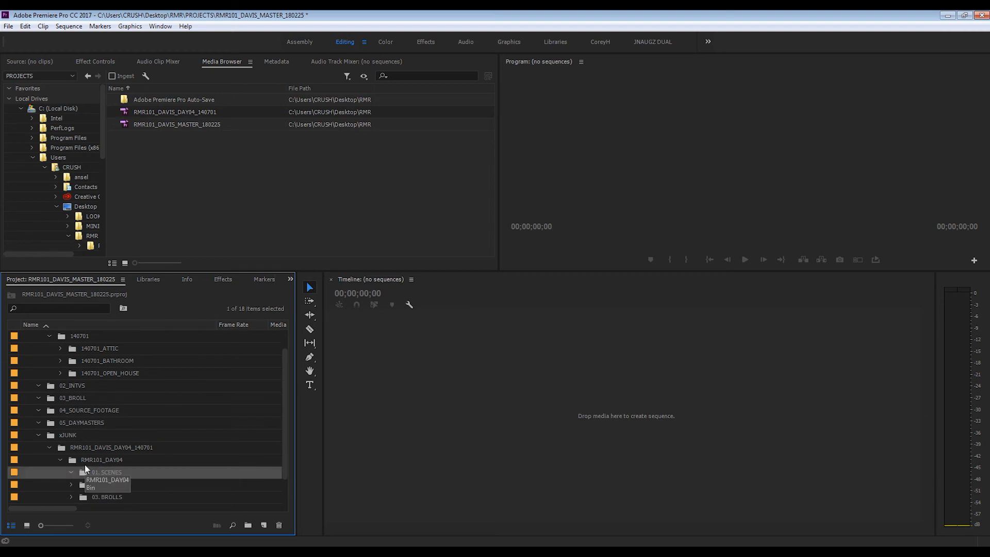
pyautogui.press('Delete')
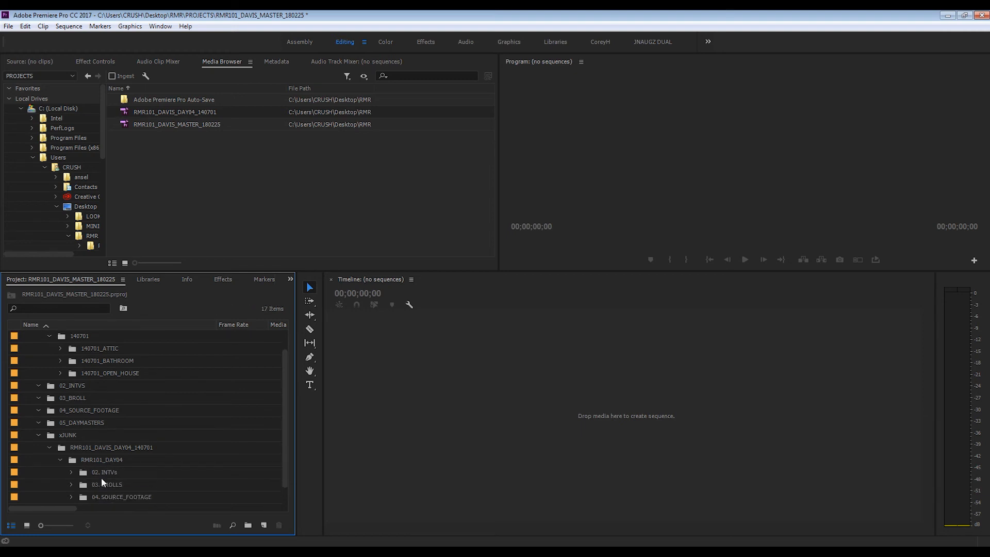
pyautogui.hotkey('ctrl', 'z')
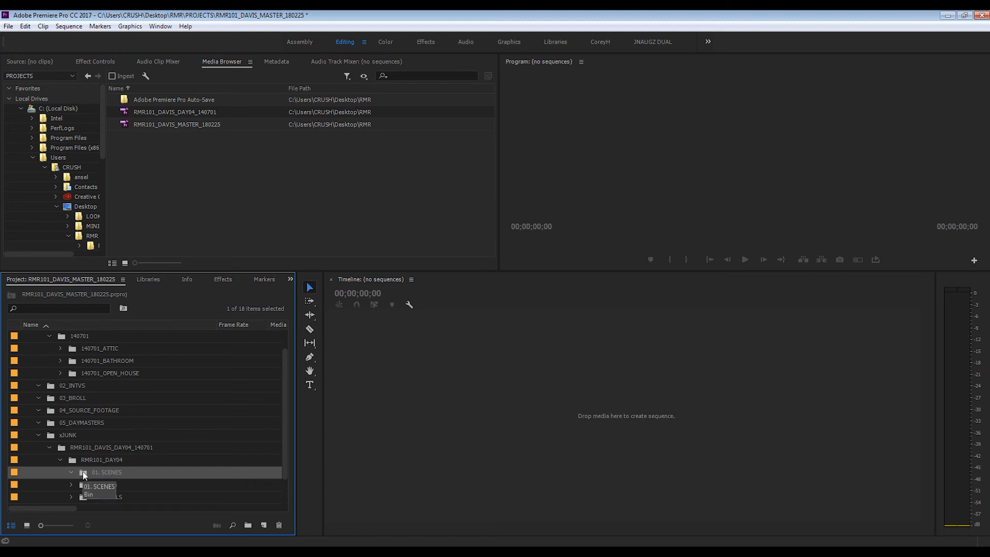
pyautogui.press('Delete')
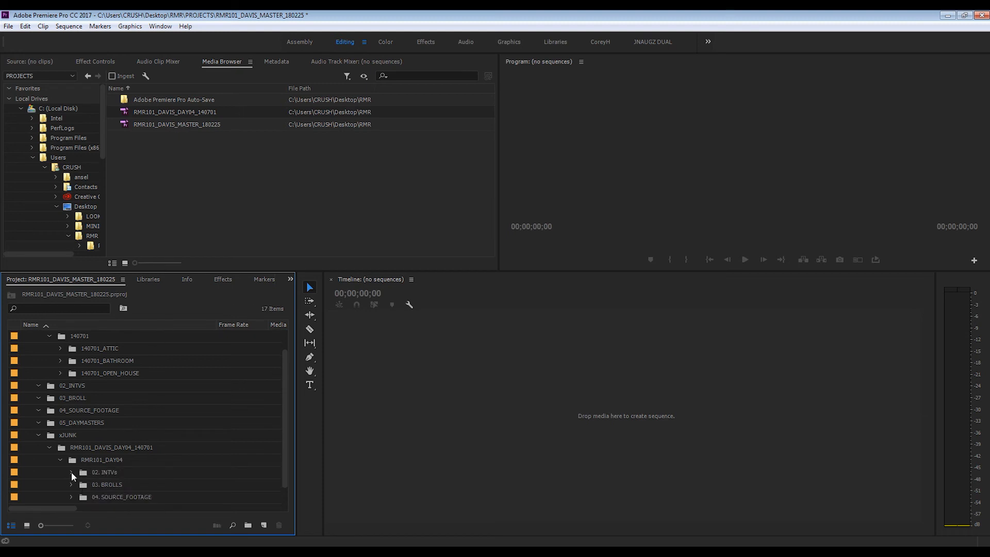
# Step: Expand the imported 02. INTVs and 140701_INTVS bins, and create a 140701 bin inside the master project's 02_INTVS bin
pyautogui.click(71, 472)
pyautogui.click(80, 484)
pyautogui.scroll(-2, 109, 478)
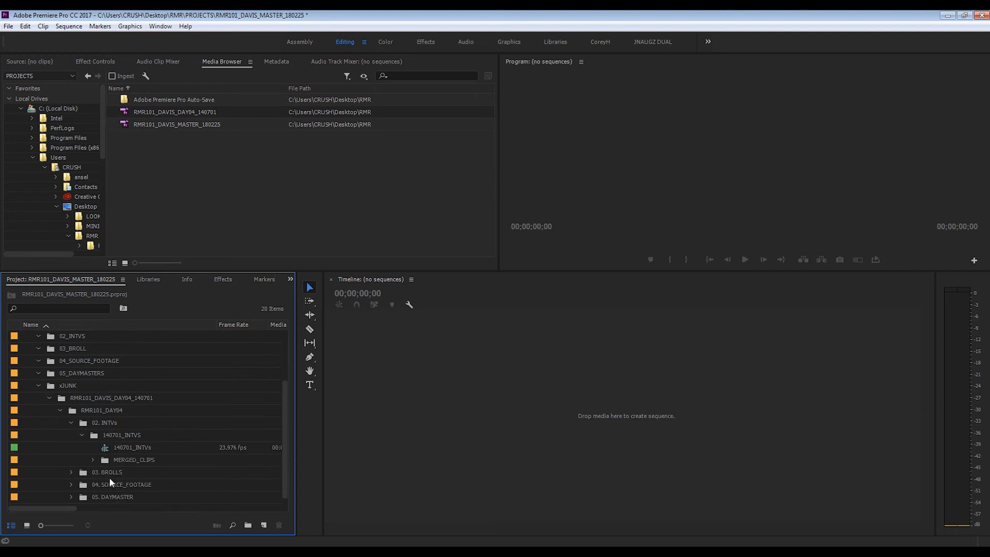
pyautogui.scroll(3, 110, 477)
pyautogui.click(51, 415)
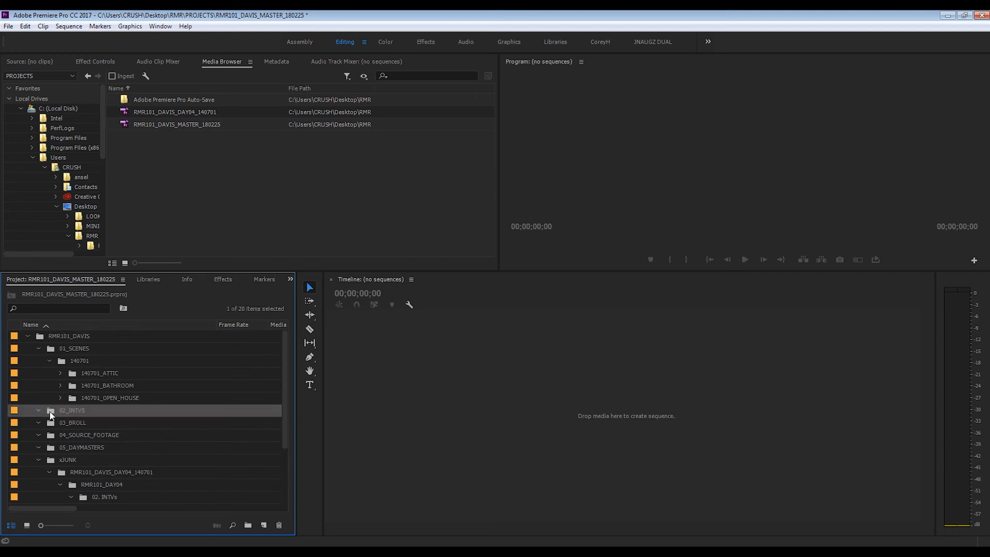
pyautogui.hotkey('ctrl', 'b')
pyautogui.write('140')
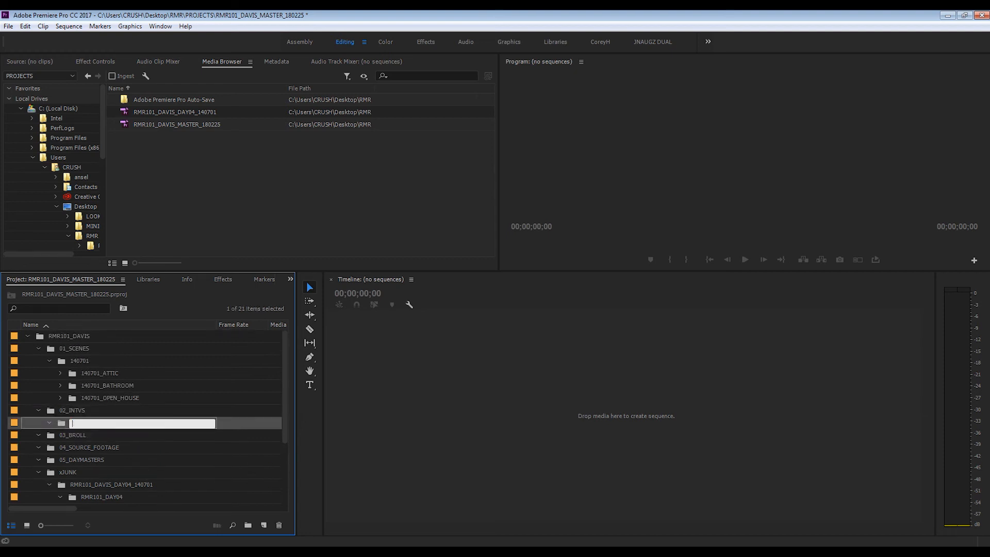
pyautogui.write('701')
# Step: Move the imported MERGED_CLIPS bin into the 140701 bin under 02_INTVS
pyautogui.scroll(-1, 91, 422)
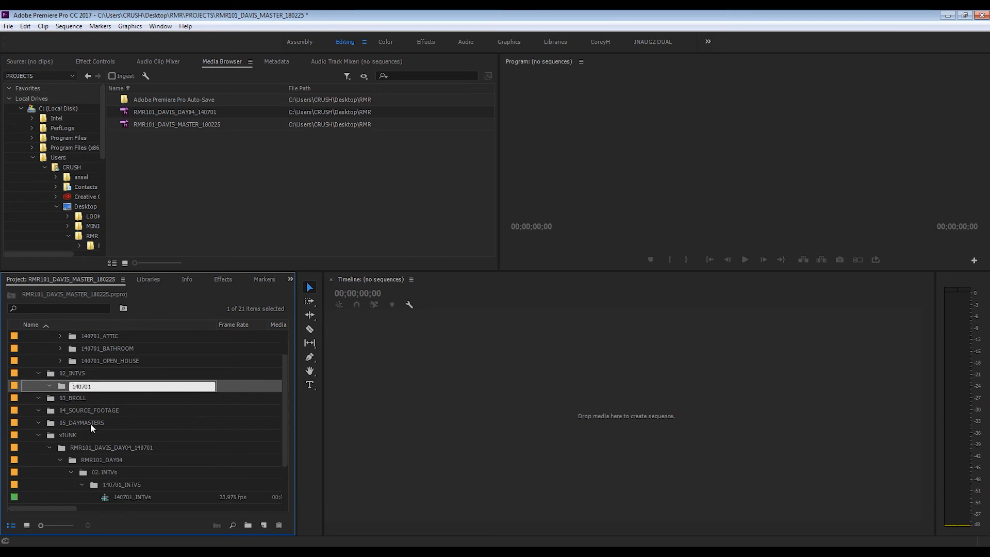
pyautogui.scroll(-1, 112, 475)
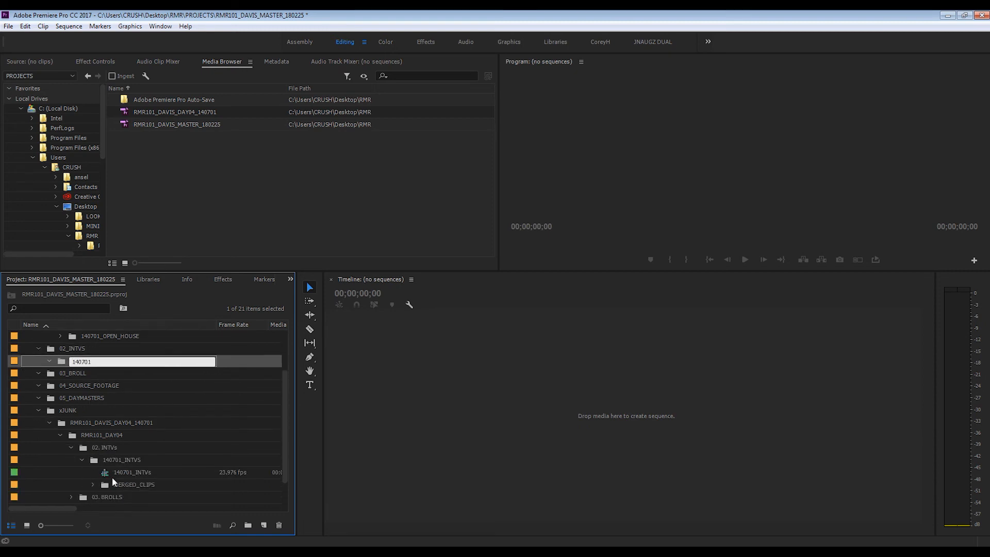
pyautogui.click(107, 483)
pyautogui.moveTo(100, 429); pyautogui.dragTo(82, 363)
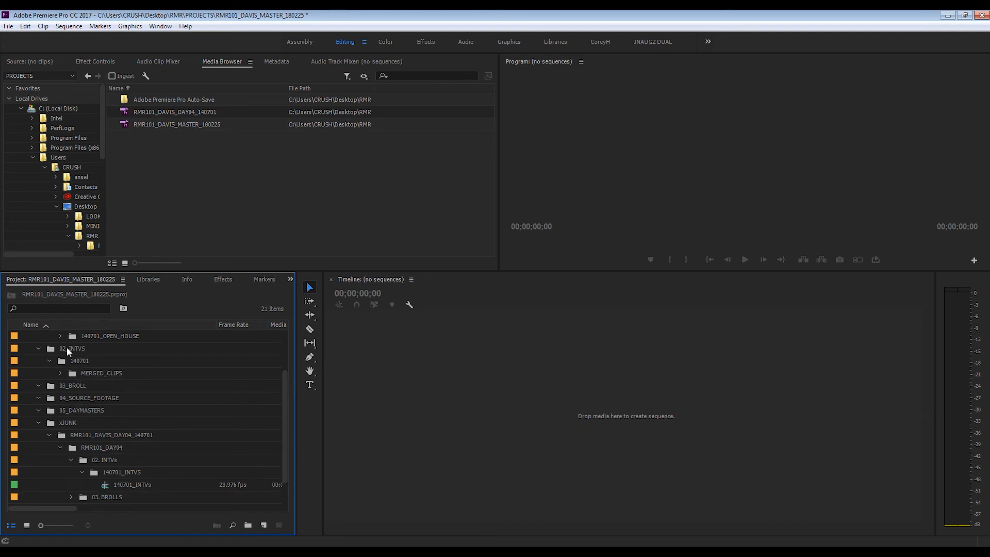
# Step: Start a new sequence in the 02_INTVS bin and set its editing mode to Custom
pyautogui.click(67, 347)
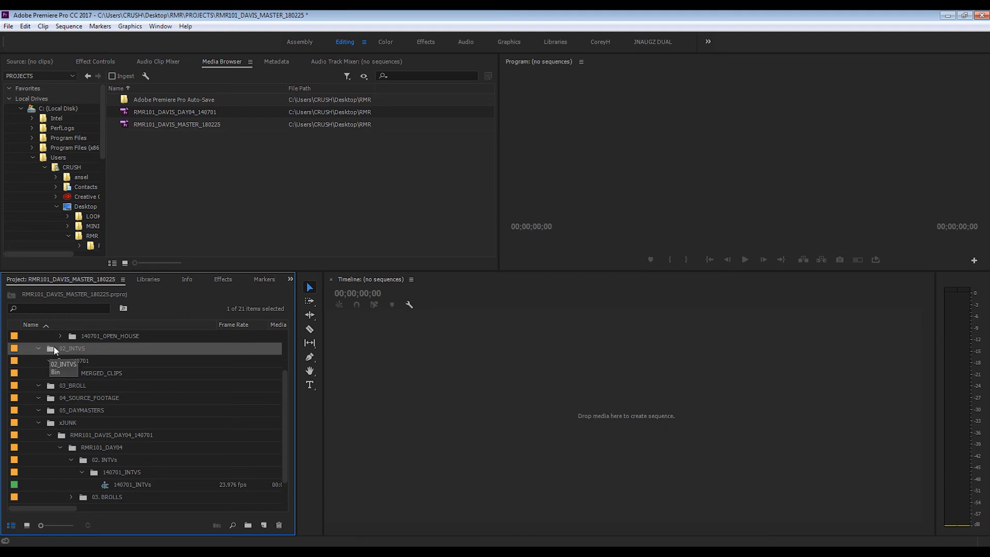
pyautogui.click(8, 26)
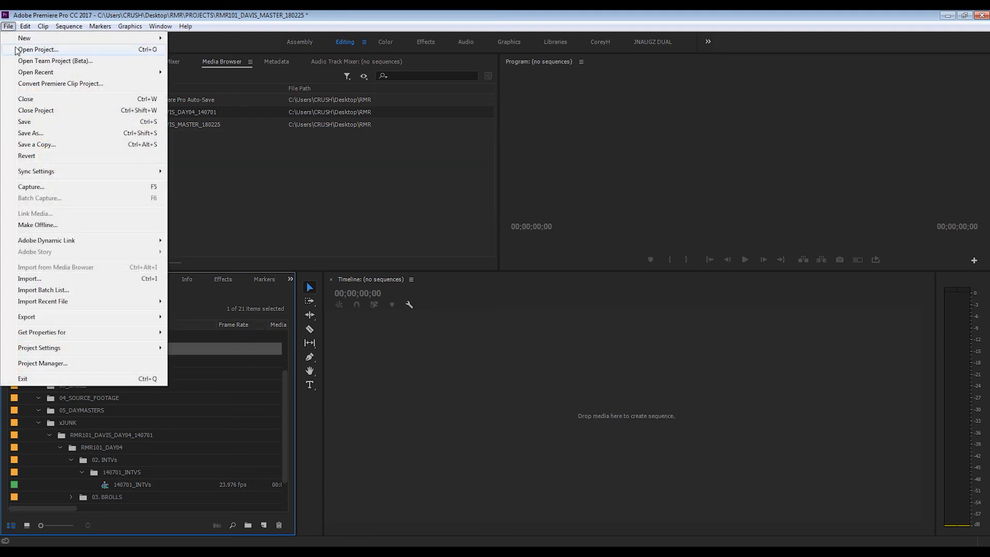
pyautogui.moveTo(70, 43)
pyautogui.click(351, 60)
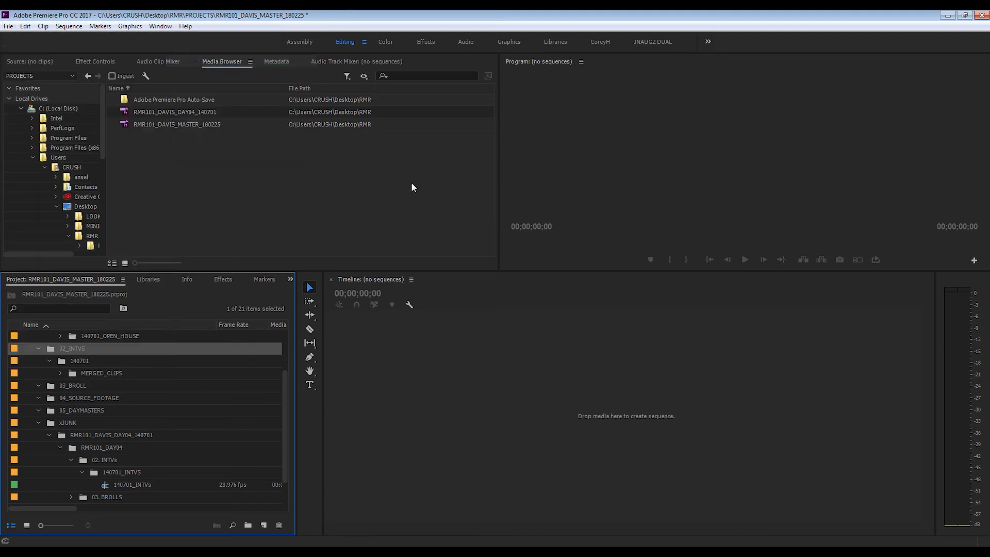
pyautogui.click(385, 122)
pyautogui.click(440, 139)
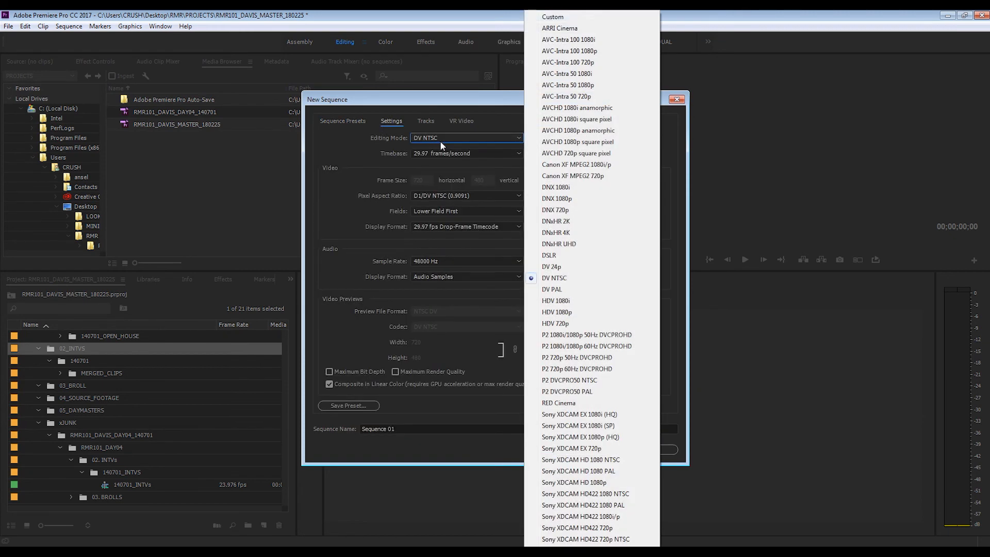
pyautogui.click(552, 17)
# Step: Set the new sequence's frame size to 1920 by 1080 and its timebase to 23.976 frames/second
pyautogui.doubleClick(422, 180)
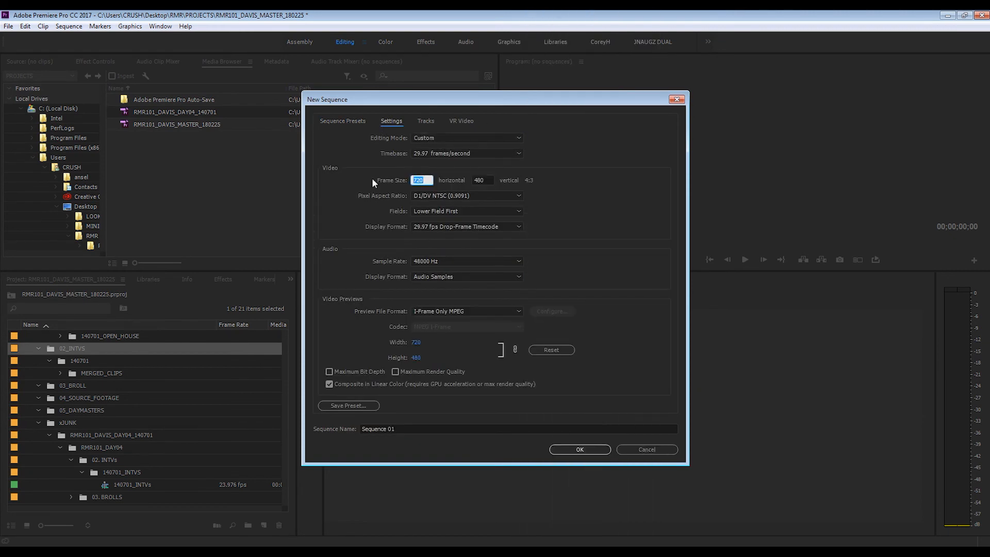
pyautogui.write('1920')
pyautogui.press('Tab')
pyautogui.write('1')
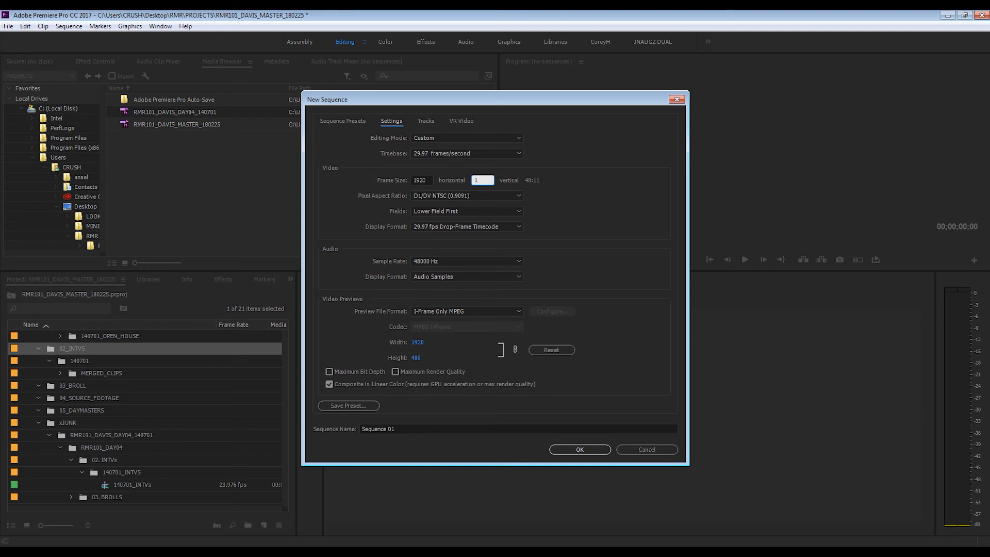
pyautogui.write('080')
pyautogui.click(438, 151)
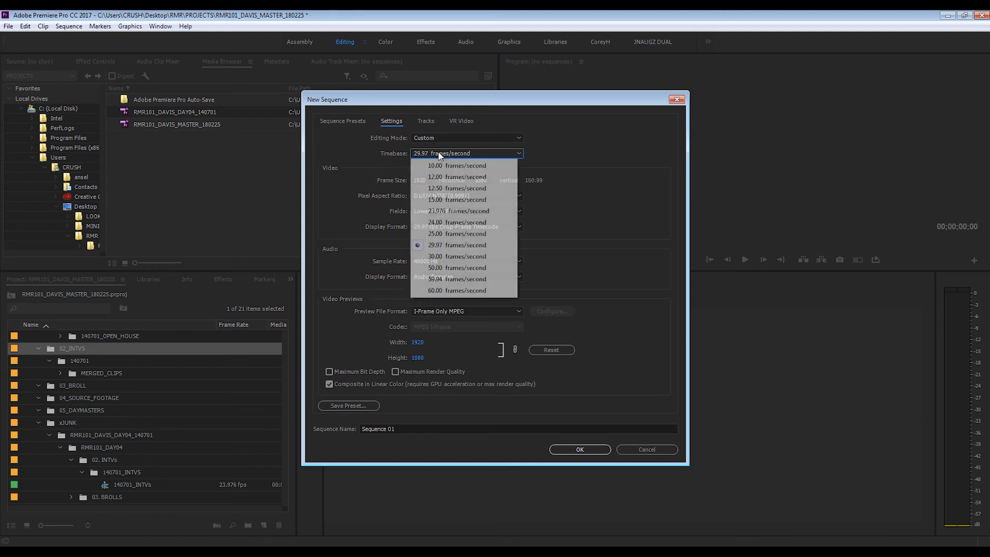
pyautogui.click(453, 212)
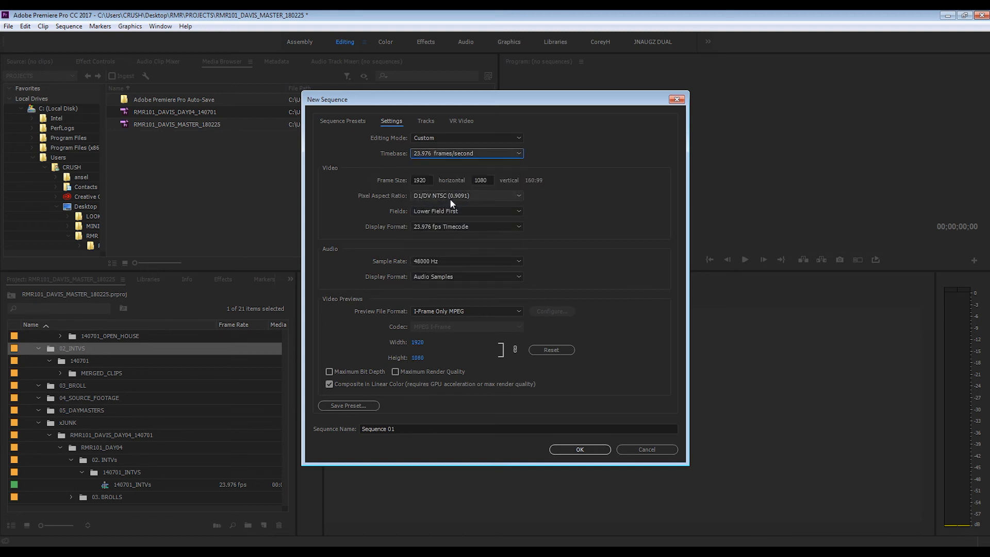
# Step: Set the new sequence's pixel aspect ratio to Square Pixels (1.0) and its fields to No Fields (Progressive Scan)
pyautogui.click(450, 196)
pyautogui.click(450, 208)
pyautogui.click(449, 212)
pyautogui.click(446, 222)
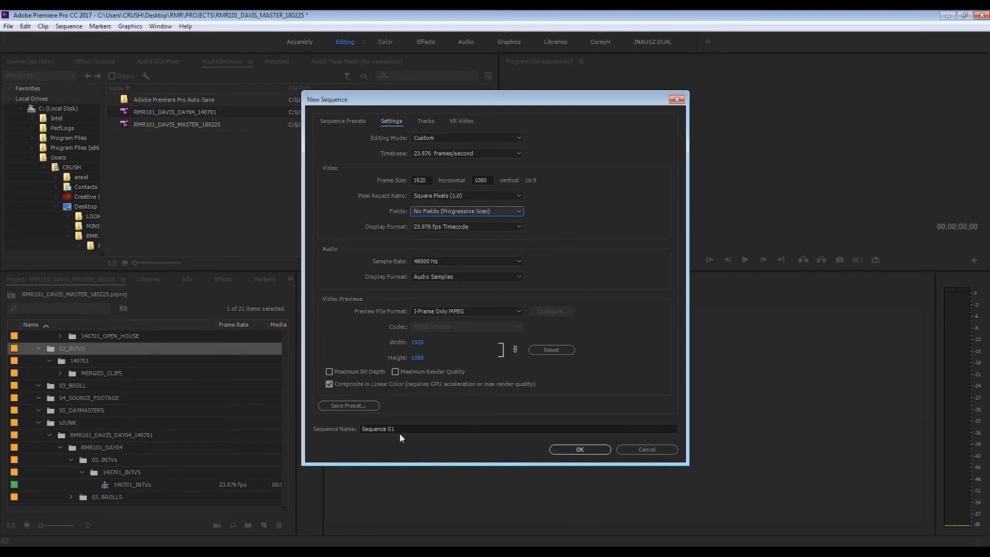
# Step: Name the new sequence RMR101_DAVIS_INTVs and create it
pyautogui.moveTo(400, 432); pyautogui.dragTo(311, 433)
pyautogui.write('R')
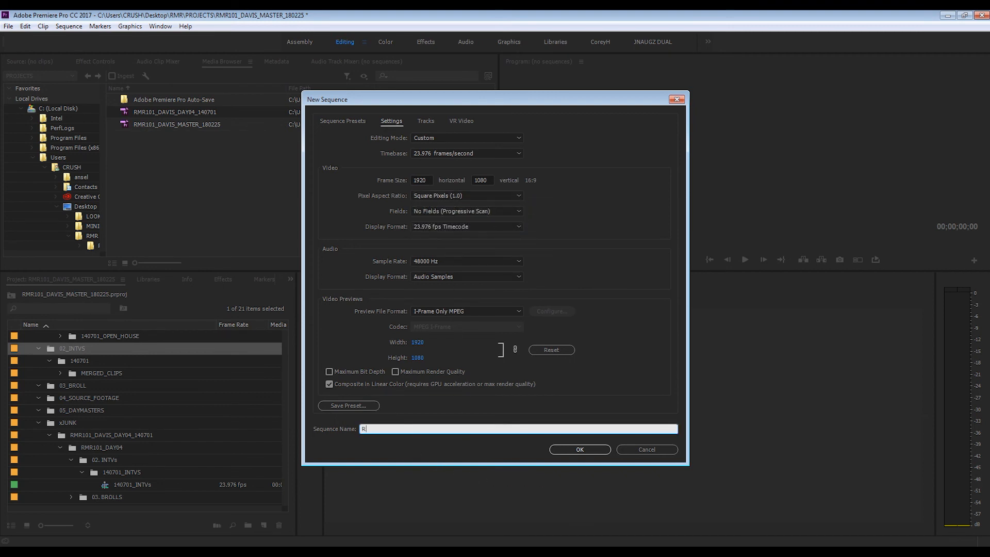
pyautogui.write('MR101_DAVIS_INTVs')
pyautogui.click(571, 447)
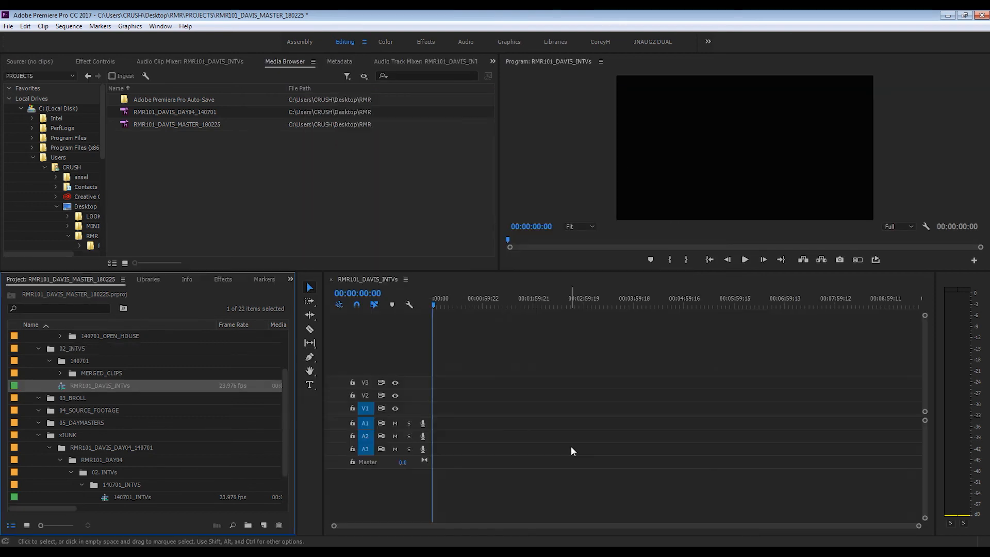
# Step: Move the 140701_INTVs sequence into the 140701 bin under 02_INTVS and copy all its clips into the RMR101_DAVIS_INTVs sequence
pyautogui.click(105, 499)
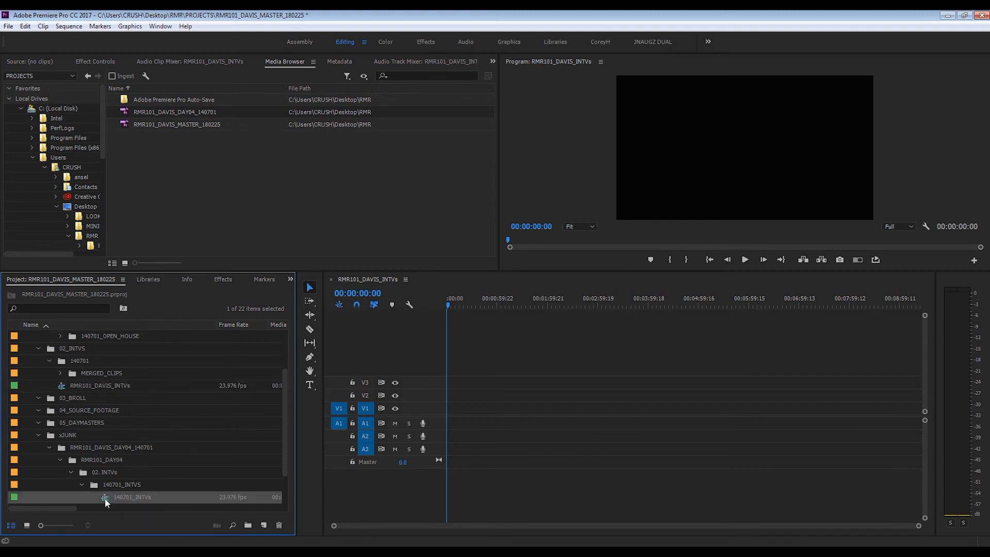
pyautogui.moveTo(80, 360); pyautogui.dragTo(80, 362)
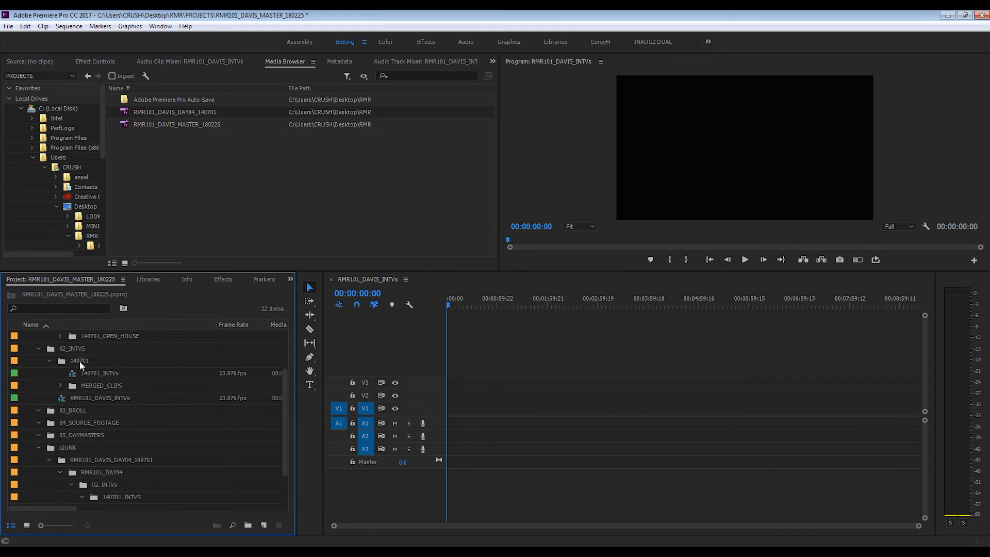
pyautogui.doubleClick(75, 374)
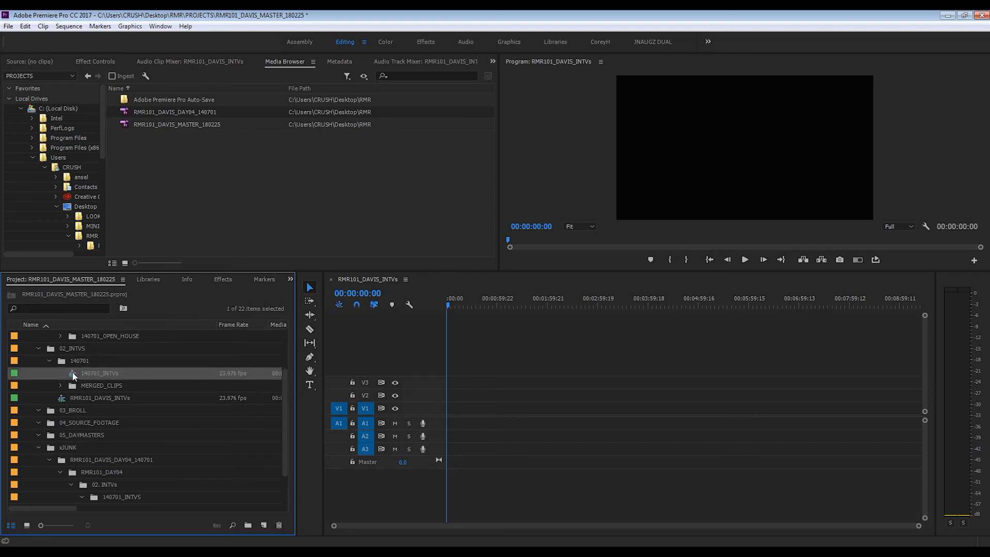
pyautogui.hotkey('ctrl', 'a')
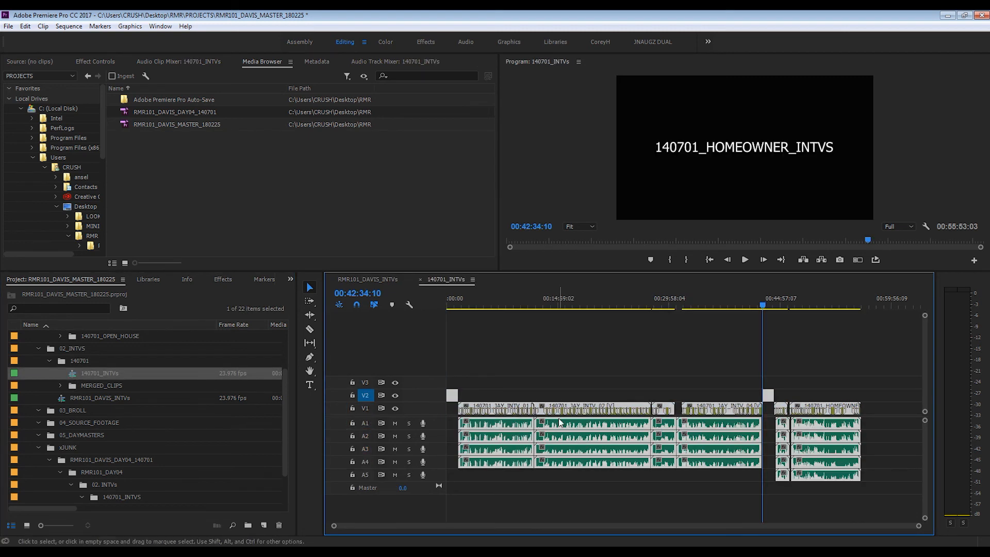
pyautogui.click(421, 281)
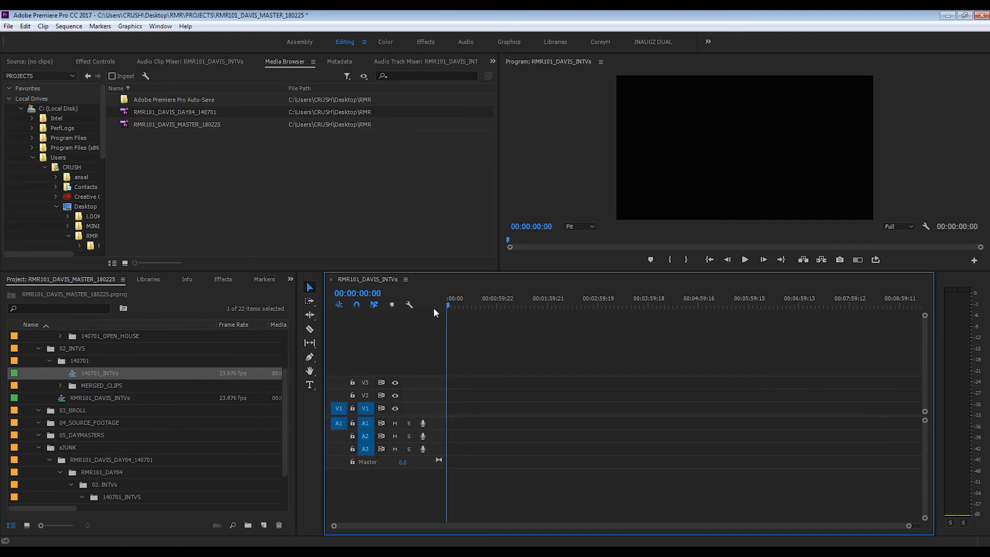
pyautogui.doubleClick(55, 398)
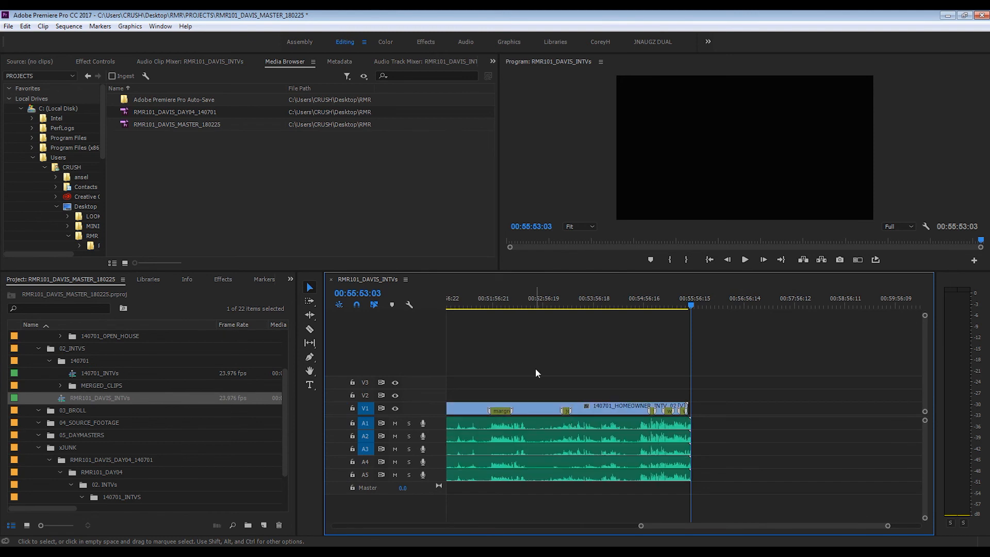
pyautogui.press('\\')
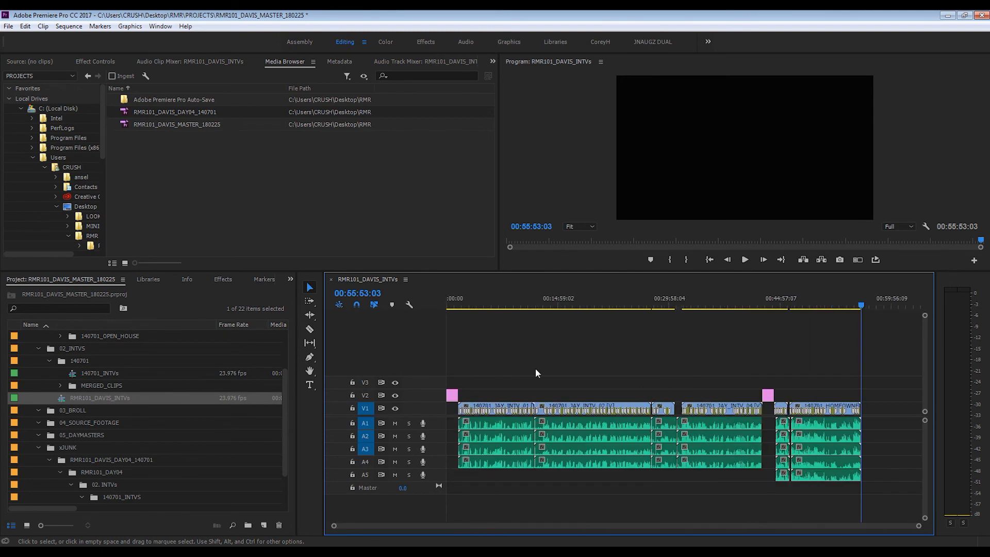
# Step: Try duplicating the homeowner interview title card and clips at the end of the RMR101_DAVIS_INTVs sequence, and undo the paste
pyautogui.click(453, 306)
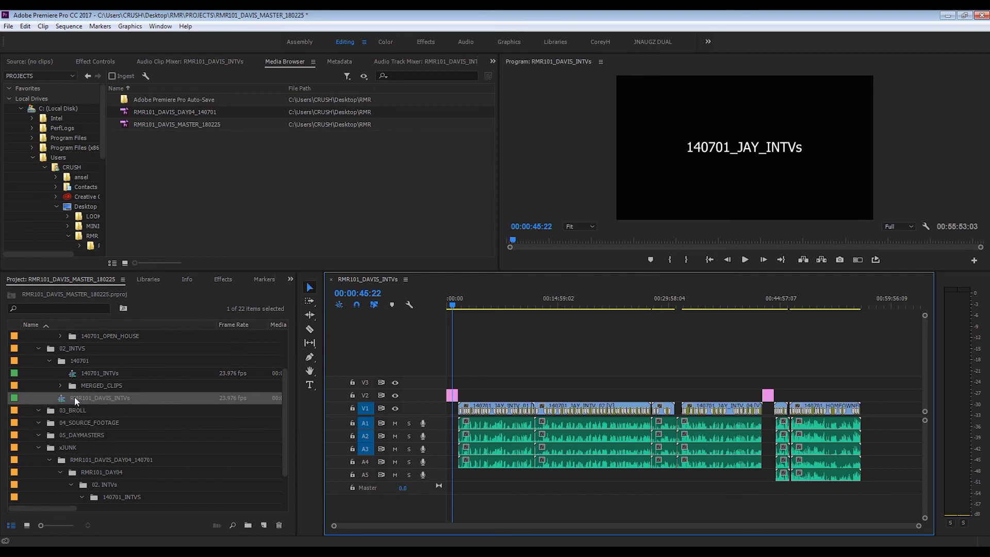
pyautogui.moveTo(873, 303); pyautogui.dragTo(867, 306)
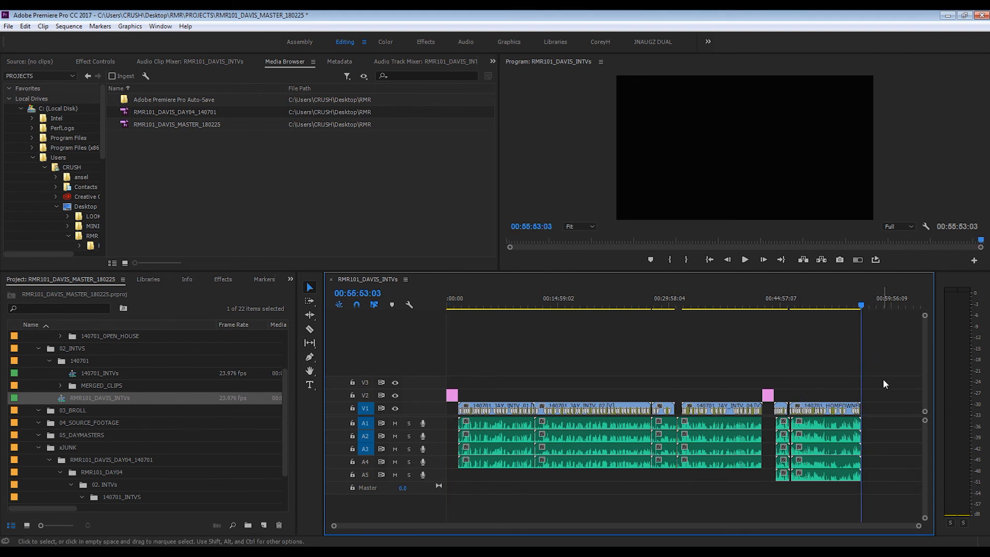
pyautogui.moveTo(887, 378); pyautogui.dragTo(766, 469)
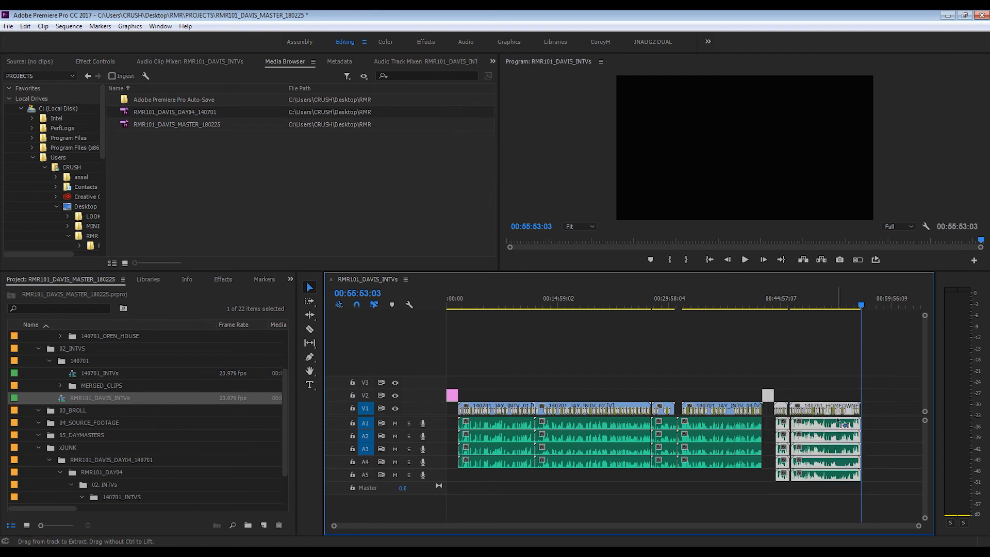
pyautogui.hotkey('ctrl', 'c')
pyautogui.hotkey('ctrl', 'v')
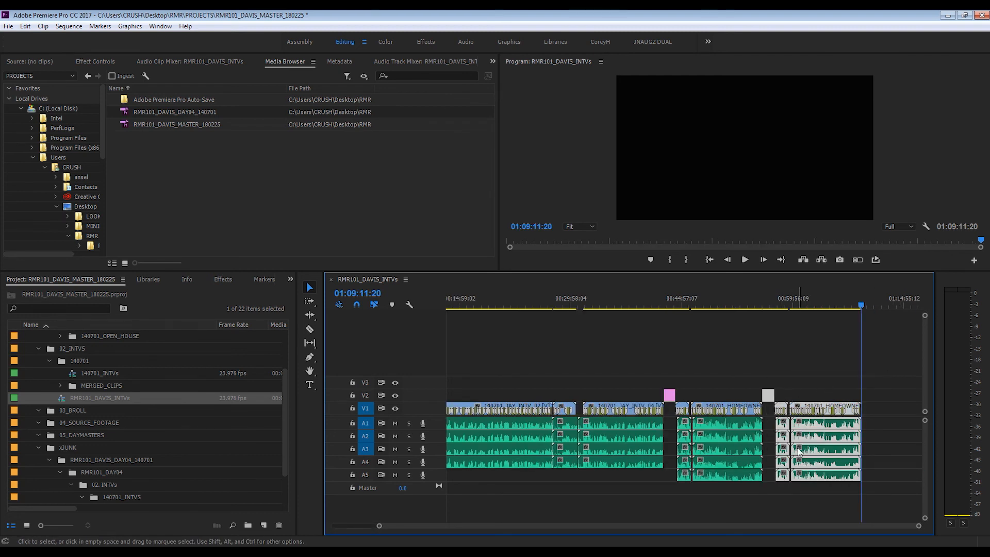
pyautogui.click(780, 368)
pyautogui.click(770, 300)
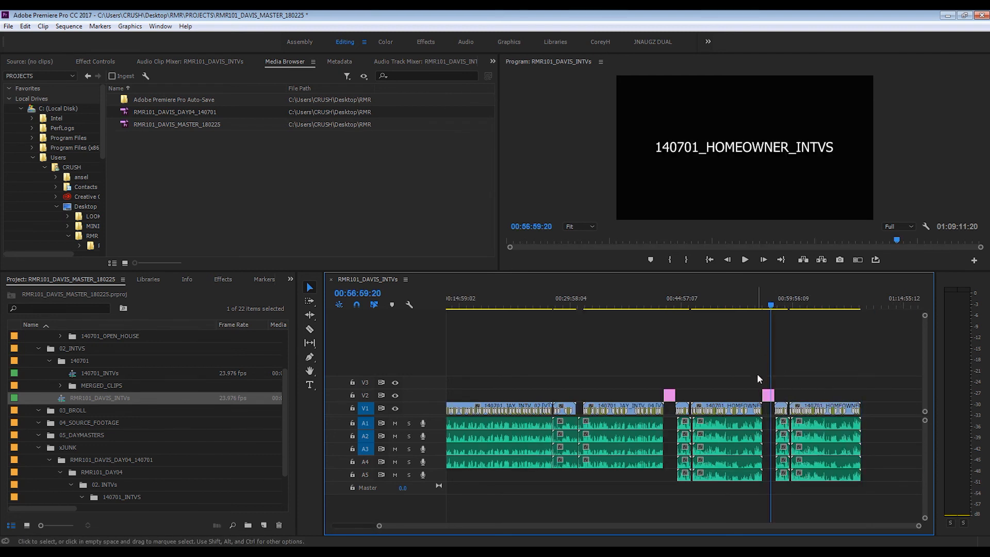
pyautogui.hotkey('ctrl', 'z')
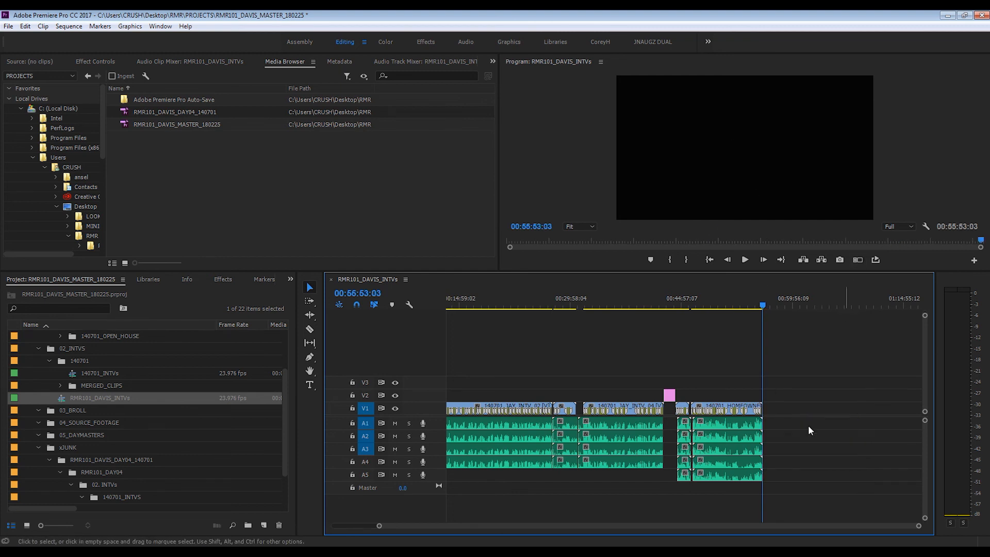
# Step: Save the project and, with only video track V2 targeted, jump the playhead between title cards to the 140701_HOMEOWNER_INTVS card
pyautogui.press('Home')
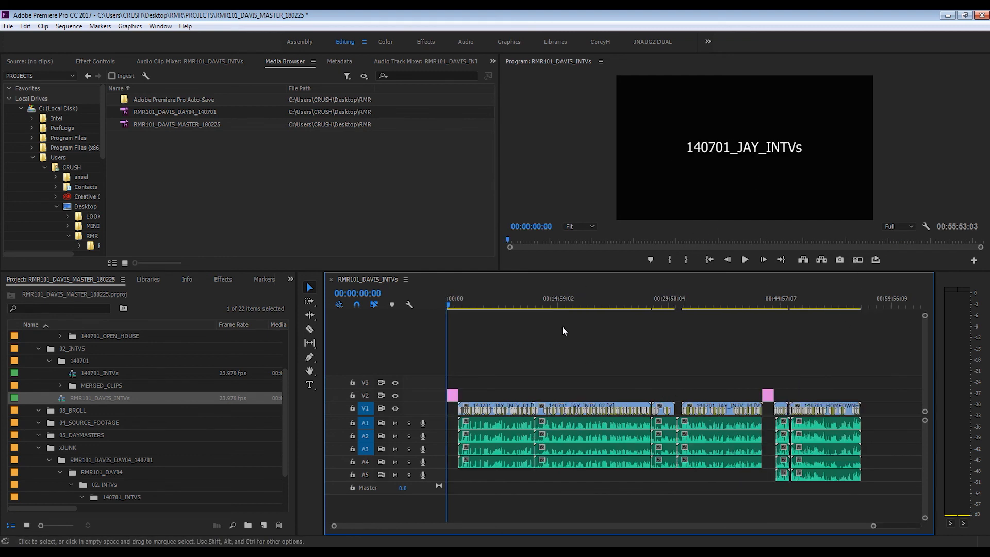
pyautogui.hotkey('ctrl', 's')
pyautogui.keyDown('shift'); pyautogui.click(365, 428); pyautogui.keyUp('shift')
pyautogui.press('Down')
pyautogui.press('Down')
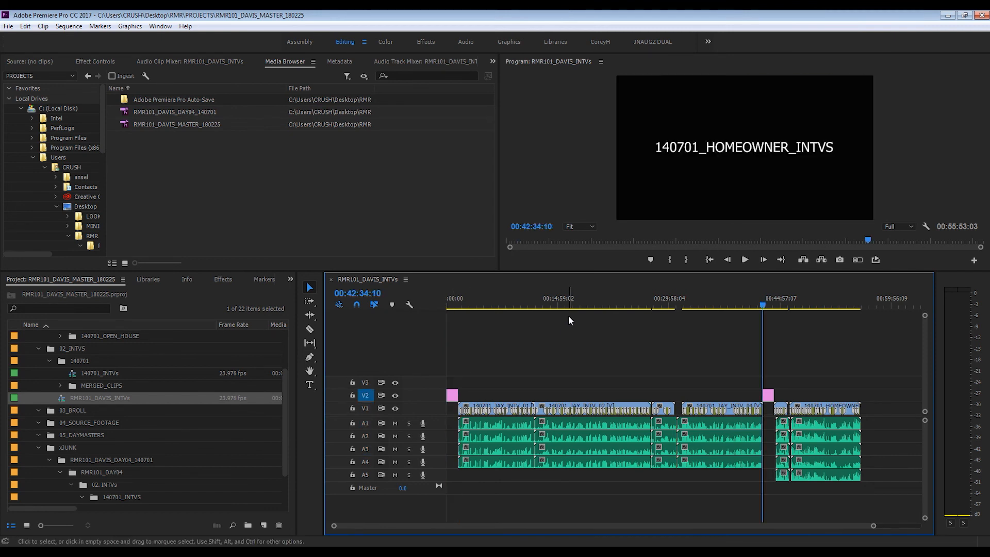
pyautogui.press('Up')
pyautogui.press('Up')
pyautogui.press('Down')
pyautogui.press('Down')
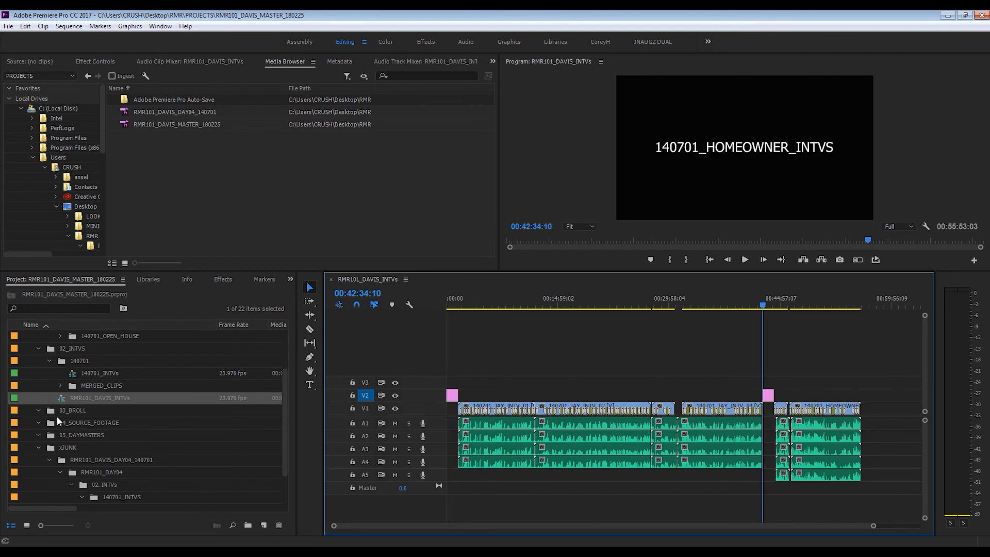
# Step: Collapse the 140701 bins under 02_INTVS and 01_SCENES
pyautogui.click(49, 361)
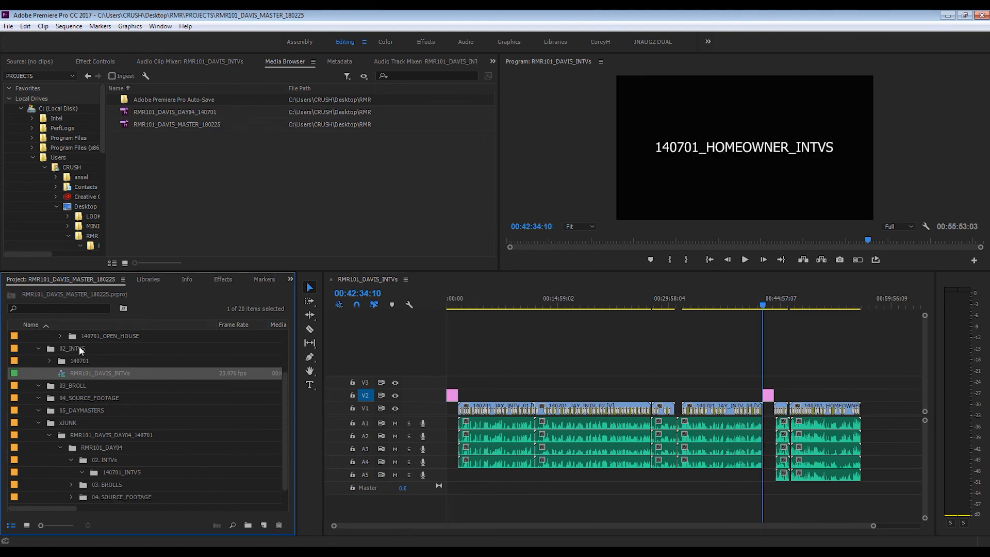
pyautogui.scroll(2, 58, 352)
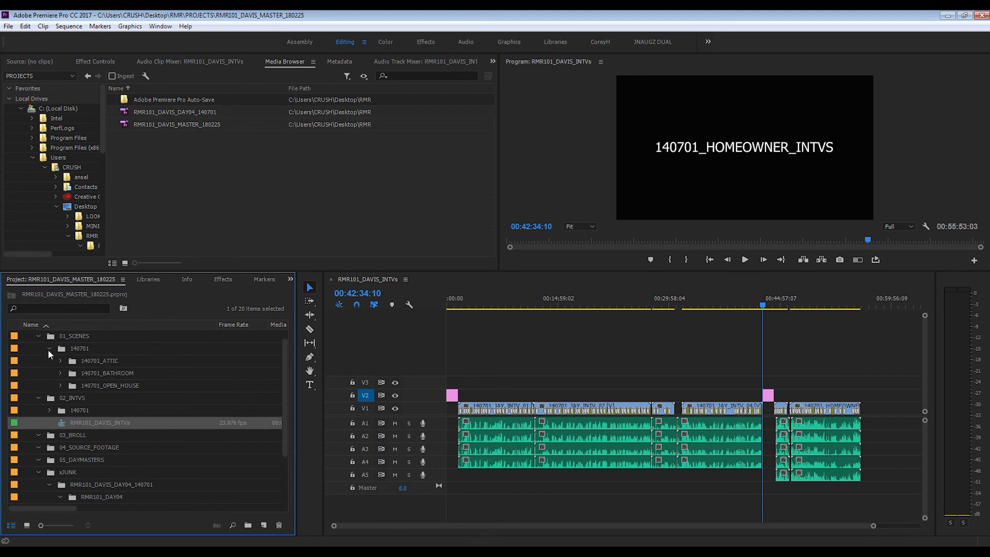
pyautogui.click(49, 348)
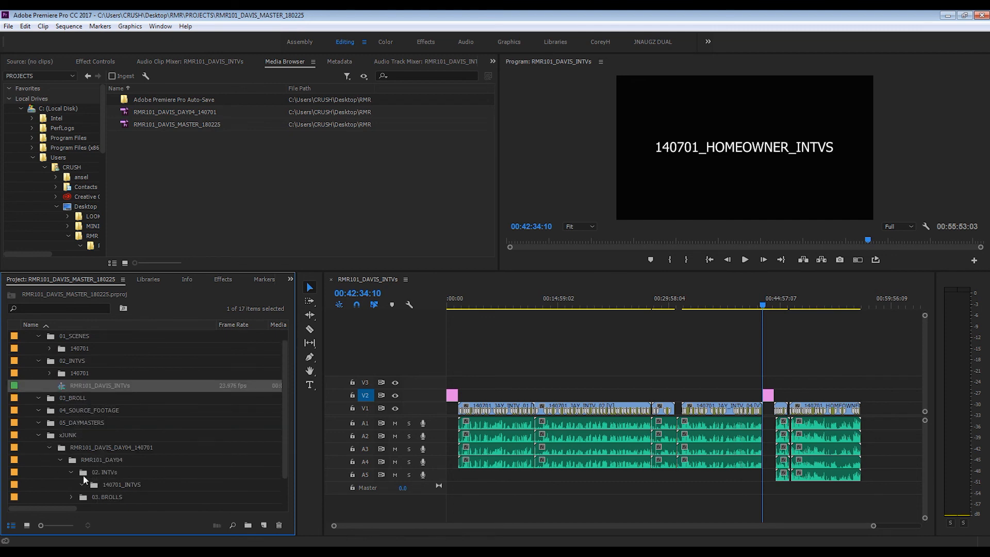
# Step: Delete the emptied 140701_INTVS and 02. INTVs bins from the imported RMR101_DAY04 bin
pyautogui.click(95, 484)
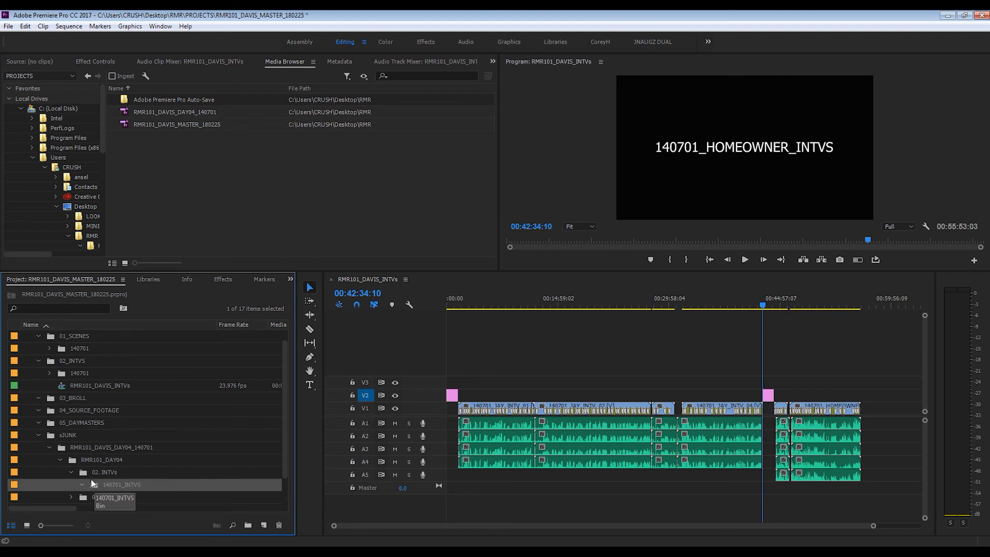
pyautogui.press('Delete')
pyautogui.press('Delete')
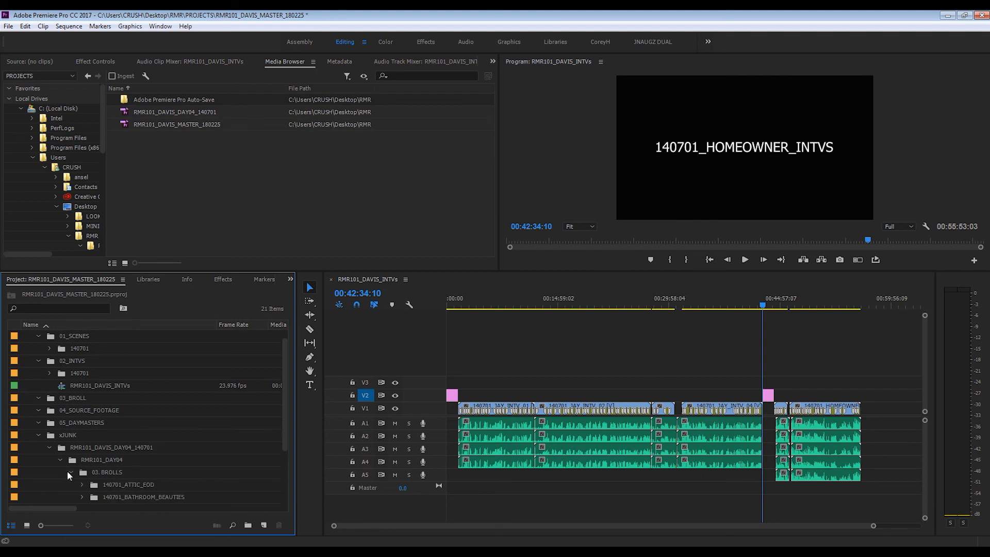
# Step: Expand the imported 03. BROLLS bin and create a bin named 140701 inside the master 03_BROLL bin
pyautogui.click(70, 472)
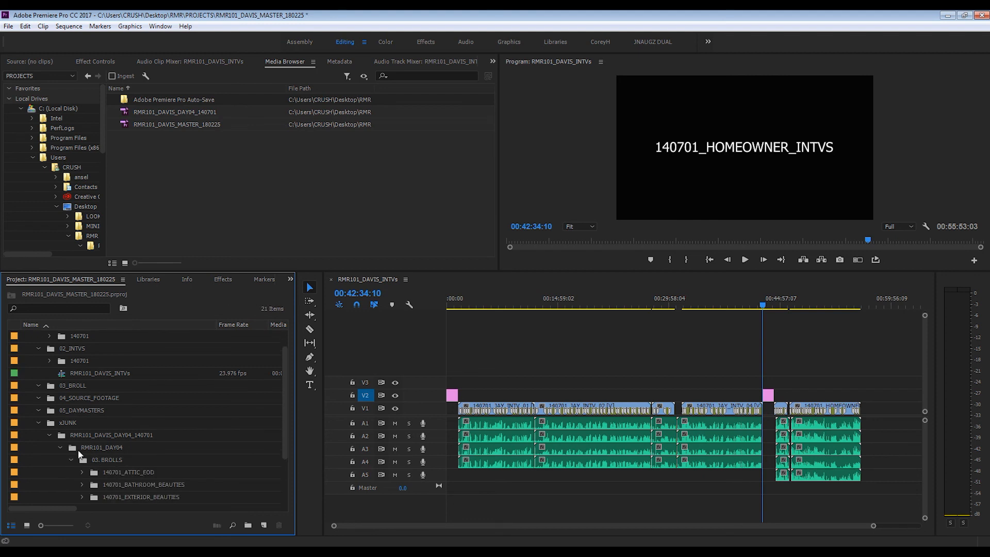
pyautogui.click(97, 472)
pyautogui.click(52, 390)
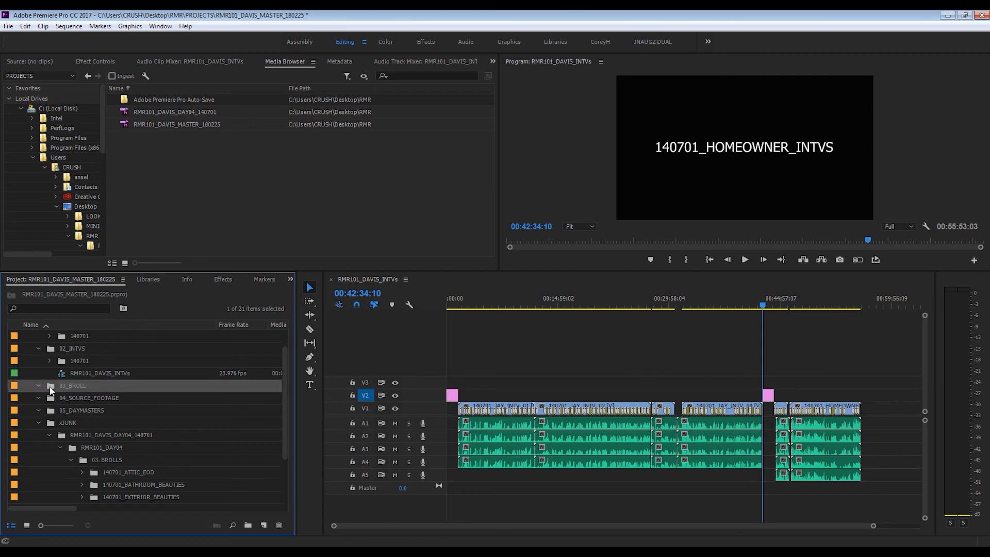
pyautogui.hotkey('ctrl', 'b')
pyautogui.write('140701')
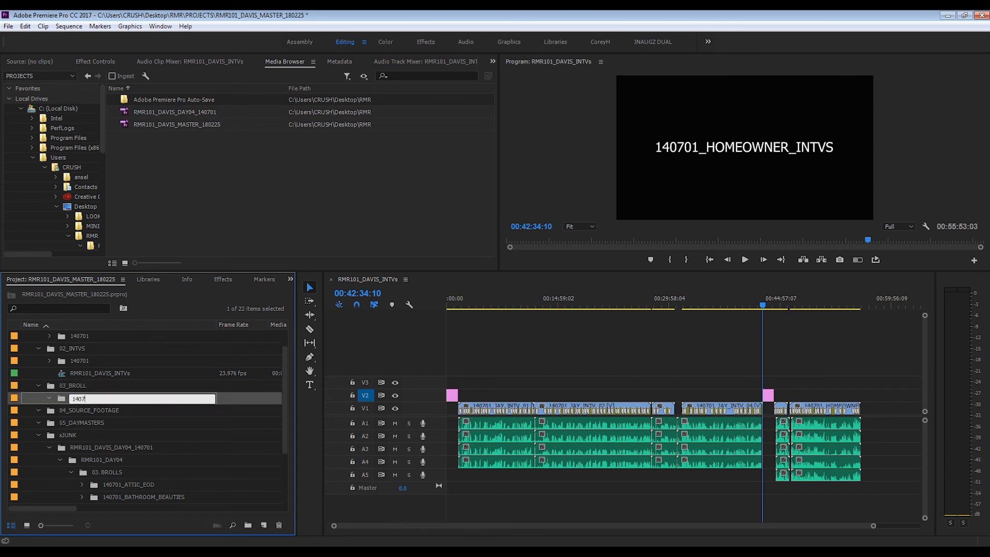
# Step: Move all the imported Day 04 B-roll bins into the 140701 bin under 03_BROLL and delete the emptied 03. BROLLS bin
pyautogui.click(97, 485)
pyautogui.scroll(-3, 97, 481)
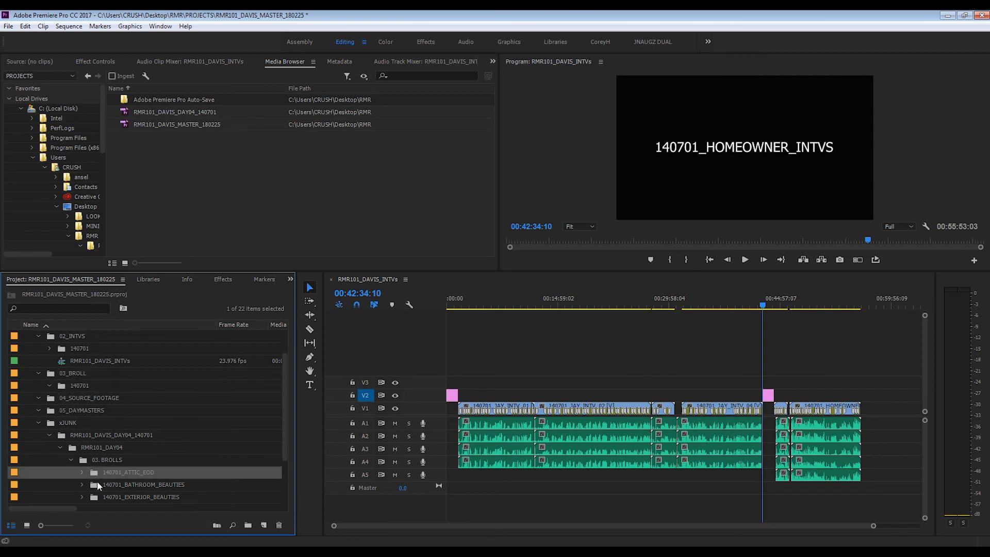
pyautogui.keyDown('shift'); pyautogui.click(99, 473); pyautogui.keyUp('shift')
pyautogui.scroll(2, 99, 472)
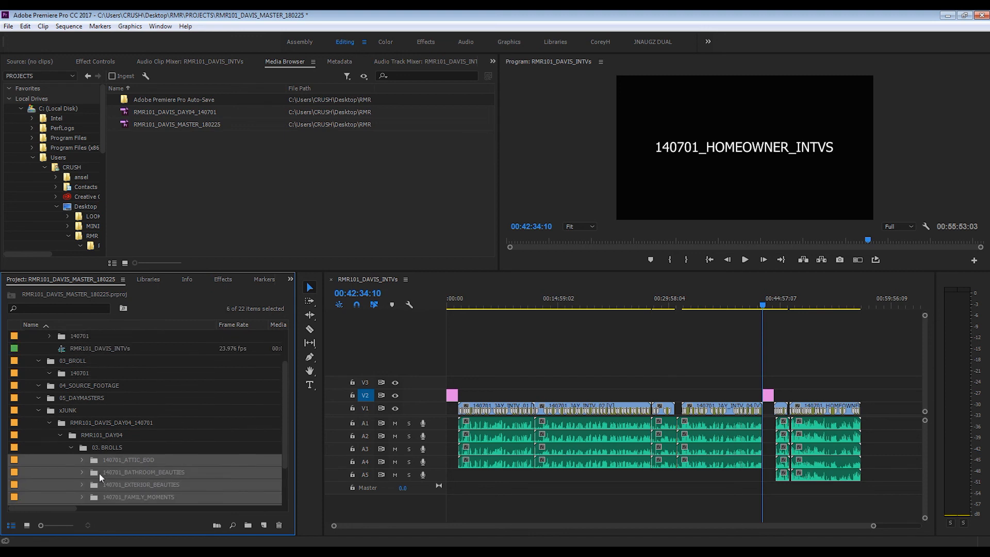
pyautogui.moveTo(97, 469); pyautogui.dragTo(79, 374)
pyautogui.click(49, 373)
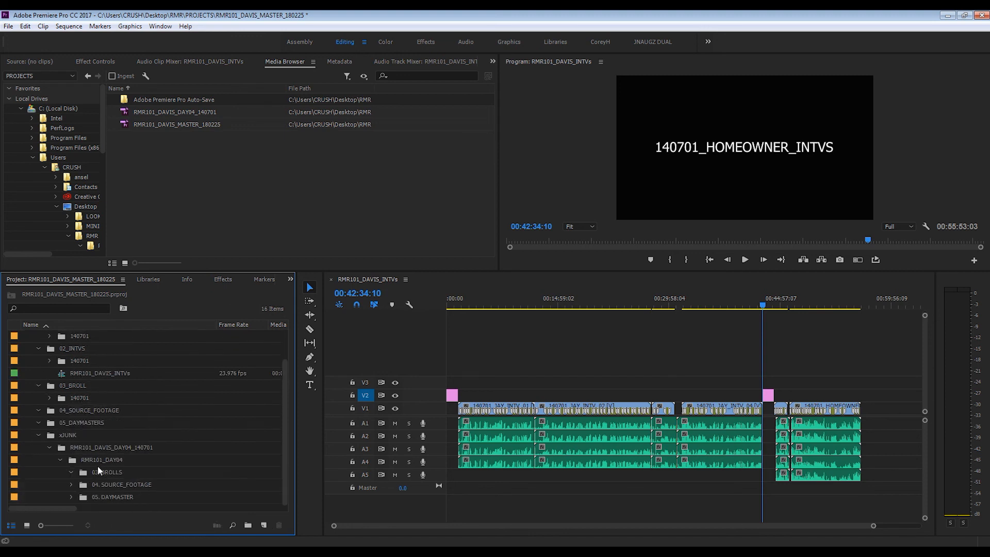
pyautogui.click(98, 471)
pyautogui.press('Delete')
# Step: Expand the imported 04. SOURCE_FOOTAGE bin and create a bin named 140701 inside the master 04_SOURCE_FOOTAGE bin
pyautogui.click(71, 484)
pyautogui.scroll(-3, 101, 479)
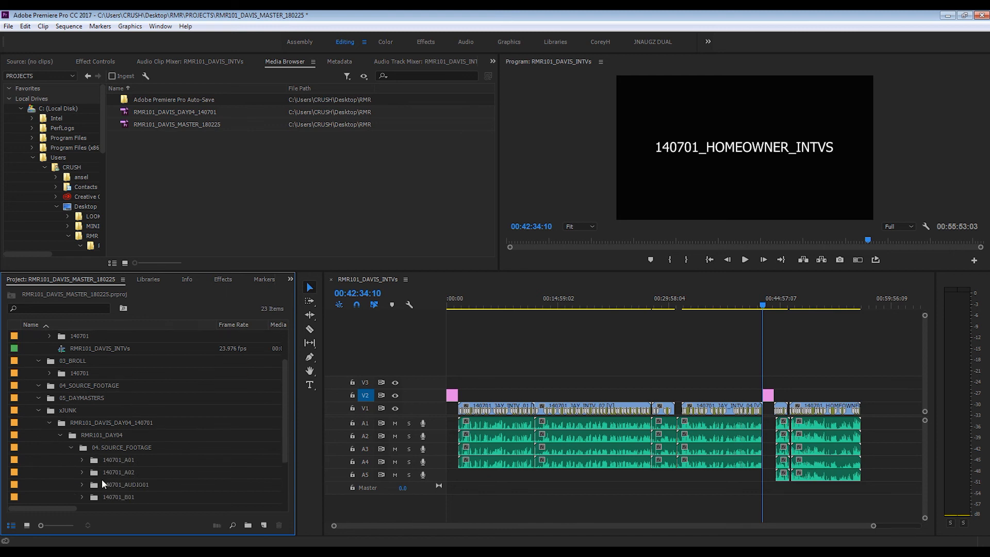
pyautogui.scroll(2, 57, 378)
pyautogui.click(52, 388)
pyautogui.hotkey('ctrl', 'b')
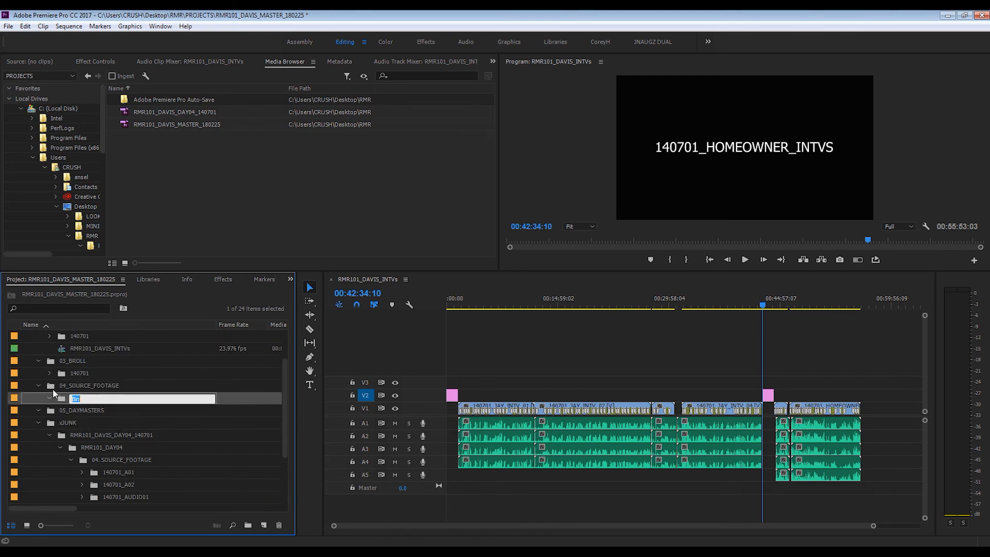
pyautogui.write('140701')
# Step: Move the imported source footage items, from 140701_A01 through SyncMap_140701, into the 140701 bin under 04_SOURCE_FOOTAGE
pyautogui.click(107, 472)
pyautogui.scroll(-3, 107, 487)
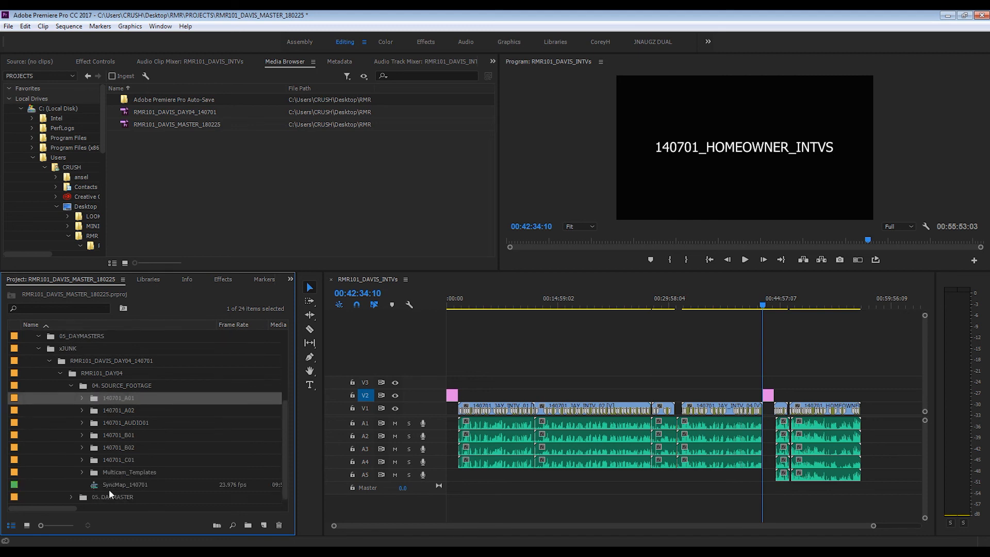
pyautogui.keyDown('shift'); pyautogui.click(107, 485); pyautogui.keyUp('shift')
pyautogui.scroll(3, 93, 438)
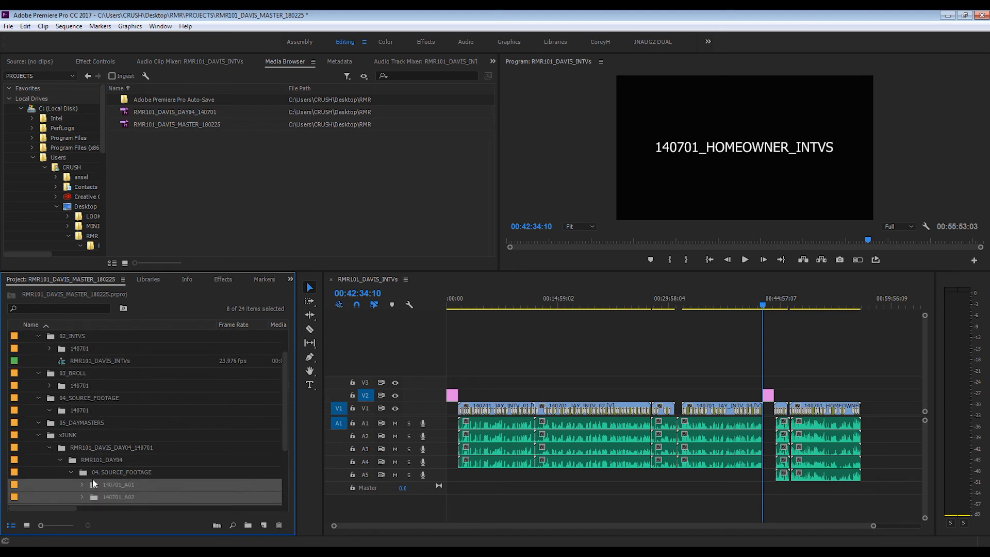
pyautogui.moveTo(93, 487); pyautogui.dragTo(75, 411)
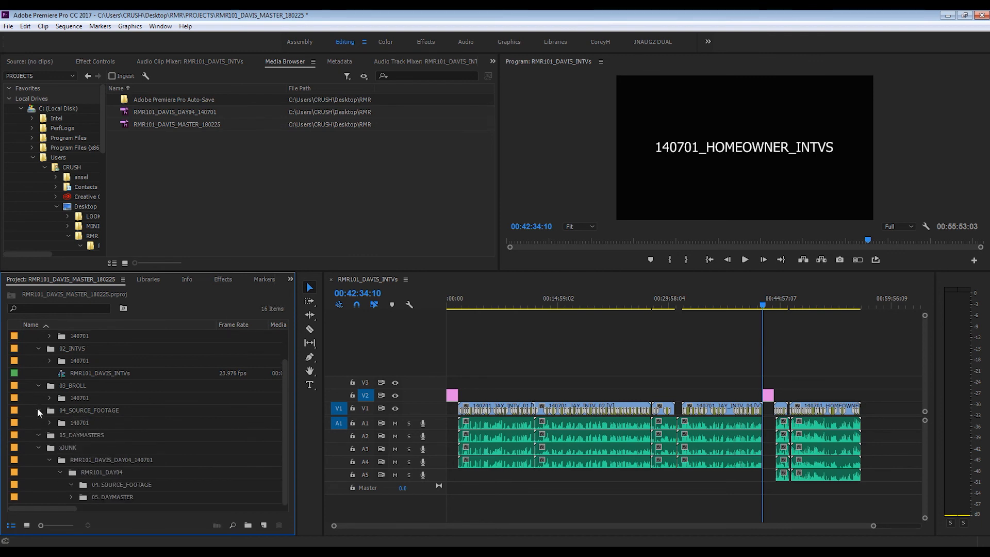
# Step: Collapse the 04_SOURCE_FOOTAGE, 03_BROLL and 02_INTVS master bins
pyautogui.click(38, 409)
pyautogui.click(37, 398)
pyautogui.click(38, 372)
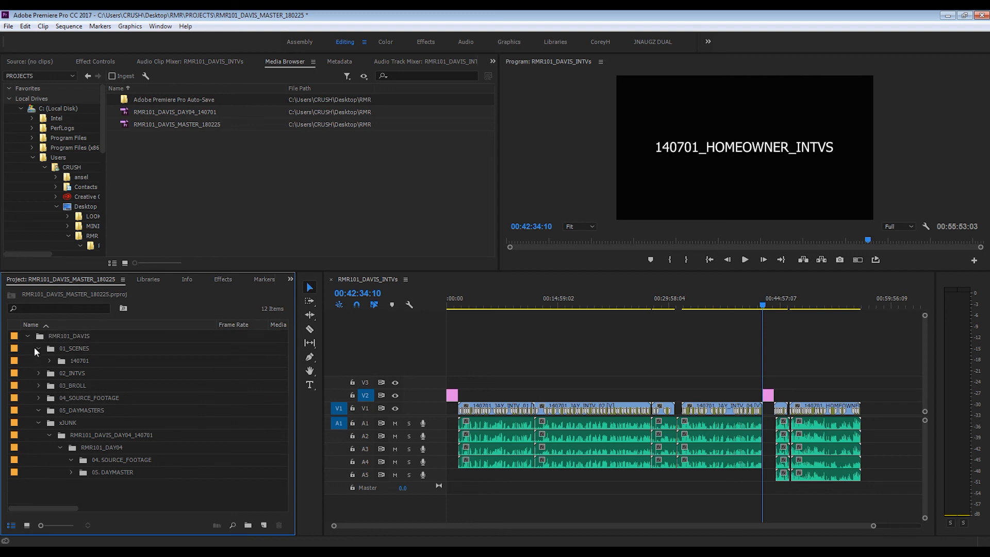
# Step: Delete the emptied imported 04. SOURCE_FOOTAGE bin and move the DayMaster_140701 sequence into the master 05_DAYMASTERS bin
pyautogui.click(36, 348)
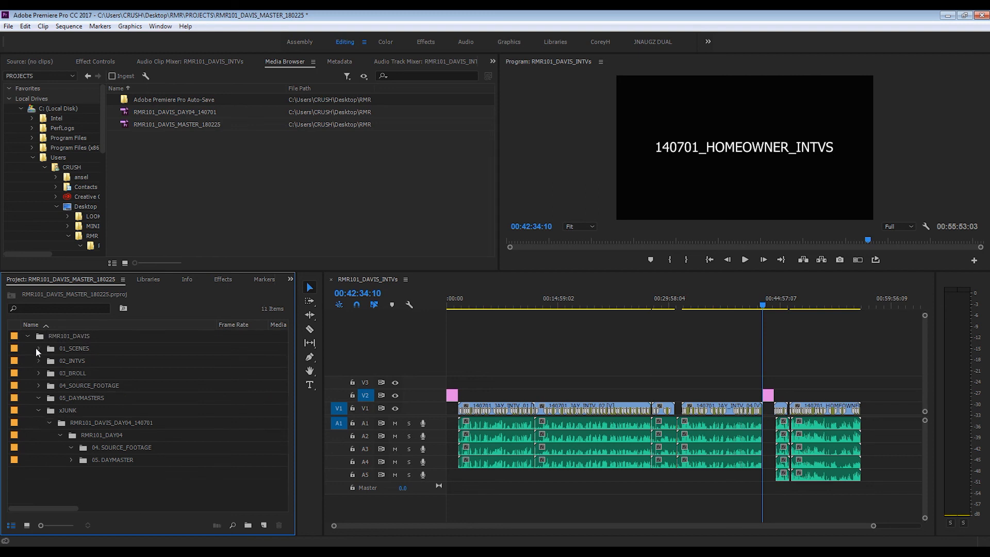
pyautogui.click(83, 447)
pyautogui.press('Delete')
pyautogui.click(71, 447)
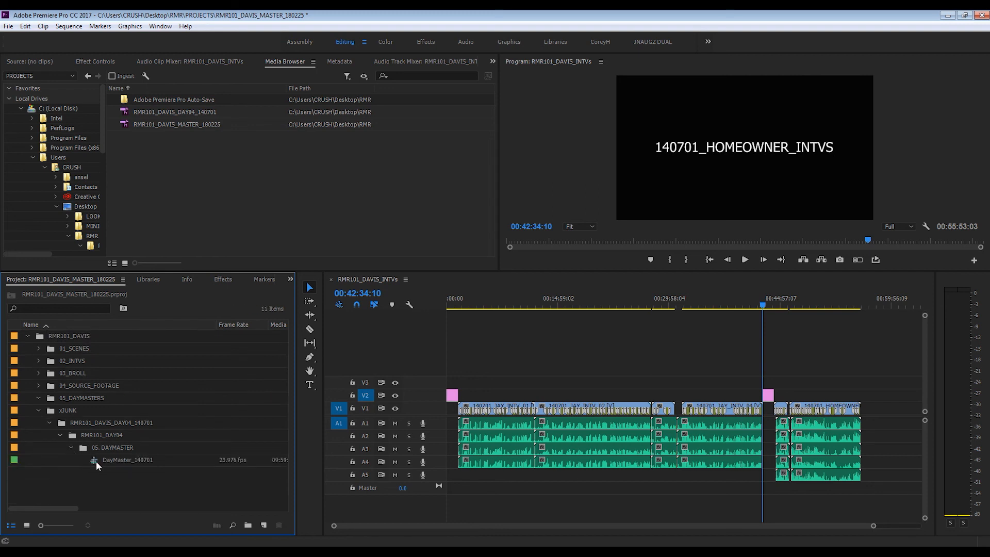
pyautogui.moveTo(93, 457); pyautogui.dragTo(72, 396)
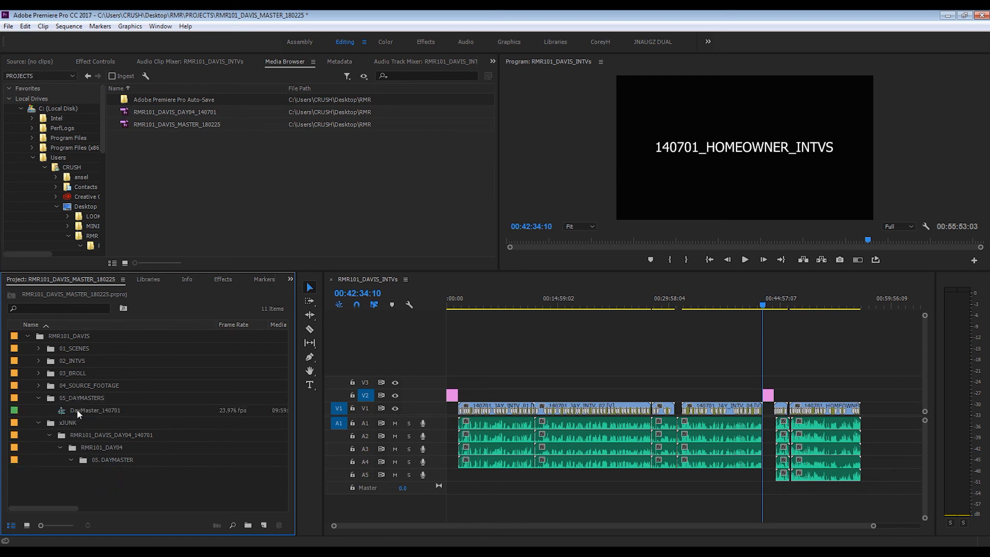
# Step: Delete the emptied 05. DAYMASTER, RMR101_DAY04 and RMR101_DAVIS_DAY04_140701 bins from xJUNK, and save the project
pyautogui.click(75, 459)
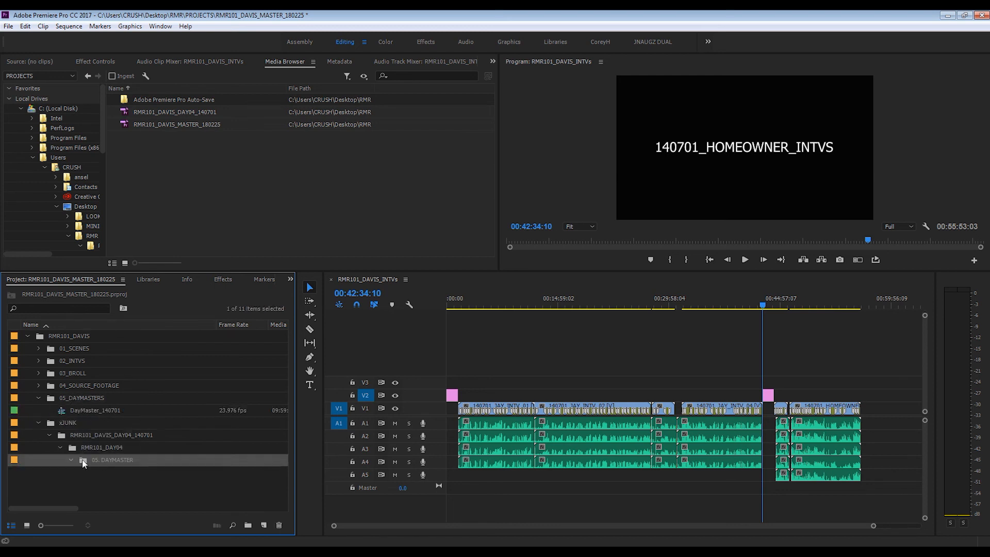
pyautogui.press('Delete')
pyautogui.click(78, 447)
pyautogui.press('Delete')
pyautogui.click(61, 437)
pyautogui.press('Delete')
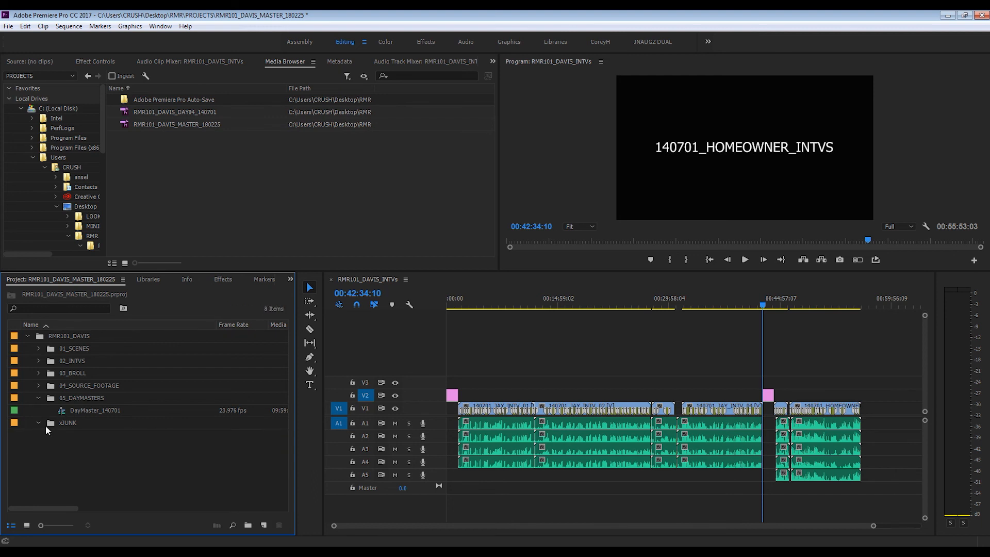
pyautogui.hotkey('ctrl', 's')
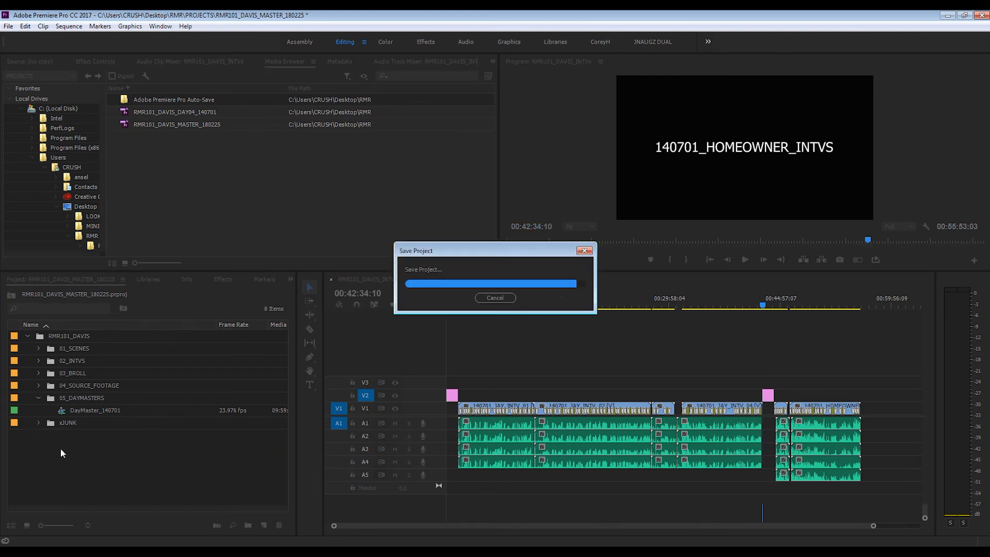